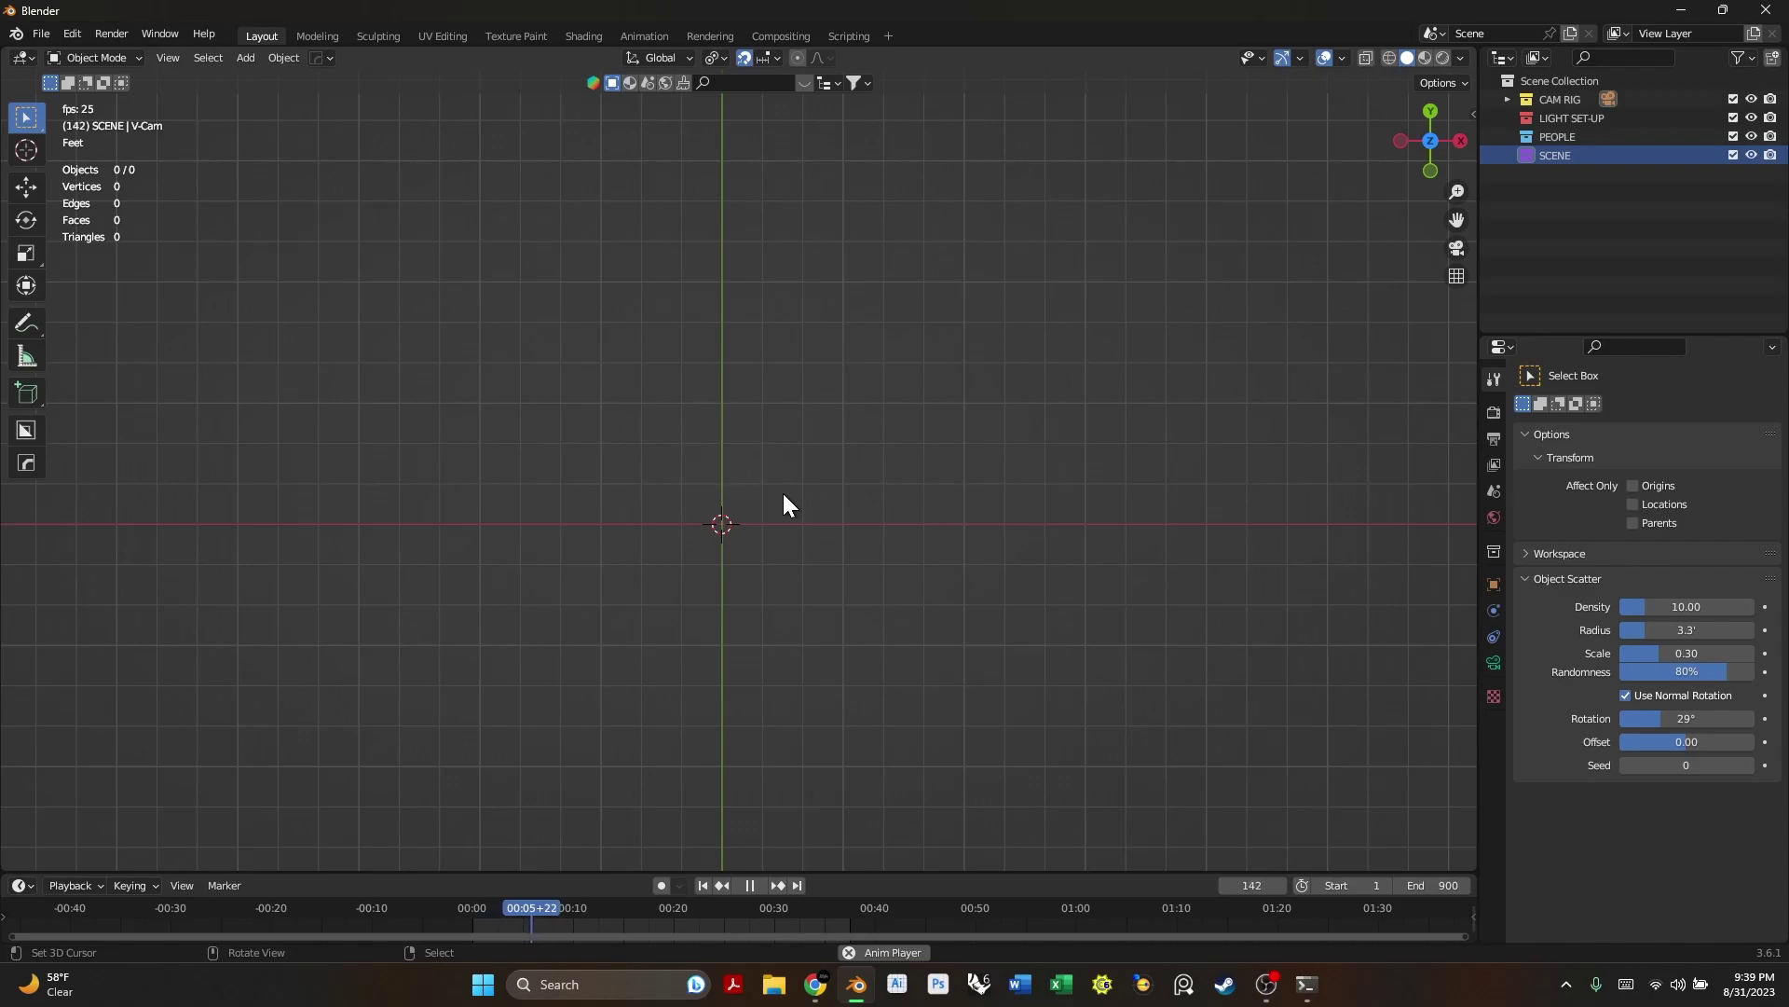
- Pause the animation and return the timeline to frame 1 of 900 in the empty top view
left_click(748, 885)
left_click(703, 885)
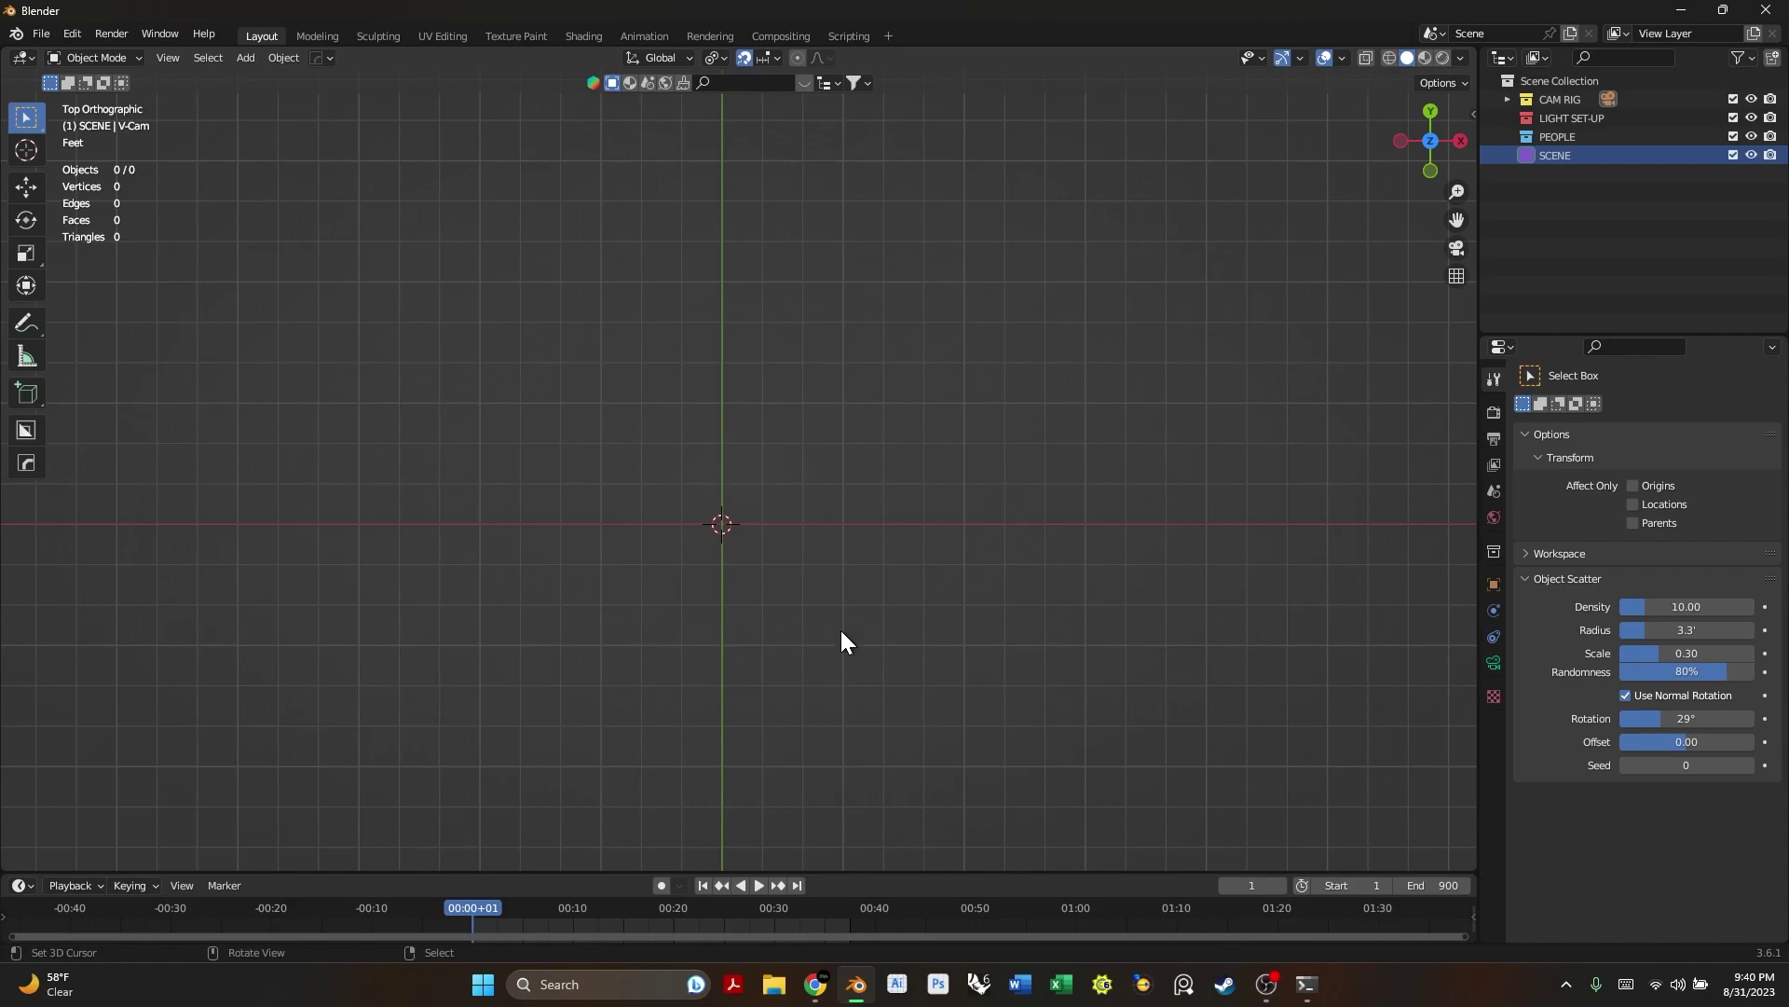
middle_click_drag(797, 598, 809, 585, "shift")
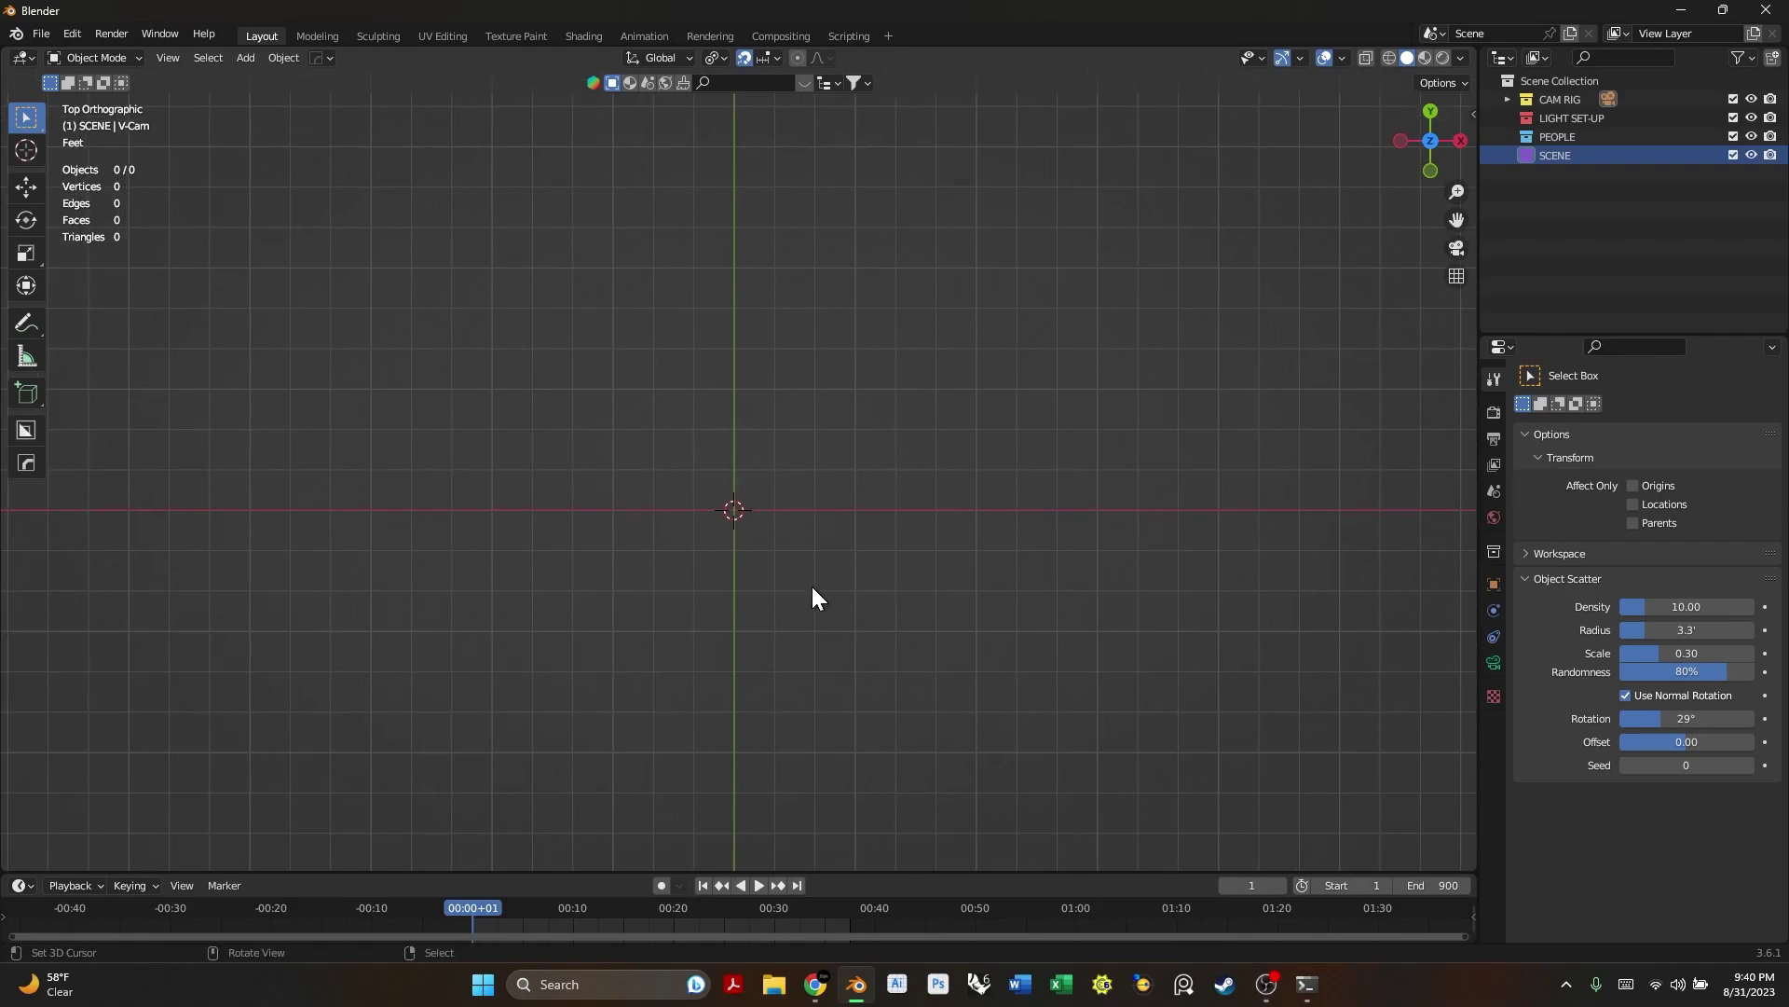
- Compare the DNA and DNA Structure image-search results in Chrome
left_click(816, 984)
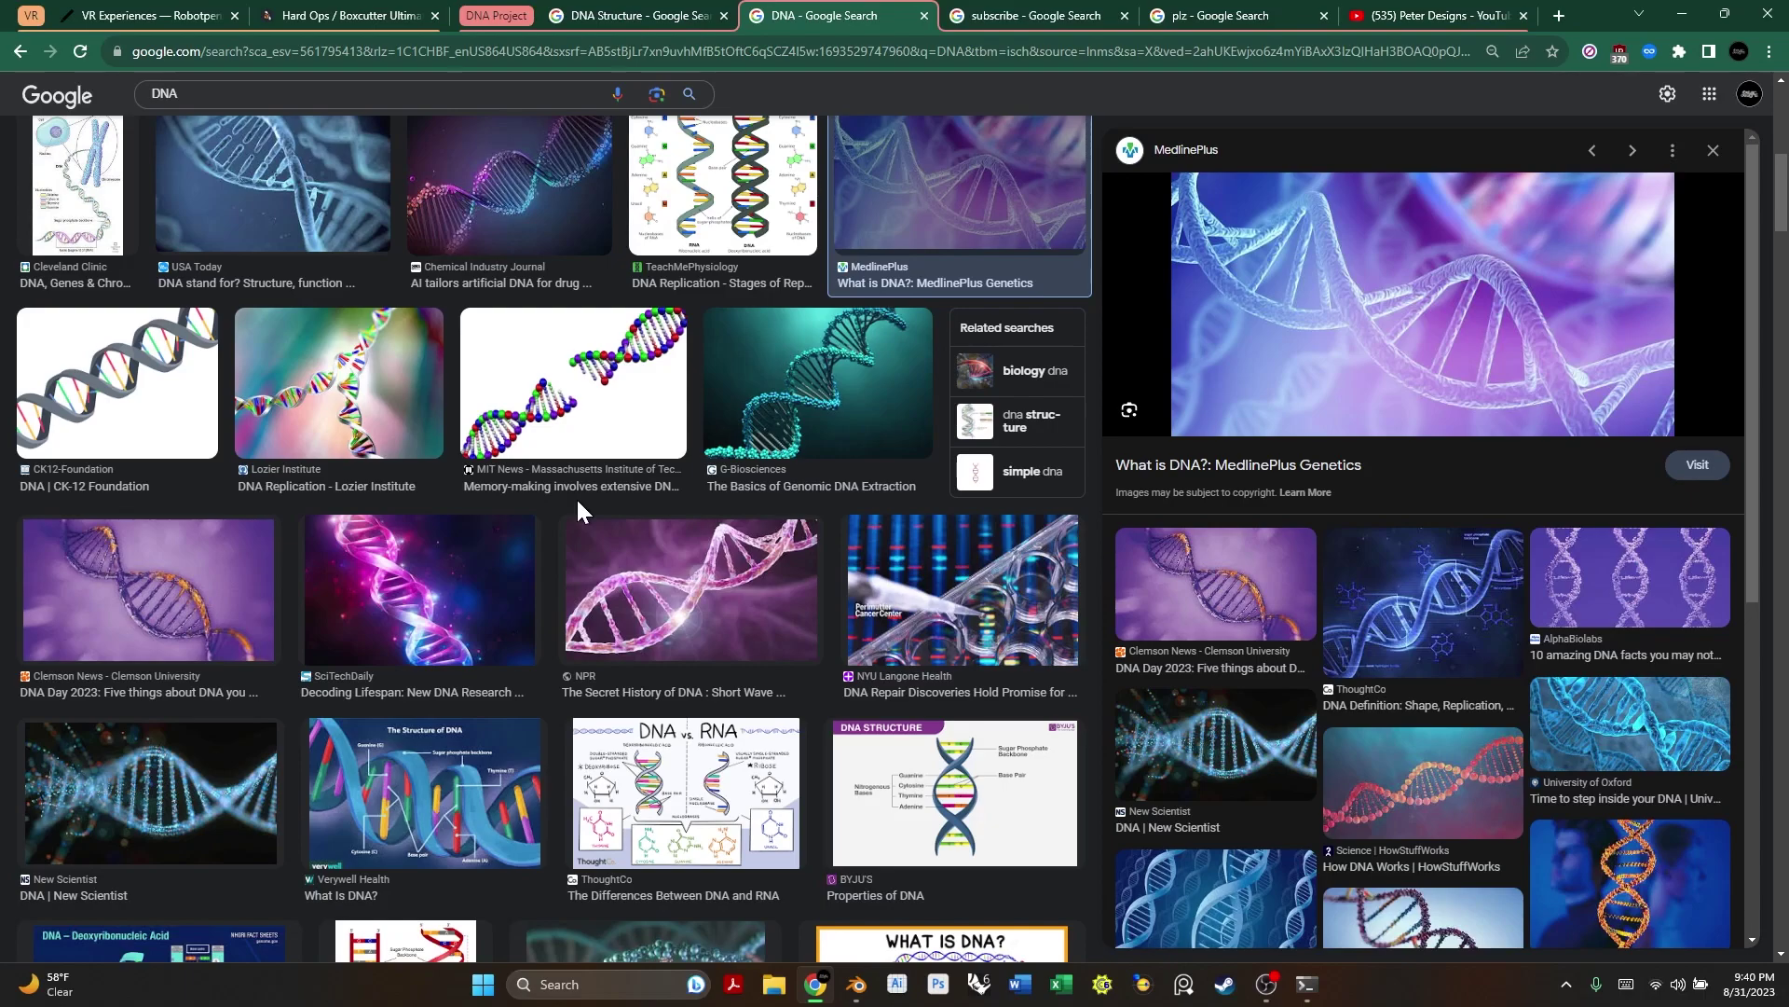
left_click(662, 20)
scroll(490, 372, "down", 2)
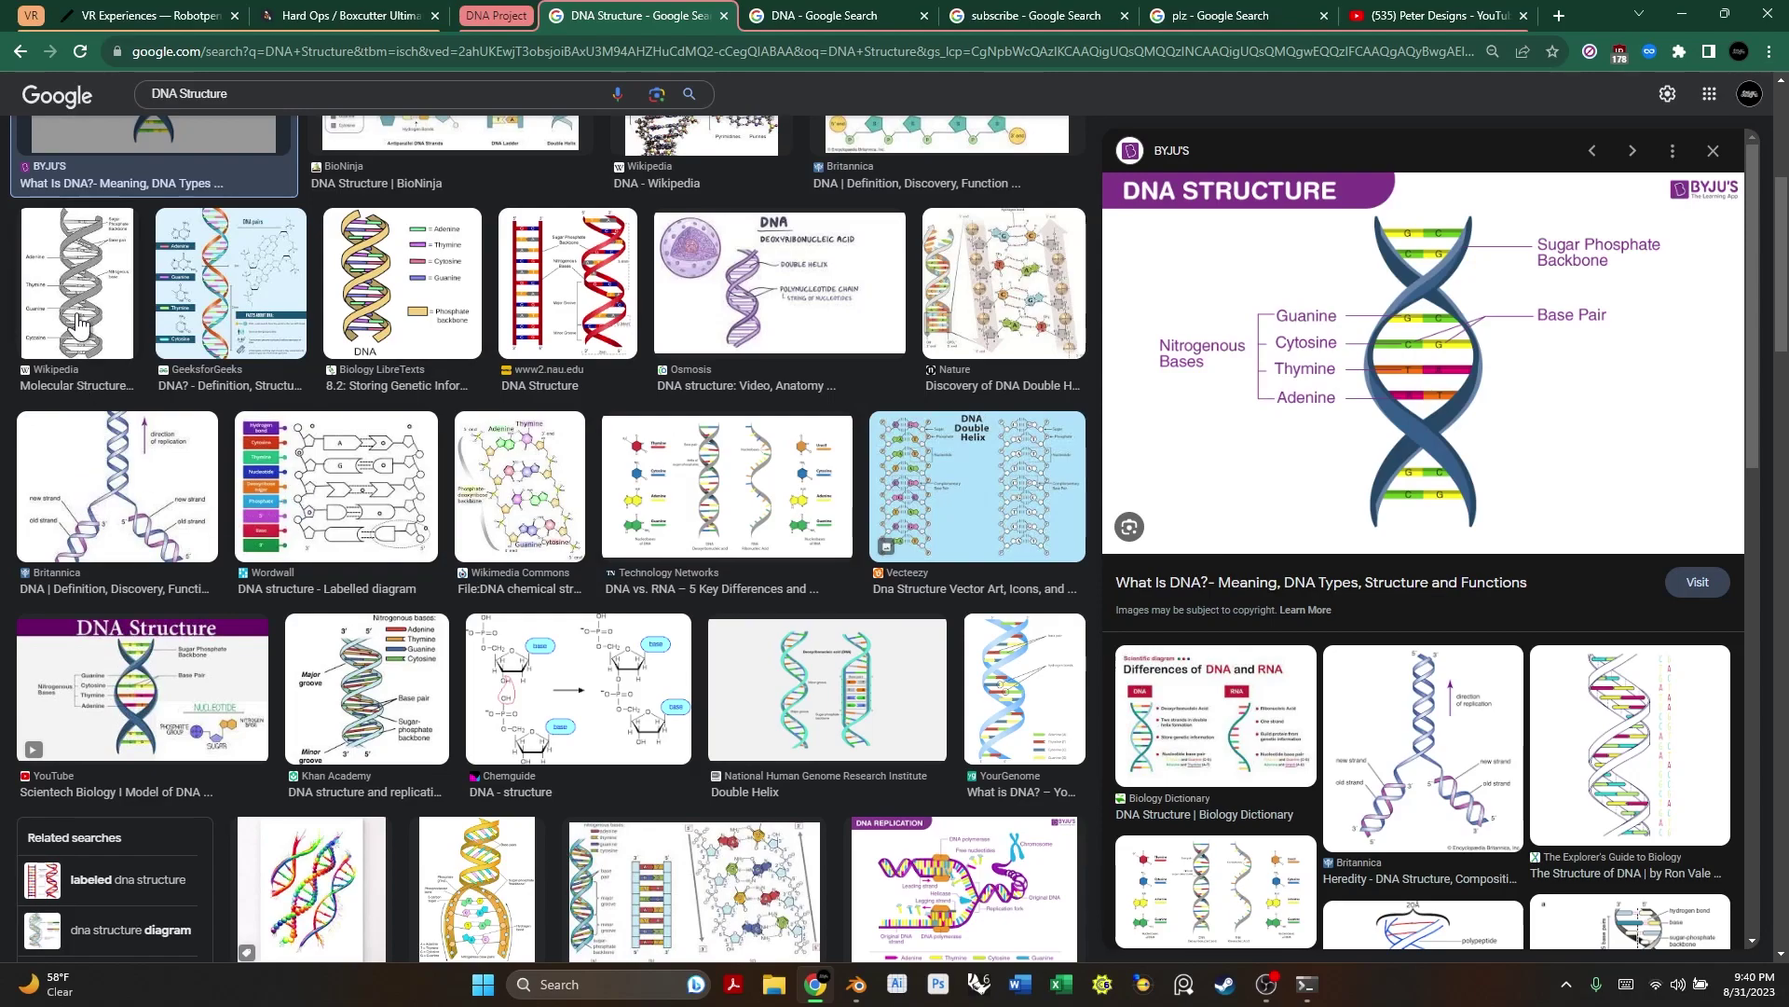
left_click(830, 13)
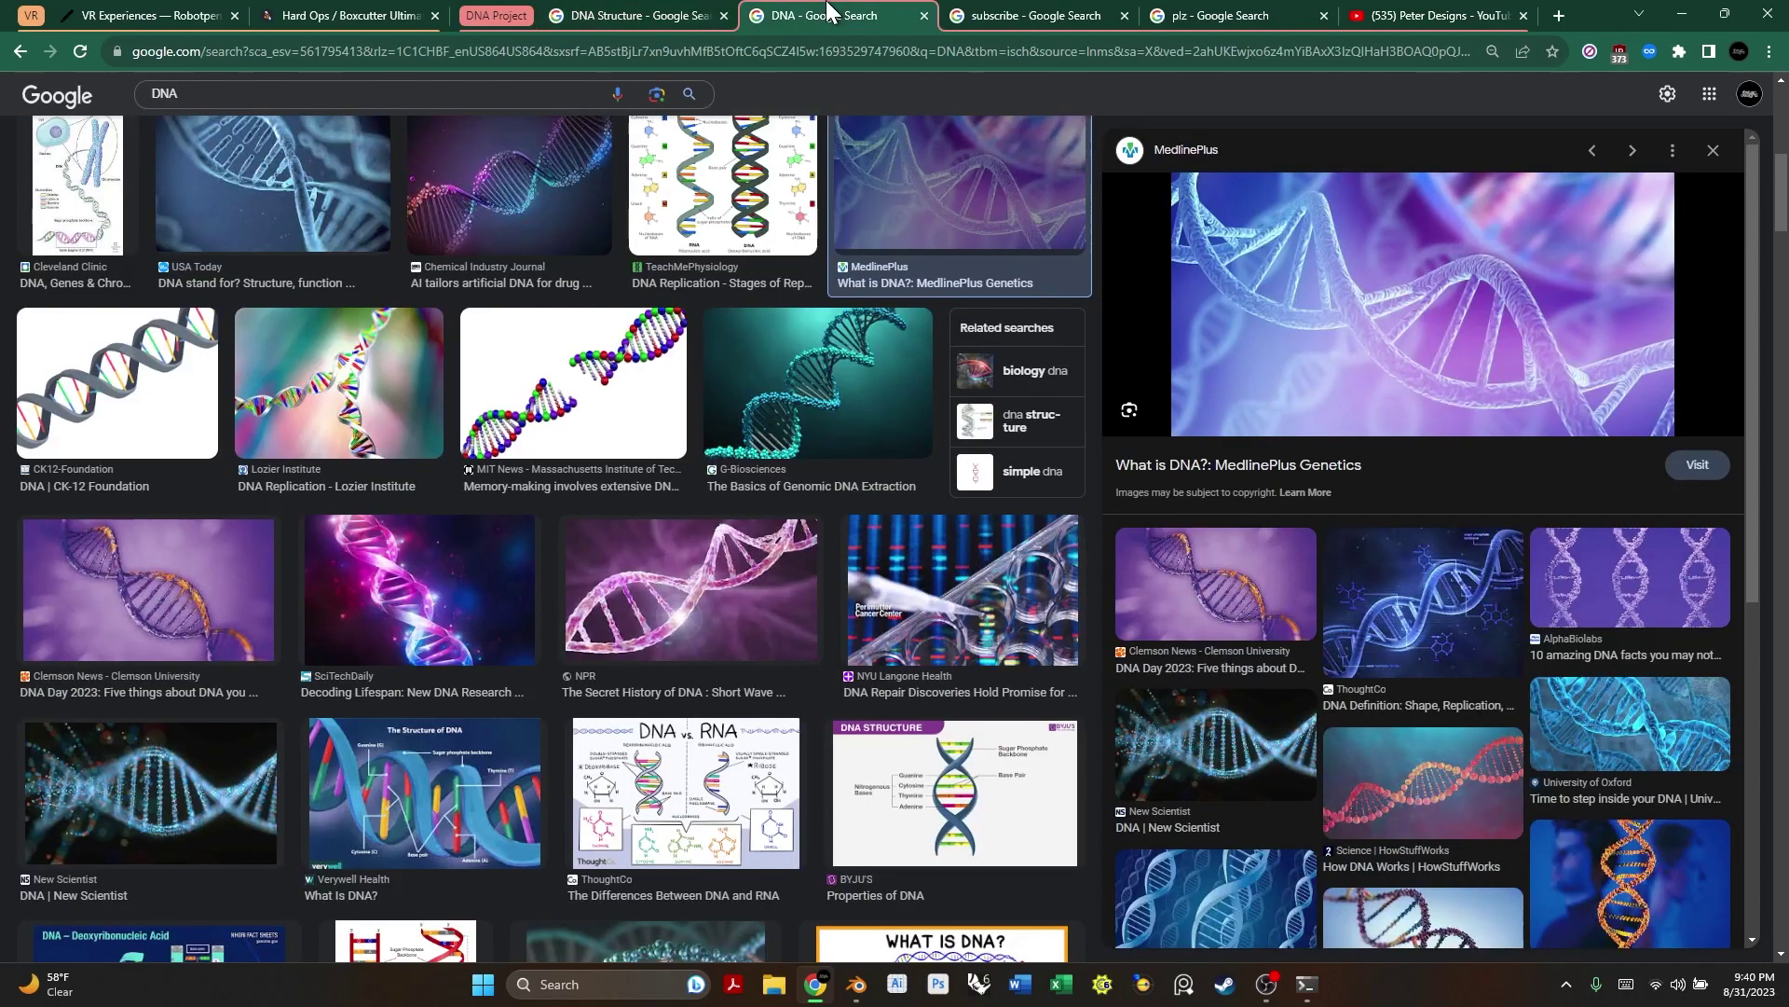
- Preview the NPR and USA Today twisted-helix reference images
left_click(661, 559)
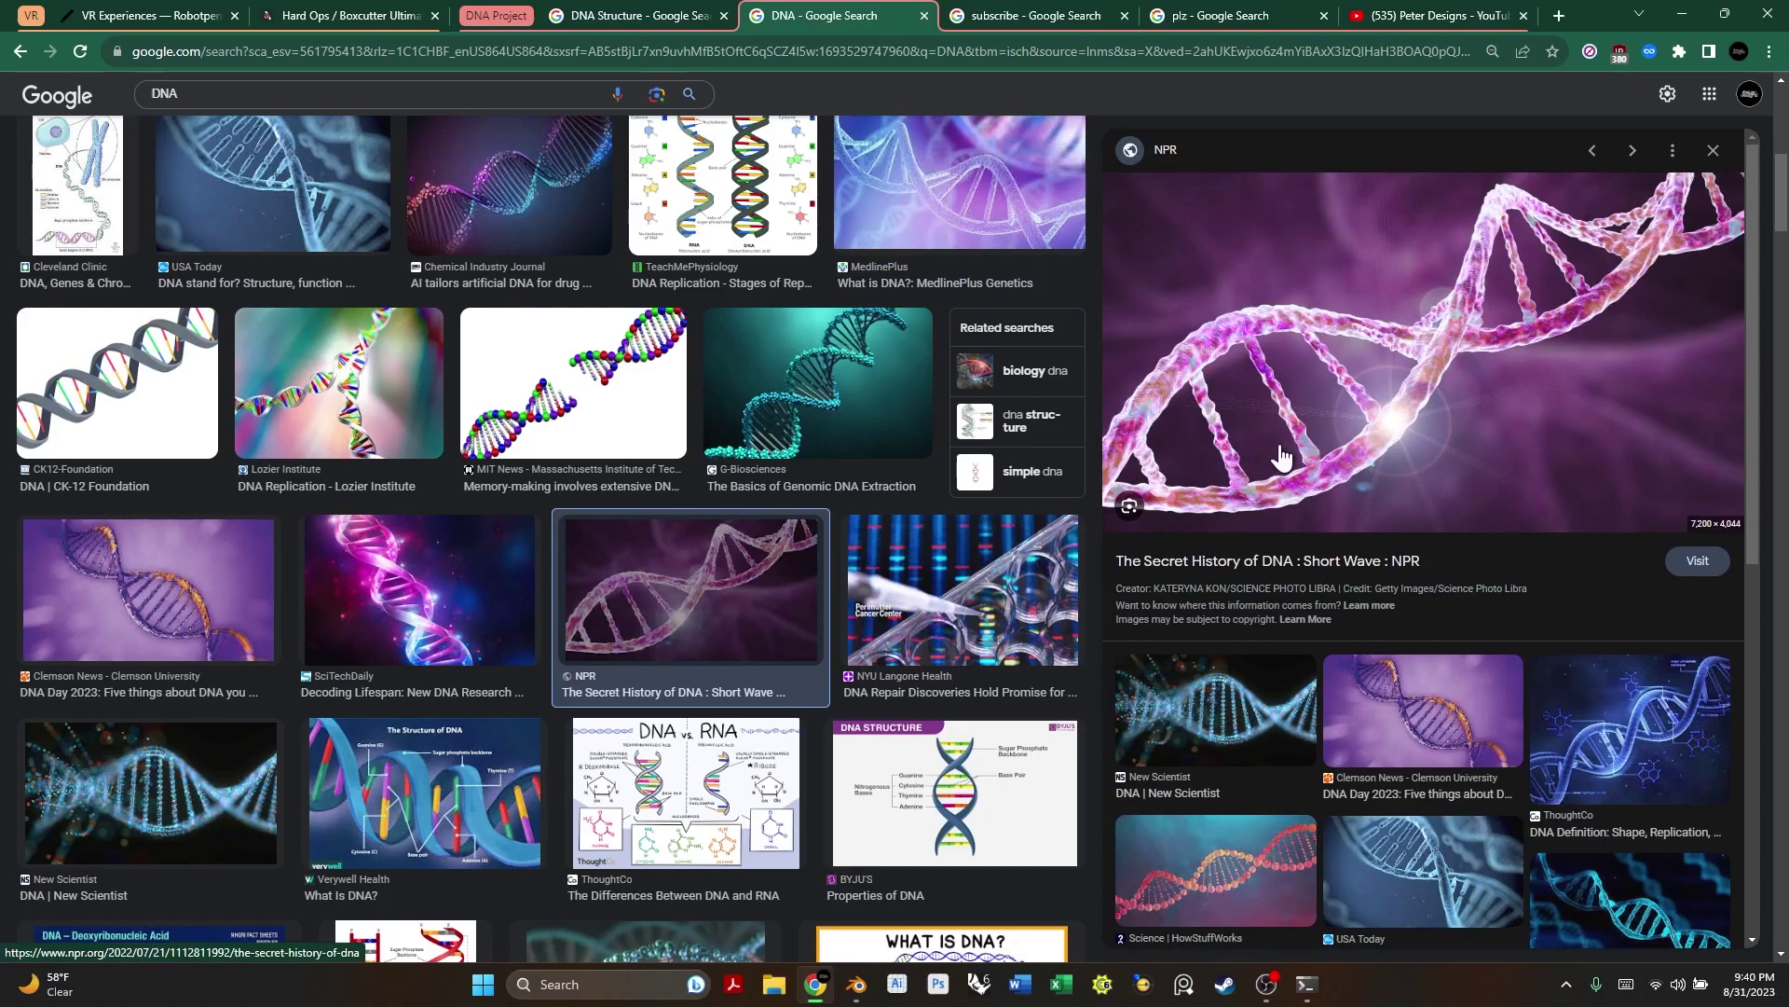
scroll(687, 495, "up", 3)
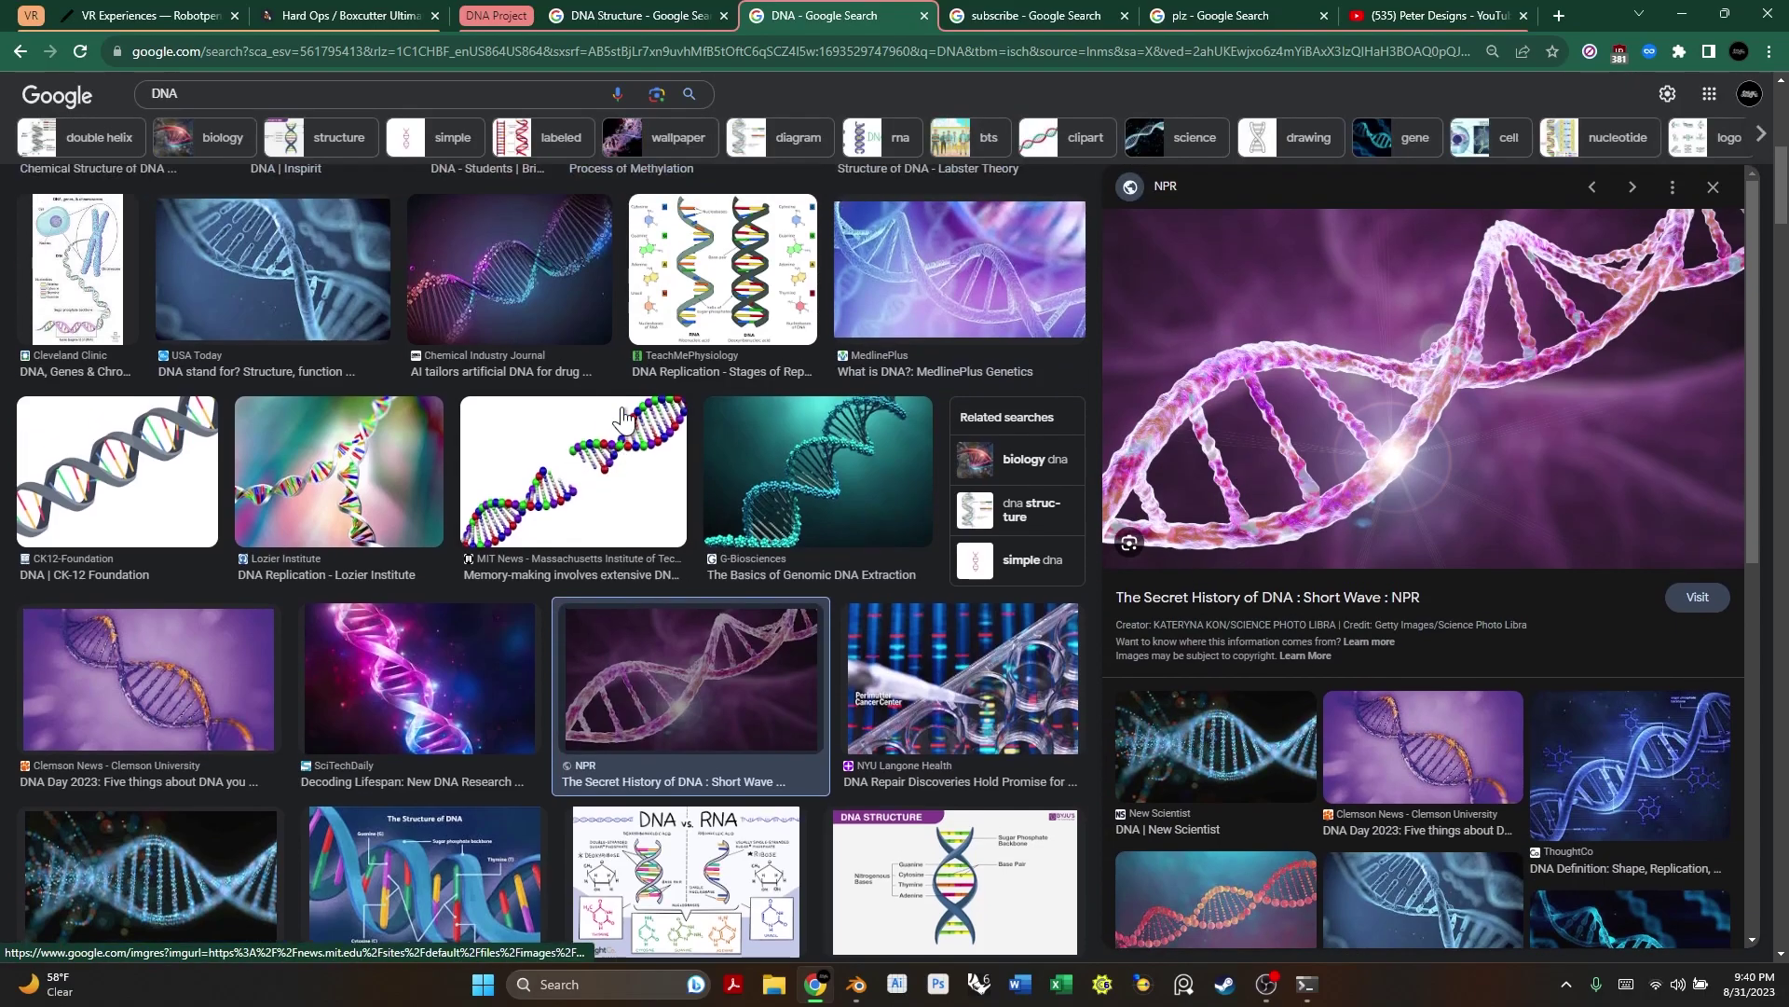
left_click(201, 460)
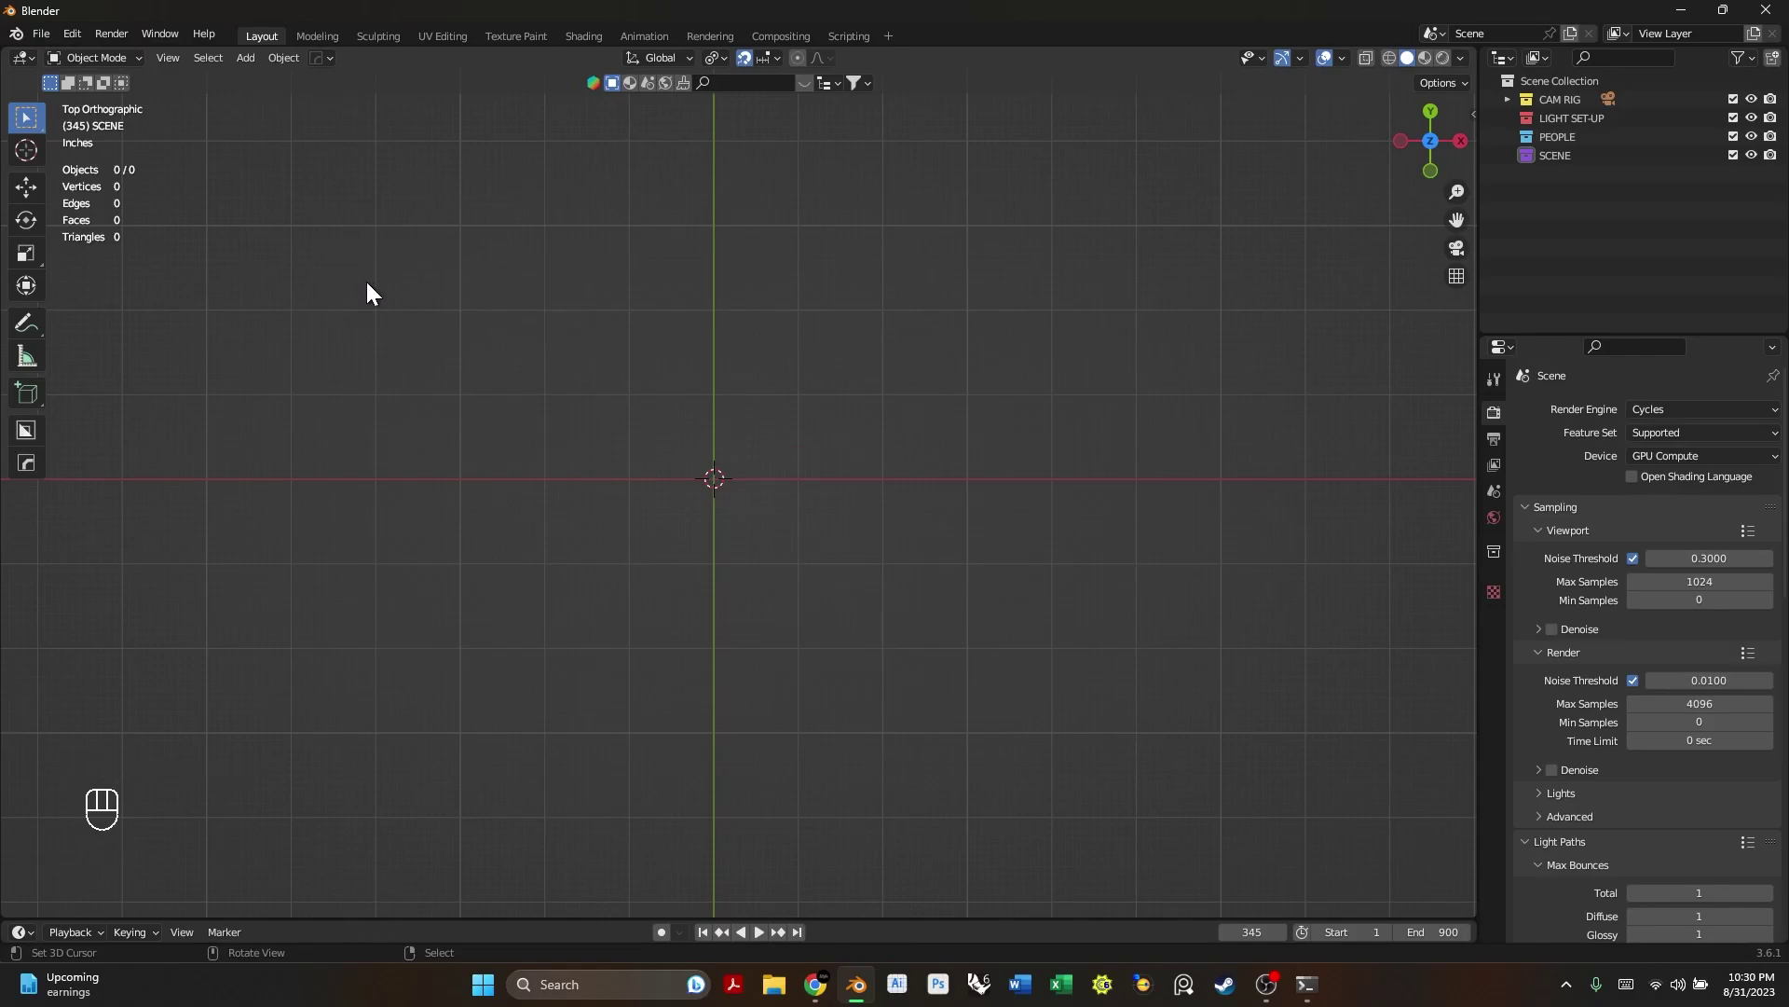
- Add a 2-foot plane to the scene
key("shift+a")
mouse_move(369, 288)
left_click(473, 284)
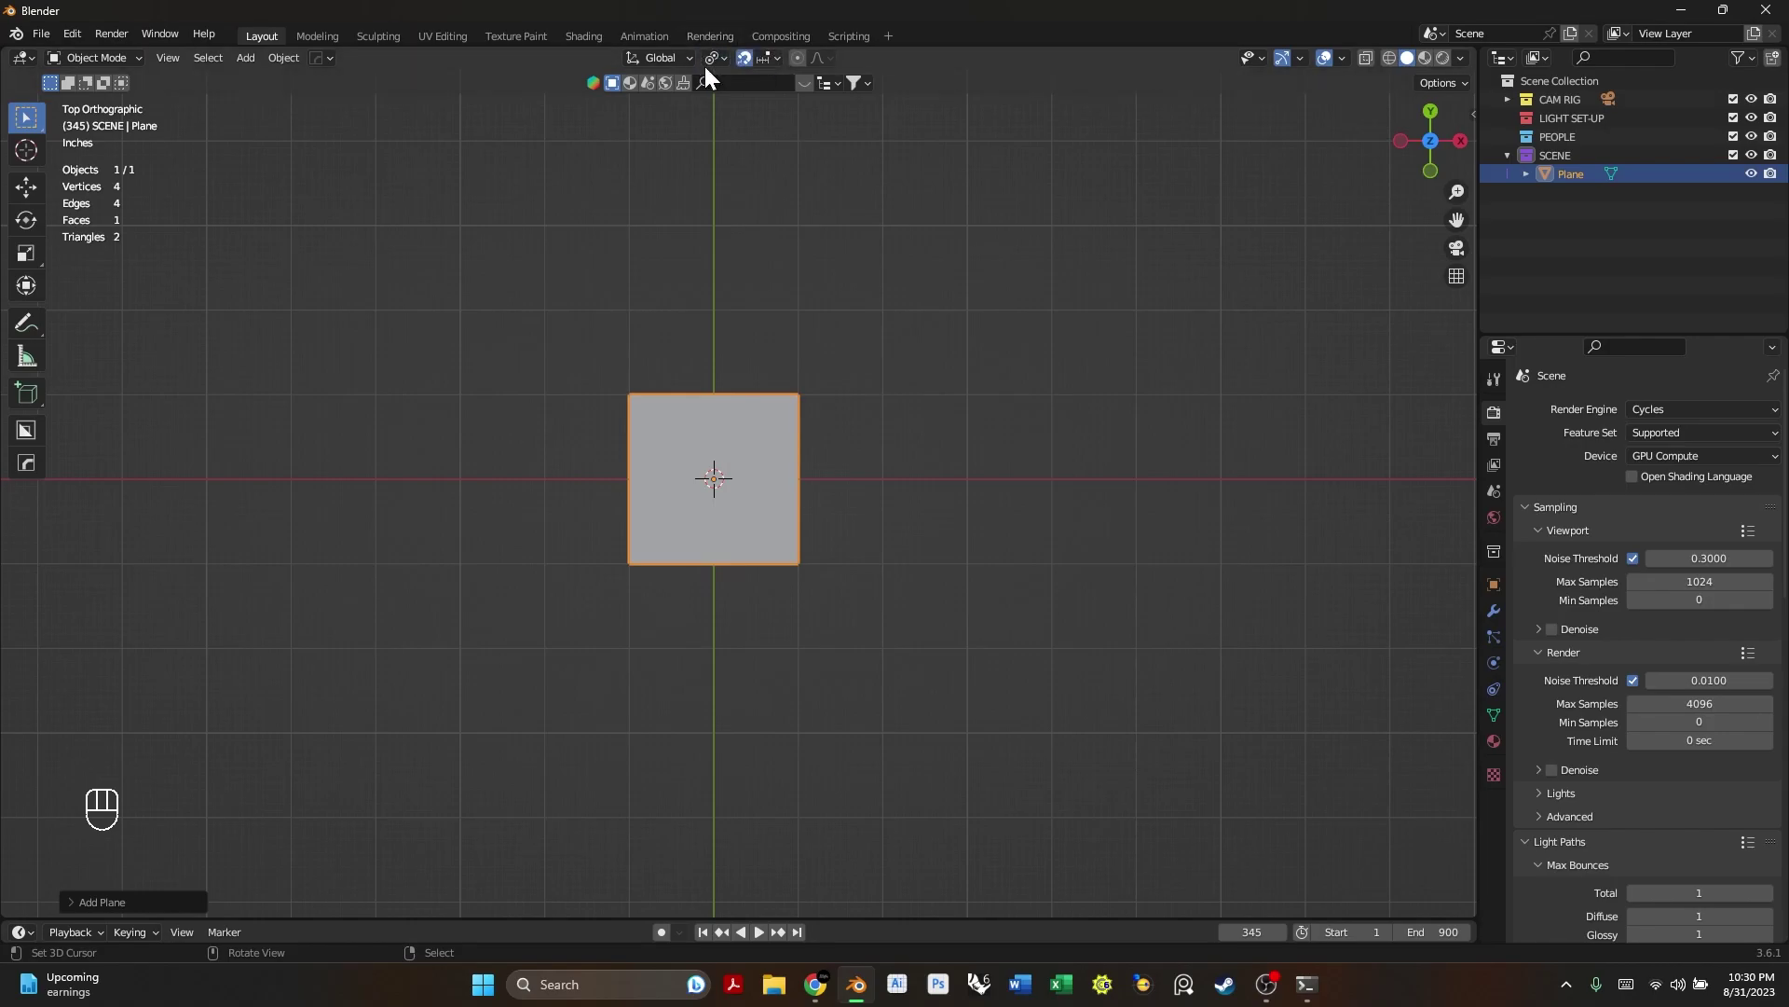
left_click(768, 57)
- In Edit Mode, move the plane's mesh -5.75 inches along X, left of the origin
key("Tab")
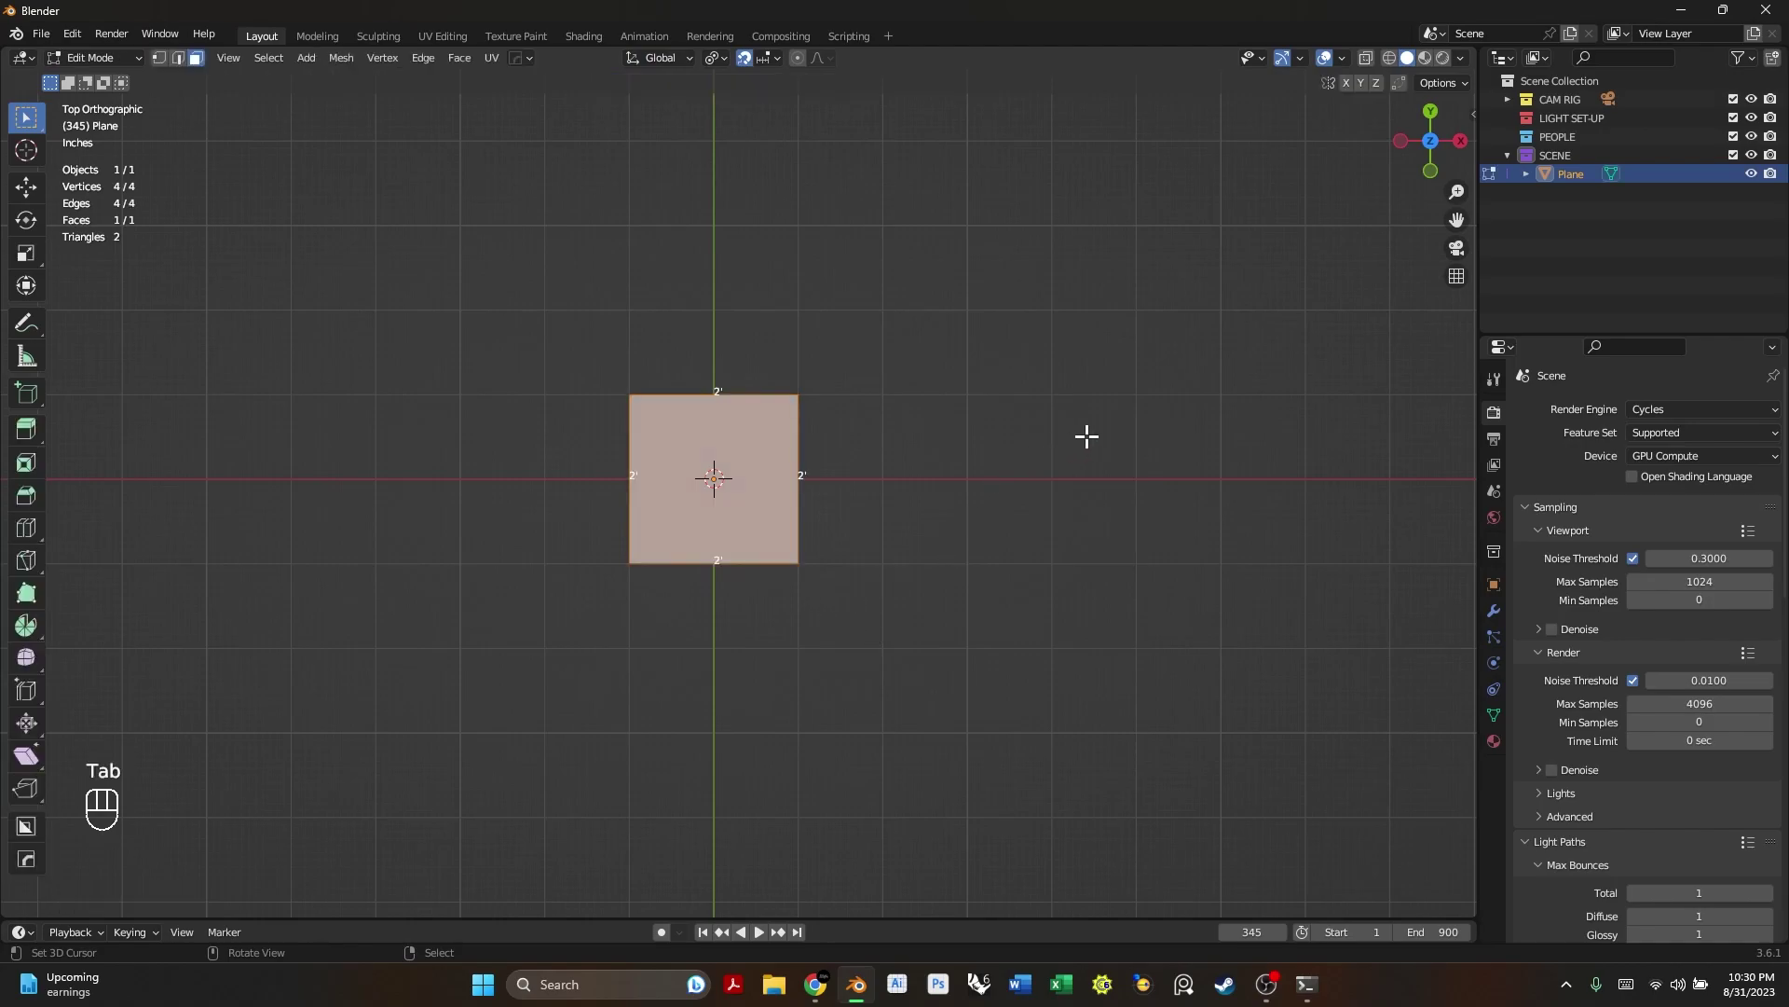
key("g")
key("x")
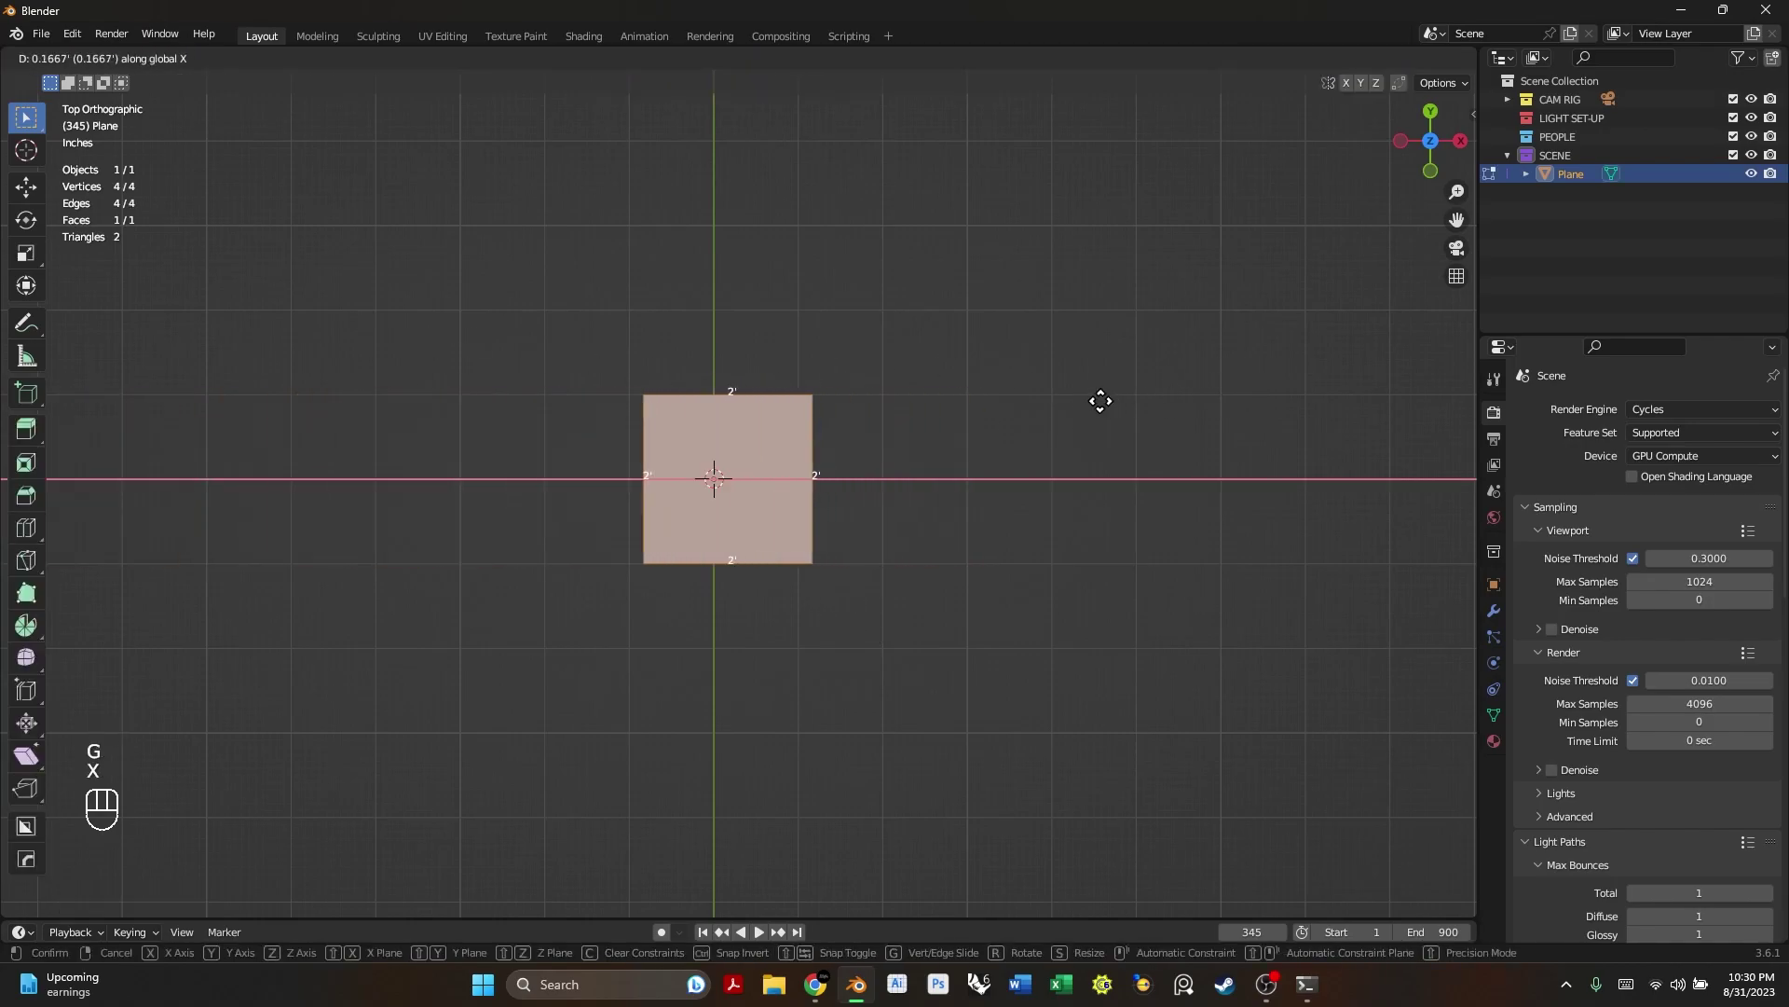
left_click(578, 403)
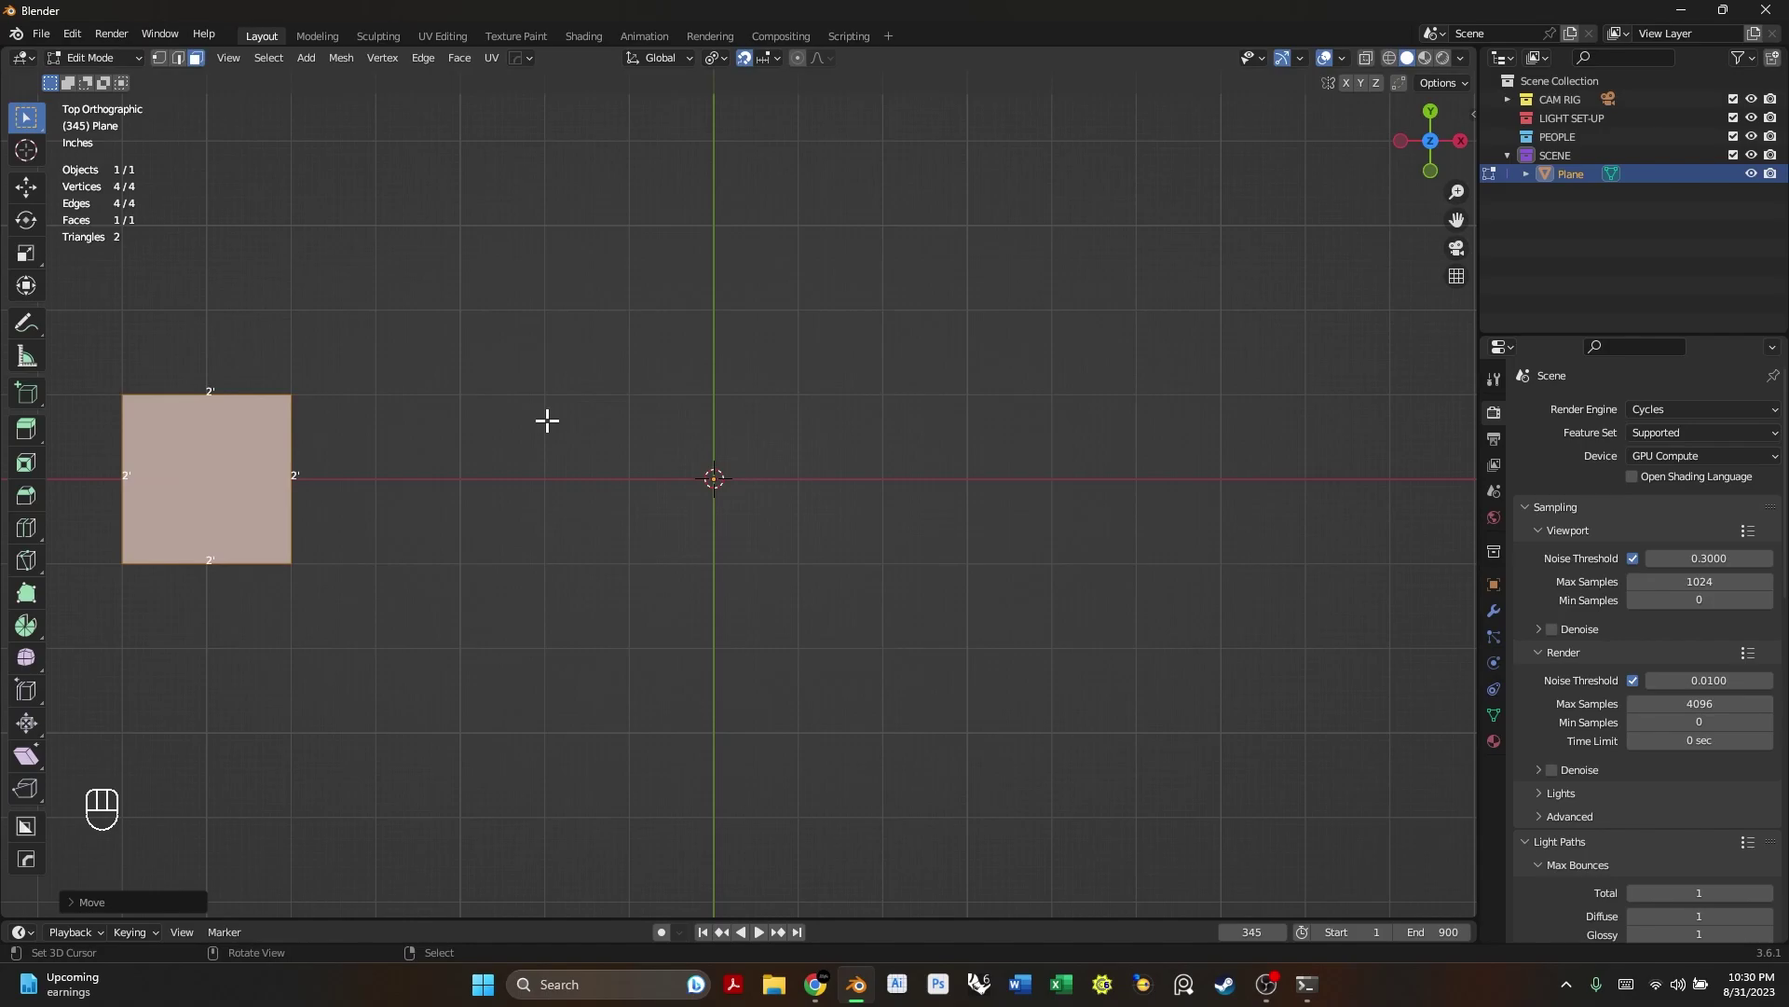
- In front view, extrude the plane up 2' to form the first block
key("KP_Decimal")
key("KP_1")
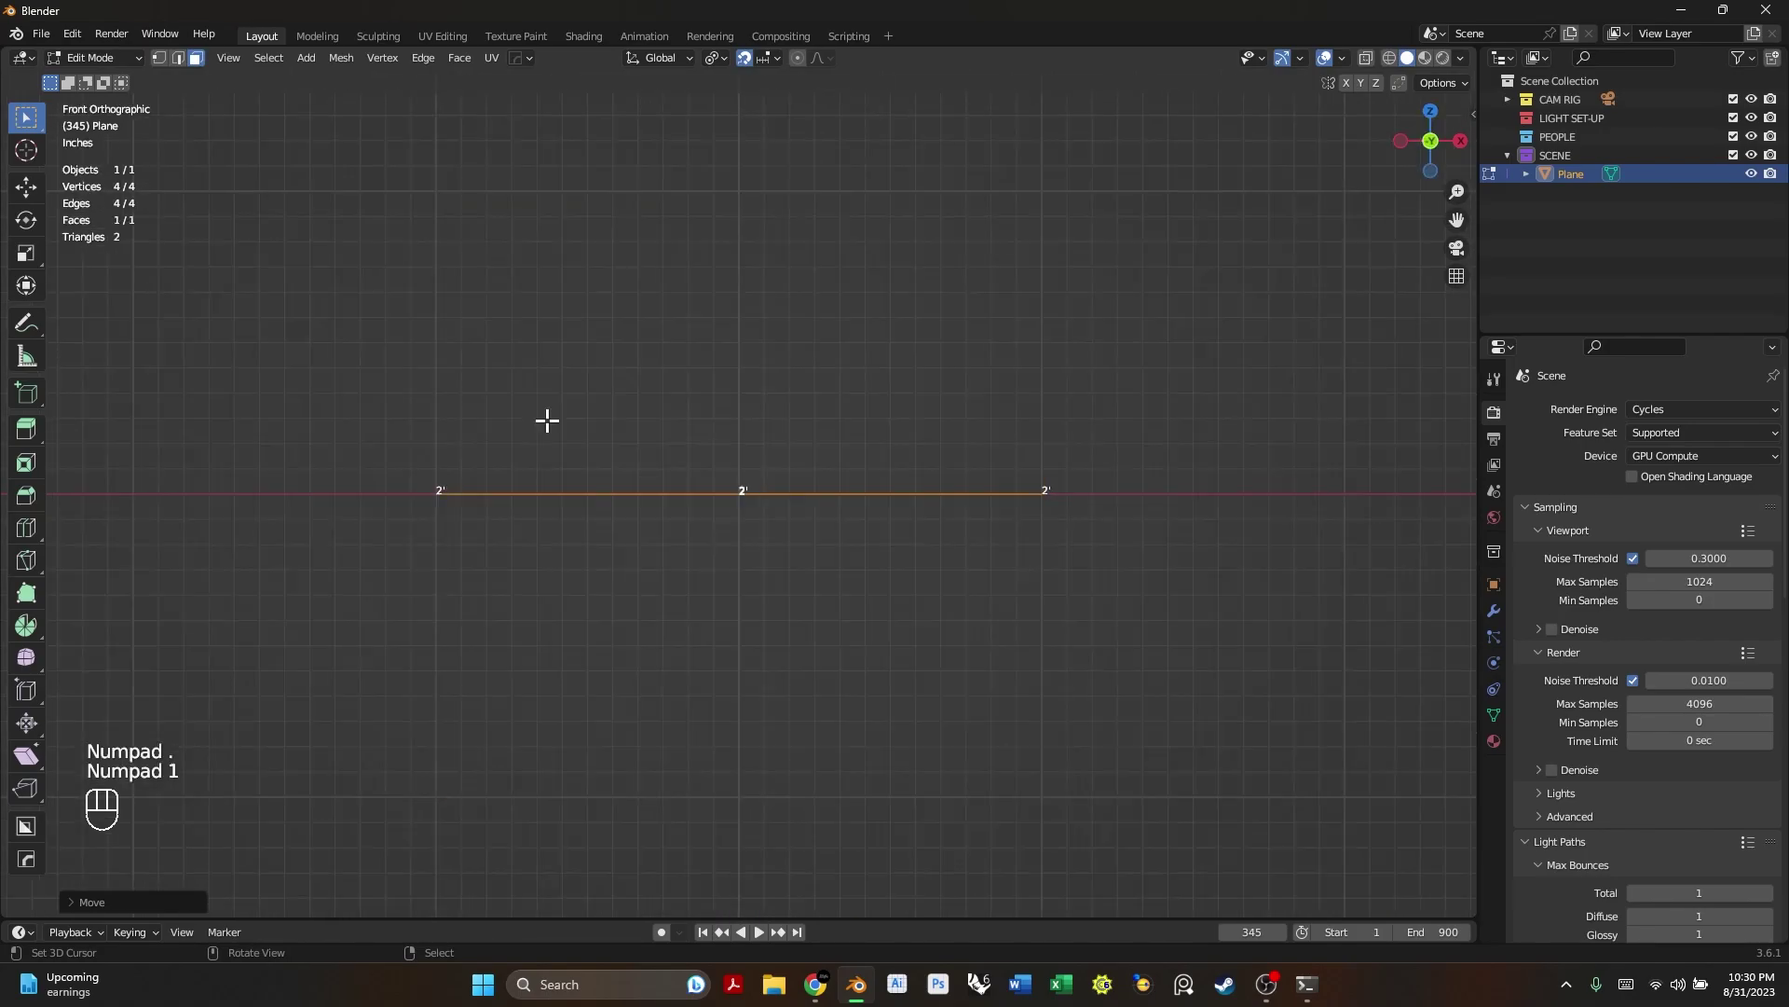
scroll(547, 420, "down", 7)
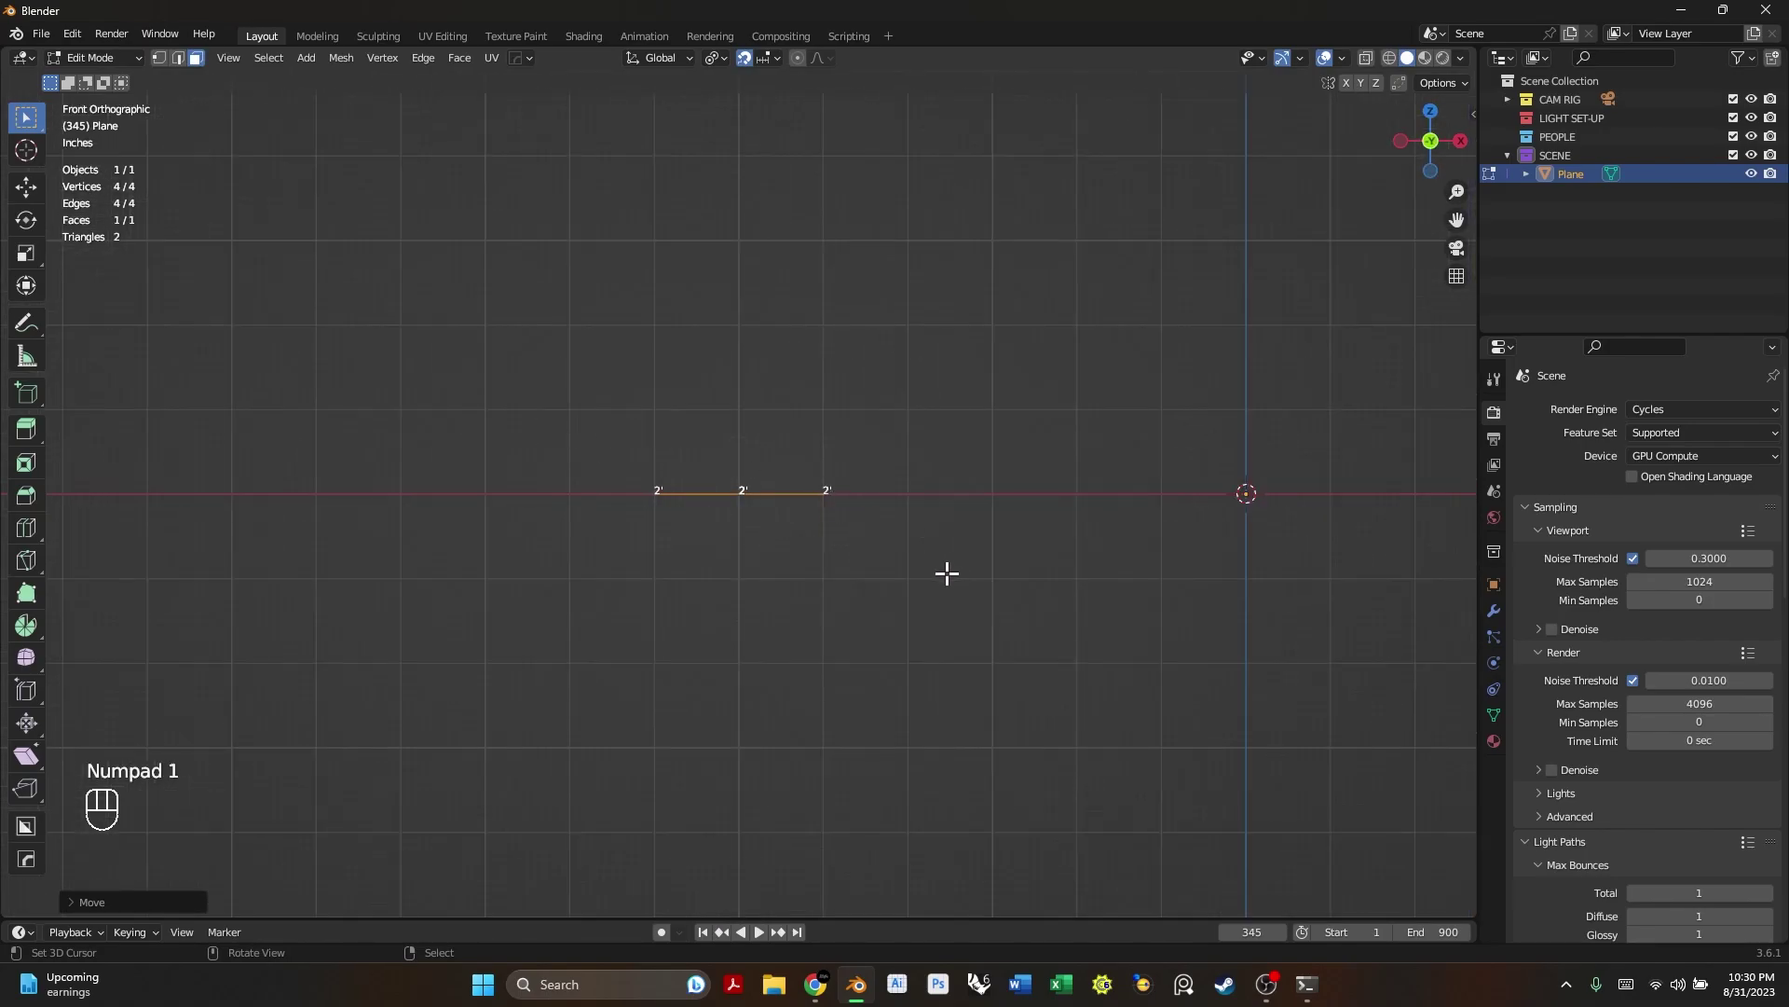
key("e")
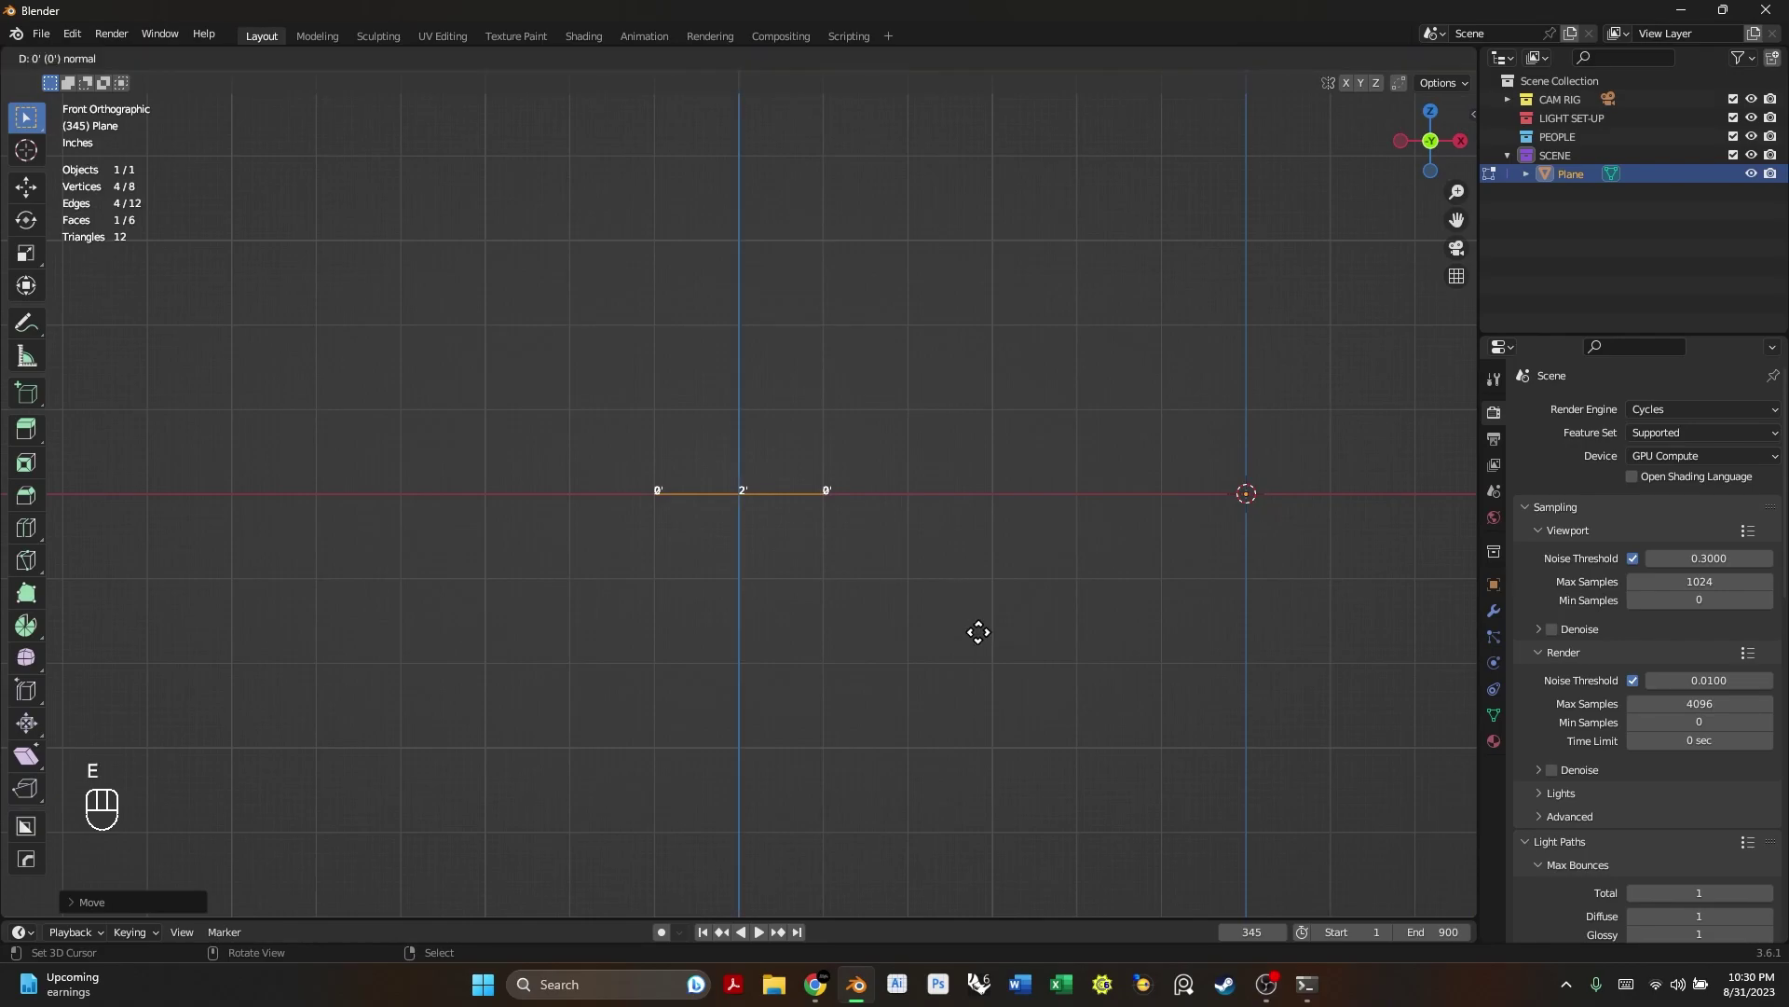
key("2")
key("Return")
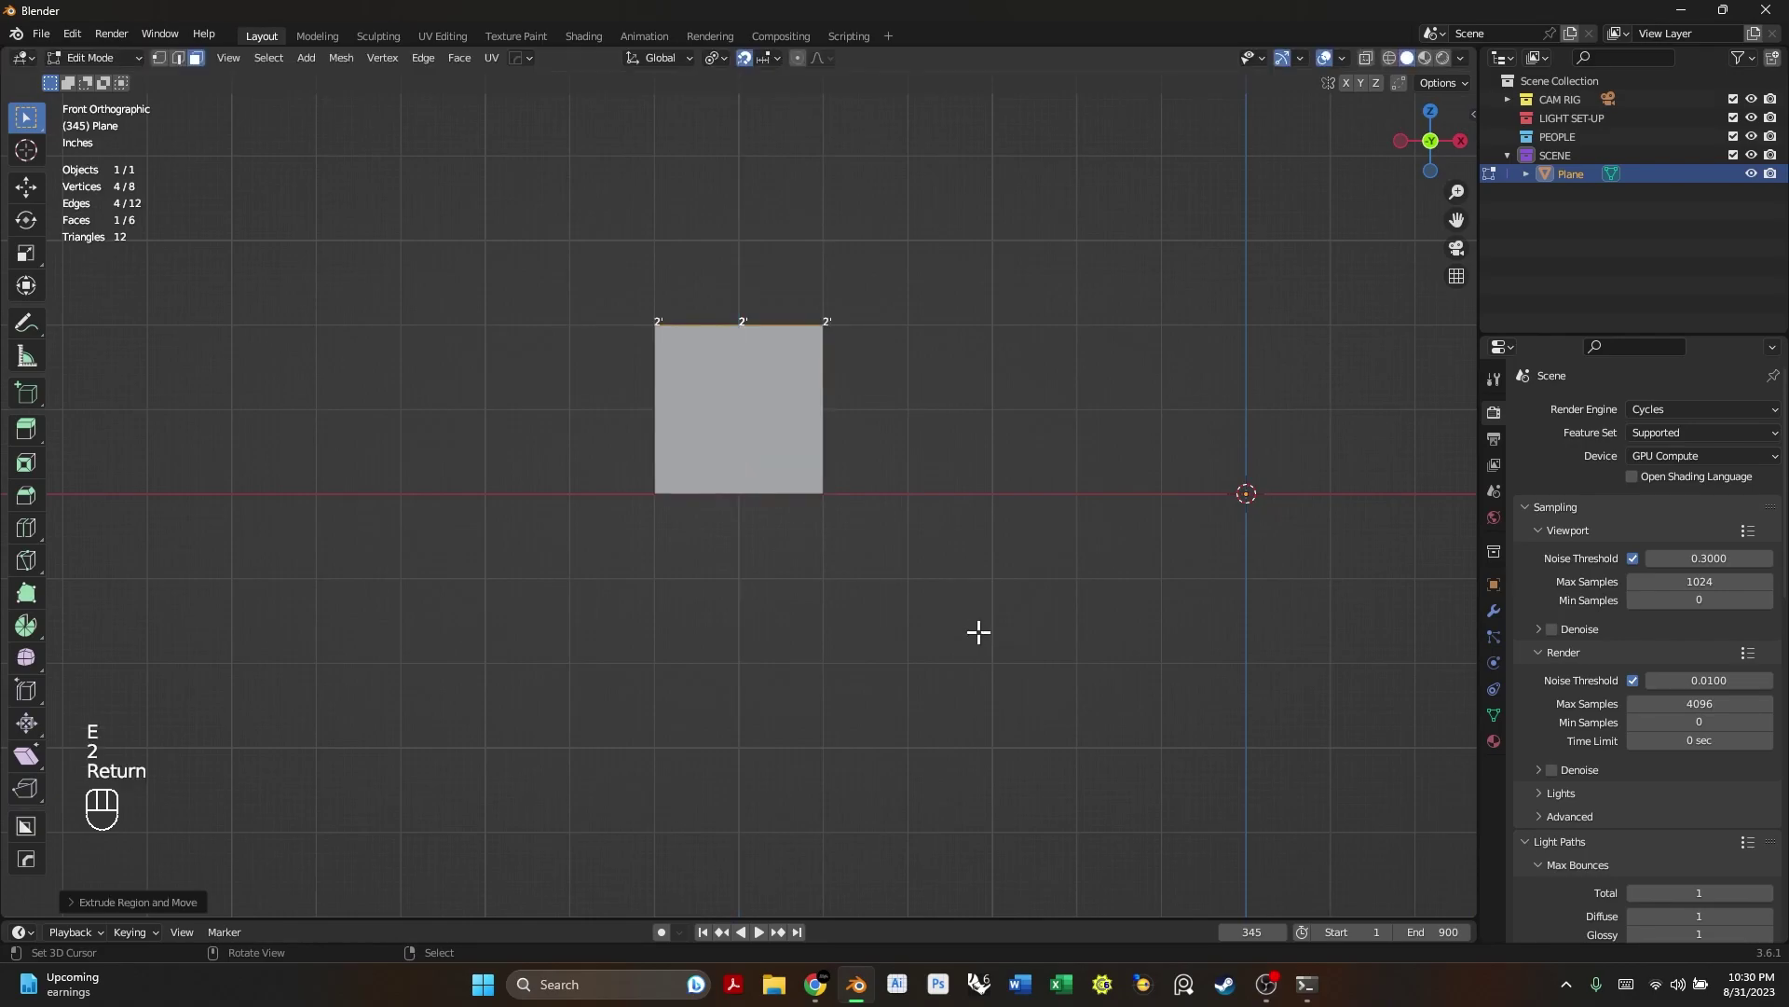
- Extrude two more 2' blocks to make a 6-foot column, viewed in perspective
key("e")
key("2")
key("Return")
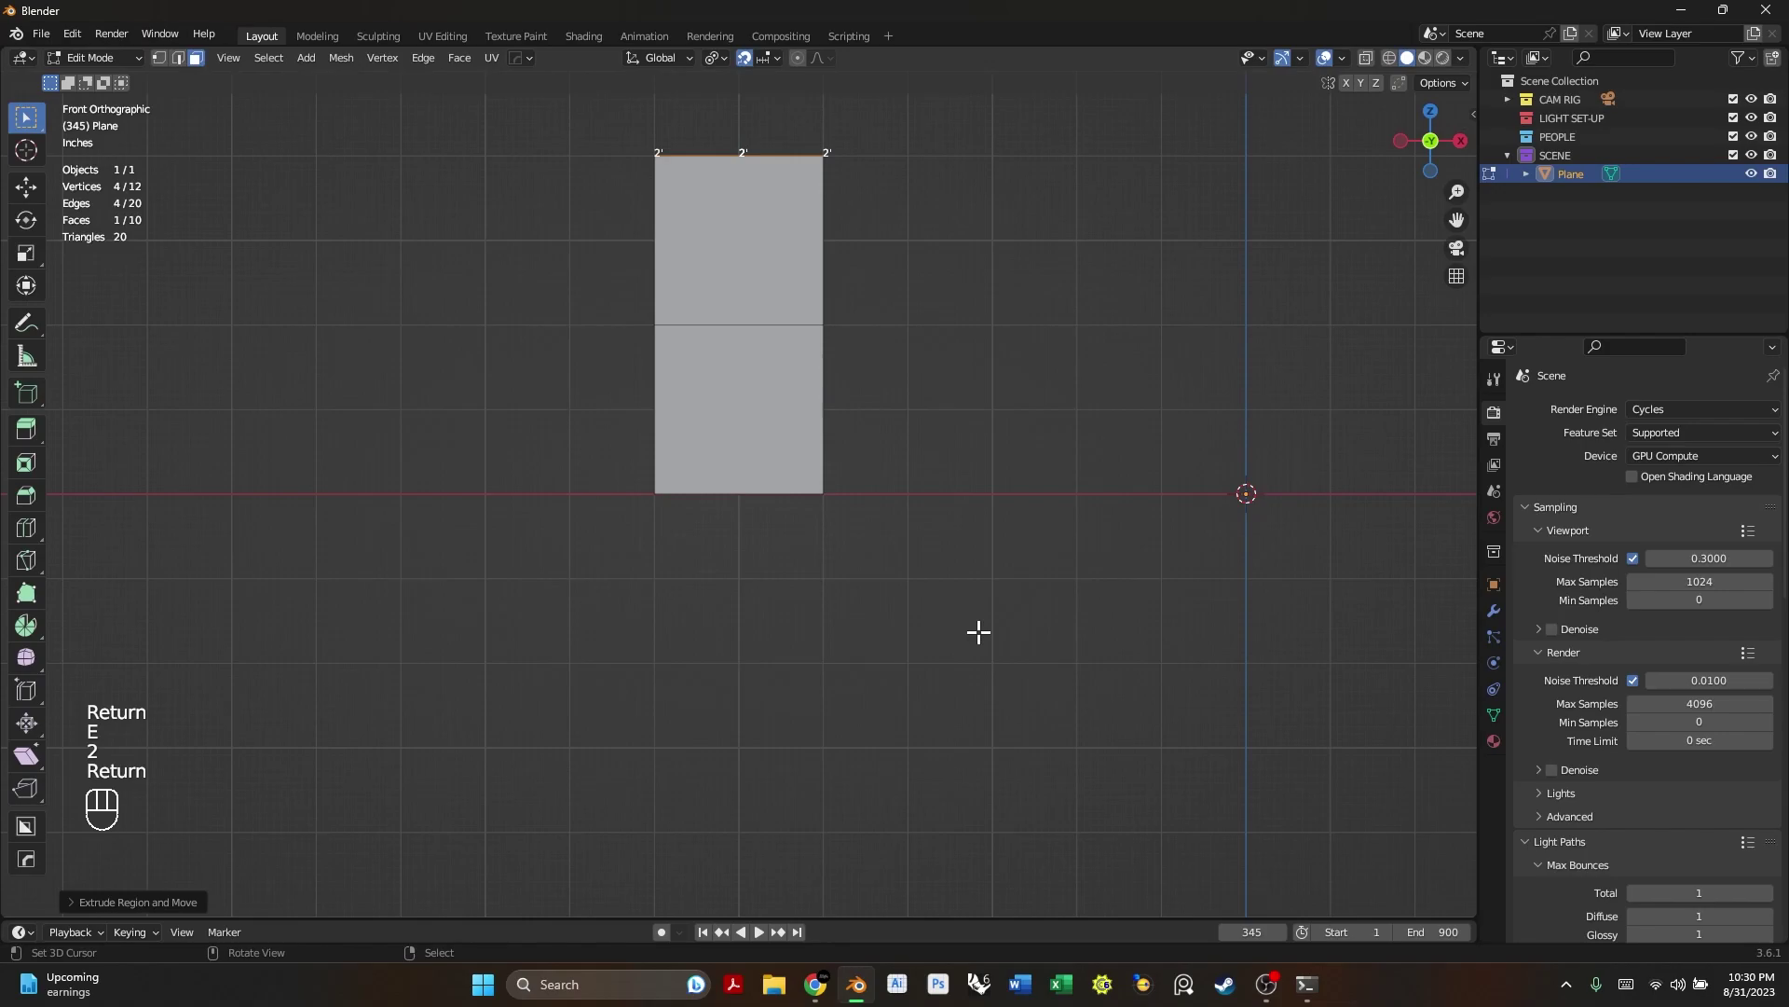
key("e")
key("2")
key("Return")
scroll(962, 474, "down", 2)
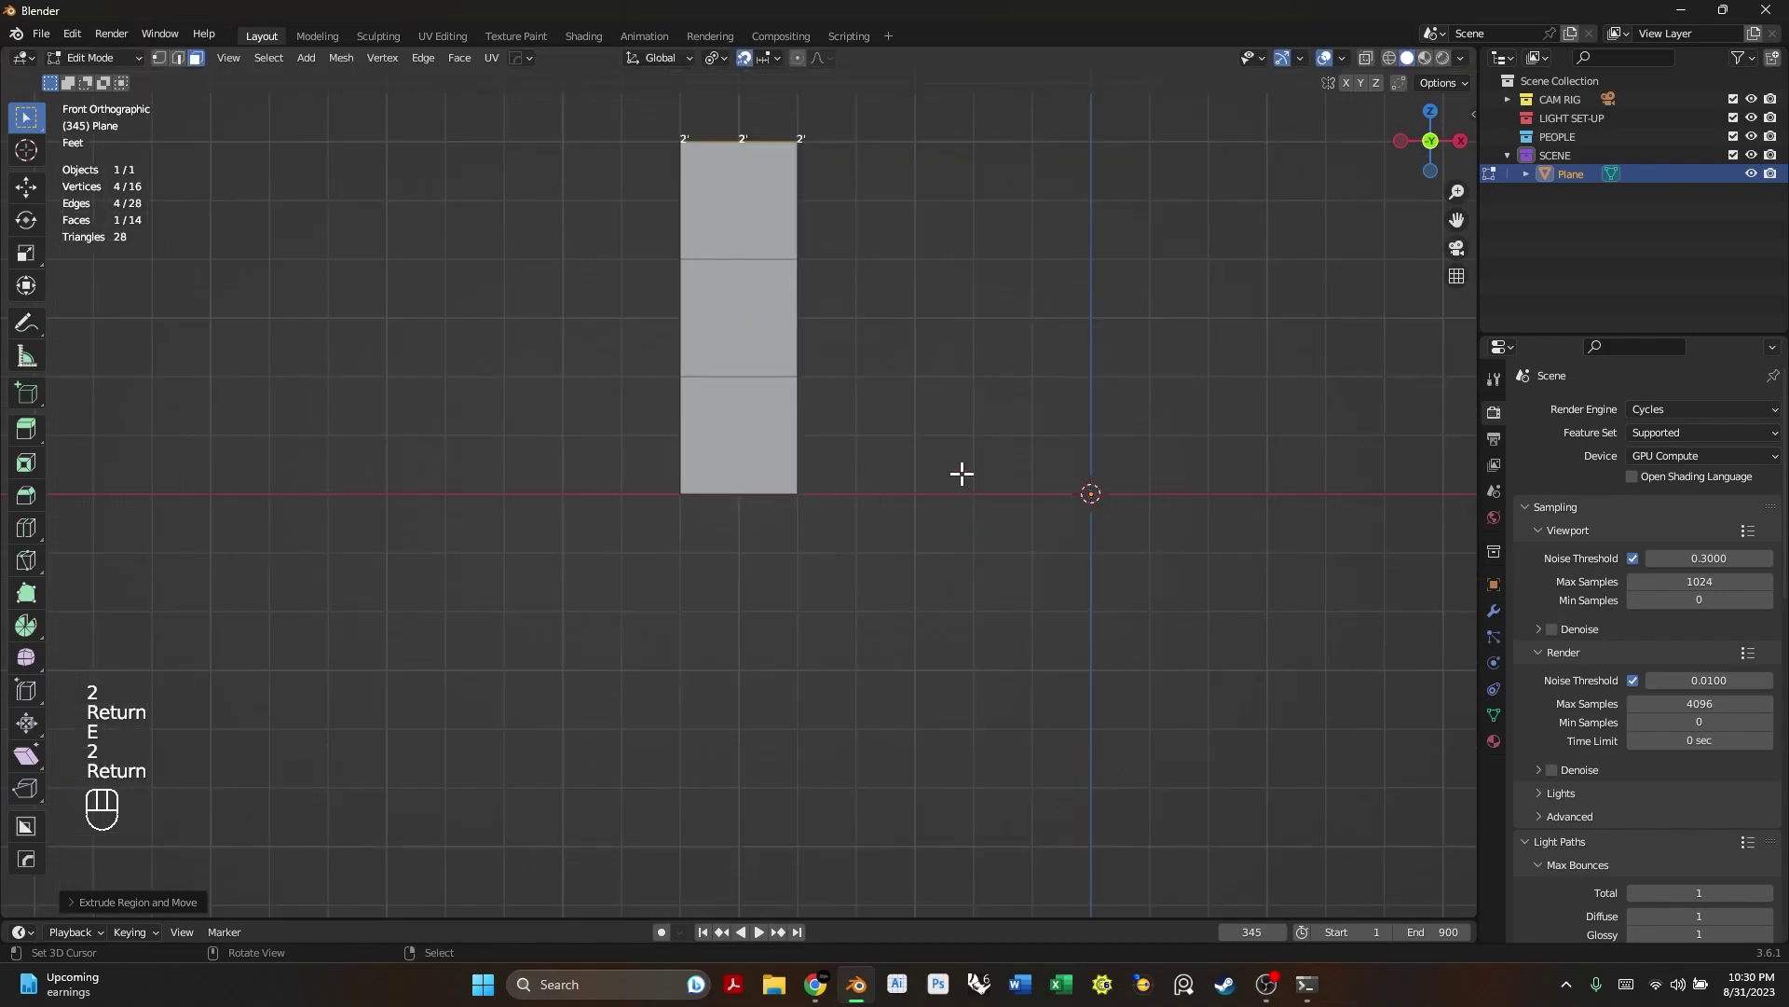
middle_click_drag(962, 474, 911, 659, "shift")
scroll(831, 516, "up", 3)
middle_click_drag(943, 447, 483, 515)
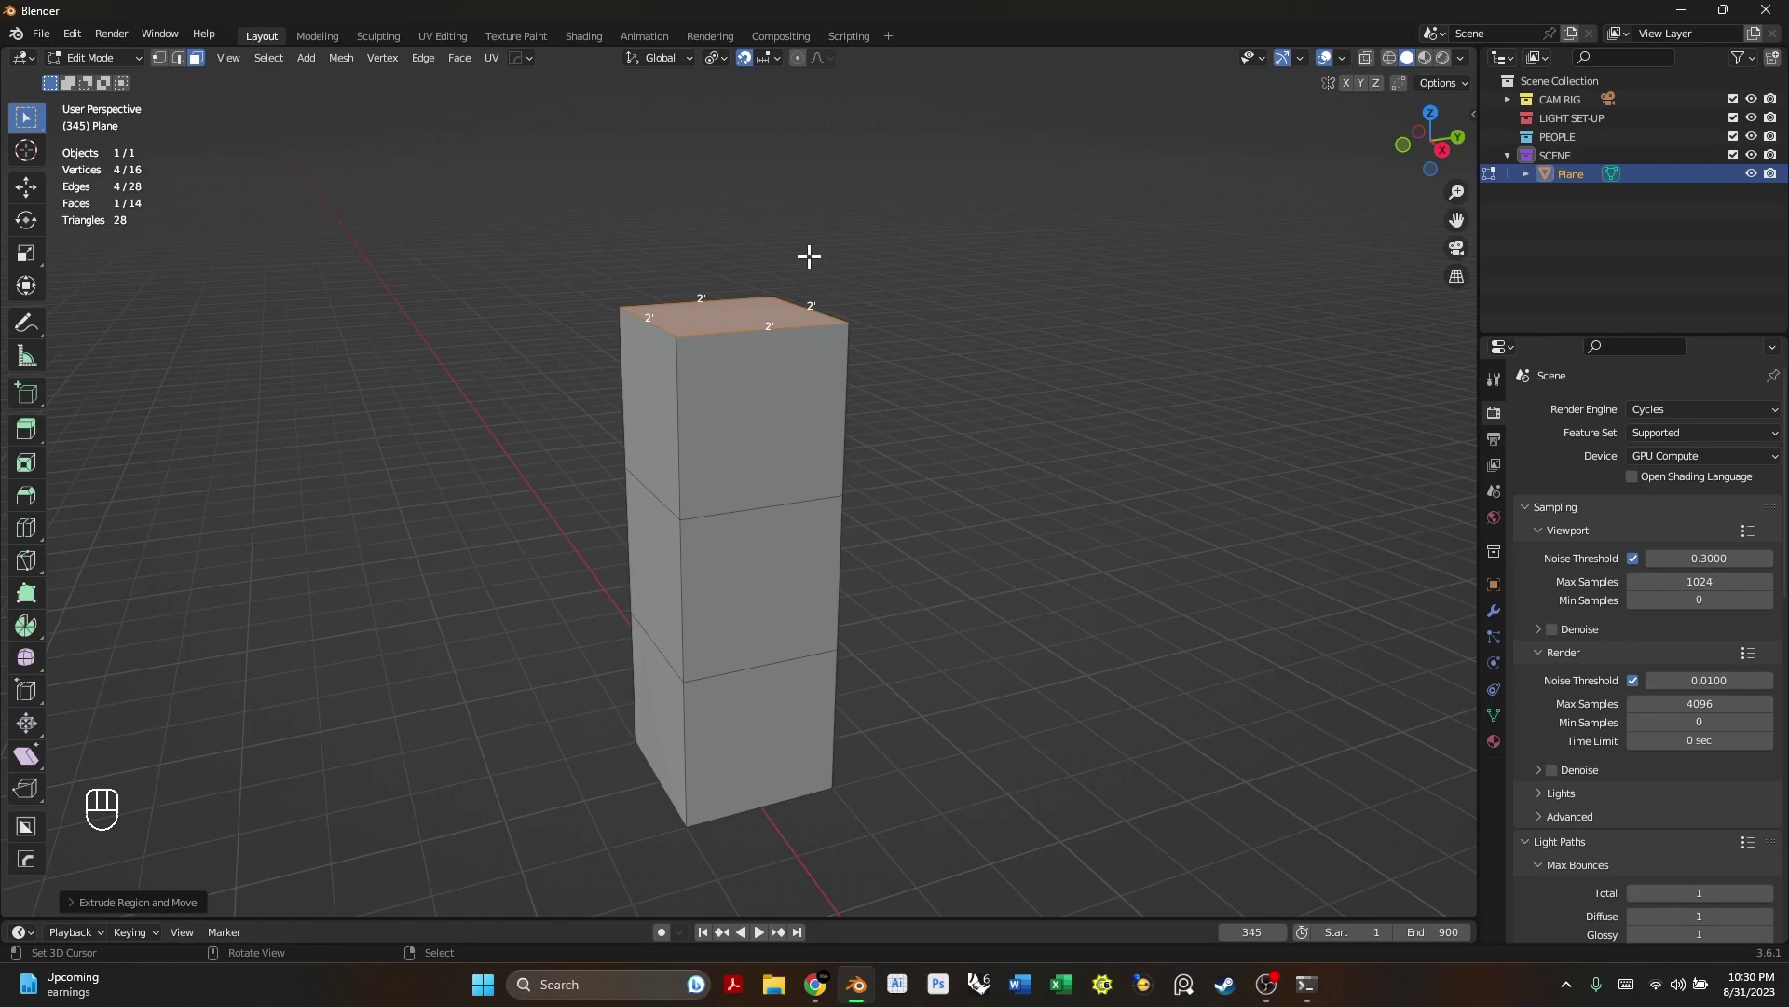
- Delete the column's top and bottom faces to open both ends
key("x")
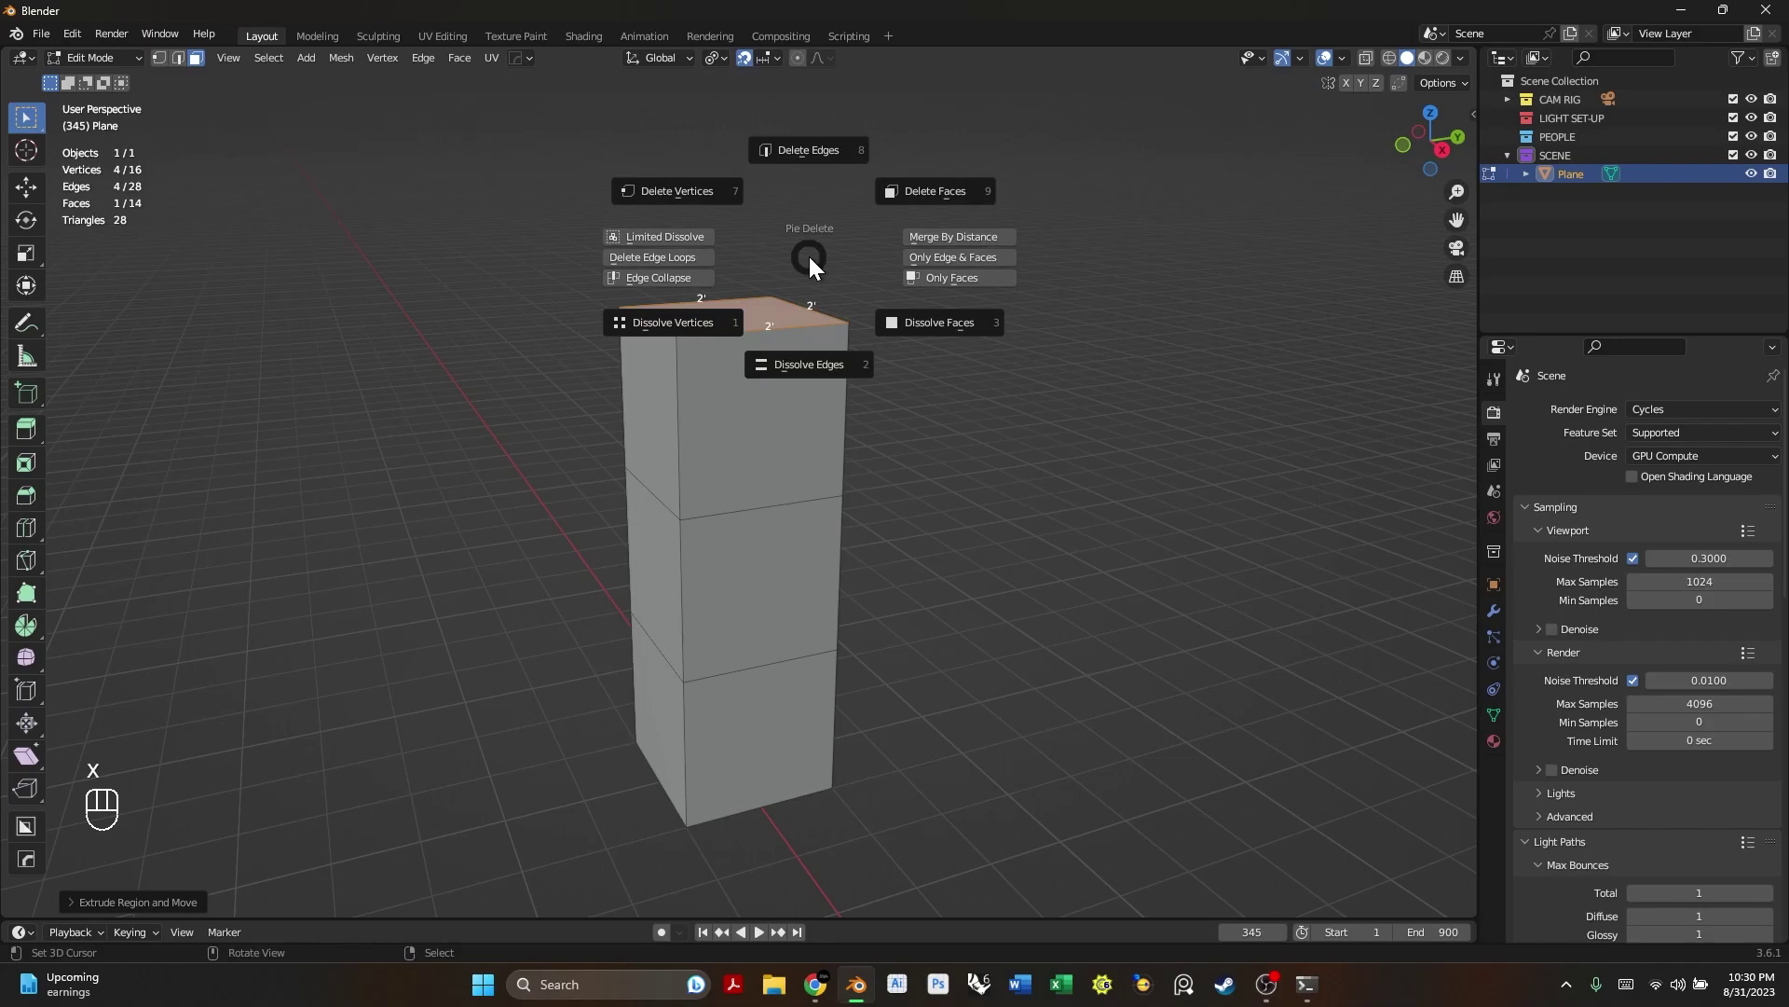
left_click(947, 175)
middle_click_drag(947, 175, 619, 276)
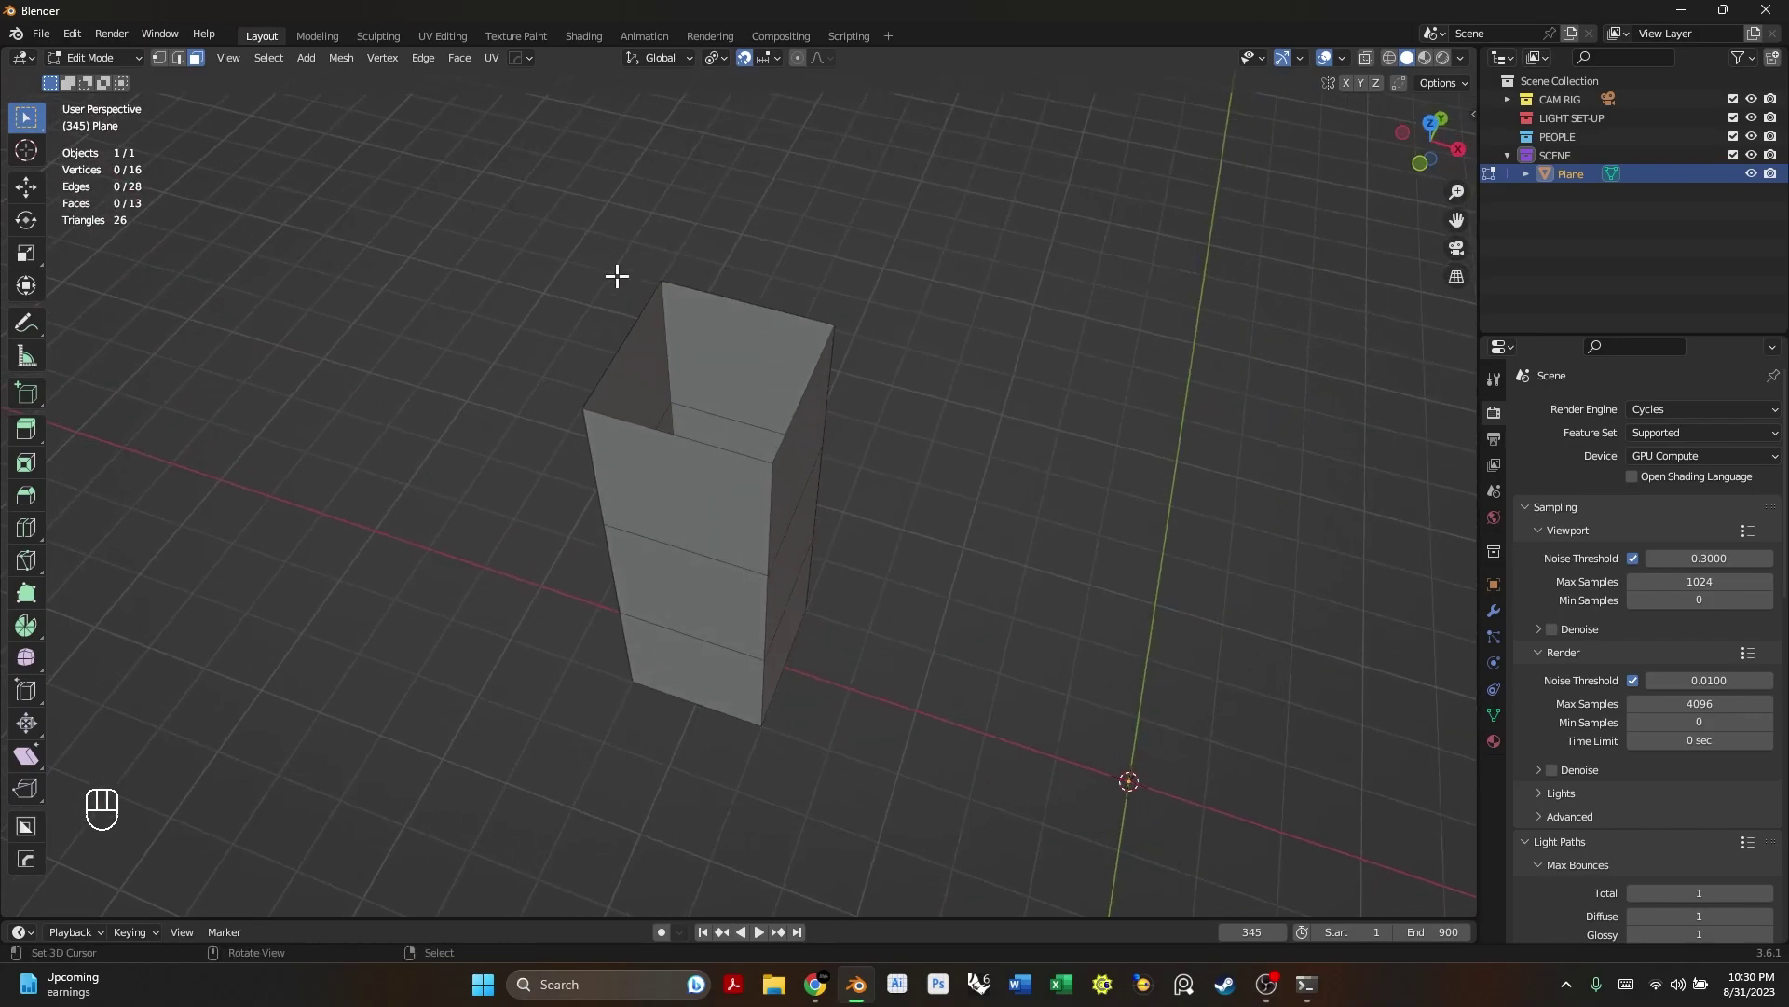
middle_click_drag(675, 495, 651, 731)
left_click(676, 750)
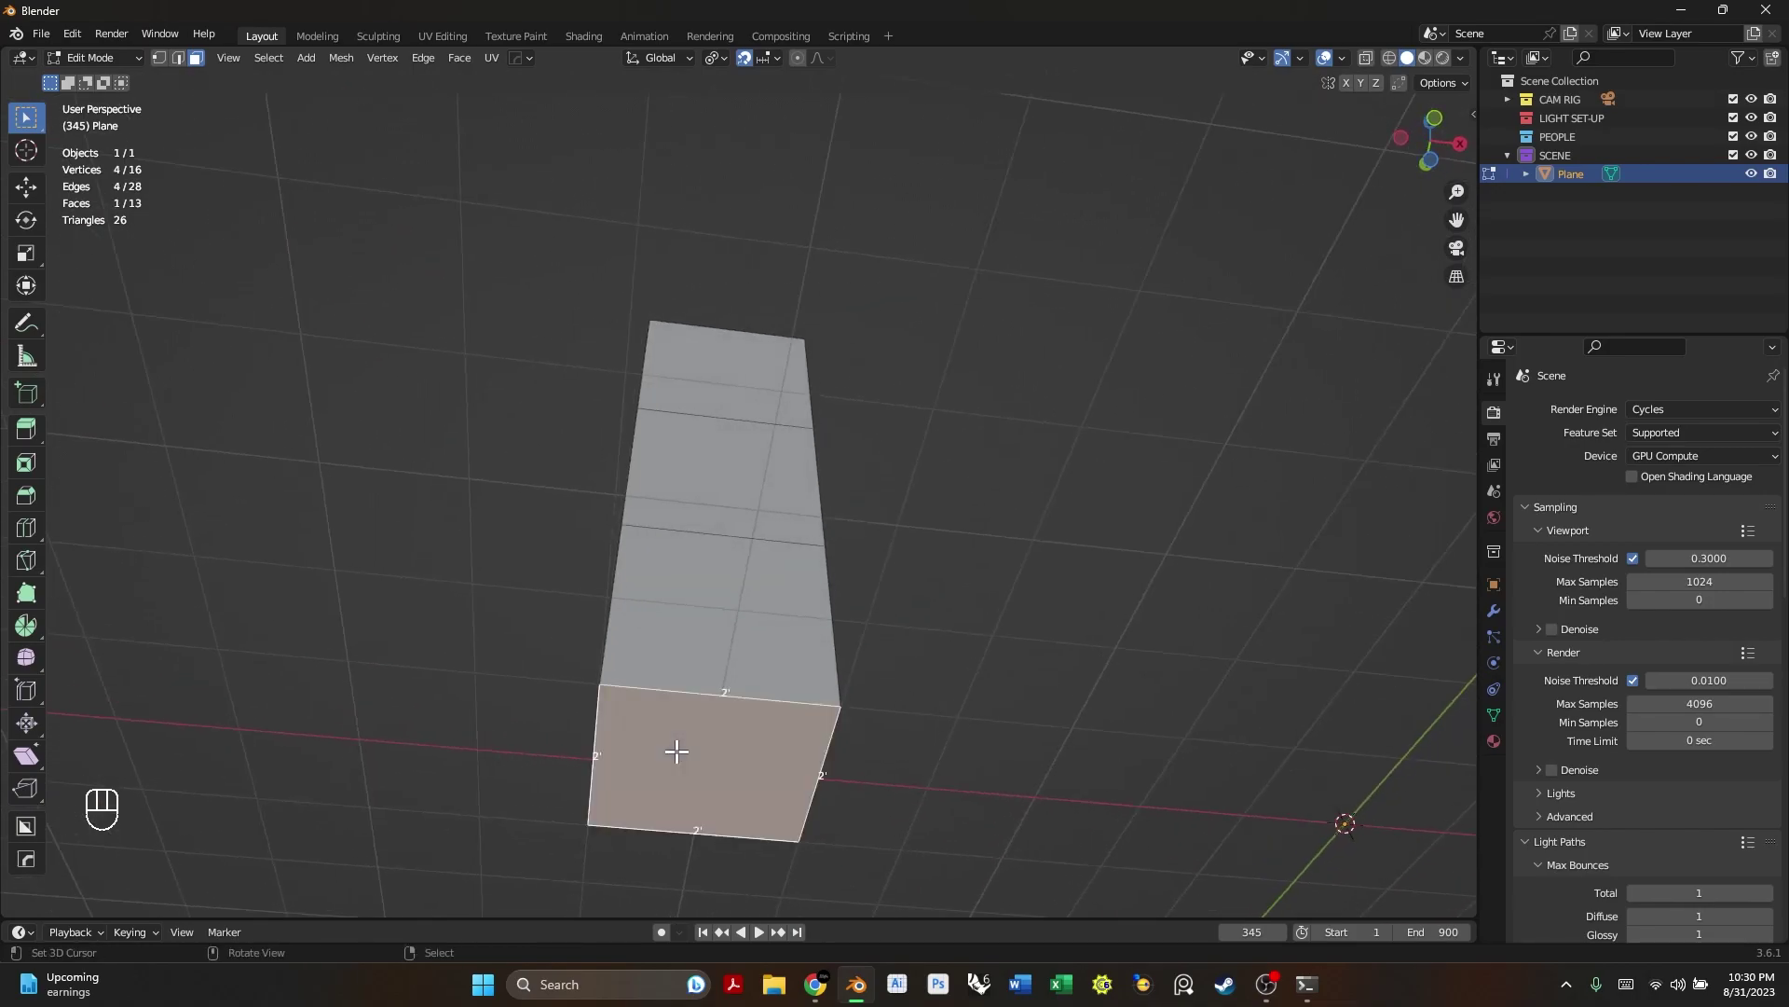
key("Delete")
left_click(674, 759)
middle_click_drag(674, 758, 719, 751)
- Inset a side face of the upper block with thickness 5, then frame it from the top
left_click(759, 411)
mouse_move(939, 543)
middle_mouse_down()
mouse_move(869, 595)
mouse_move(914, 563)
middle_mouse_up()
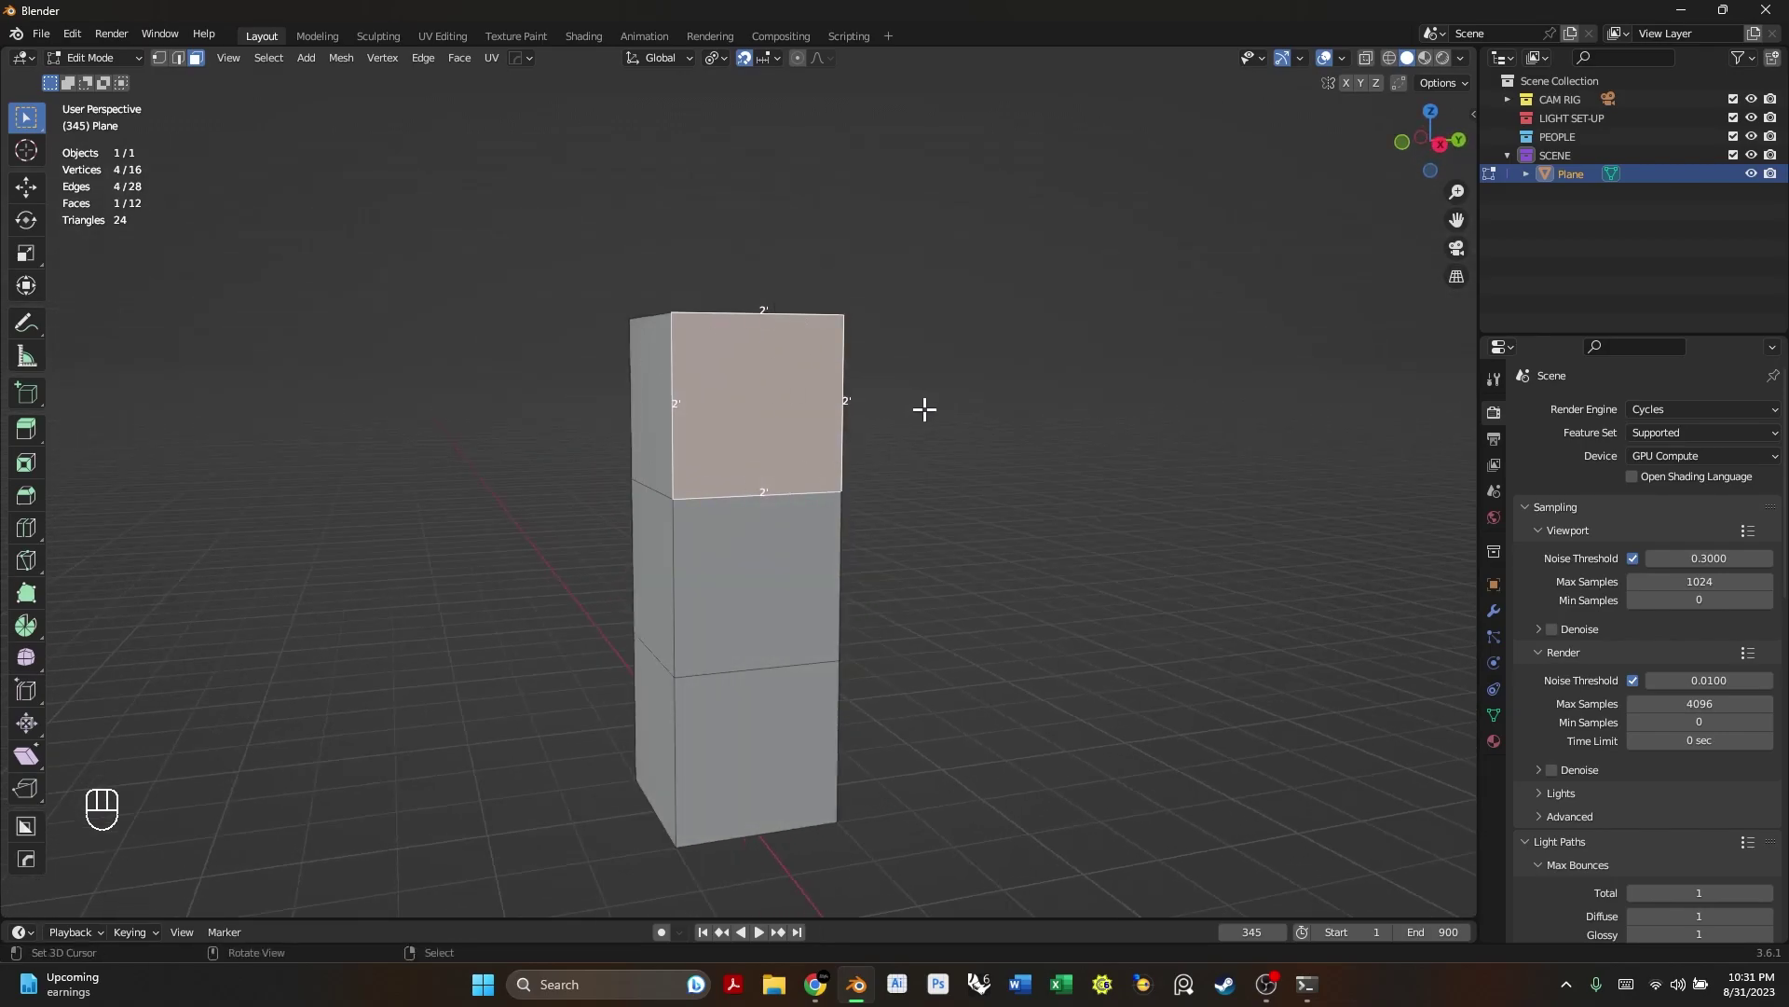
key("i")
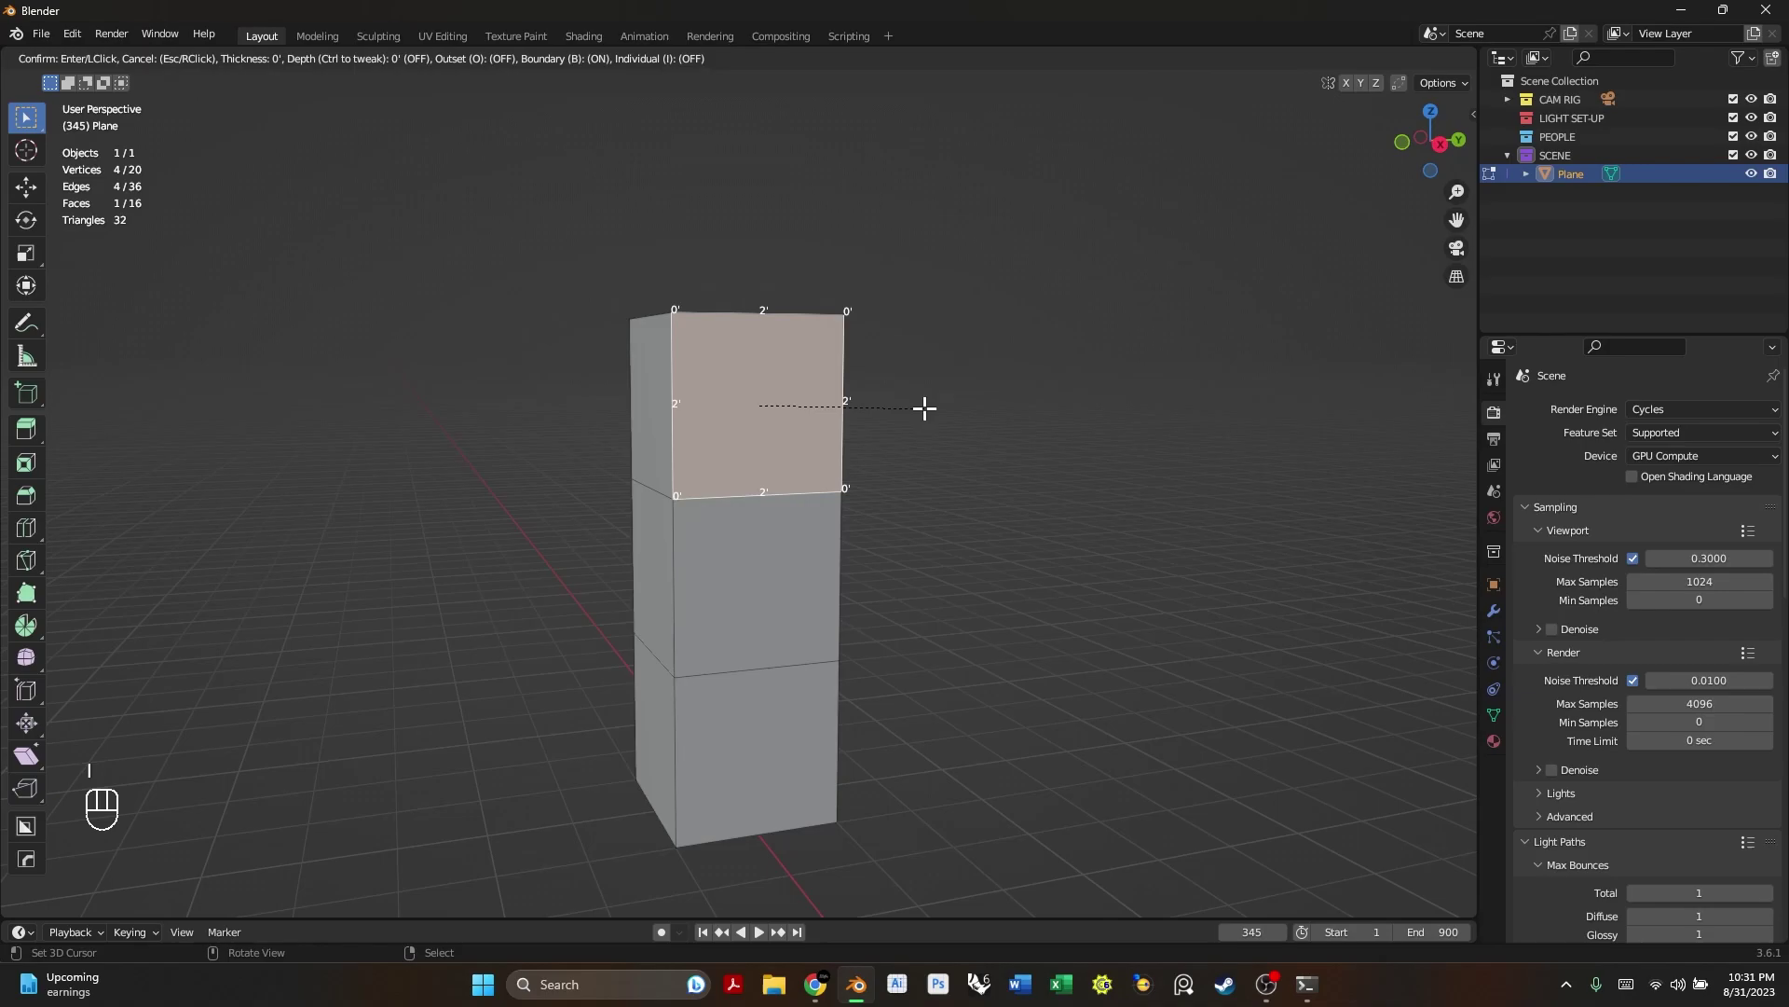
key("5")
key("Return")
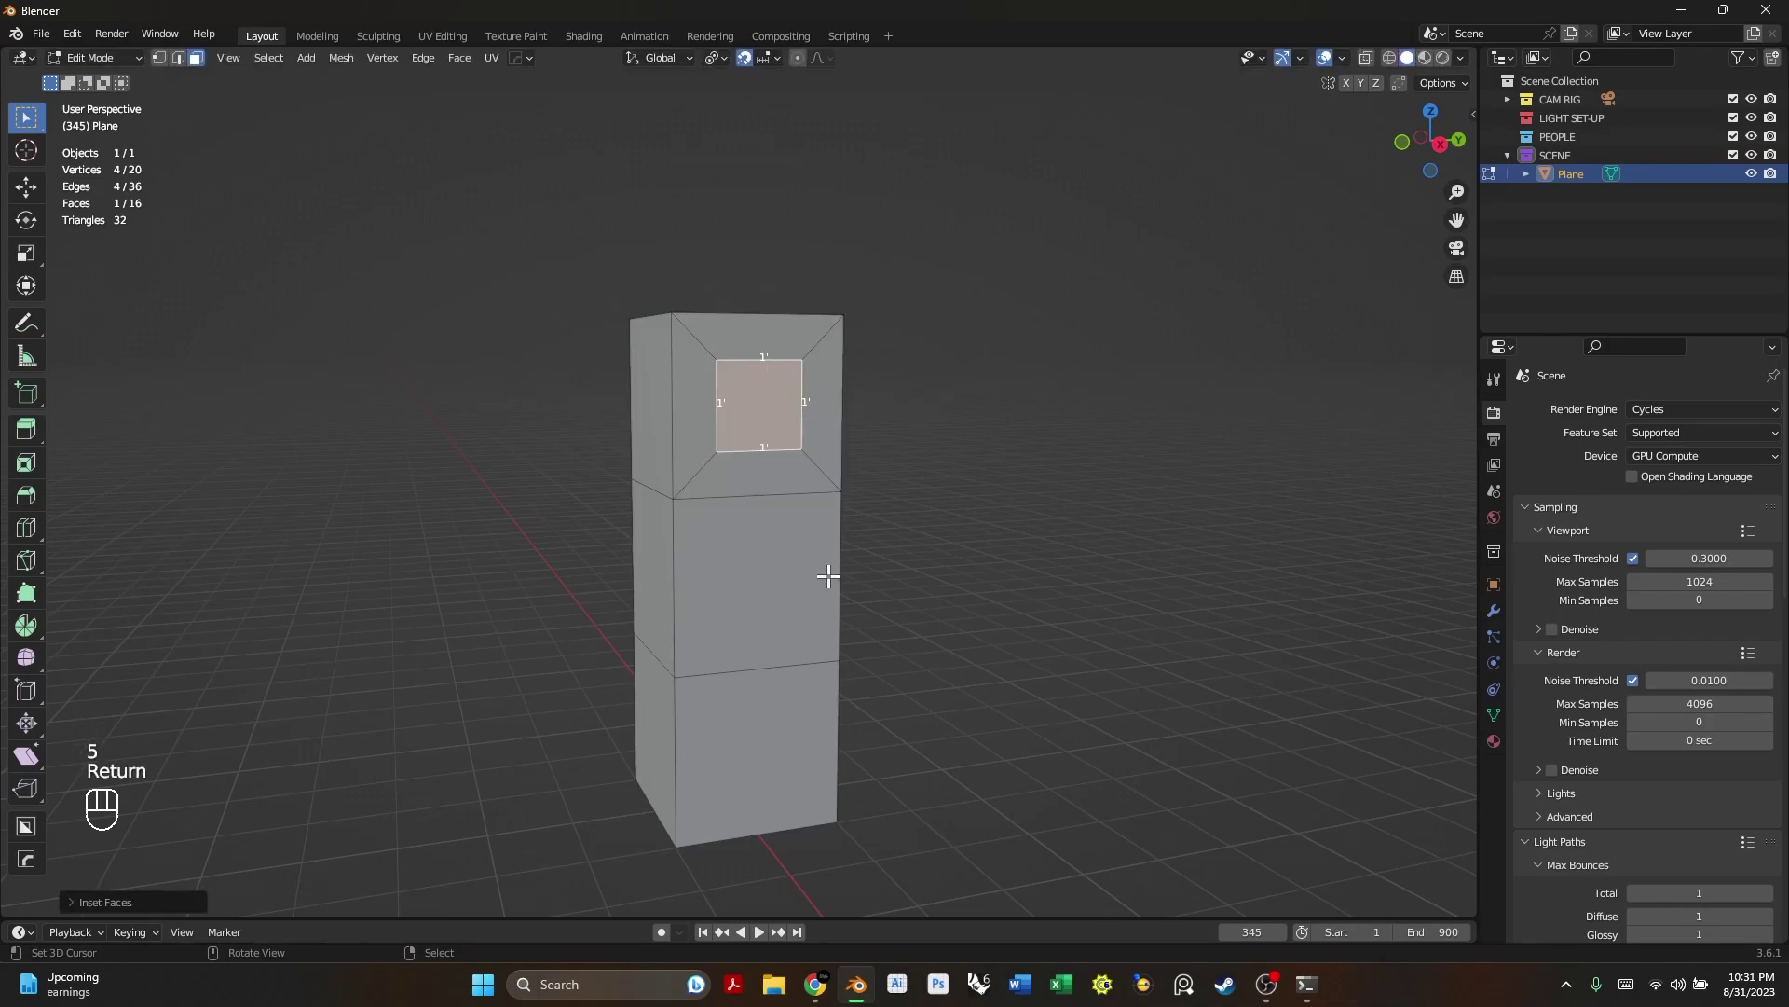
key("KP_7")
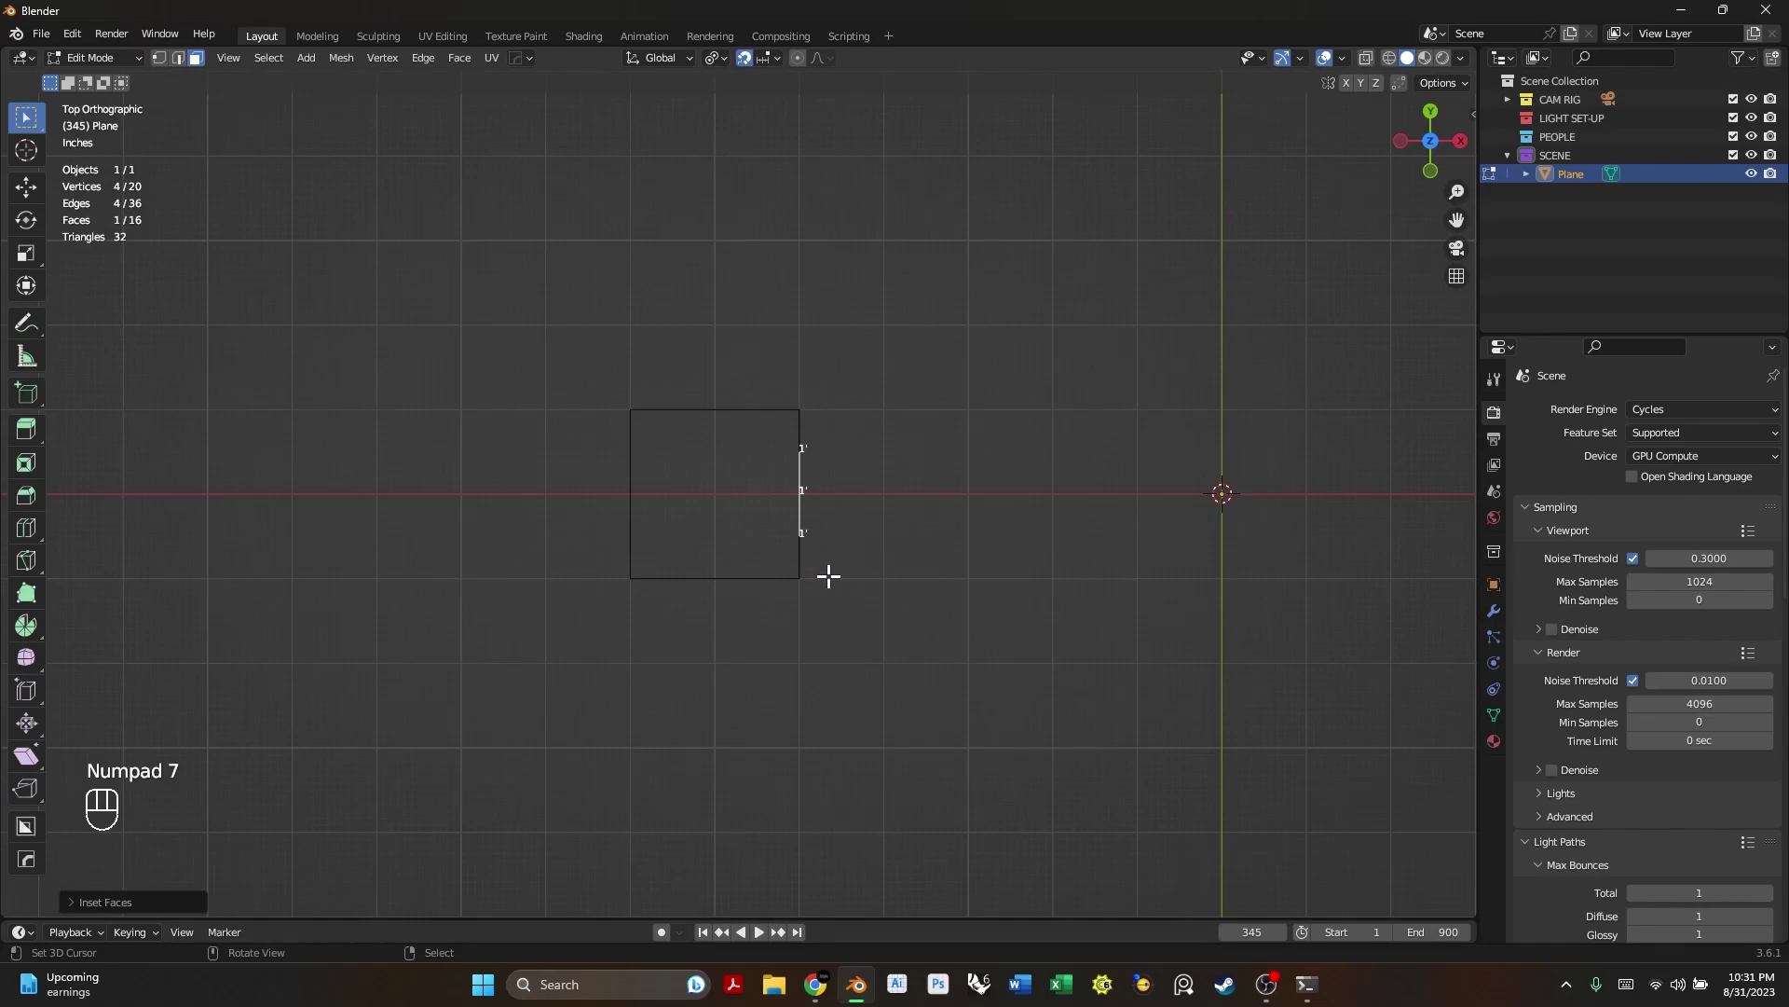
key("KP_Decimal")
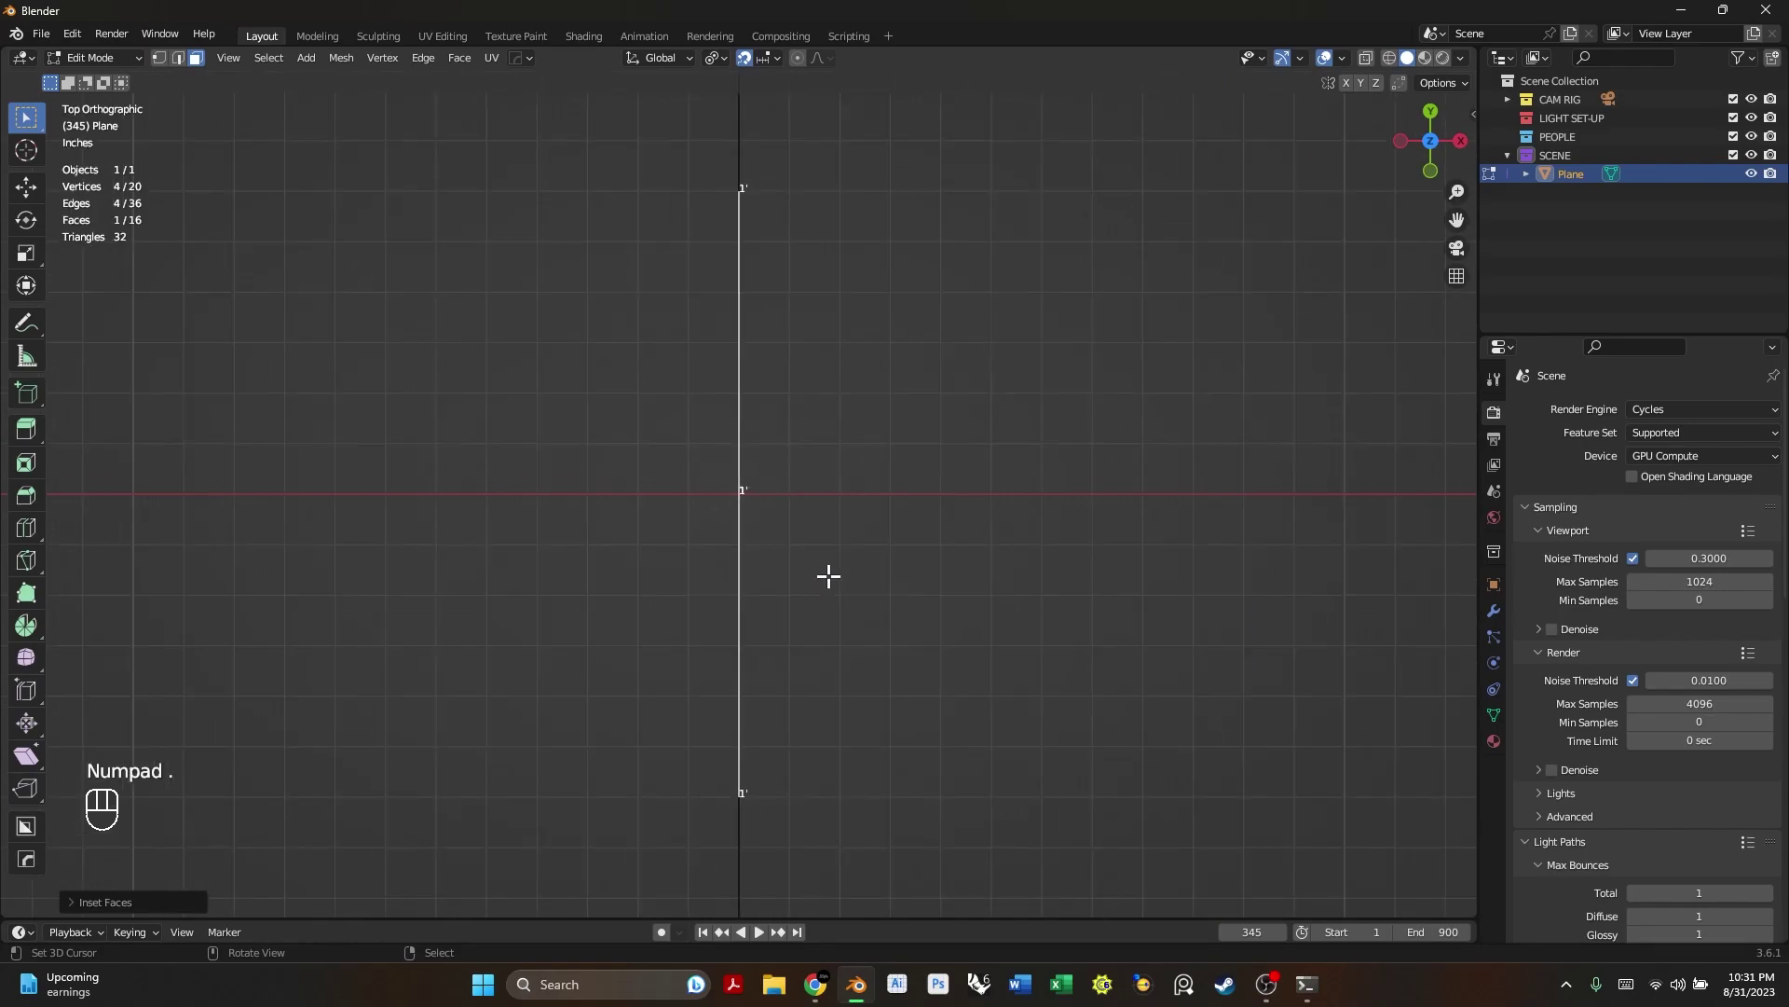
scroll(735, 494, "down", 8)
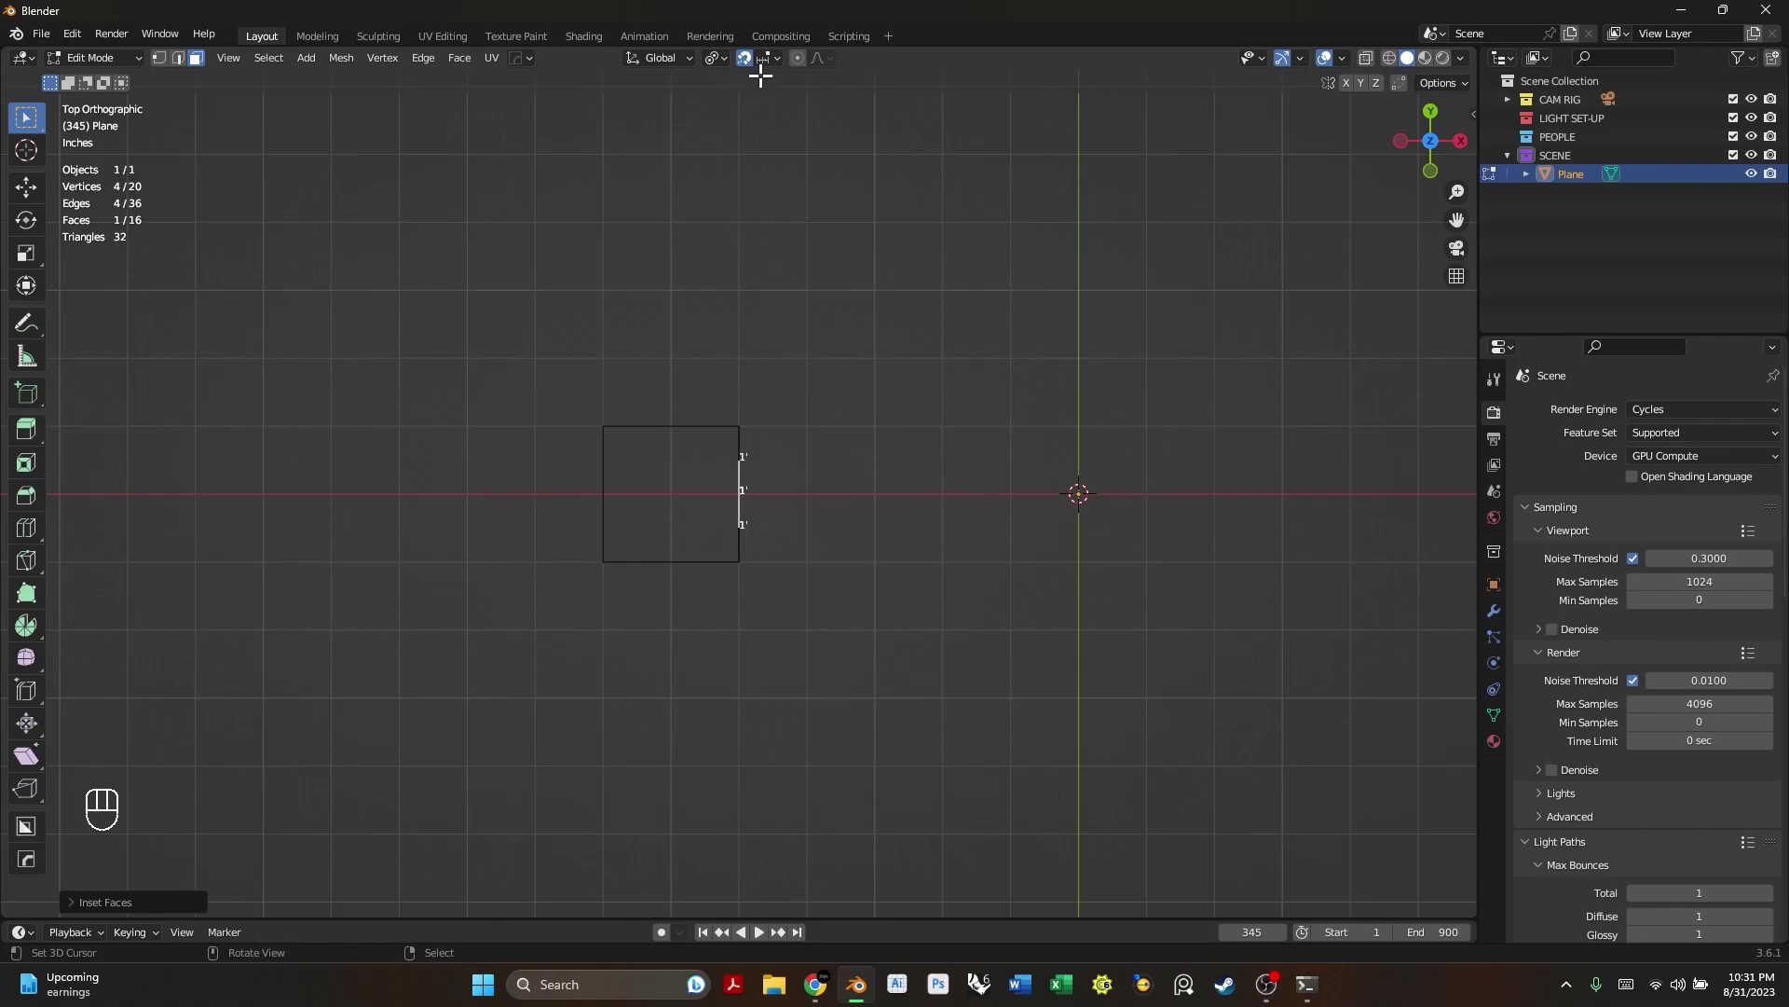
scroll(898, 606, "down", 2)
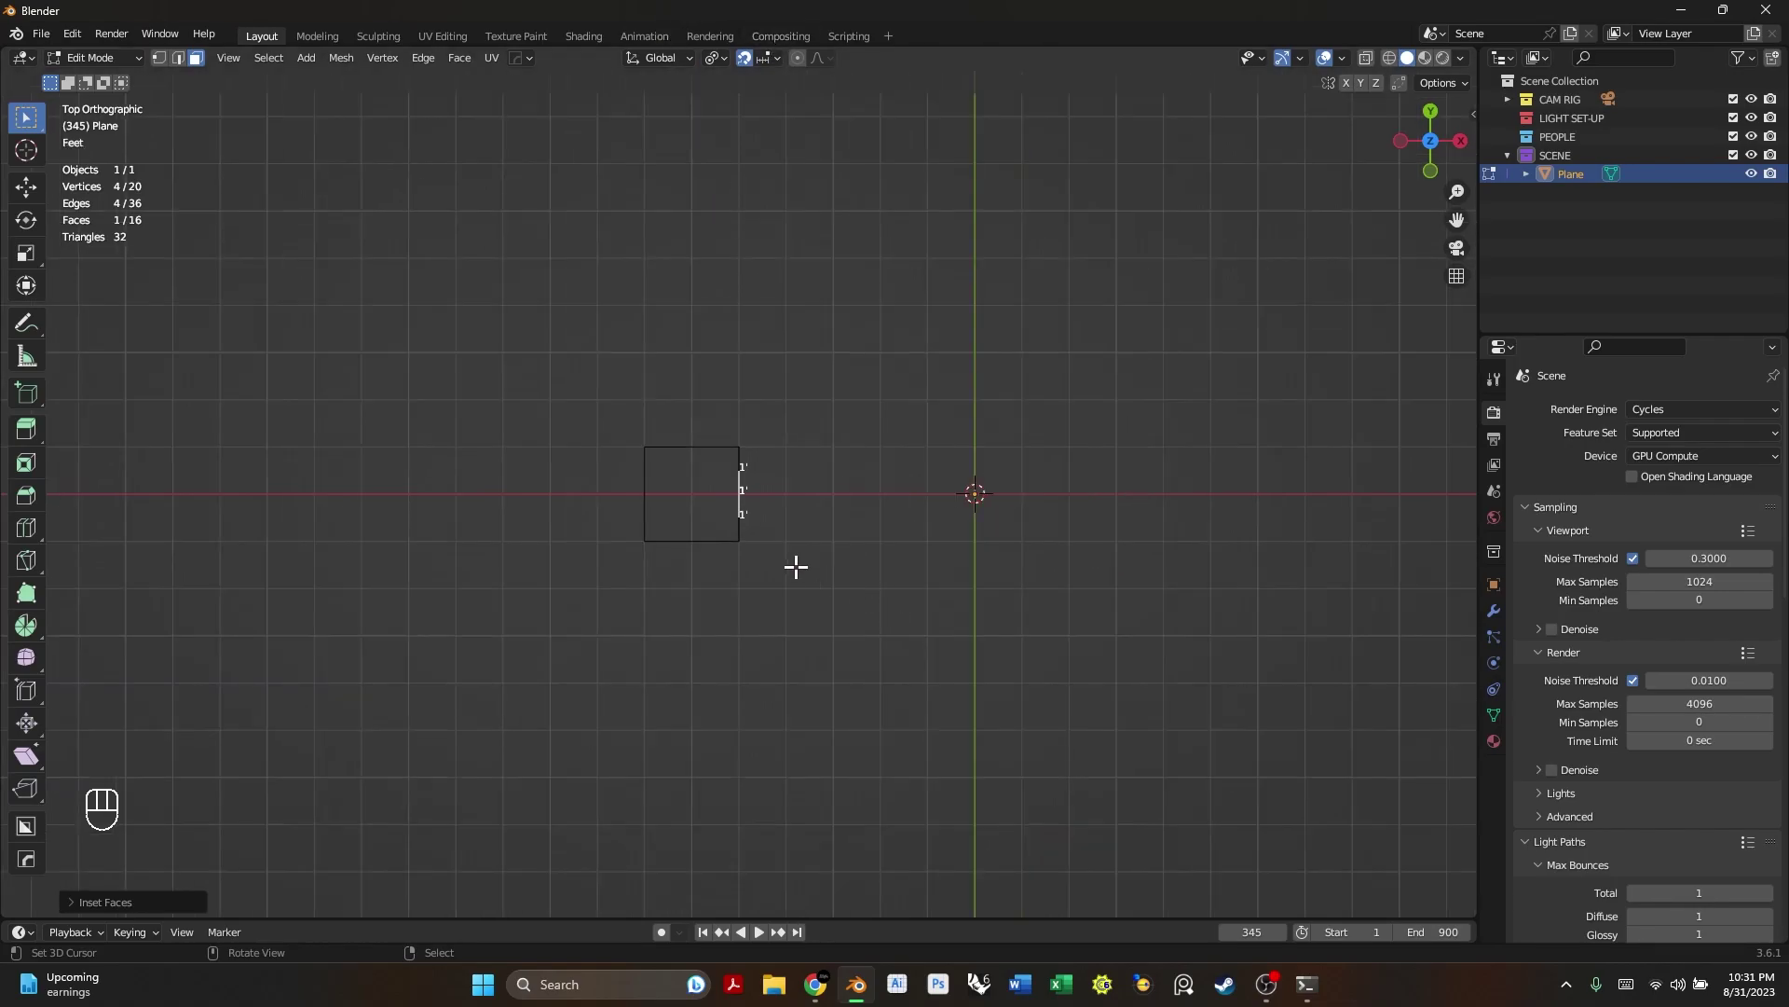
- Extrude the inset square outward 5' as a horizontal arm
key("e")
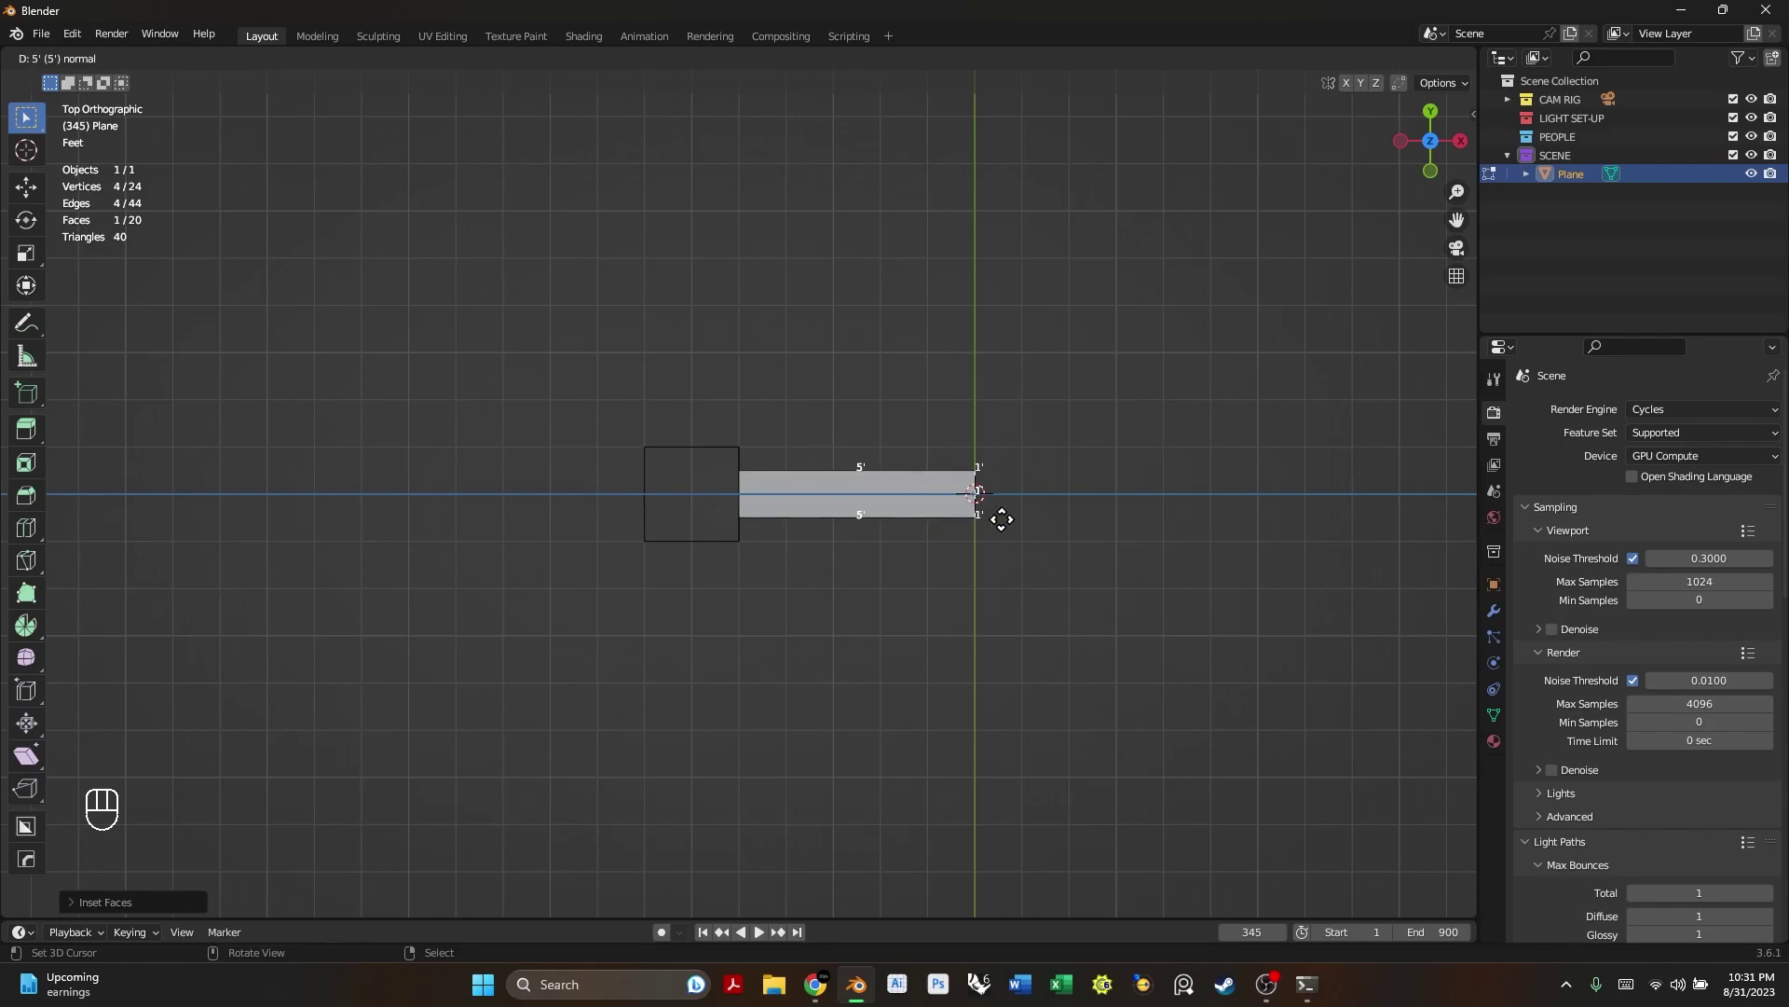
left_click(1002, 519)
middle_click_drag(1119, 556, 857, 599, "shift")
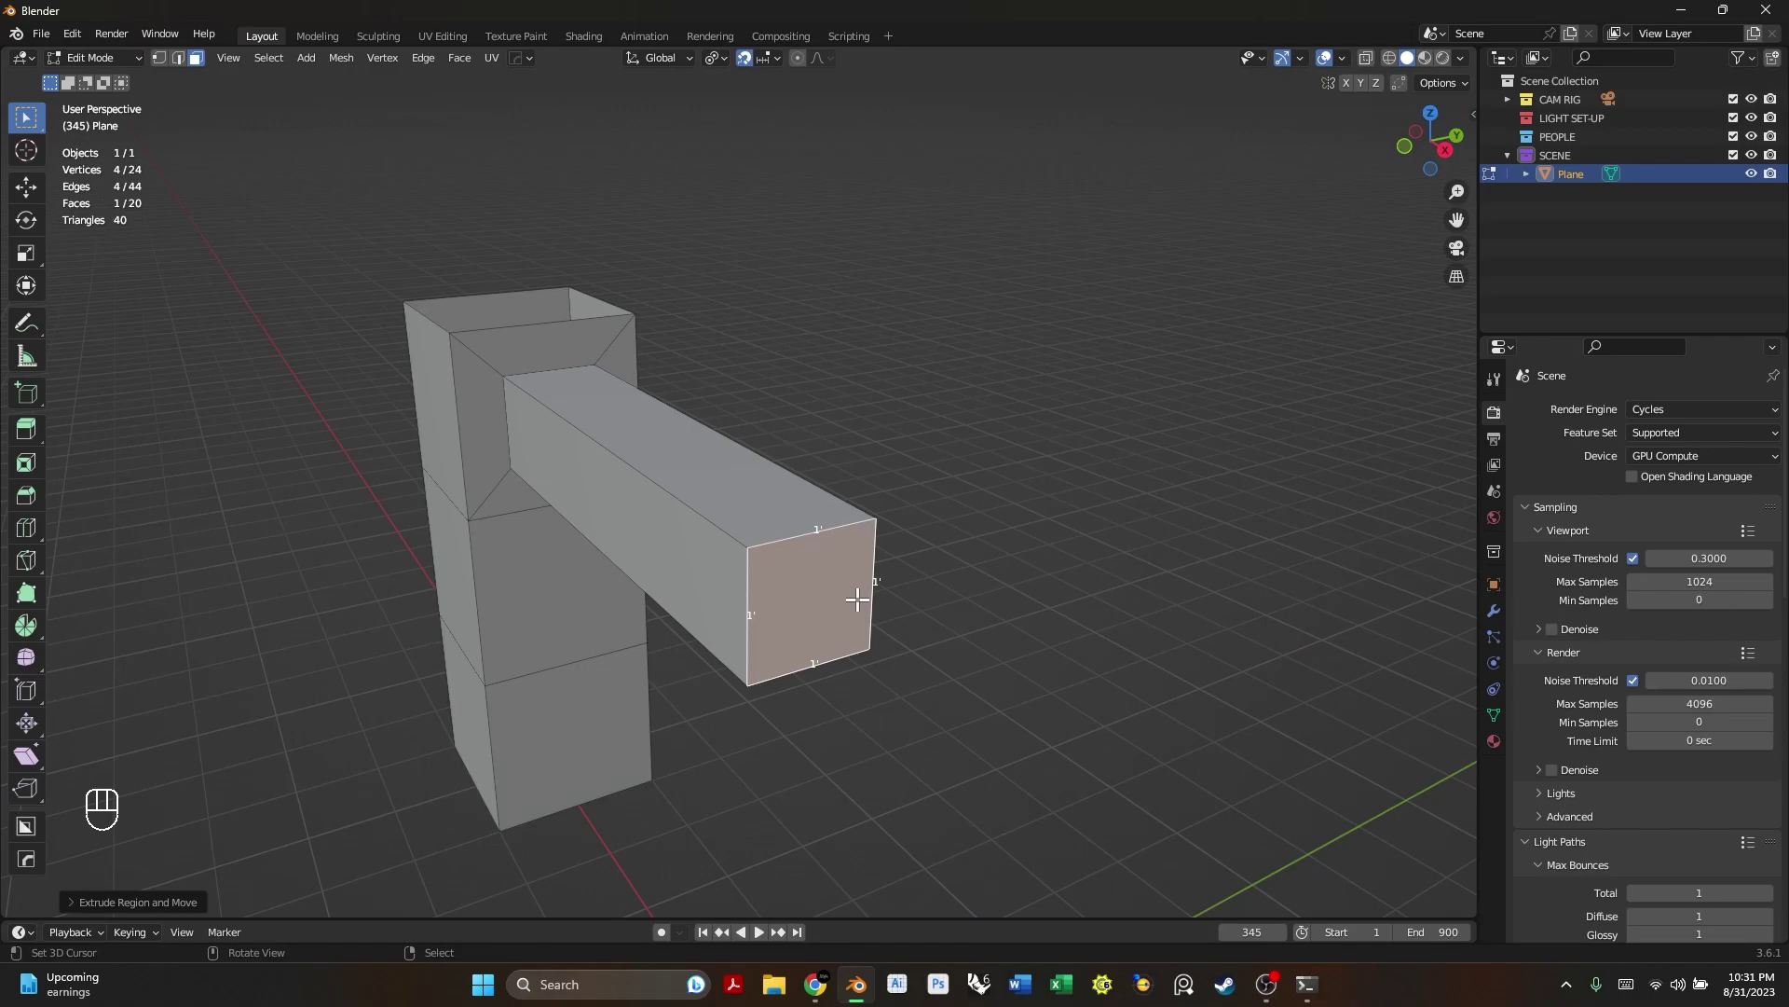
- Delete the arm's end face and widen the side panels beside the viewport
key("Delete")
left_click(857, 601)
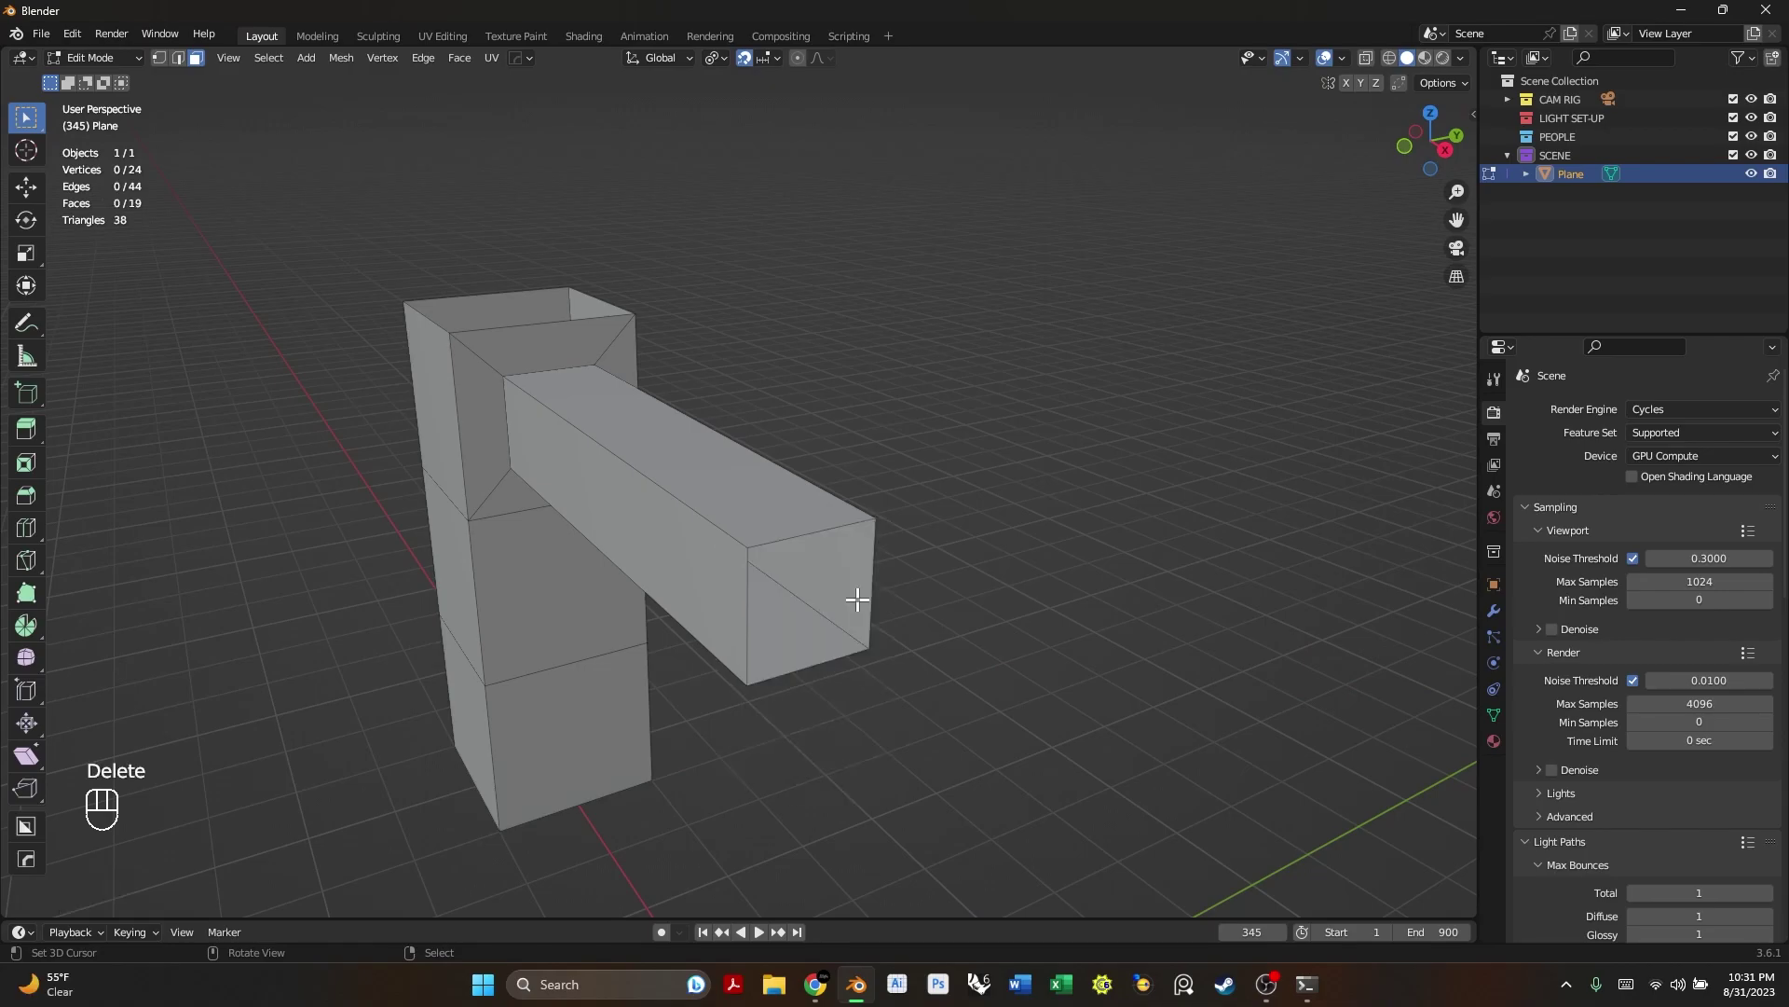
middle_click_drag(1394, 771, 1047, 643)
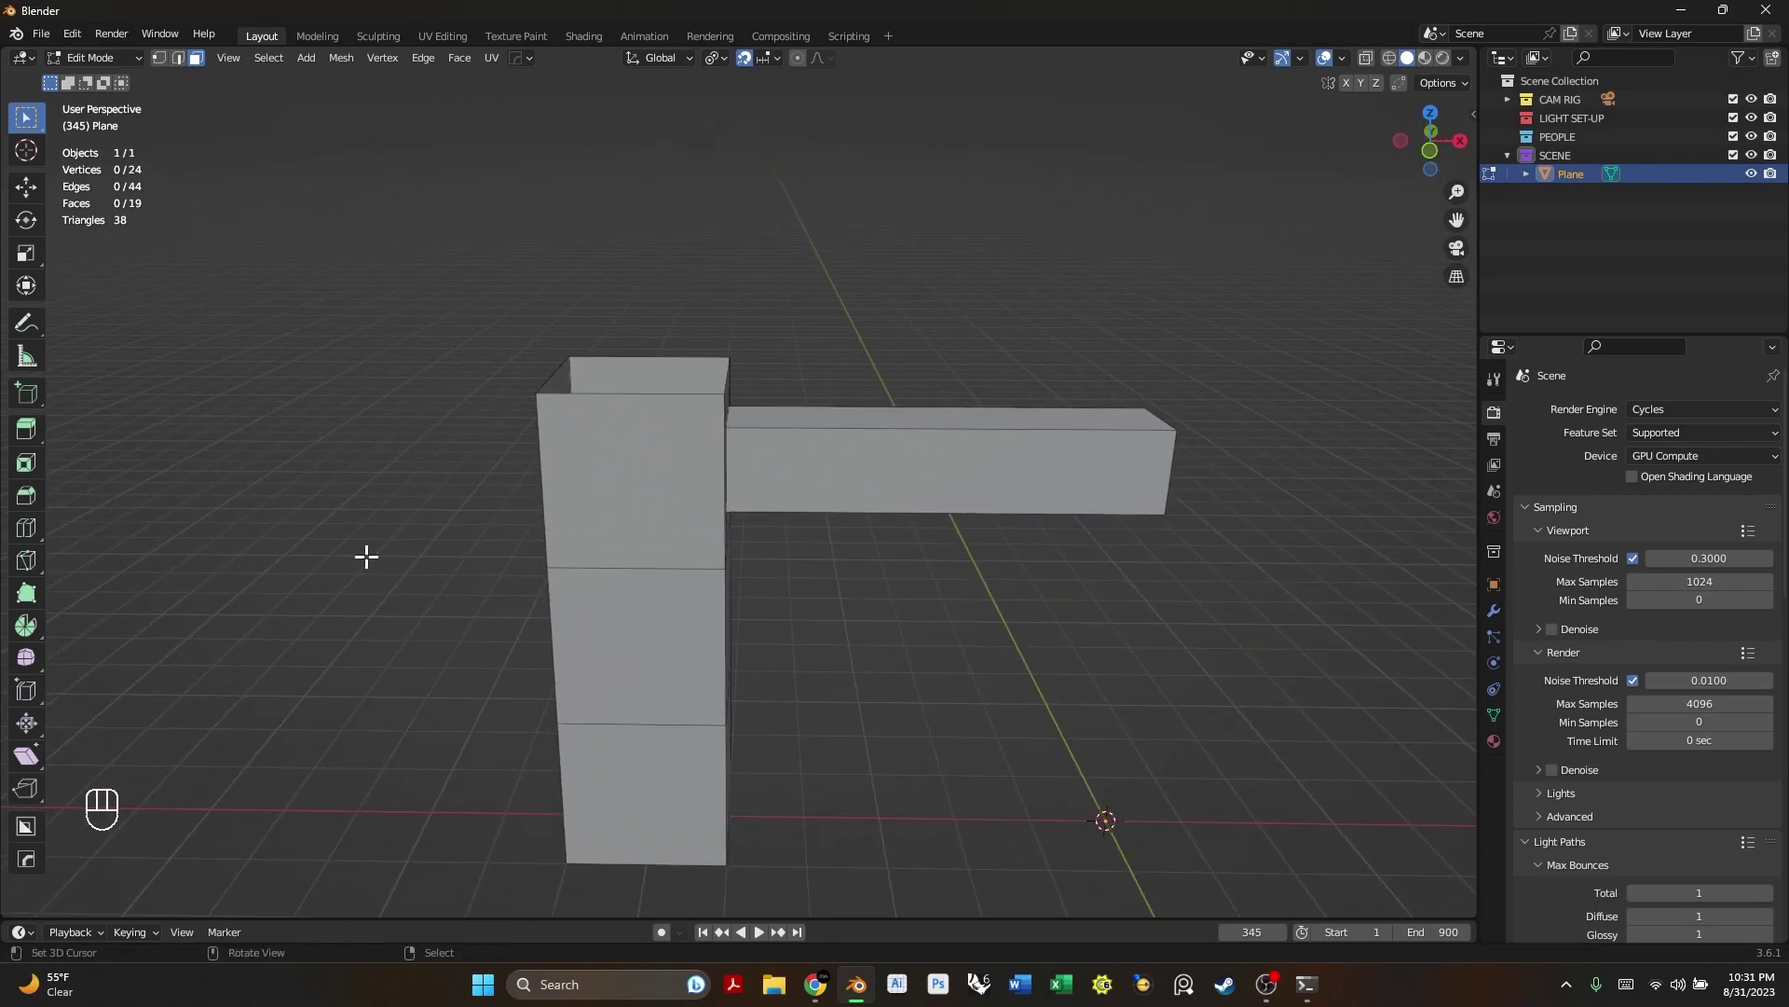
scroll(942, 662, "down", 2)
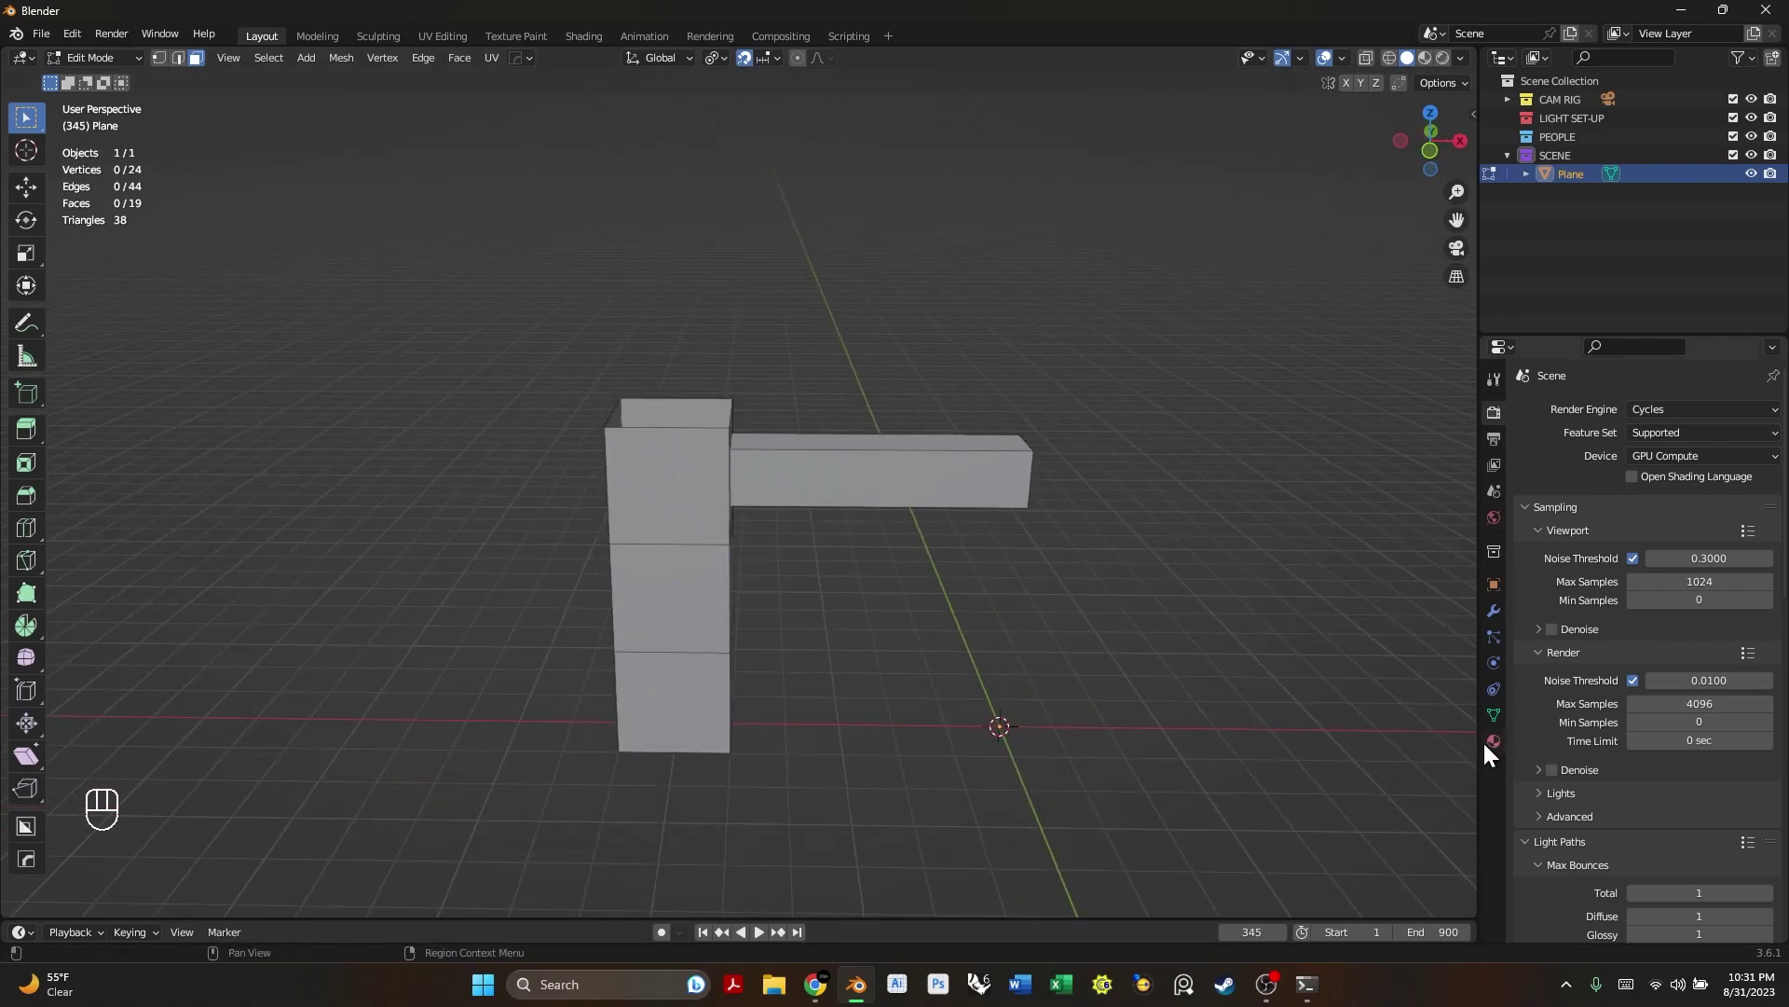
left_click_drag(1482, 605, 1296, 606)
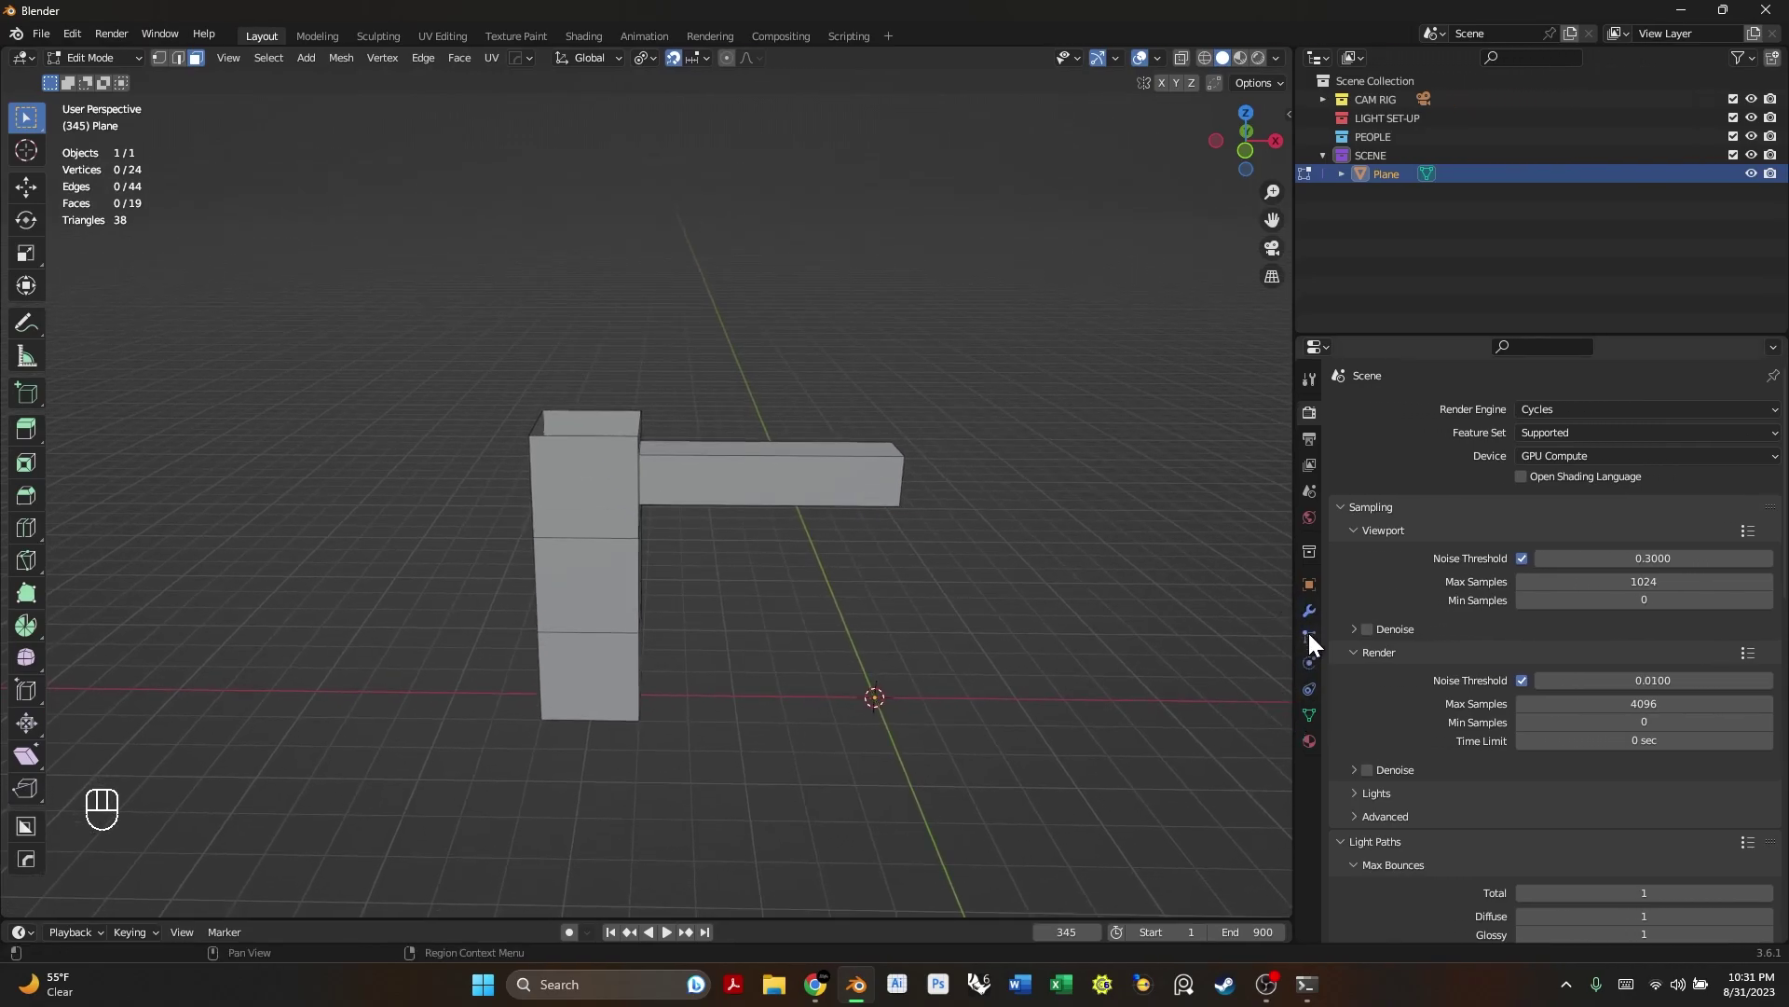
- Add a Subdivision Surface modifier at viewport level 2 and switch to Object Mode
left_click(1308, 610)
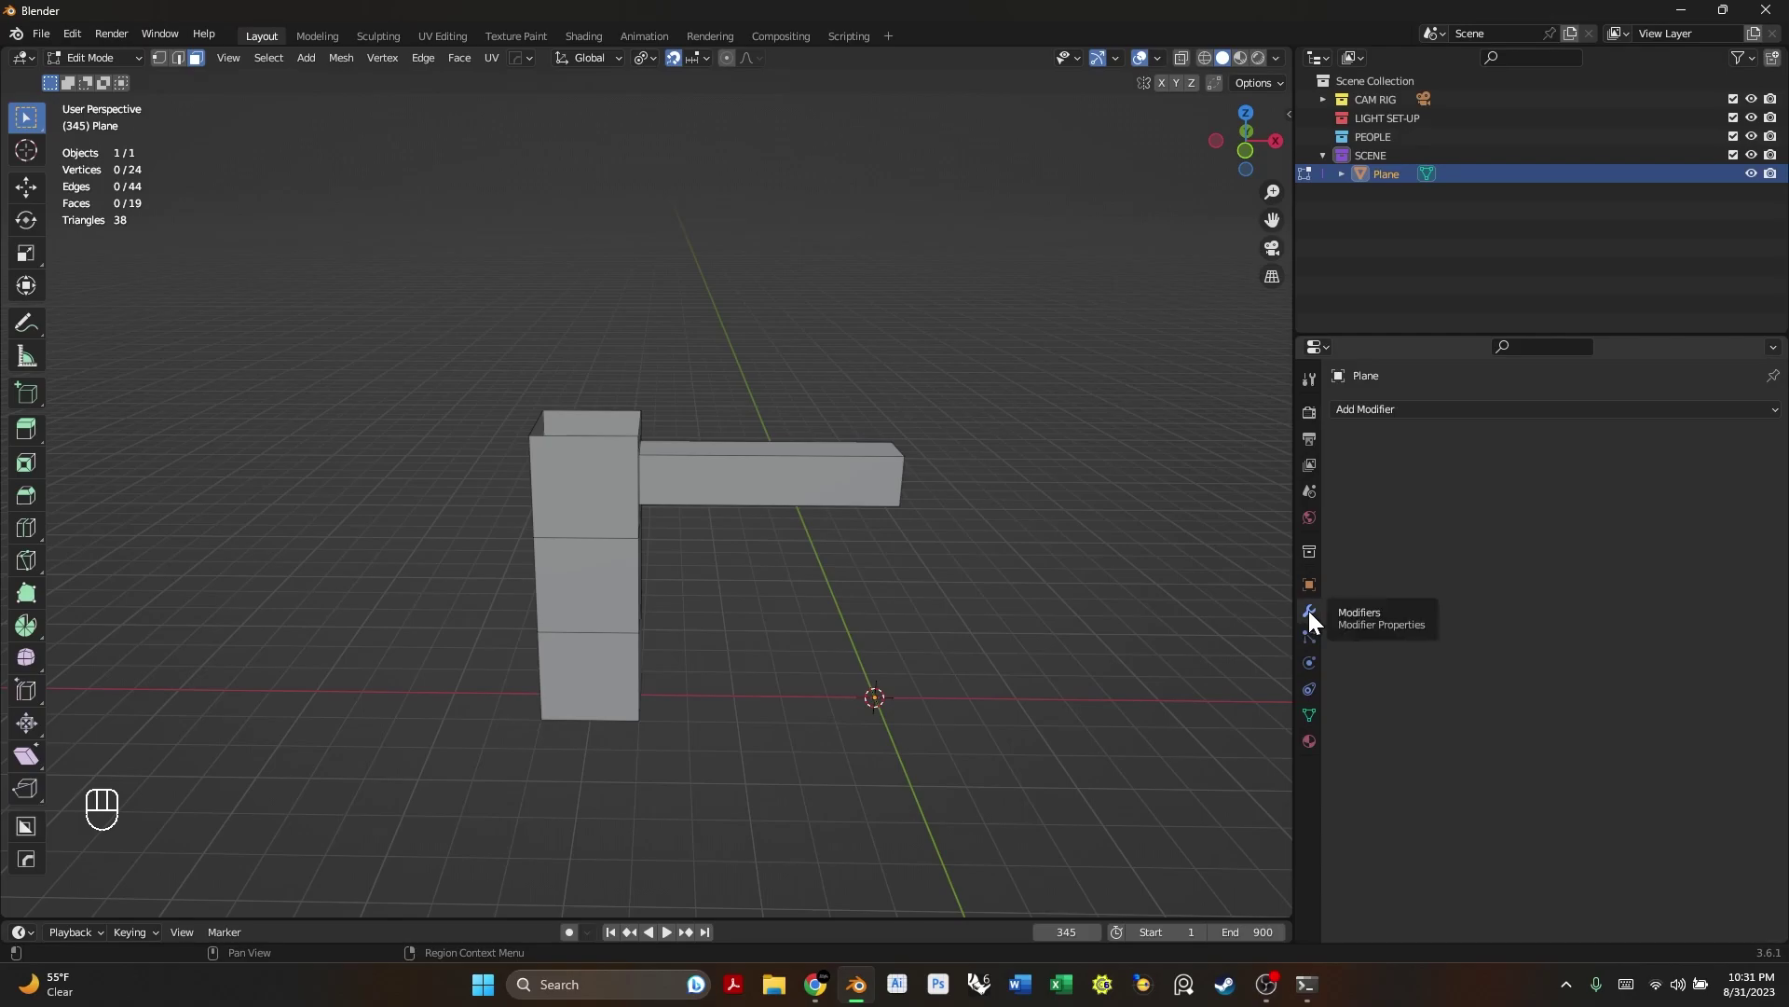
left_click(1392, 410)
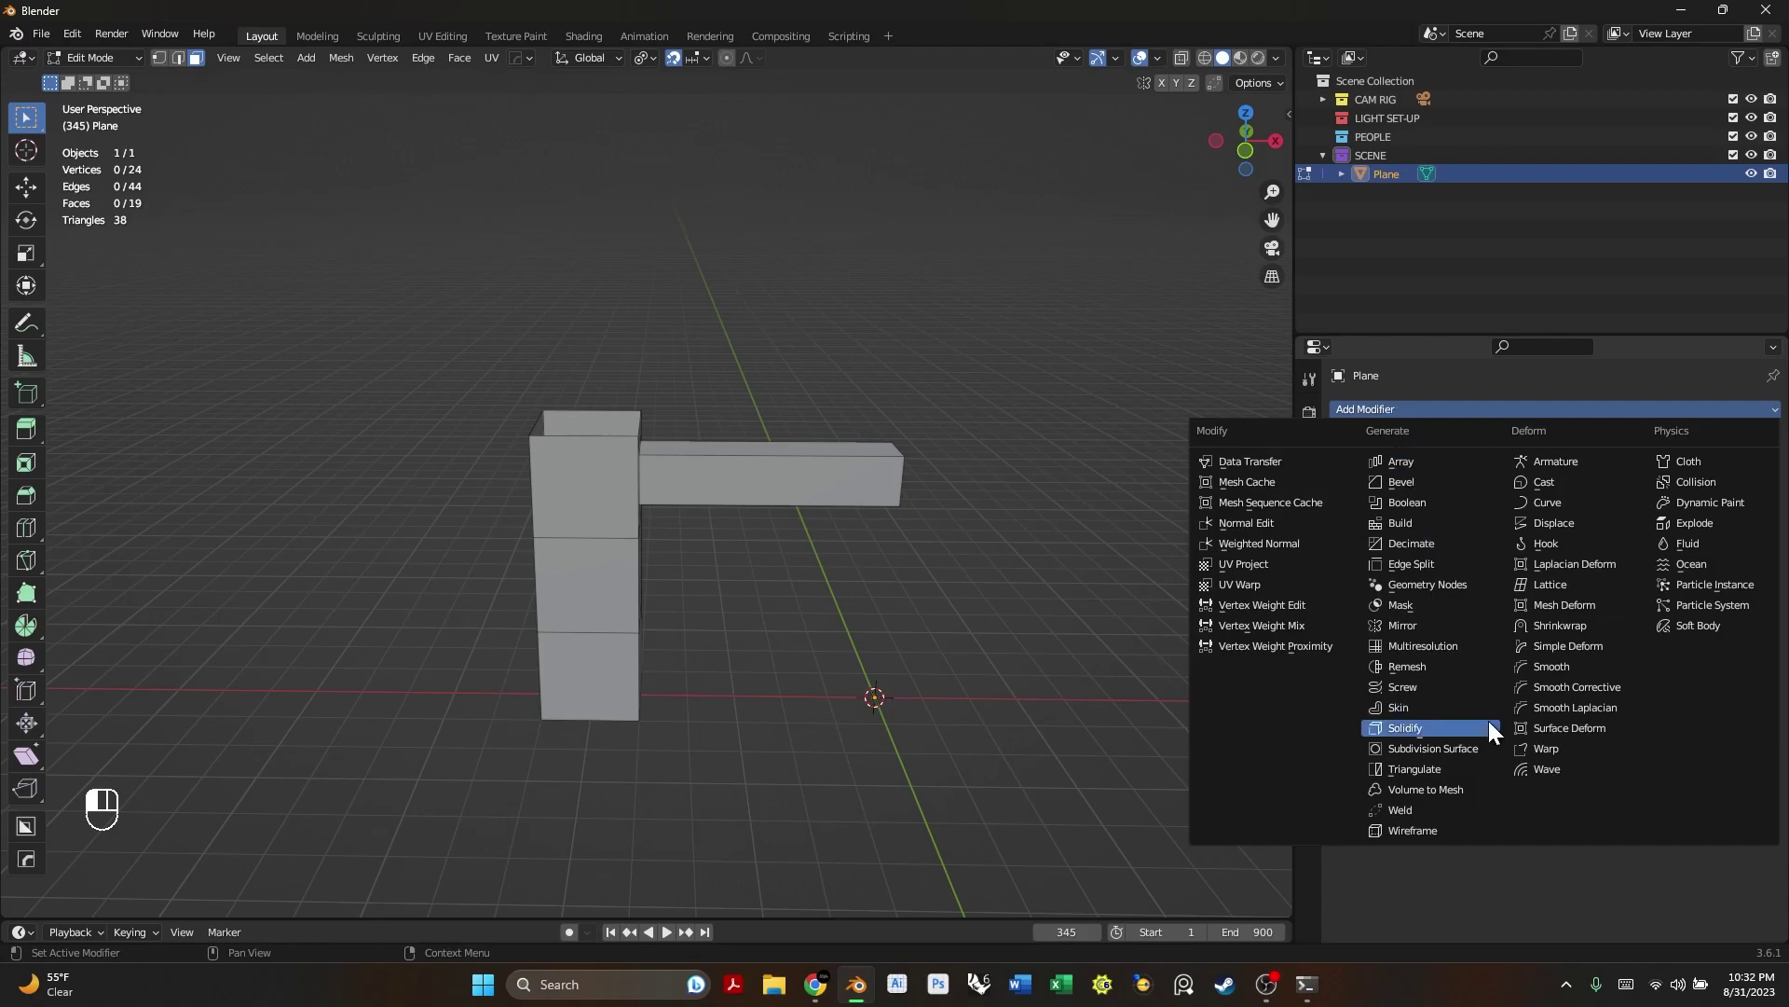
left_click(1454, 748)
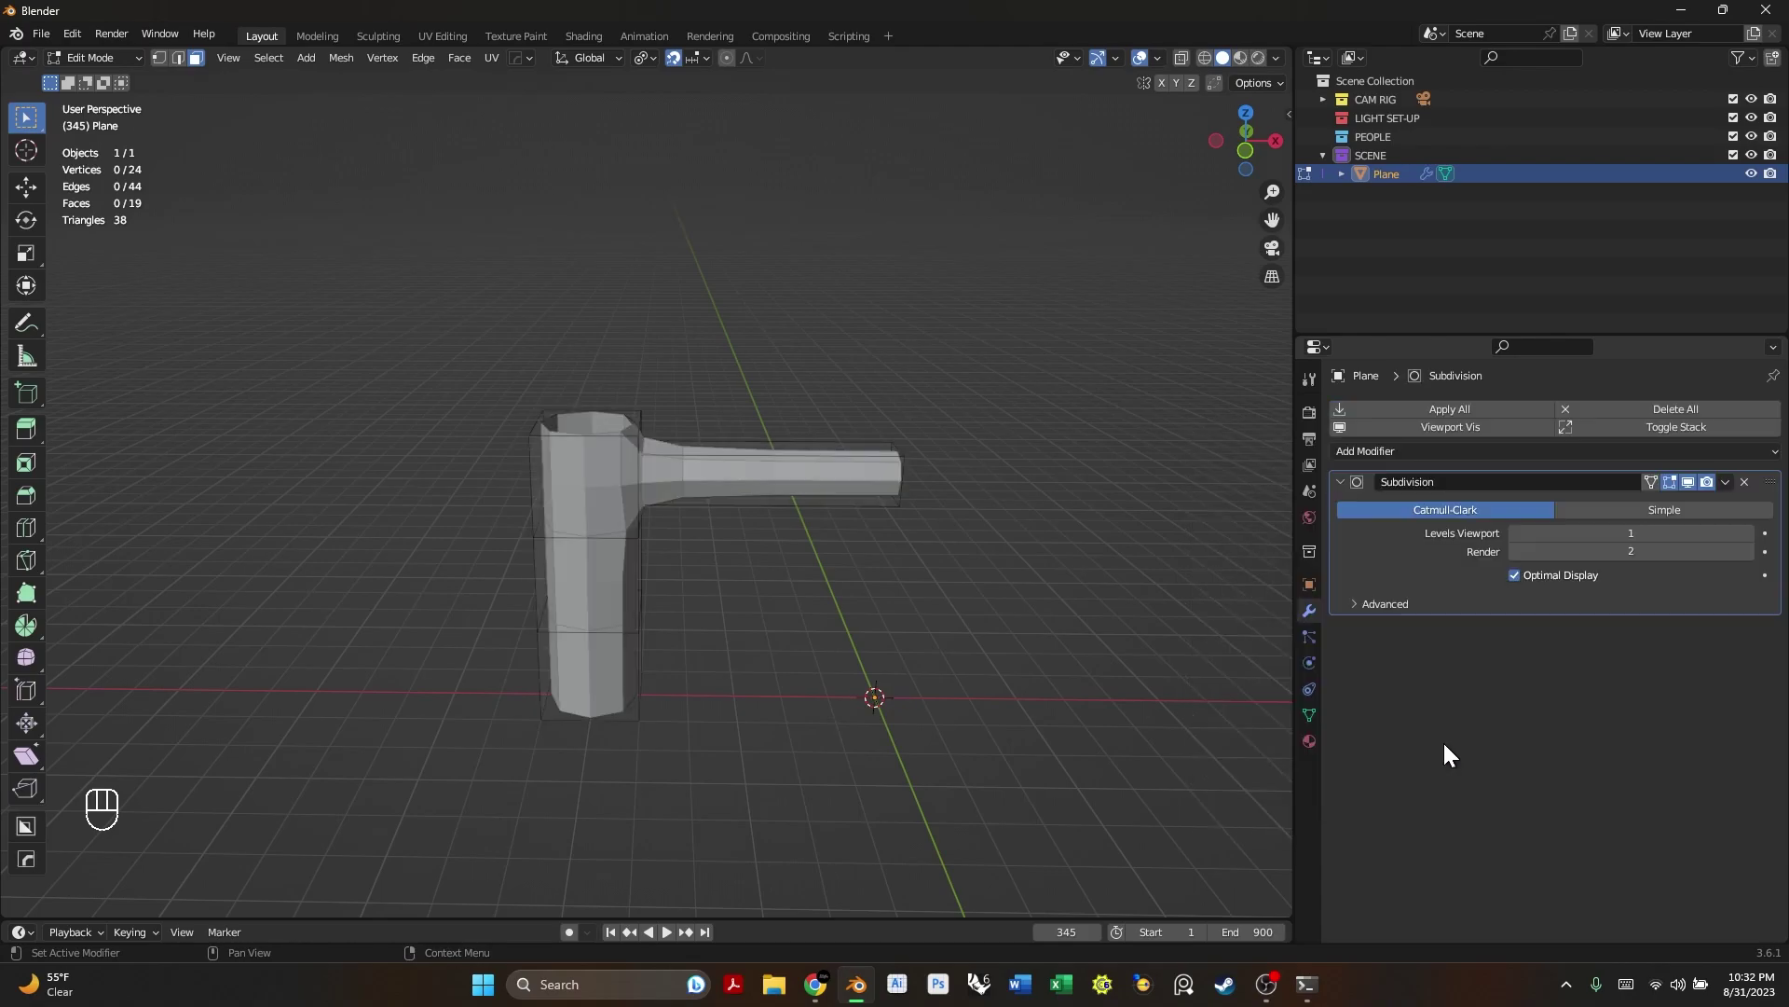
key("Tab")
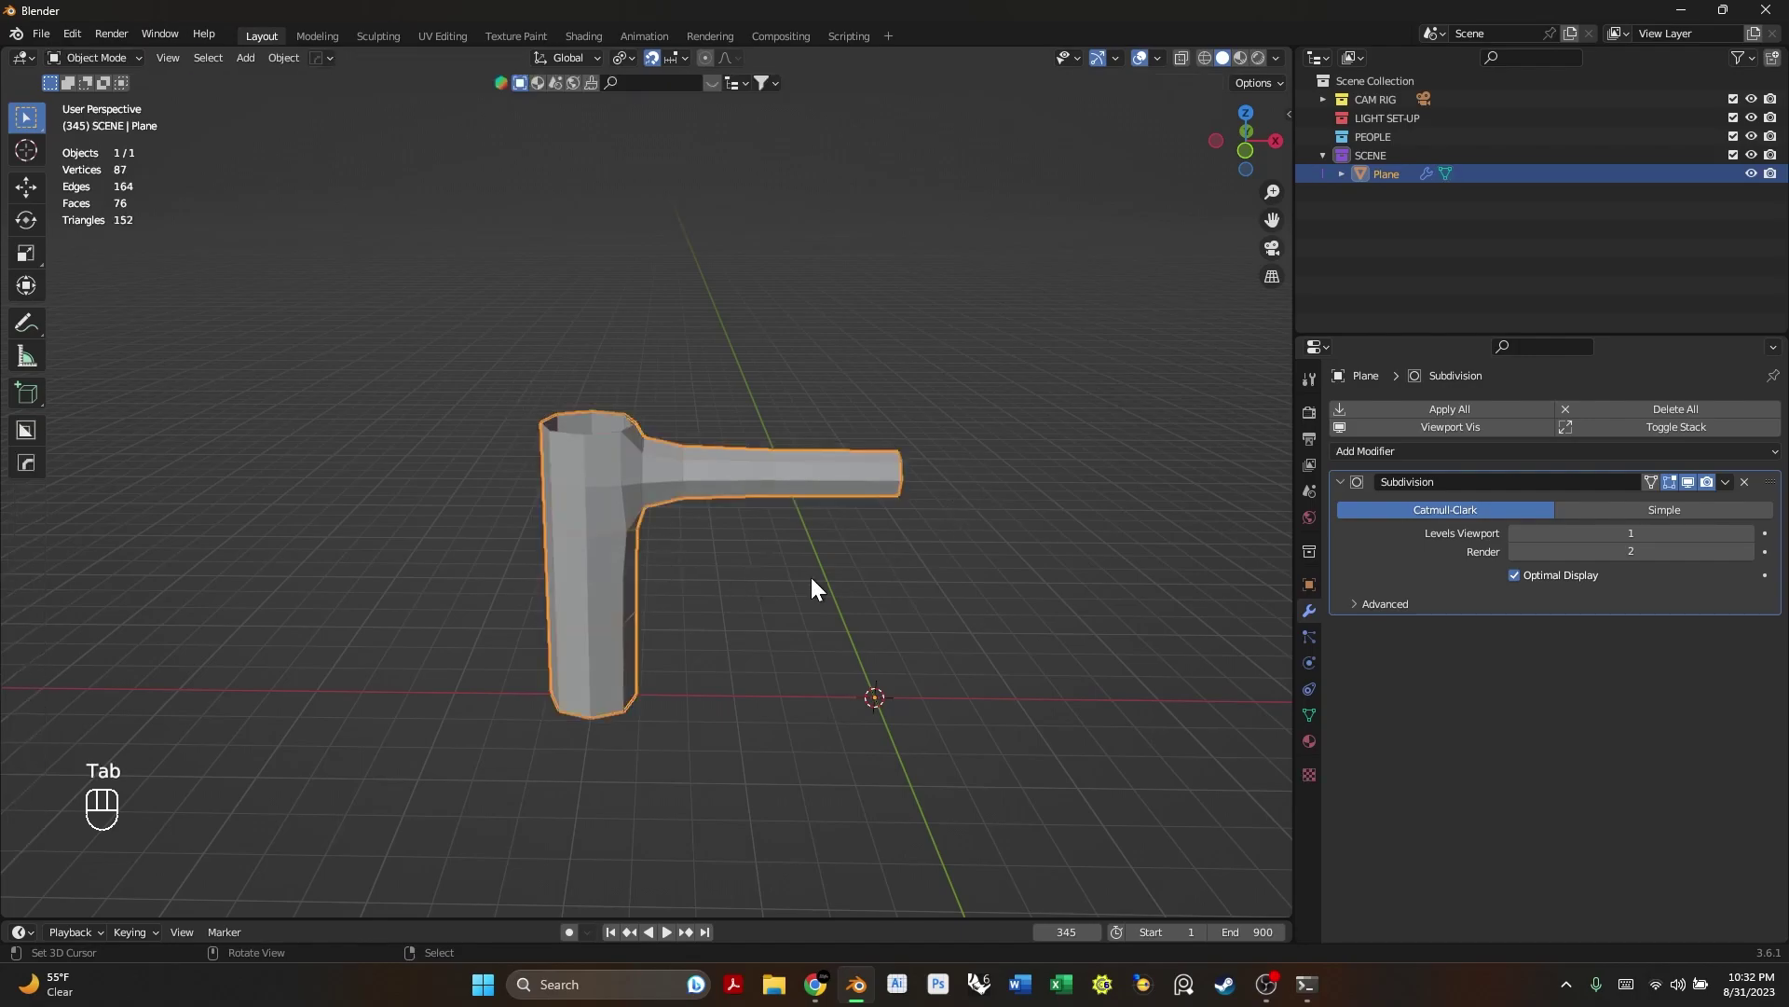
middle_click_drag(811, 591, 703, 547)
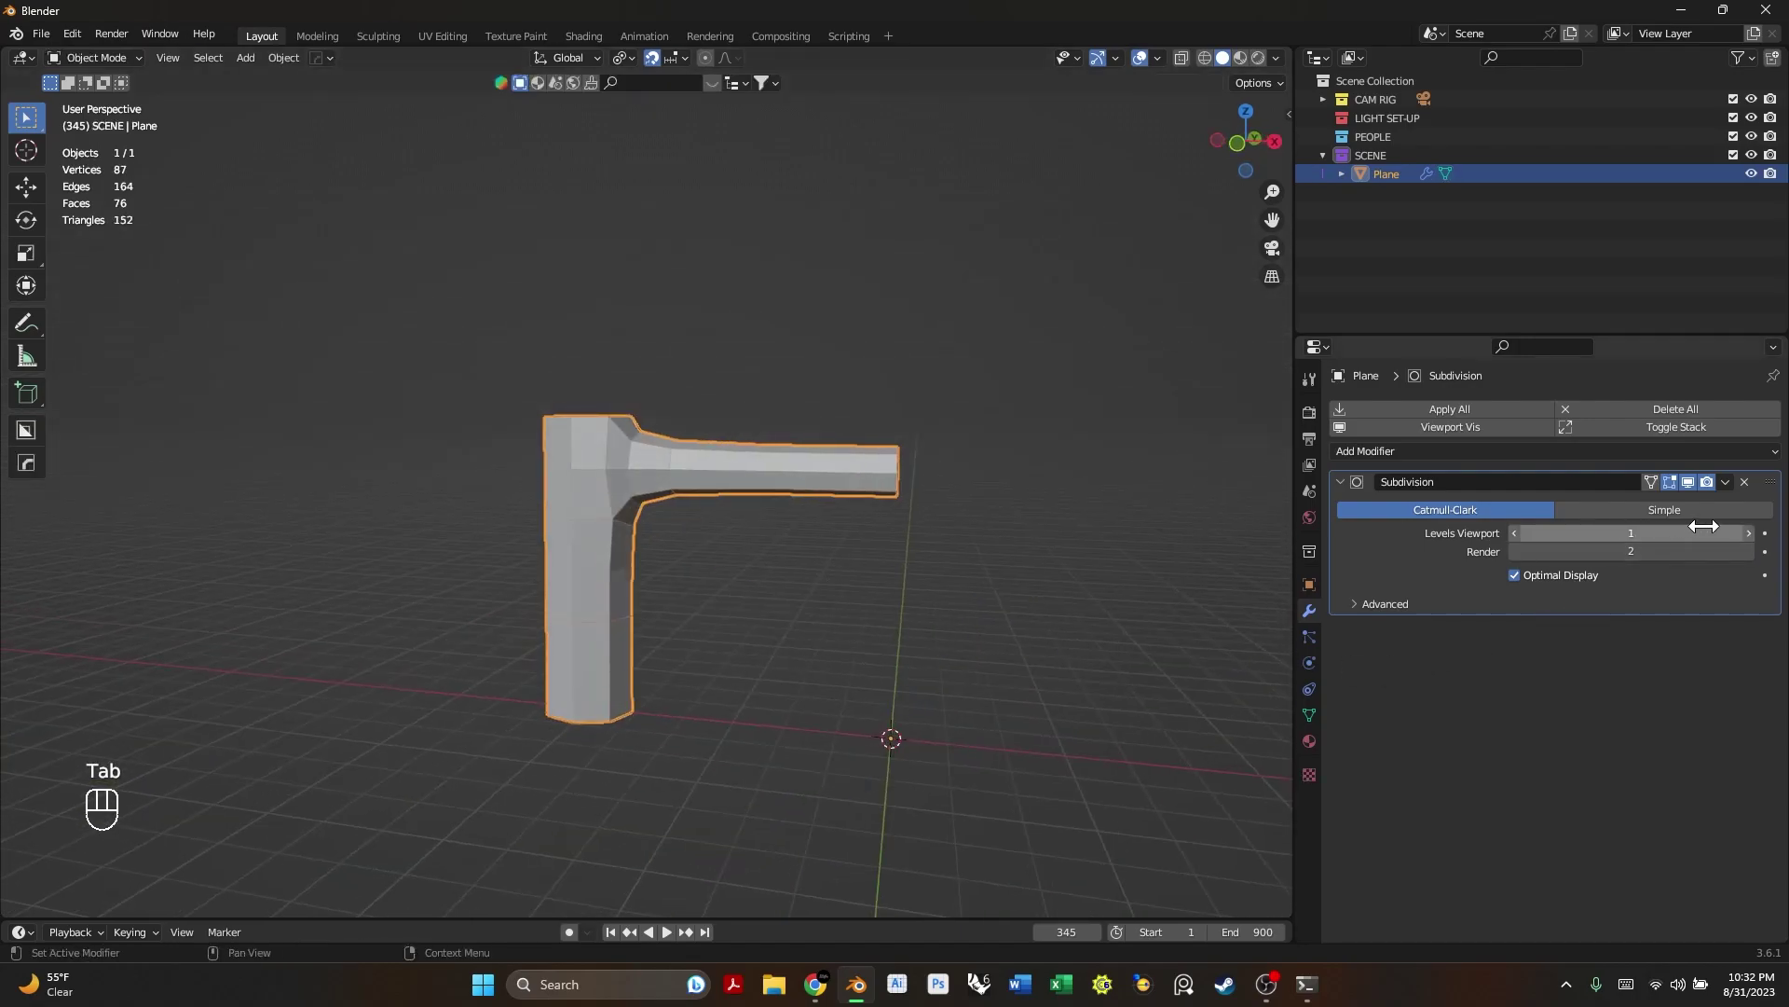
left_click(1748, 533)
middle_click_drag(949, 614, 704, 502)
- Apply Shade Smooth to the rounded L-shaped piece
key("w")
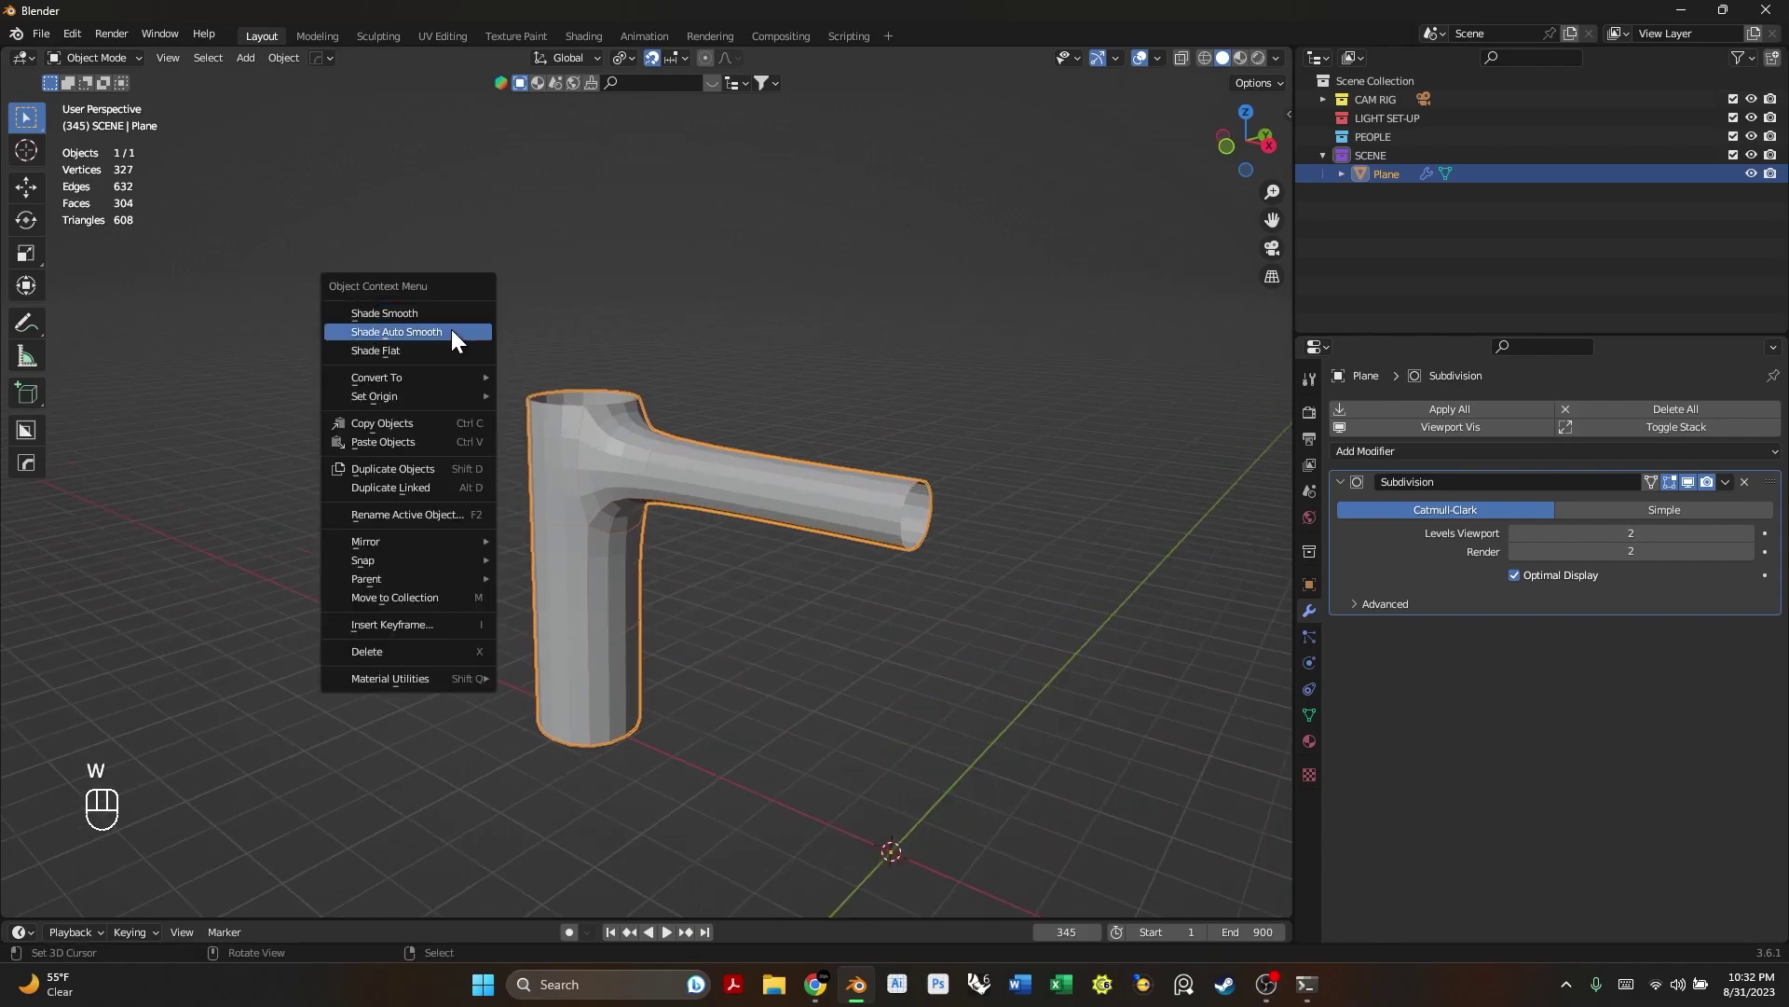
left_click(451, 332)
key("w")
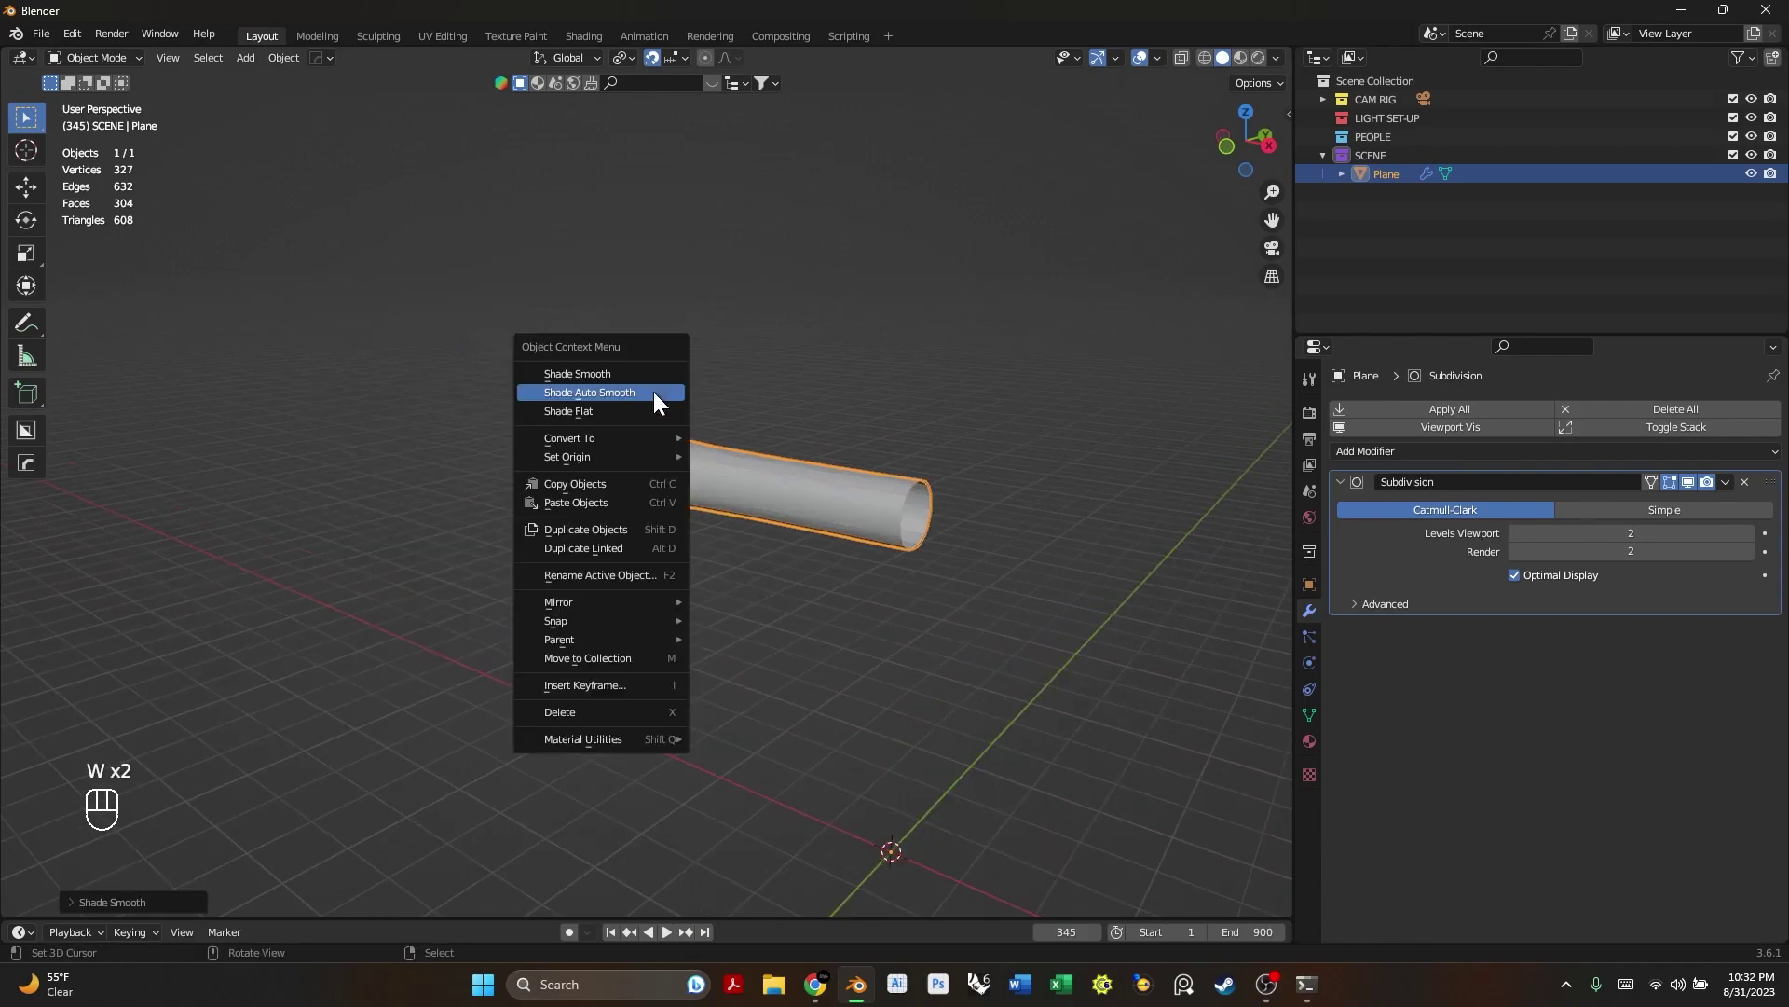
left_click(633, 373)
key("w")
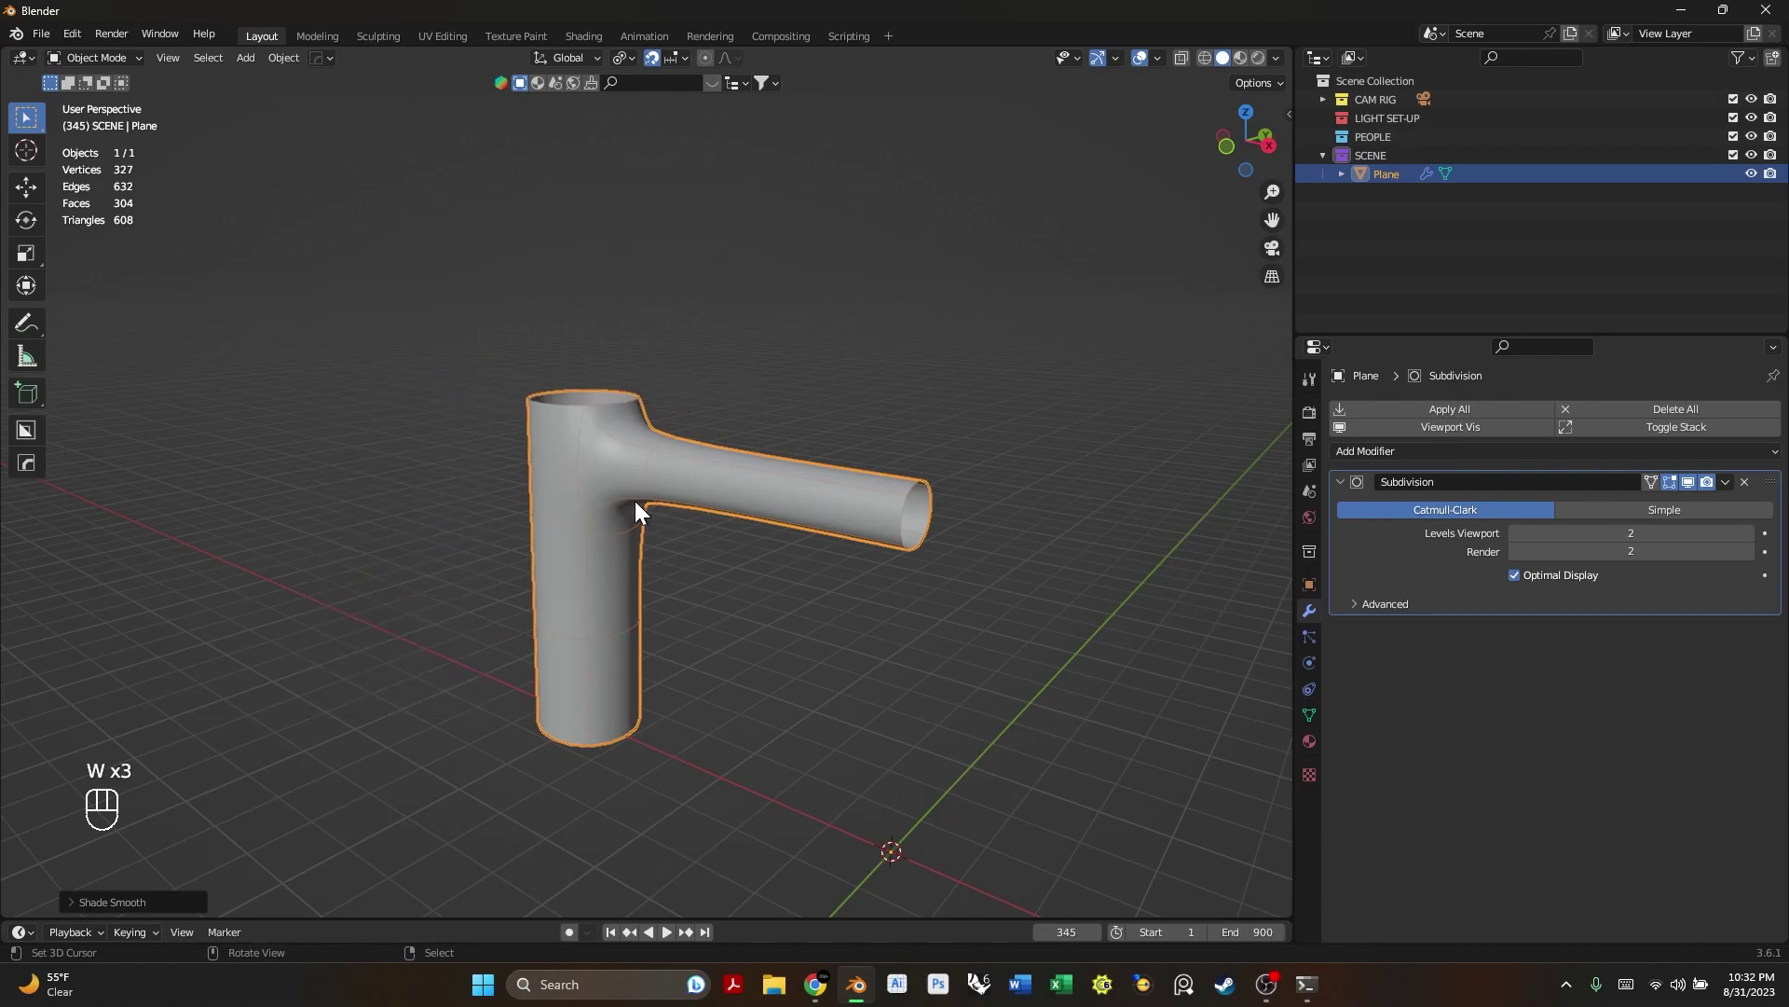
middle_click_drag(543, 511, 701, 336)
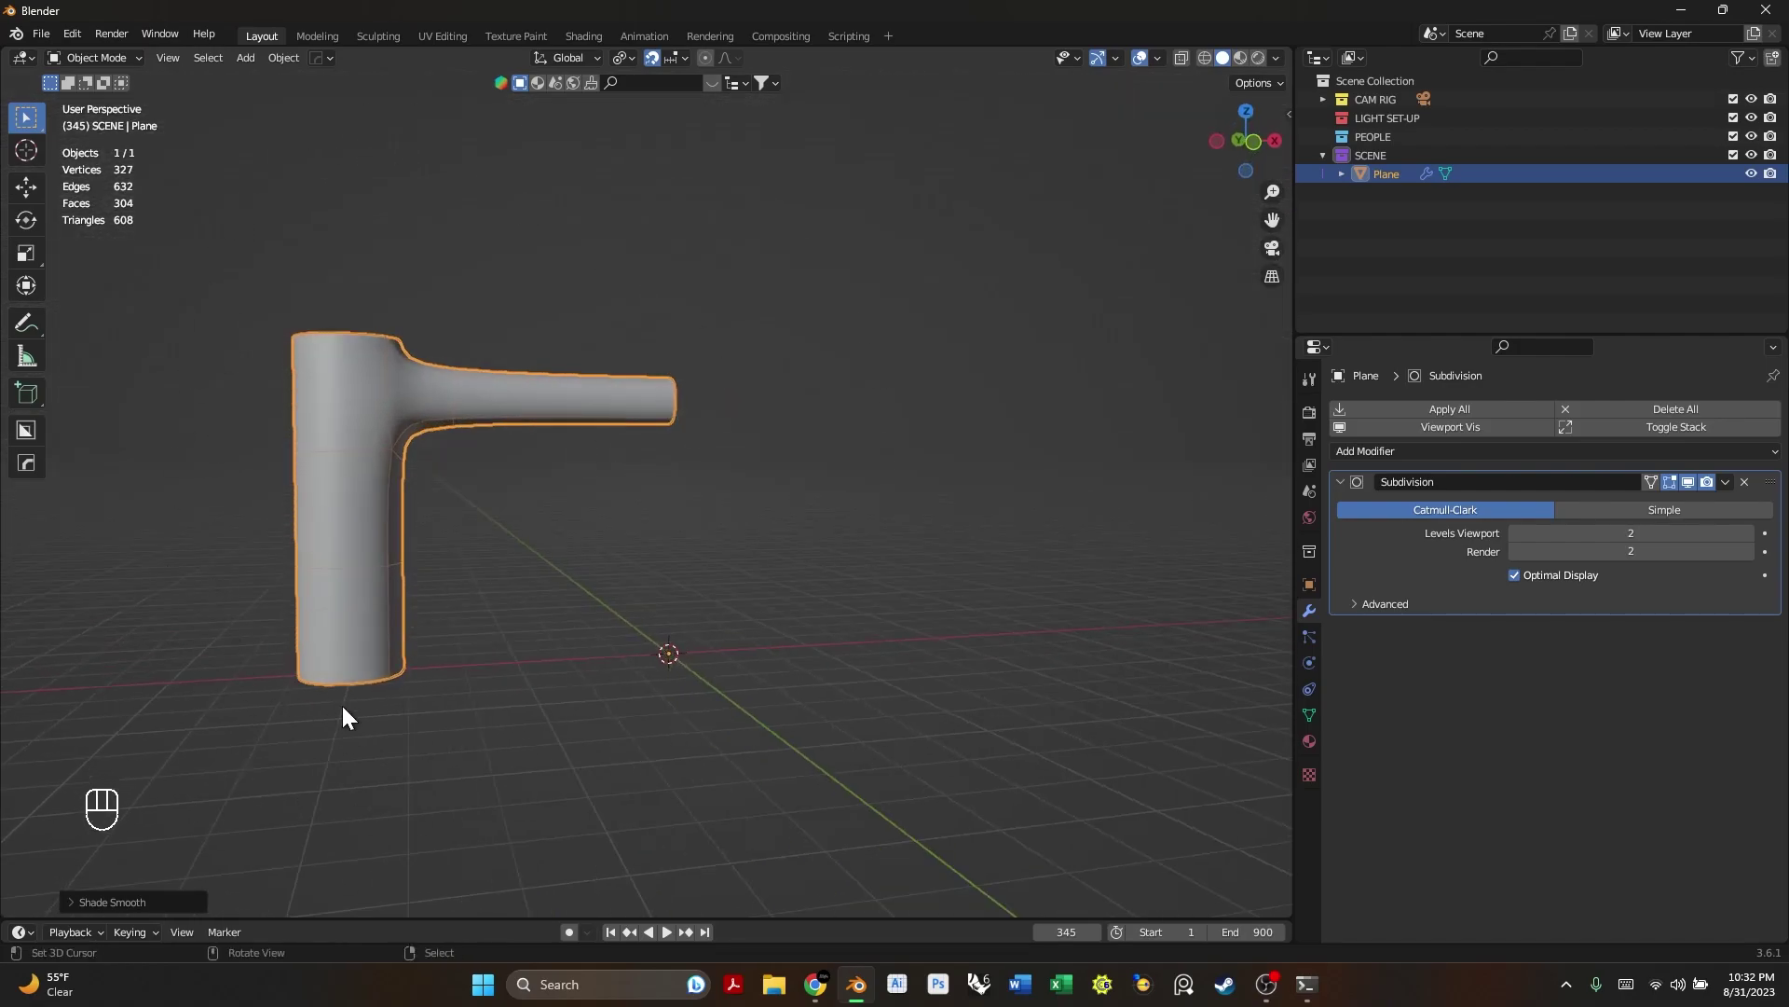
middle_click_drag(343, 707, 633, 536)
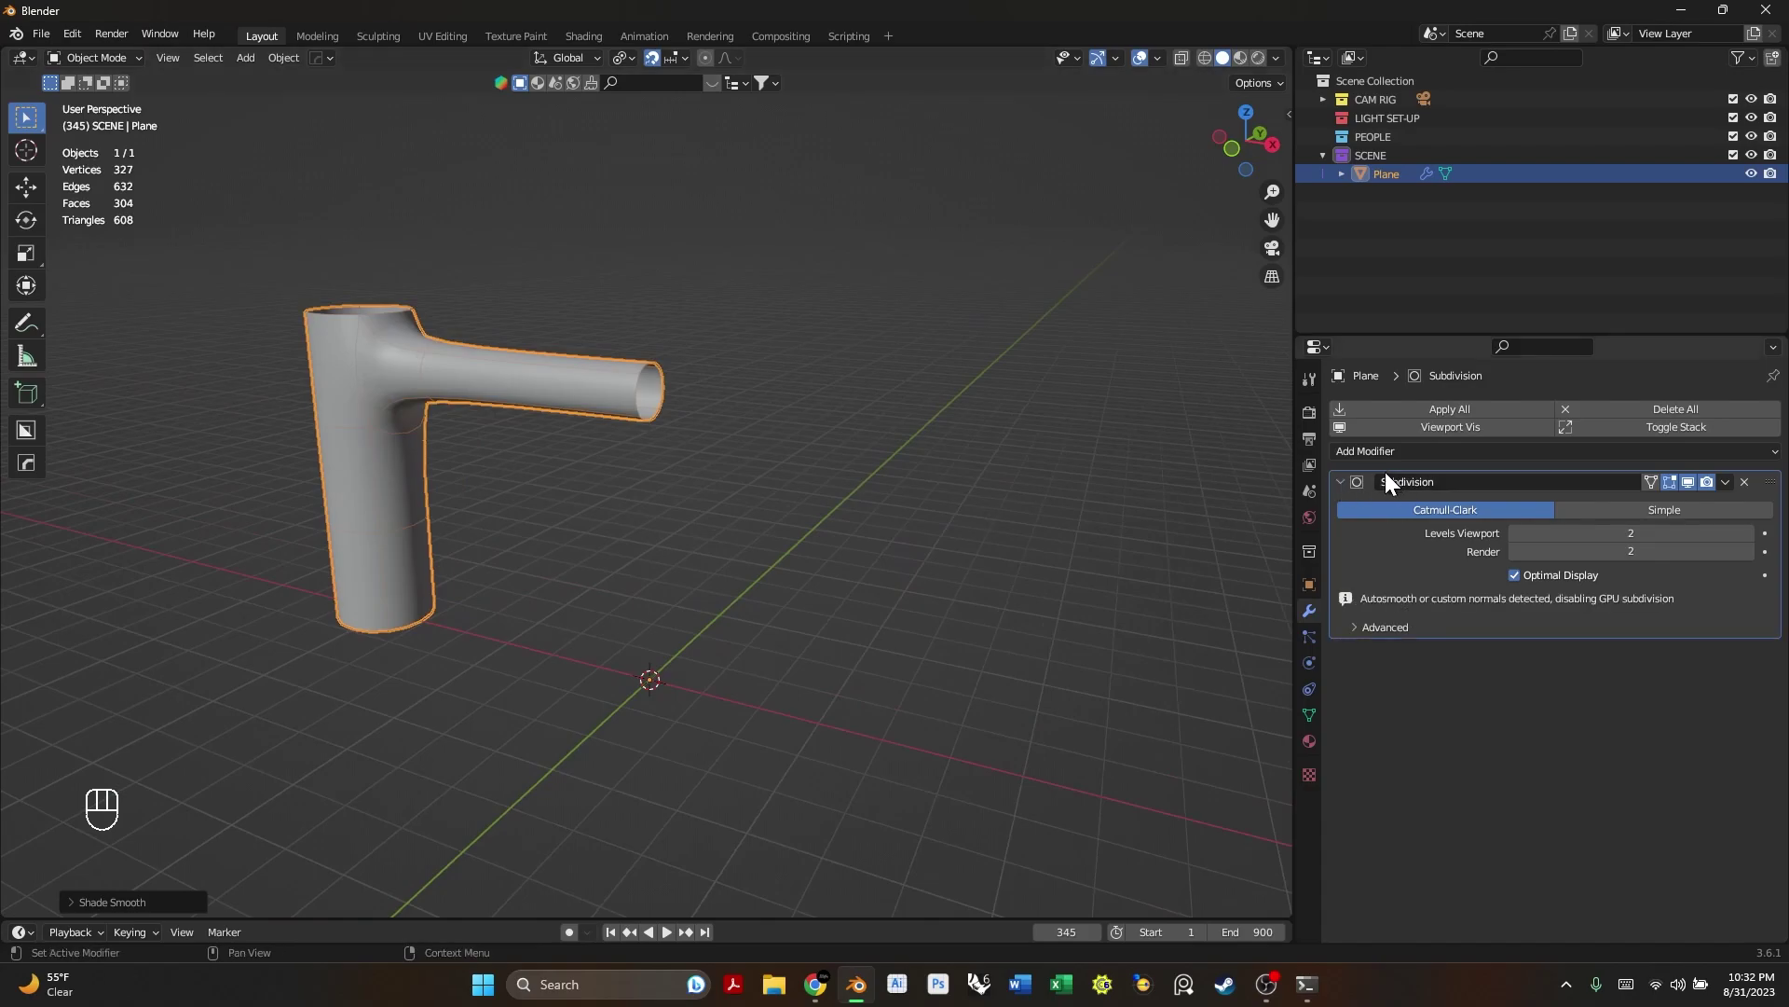
- Rename the subdivision modifier 'Resolution' and collapse its panel
left_click(1451, 483)
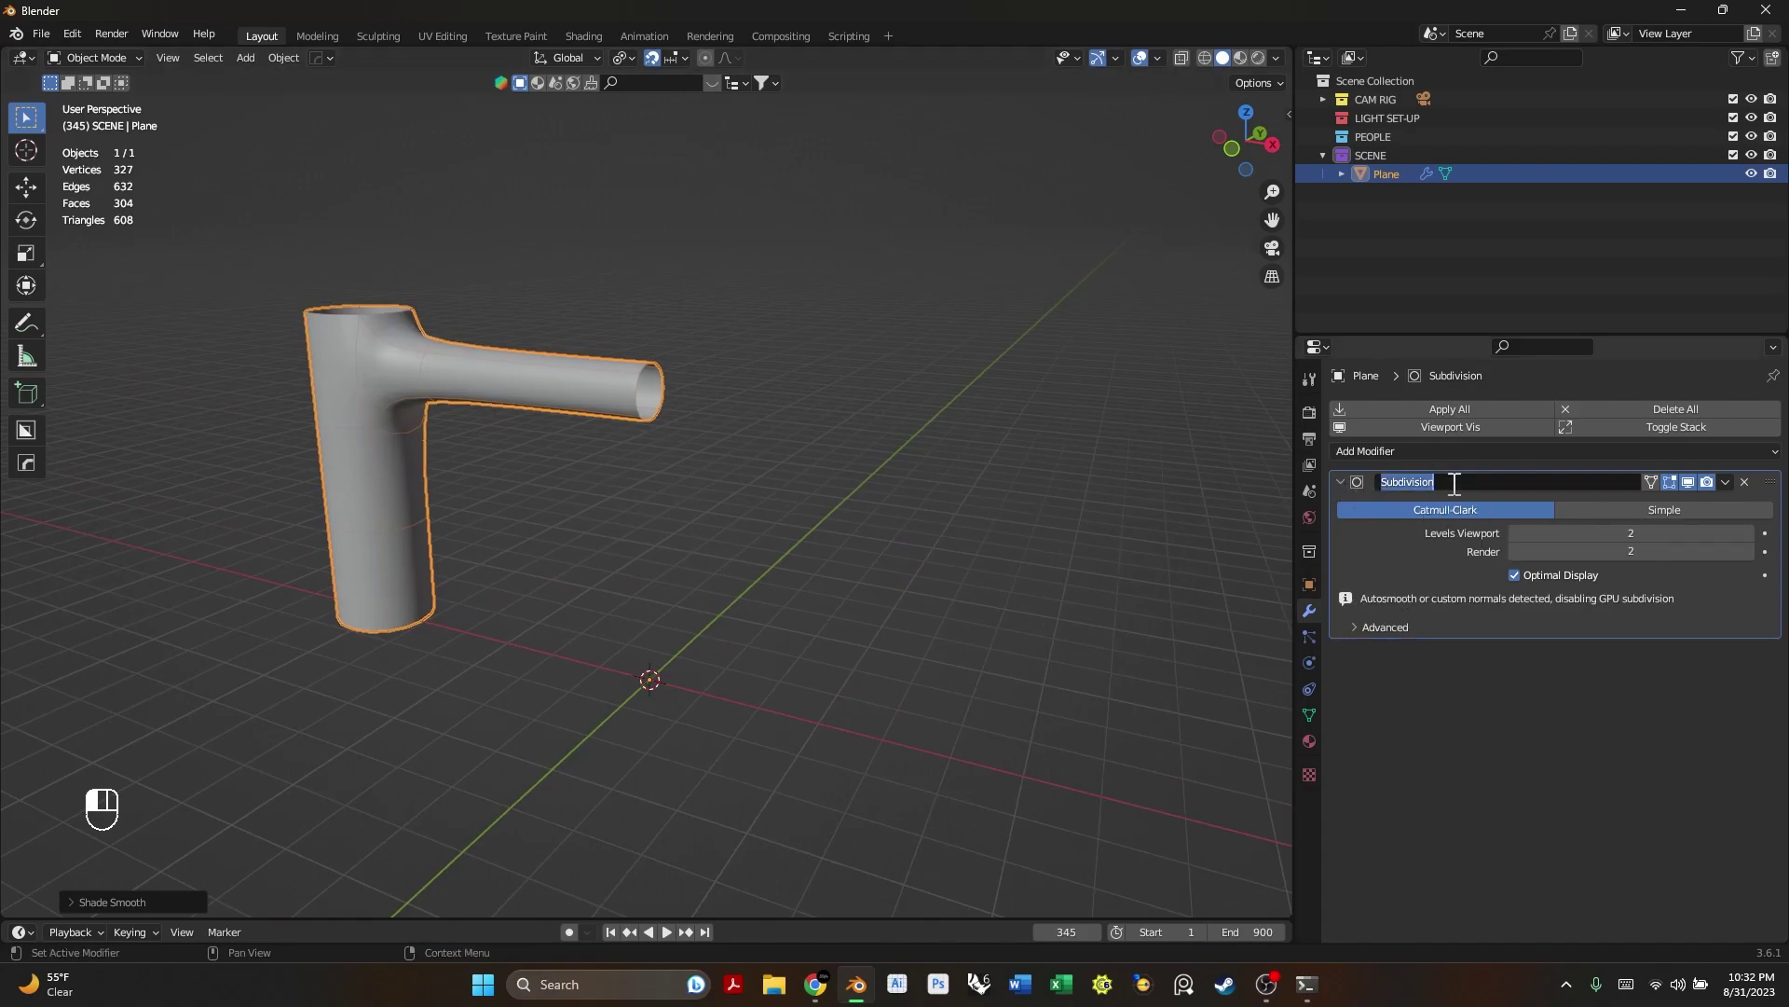
type("Resolution")
key("Return")
right_click(1452, 483)
left_click(1339, 483)
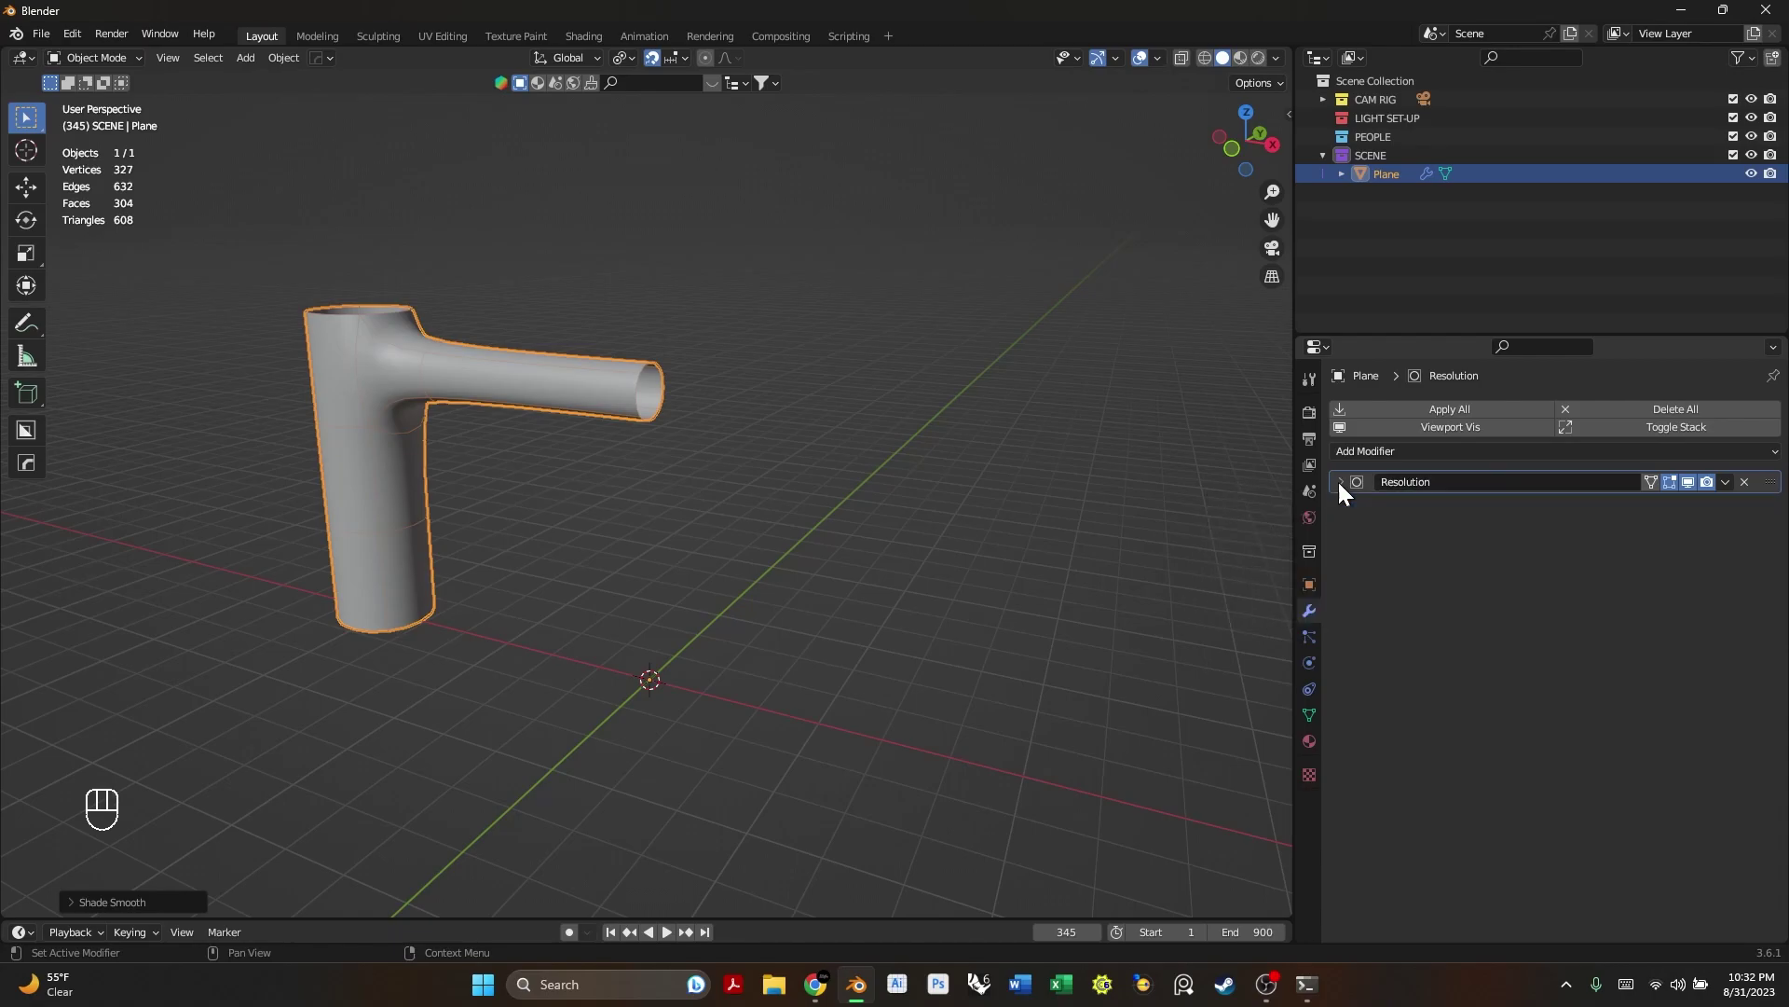
- Add a Mirror modifier and test its Y, Z and Bisect toggles
left_click(1409, 453)
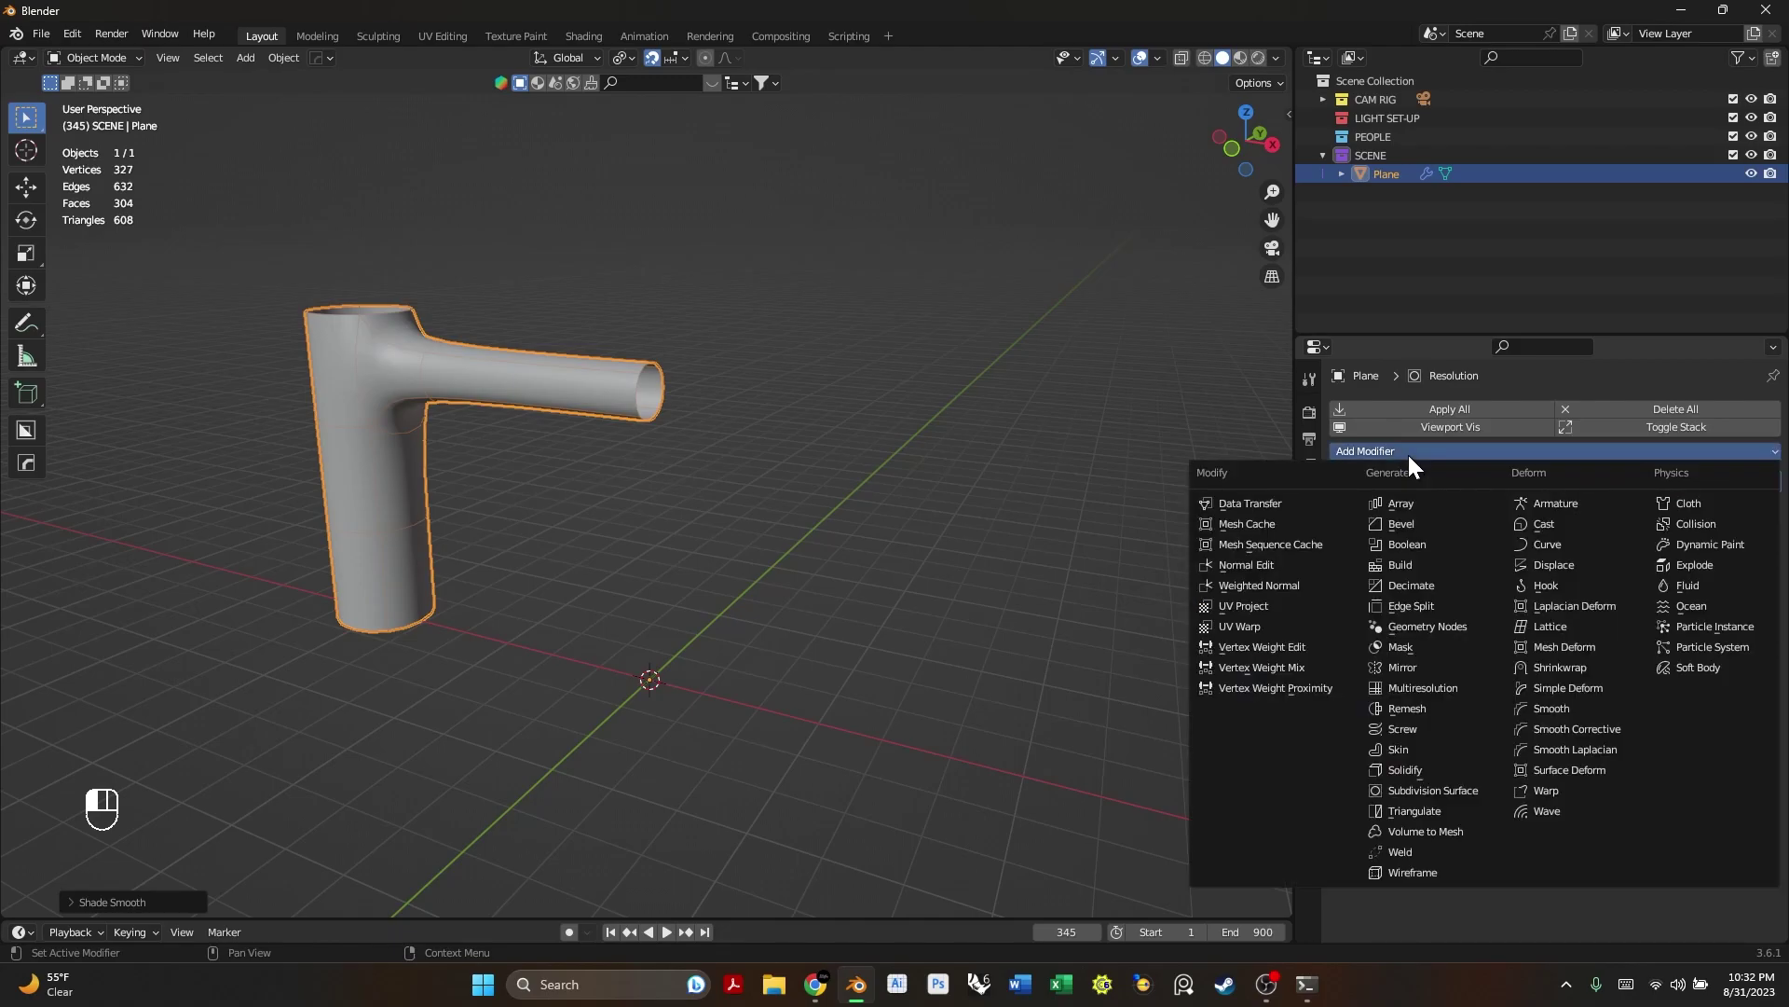
left_click(1406, 667)
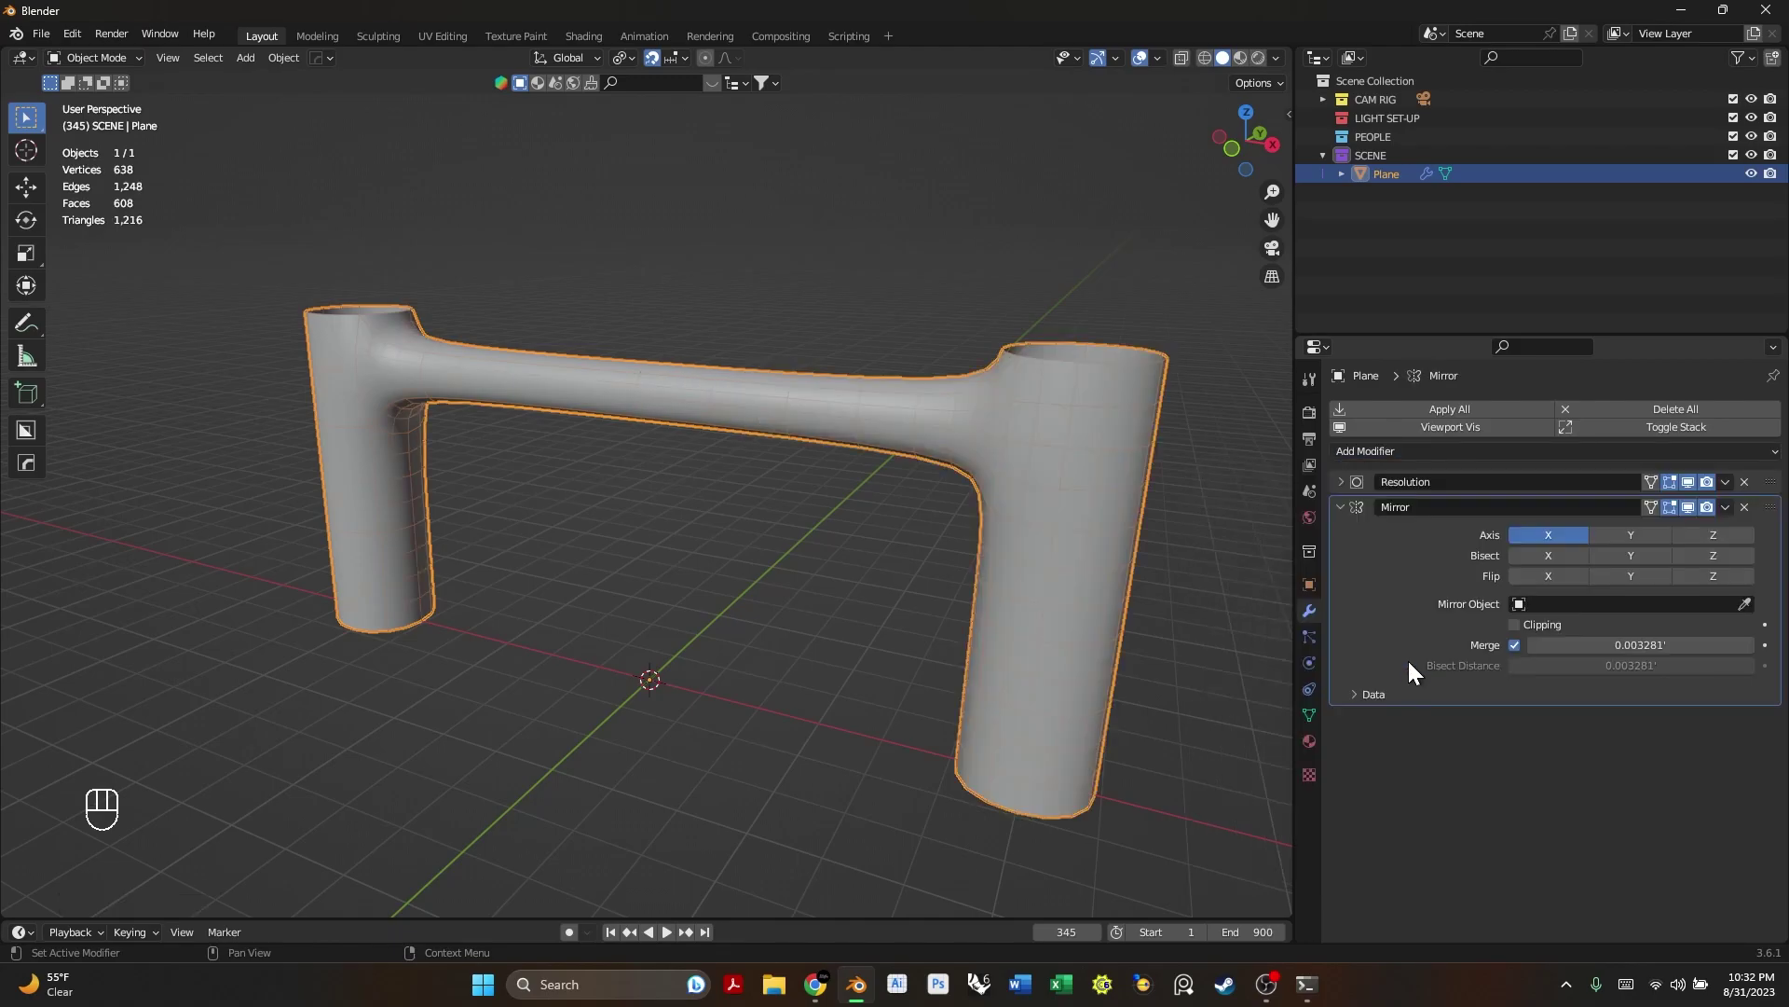
middle_click_drag(801, 495, 505, 414)
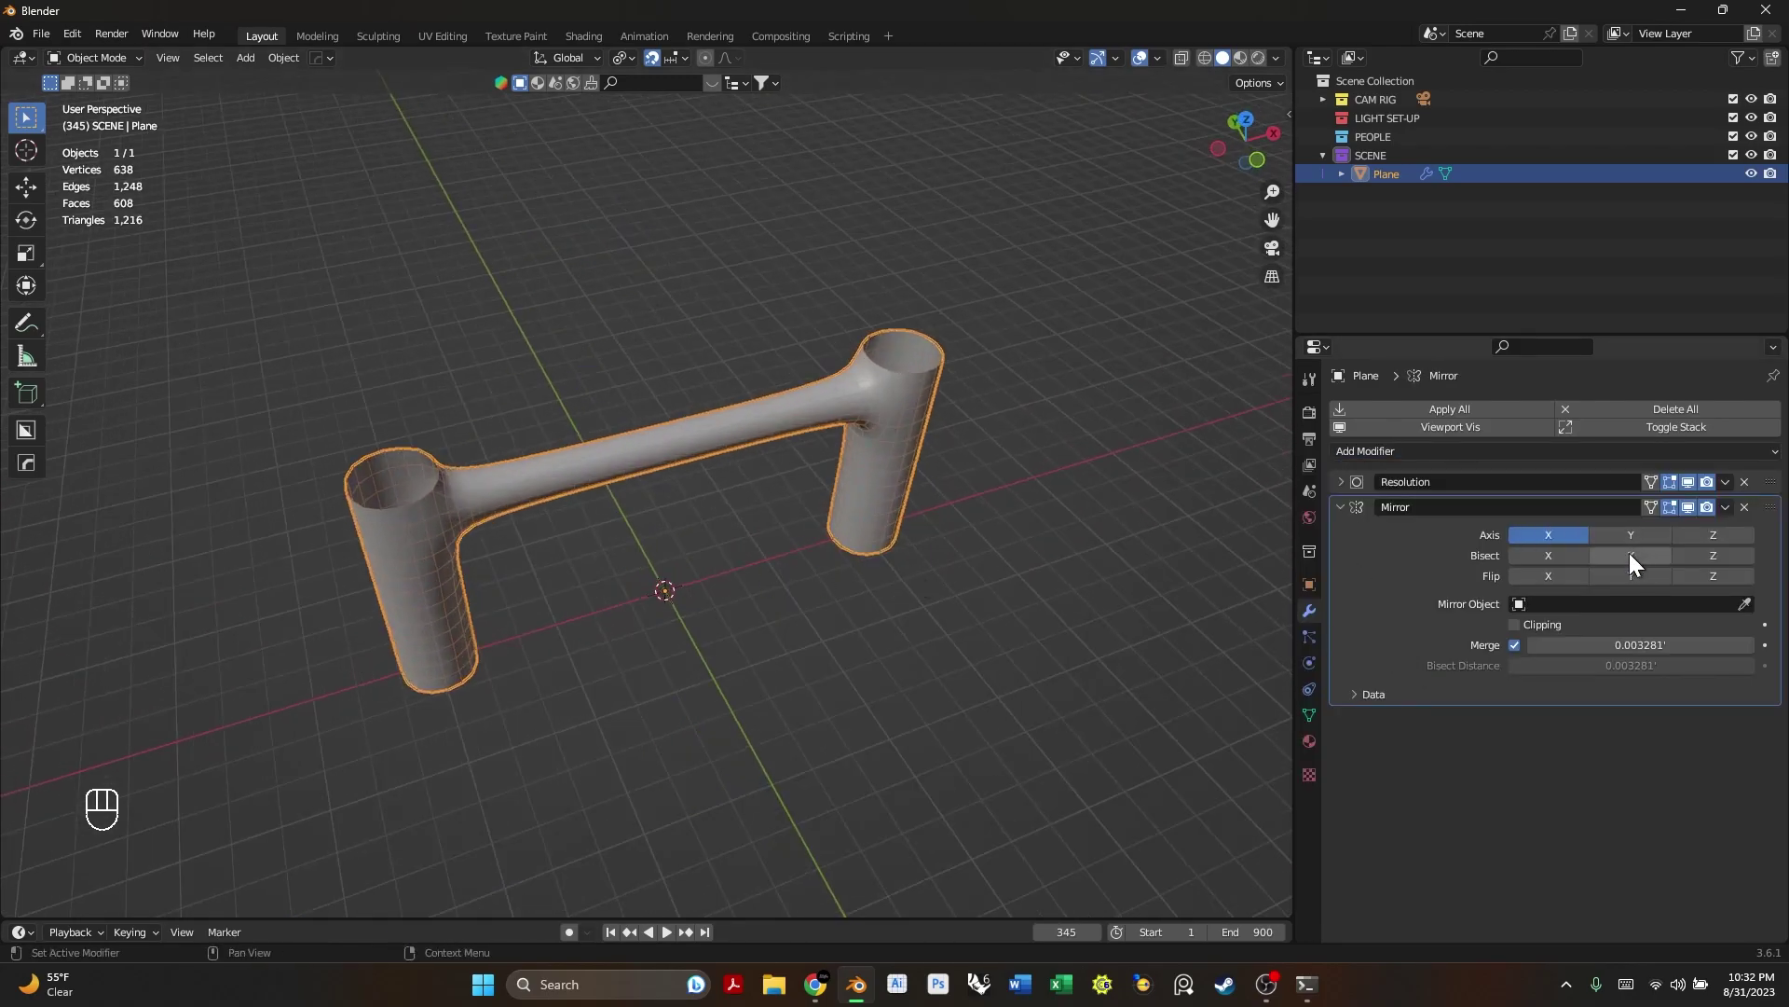
middle_click_drag(951, 531, 799, 512)
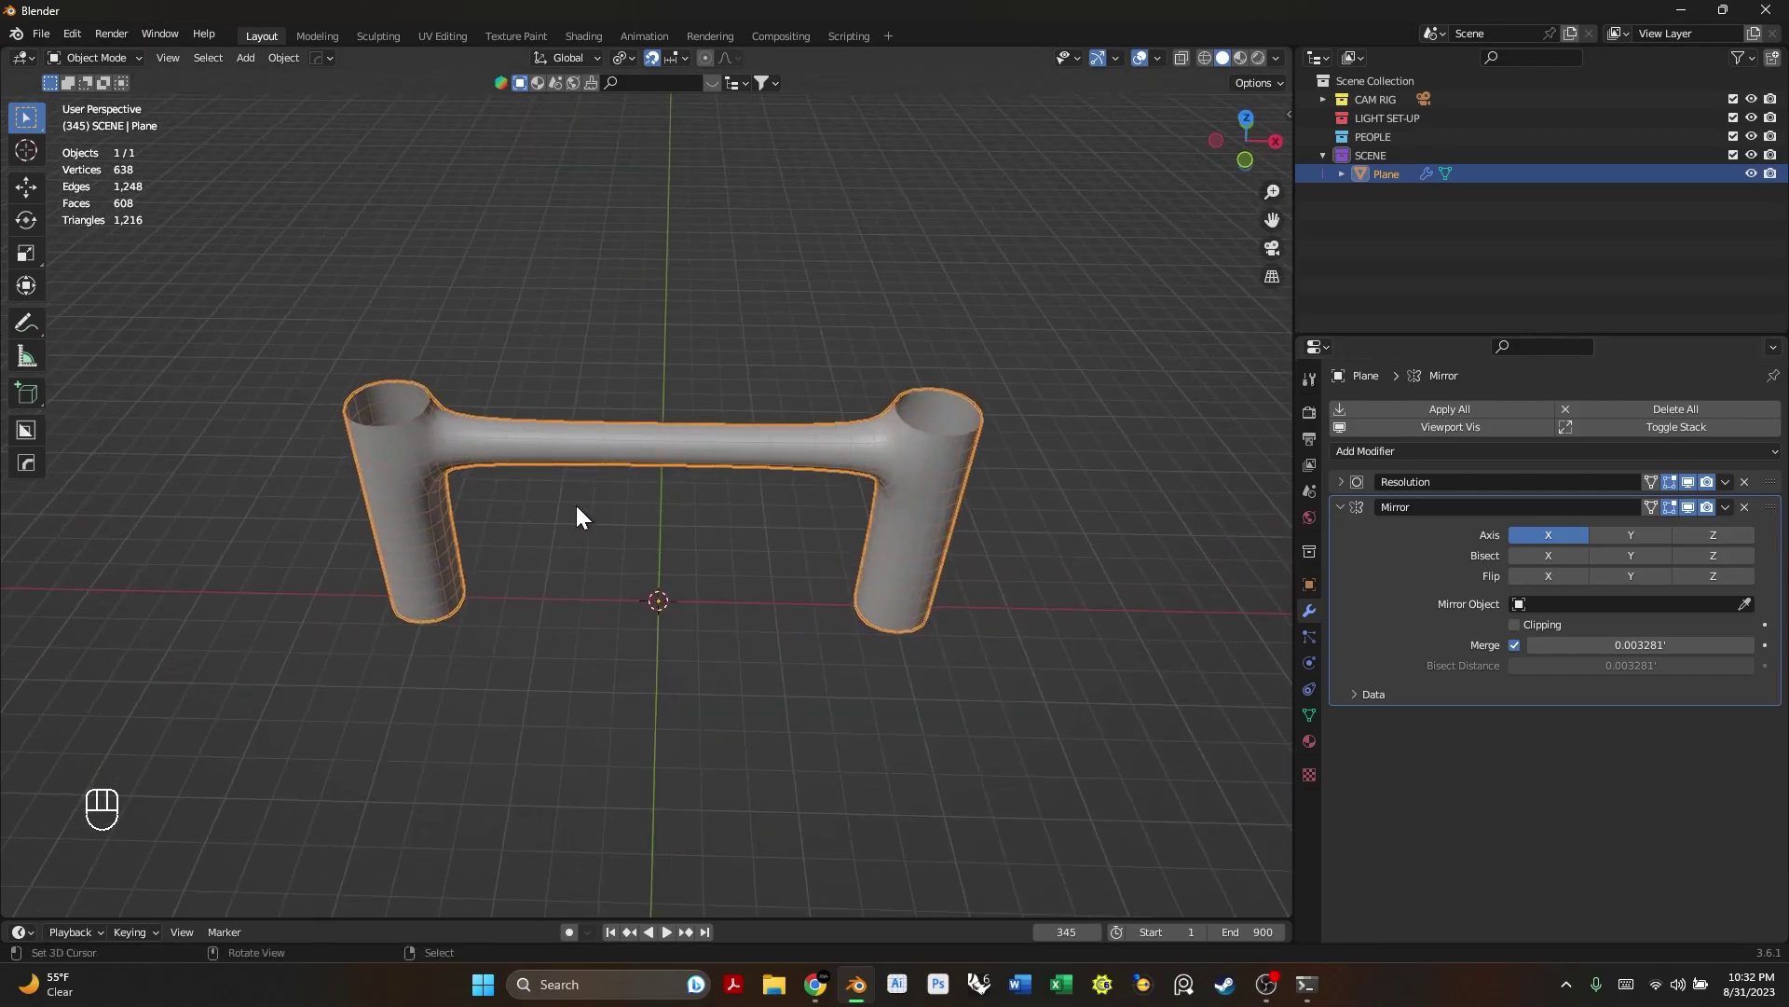
left_click(1682, 532)
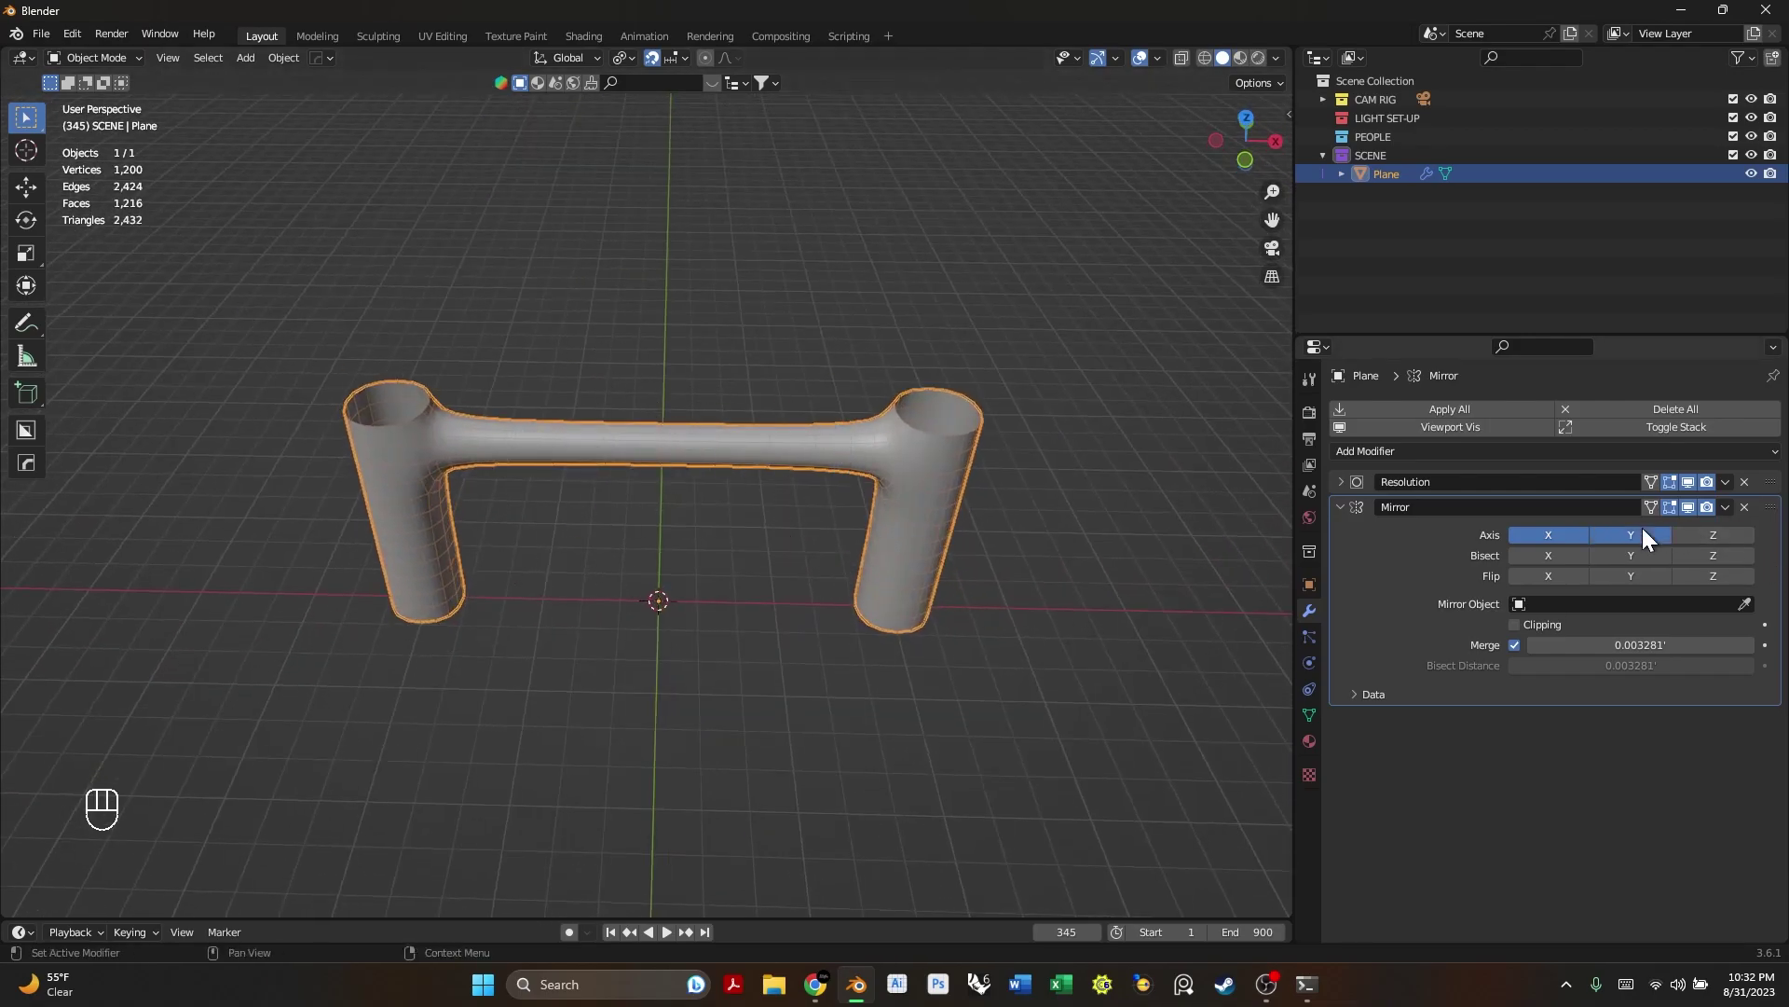
left_click(1658, 533)
left_click(1703, 535)
left_click(1631, 534)
left_click(1538, 553)
left_click(1541, 552)
- Leave mirroring on the X axis only and enable Clipping at the seam
left_click(1546, 535)
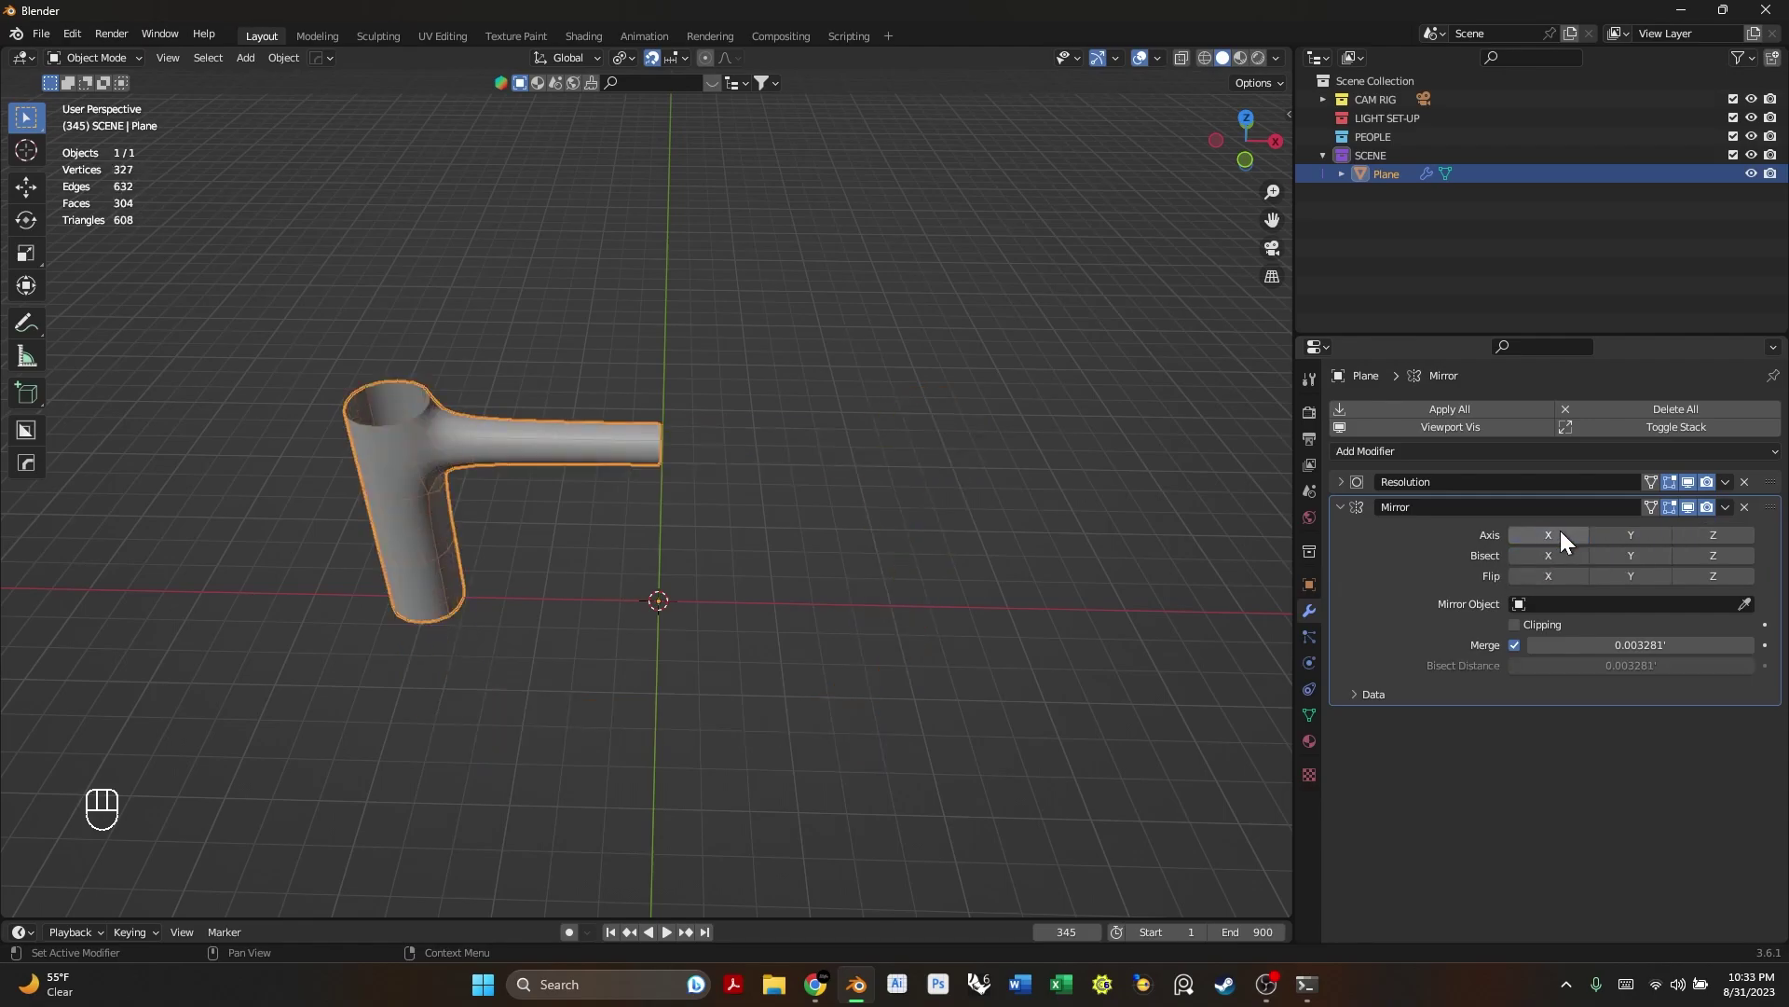
left_click(1631, 534)
left_click(1642, 534)
left_click(1708, 534)
left_click(1698, 534)
left_click(1519, 534)
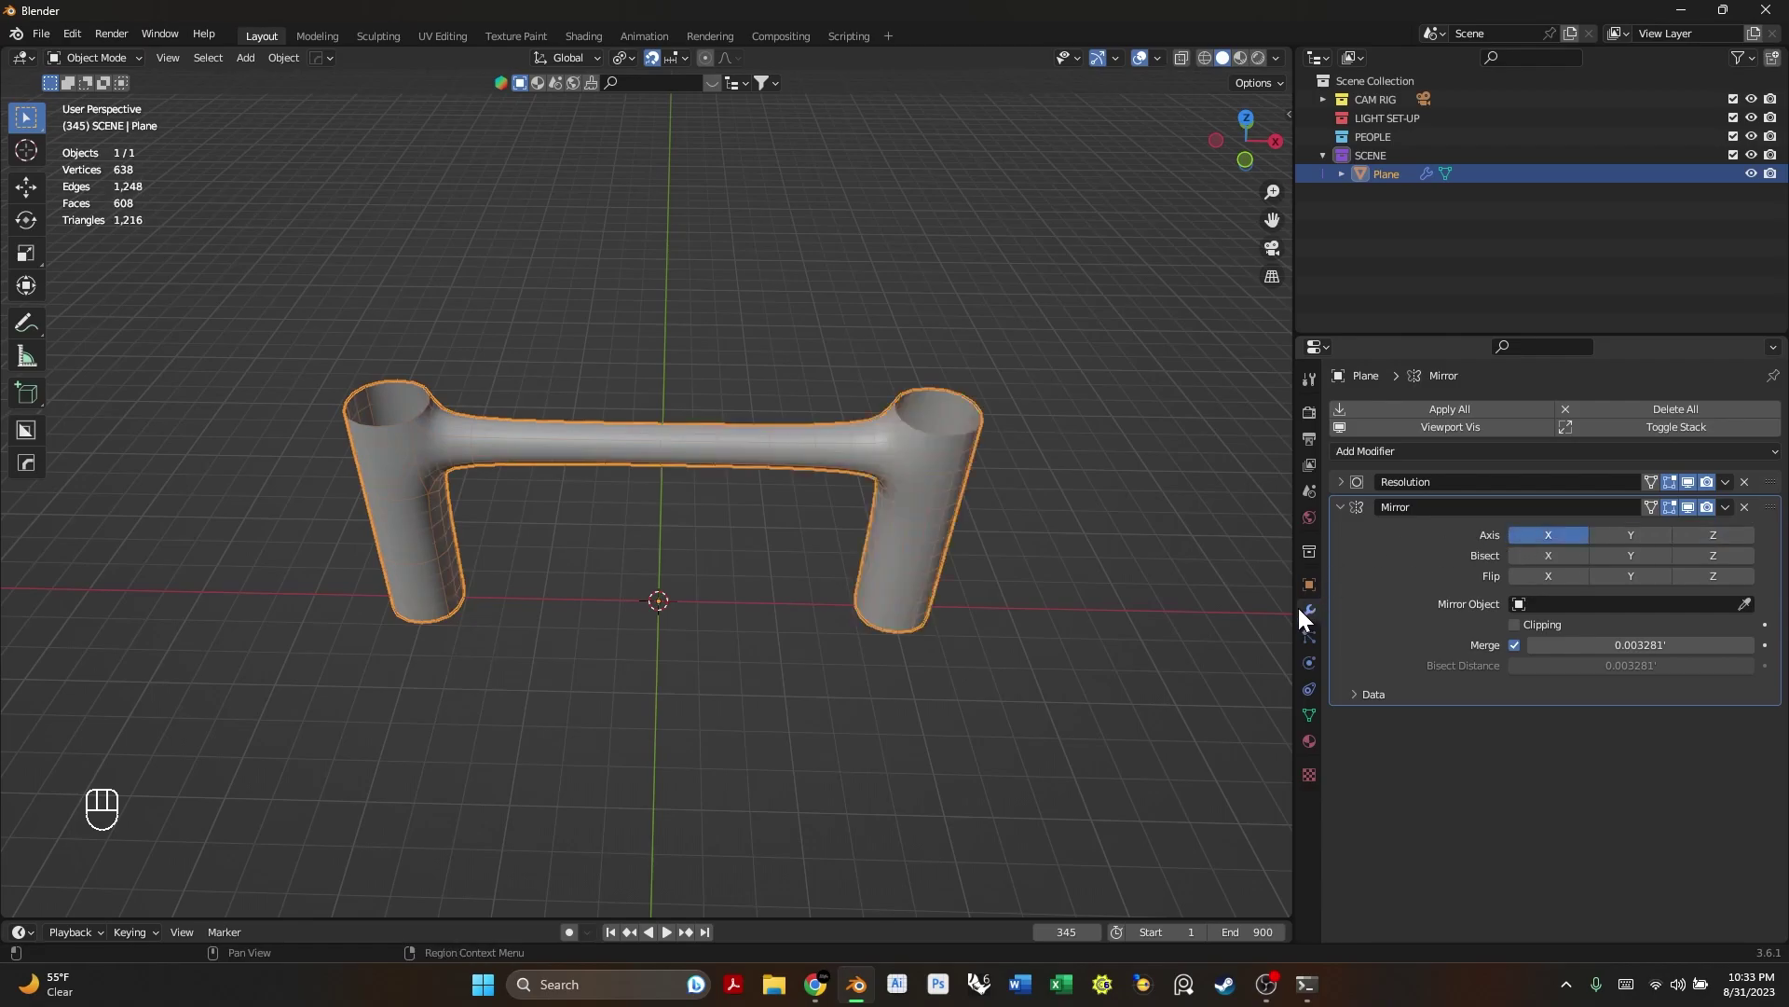
left_click(1521, 623)
key("Tab")
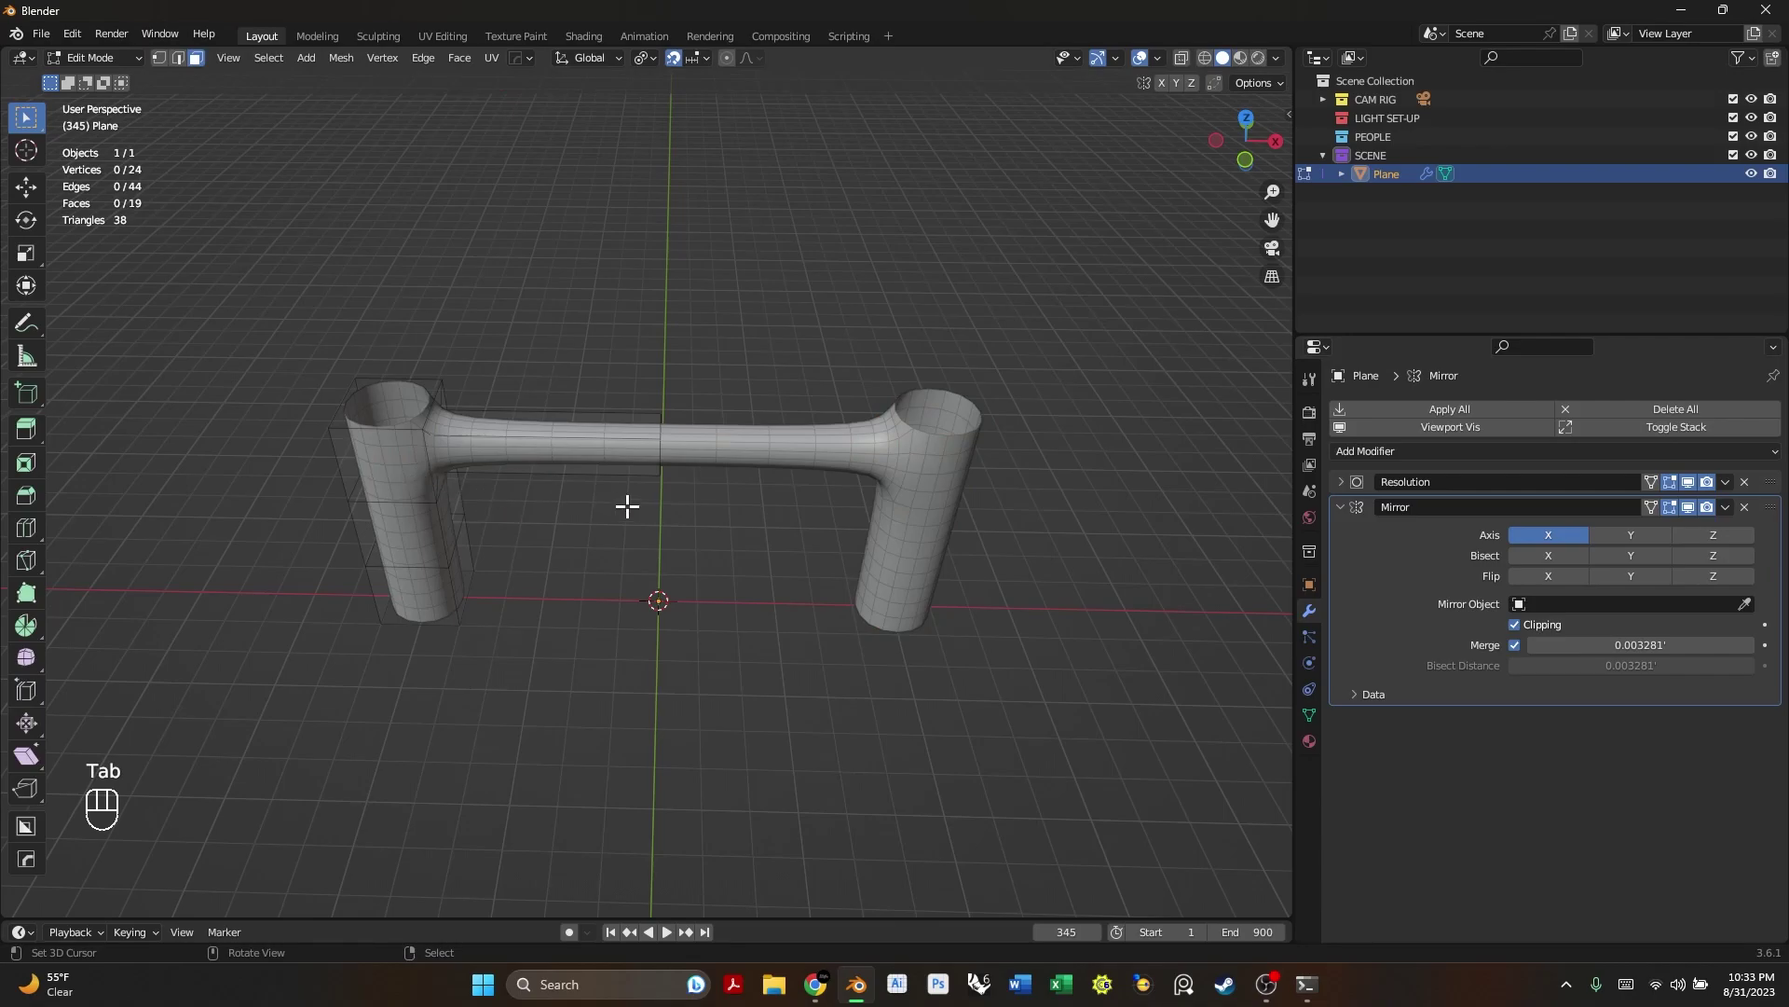
key("a")
key("g")
key("y")
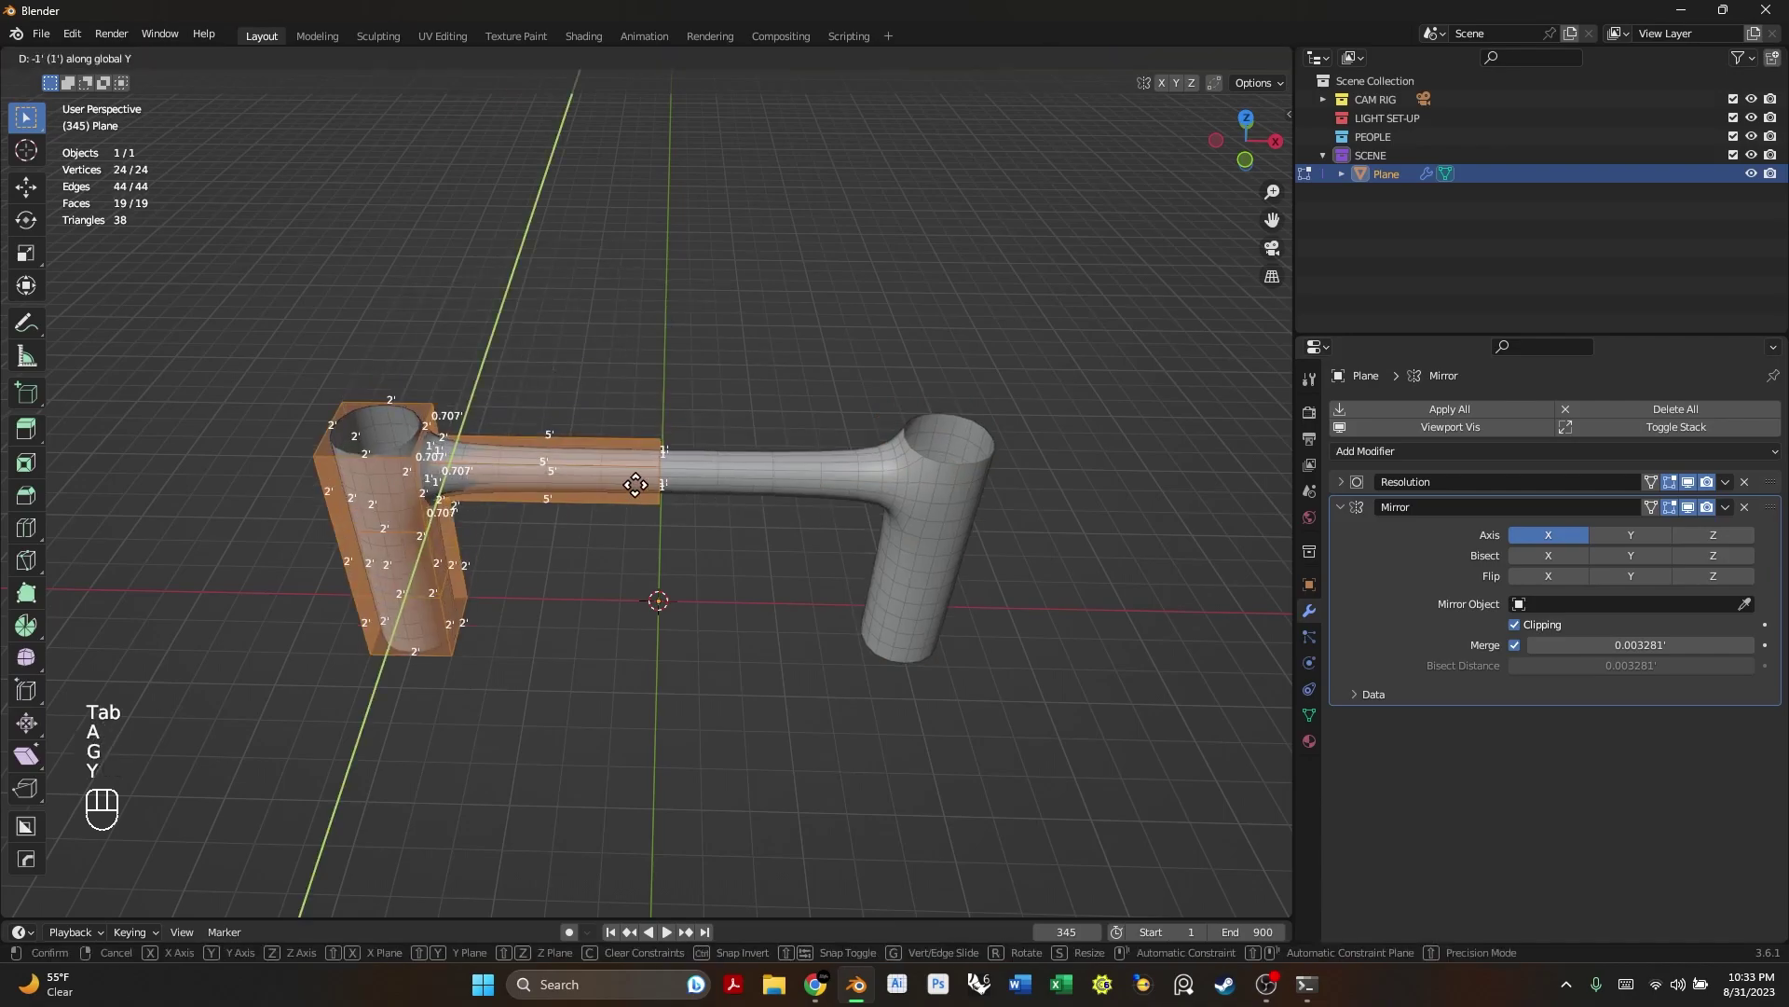
key("x")
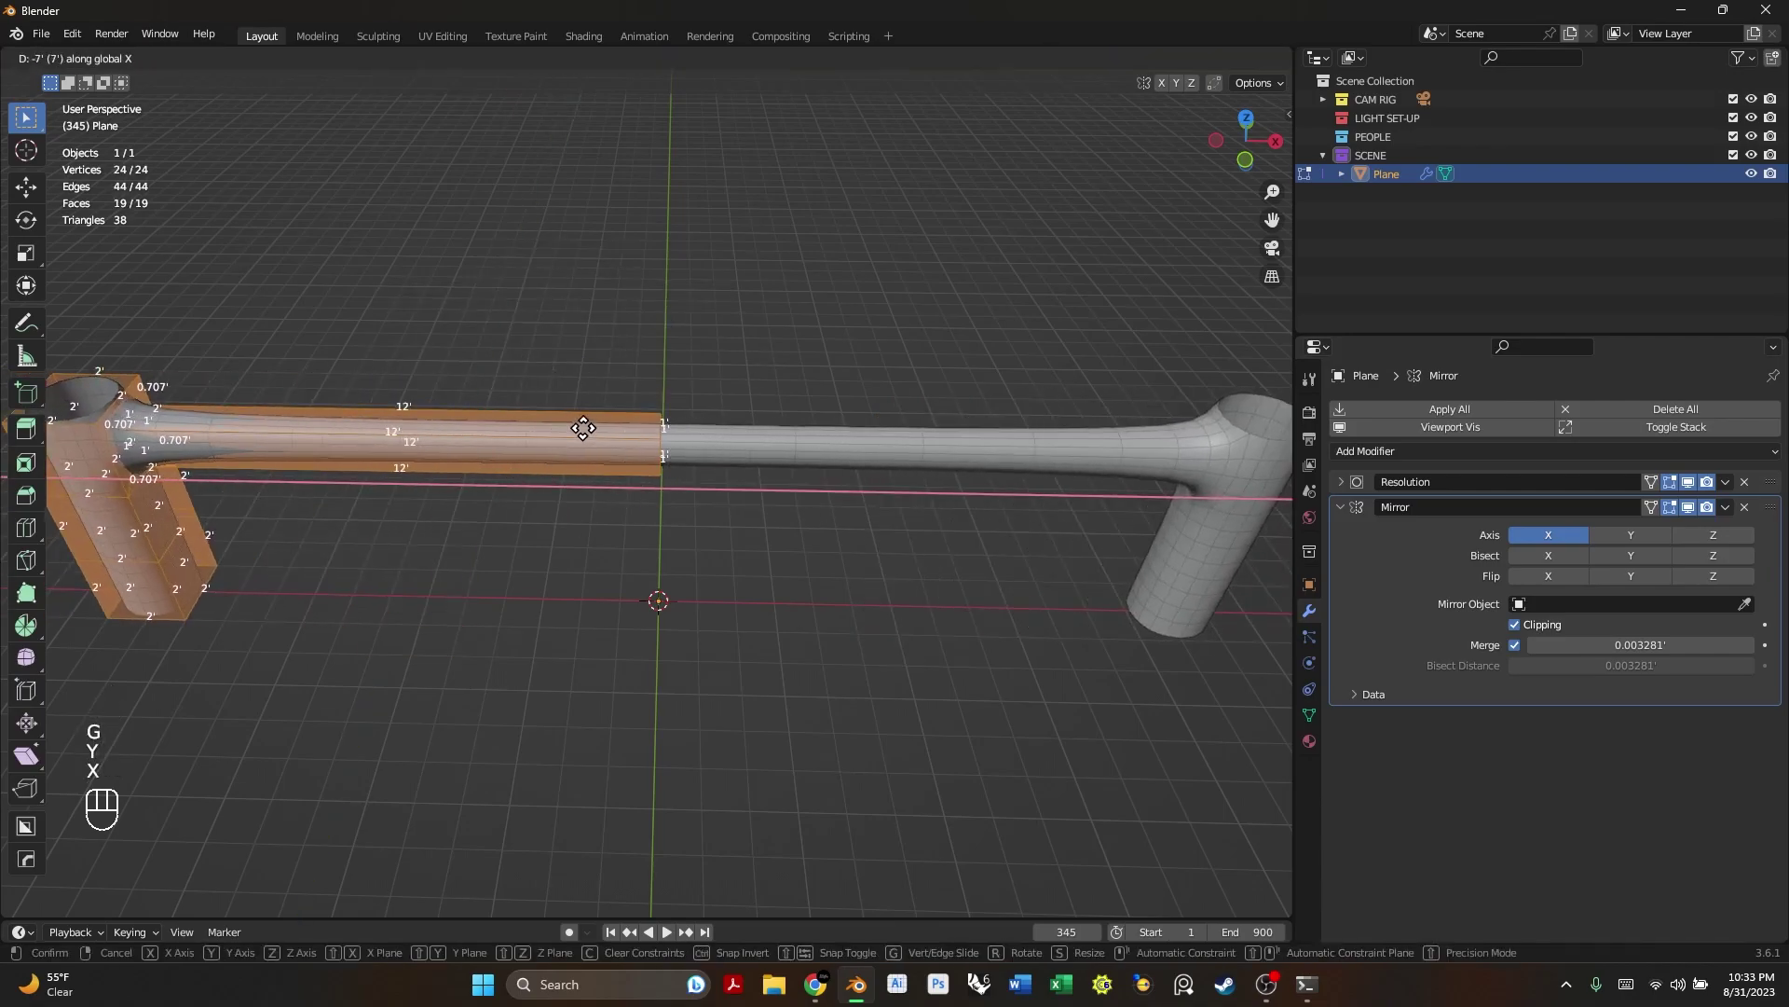
right_click(724, 429)
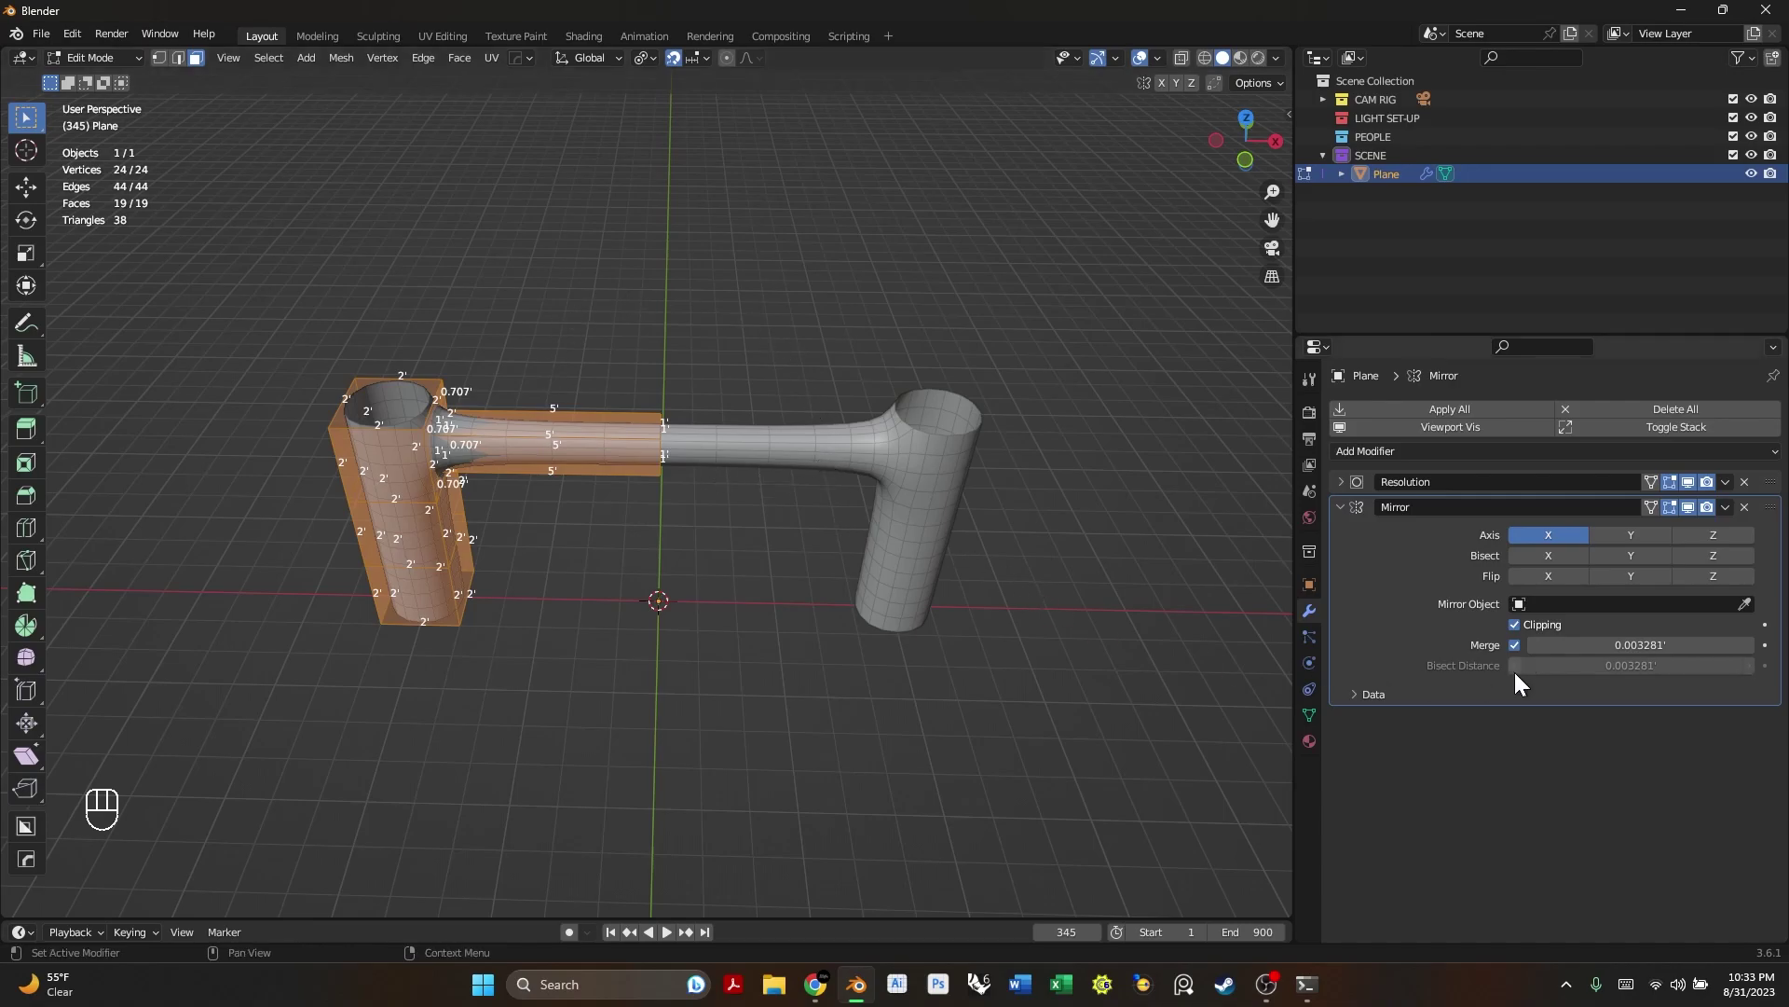
left_click(1514, 624)
left_click(1514, 644)
key("g")
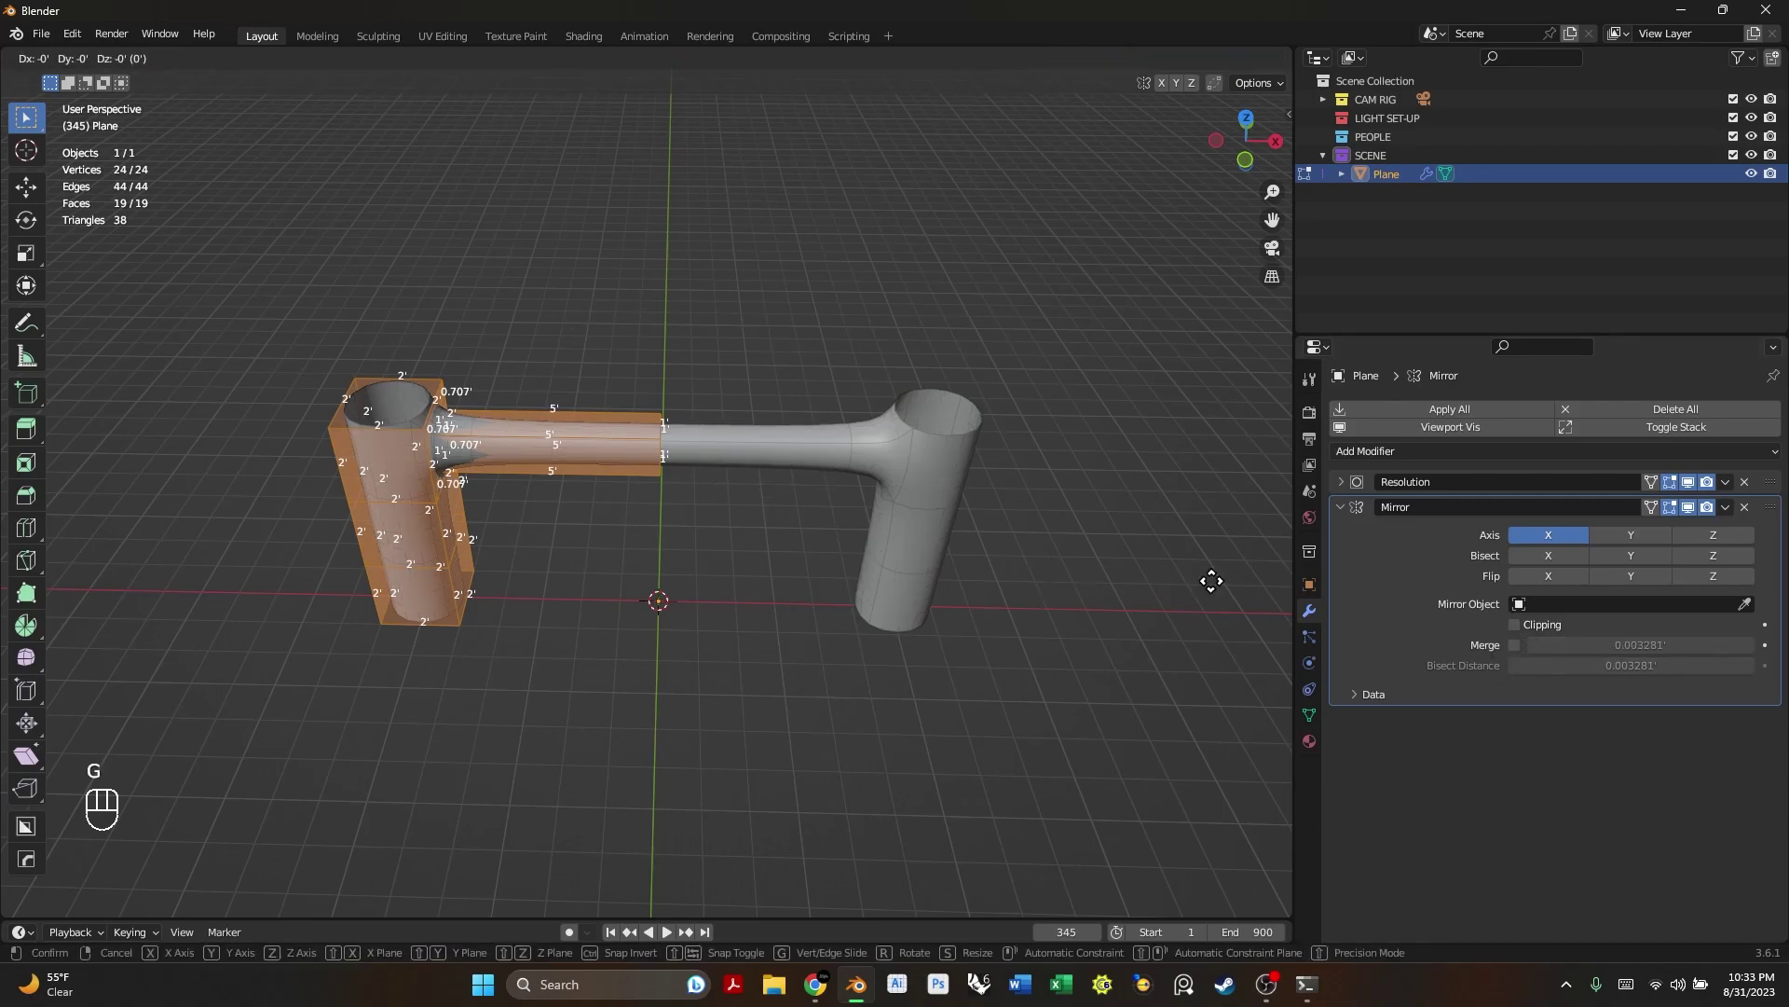
key("x")
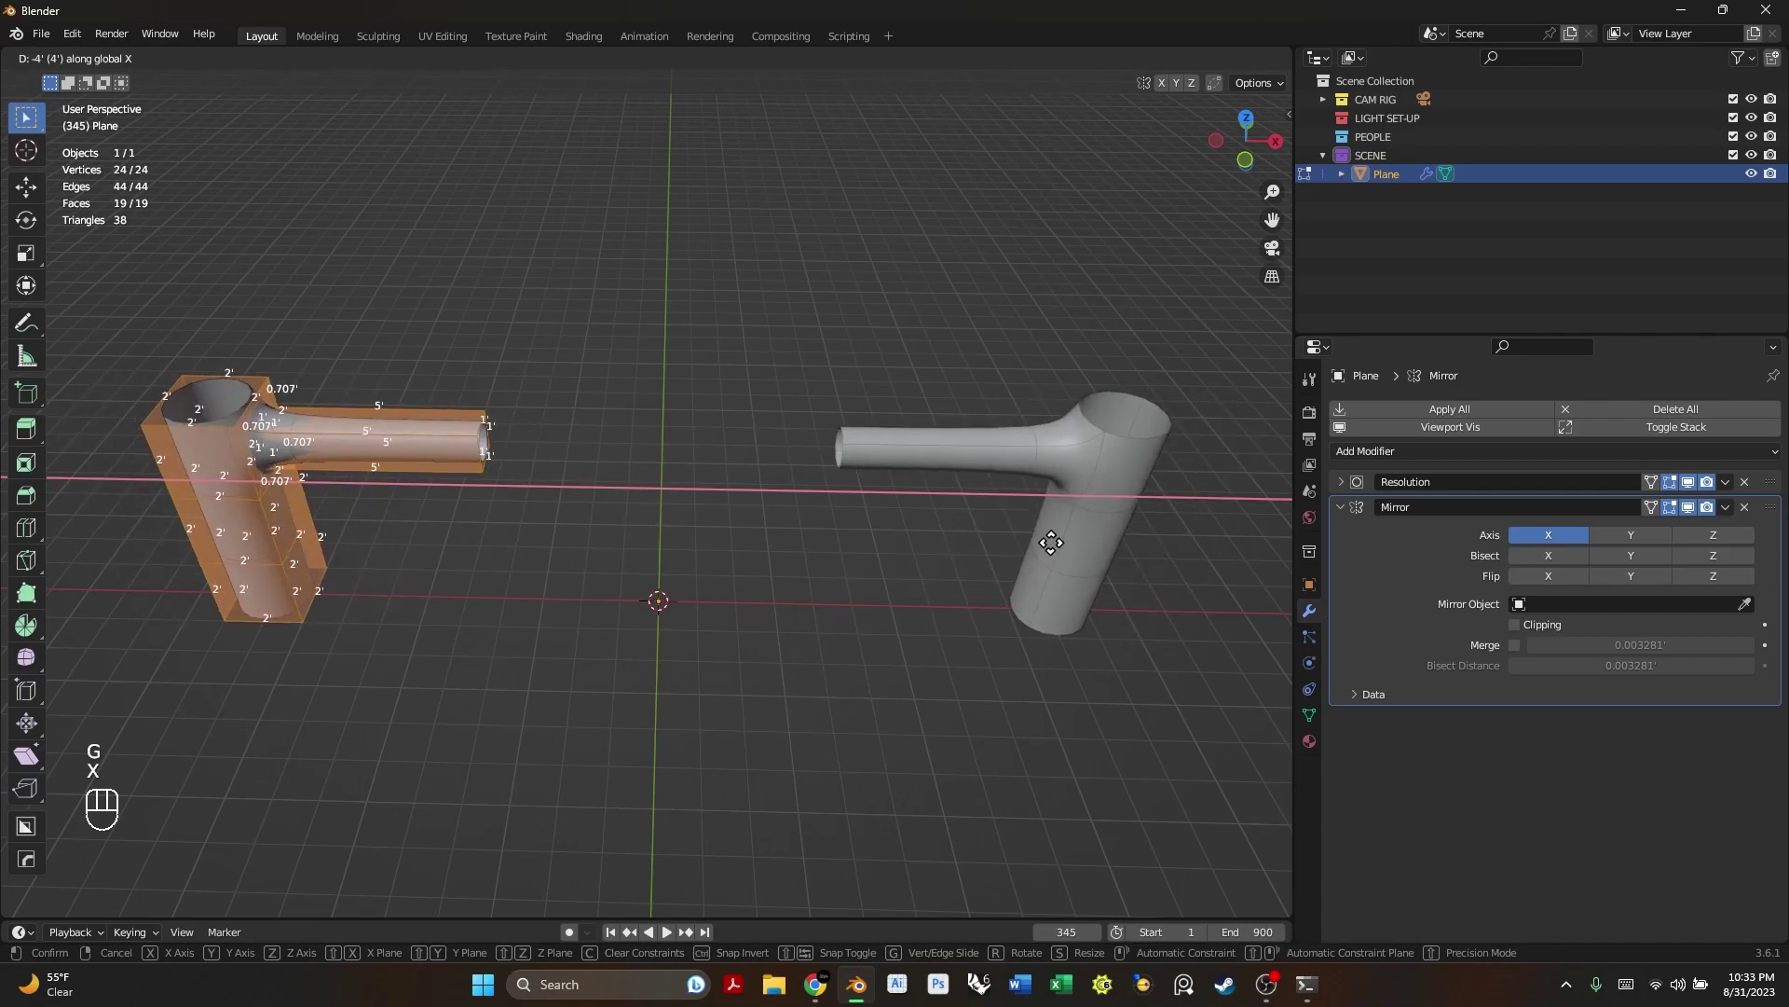
right_click(1050, 536)
left_click(1514, 624)
left_click(1514, 645)
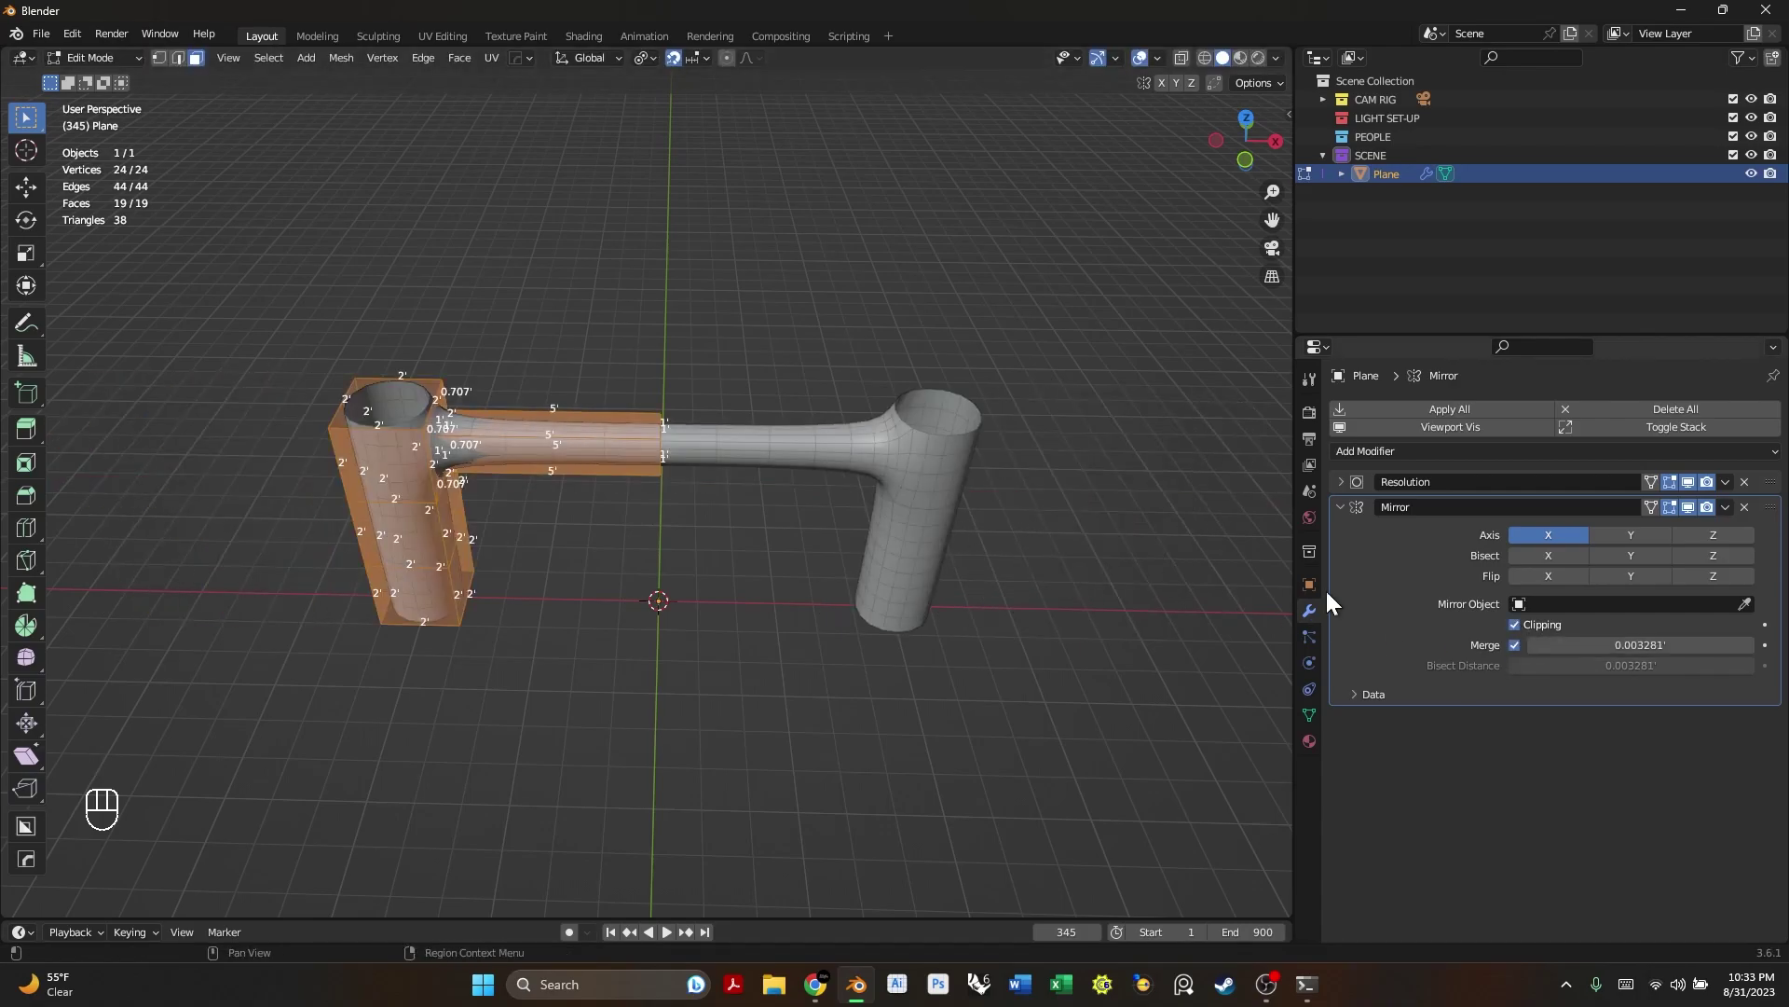
left_click(1339, 512)
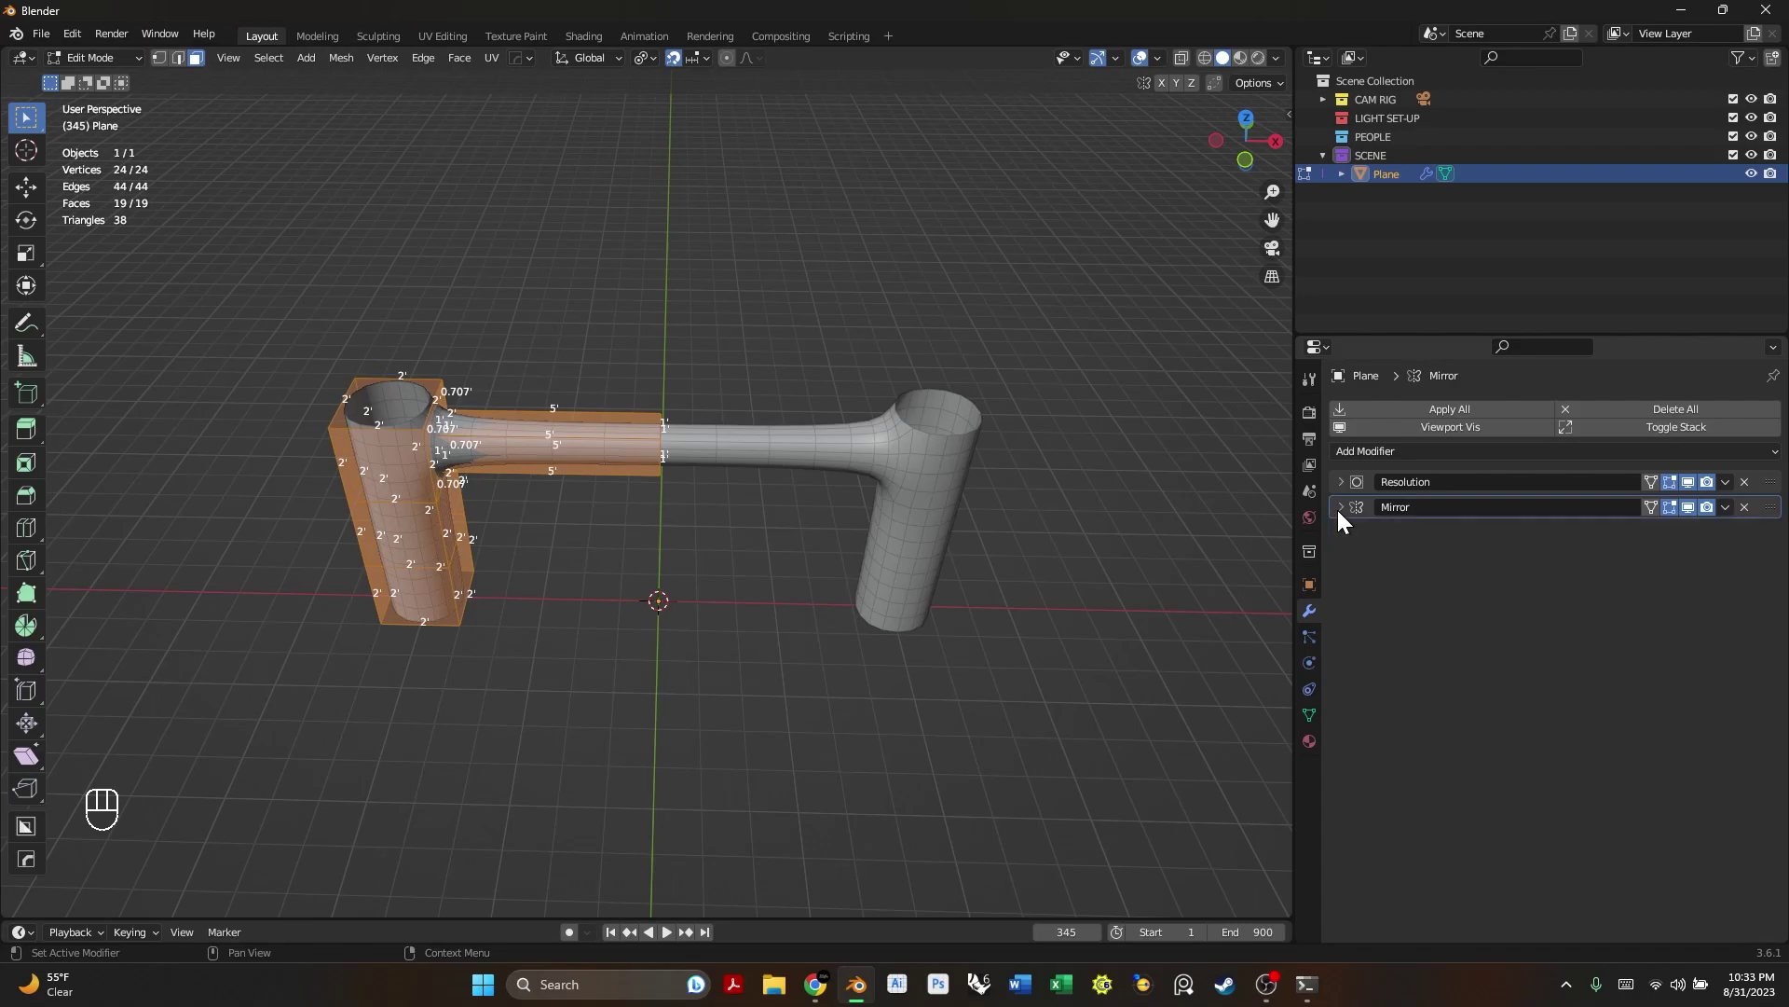
key("Tab")
middle_click_drag(819, 499, 960, 510)
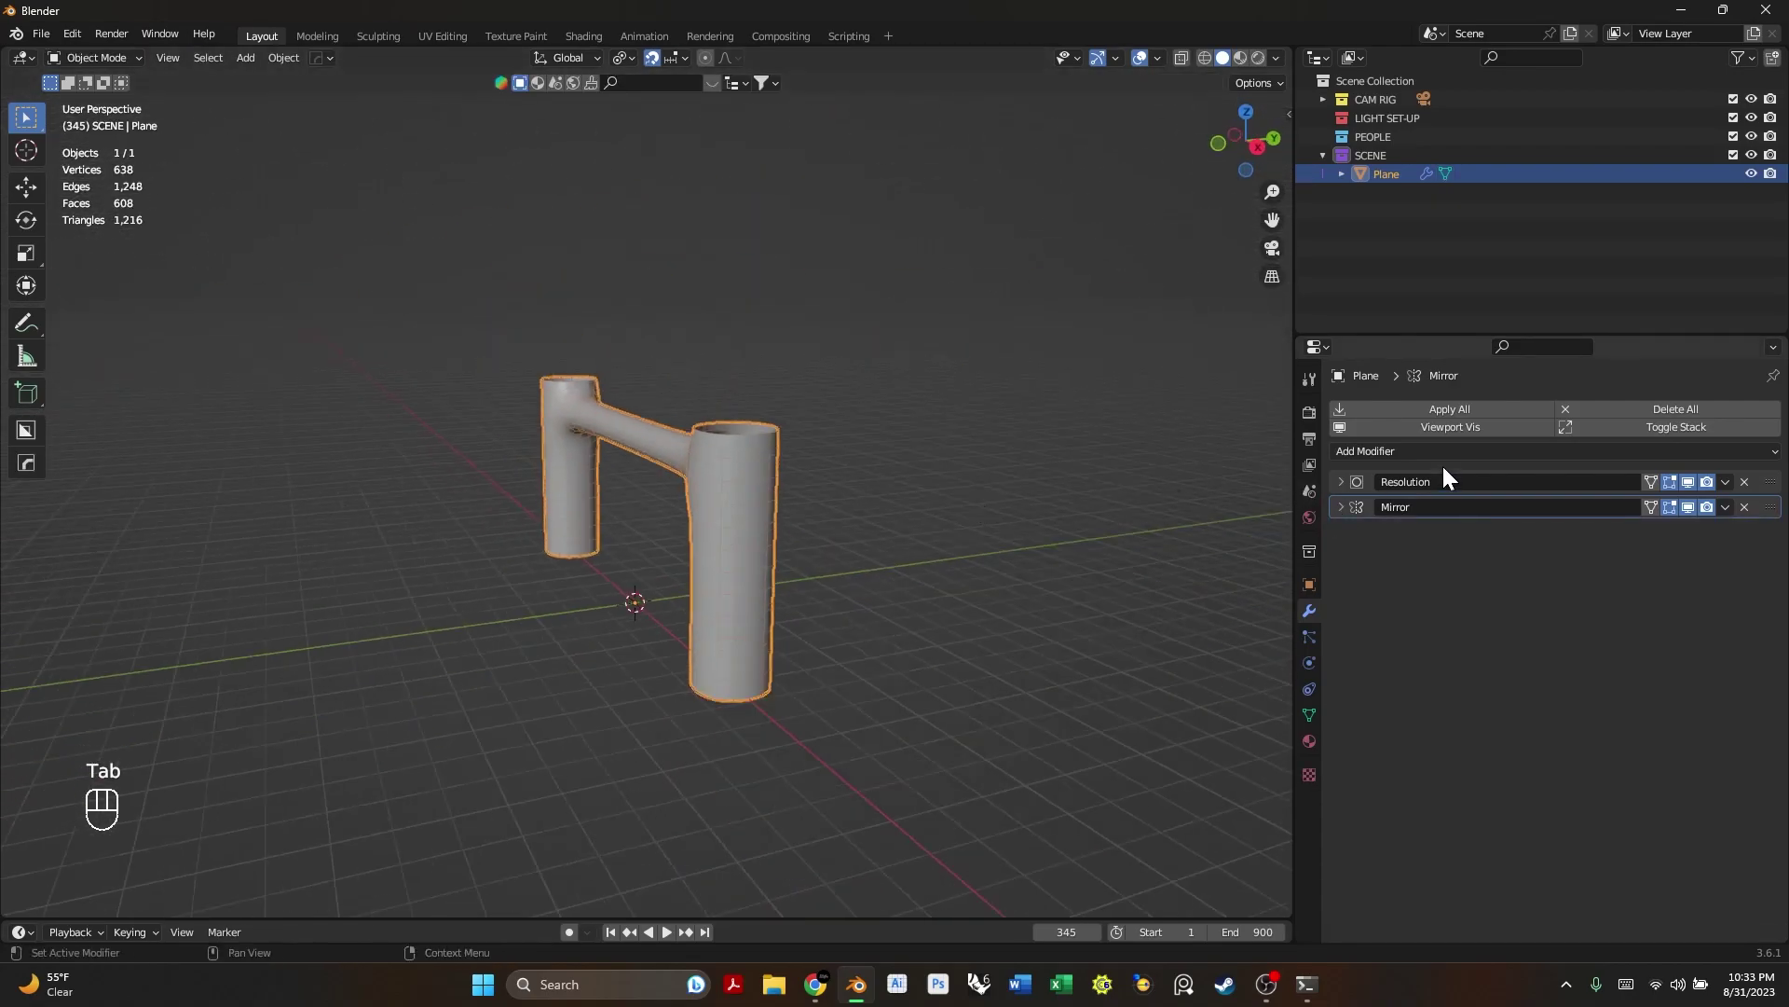
- Add an Array modifier to the rung and rename it 'Length'
left_click(1396, 455)
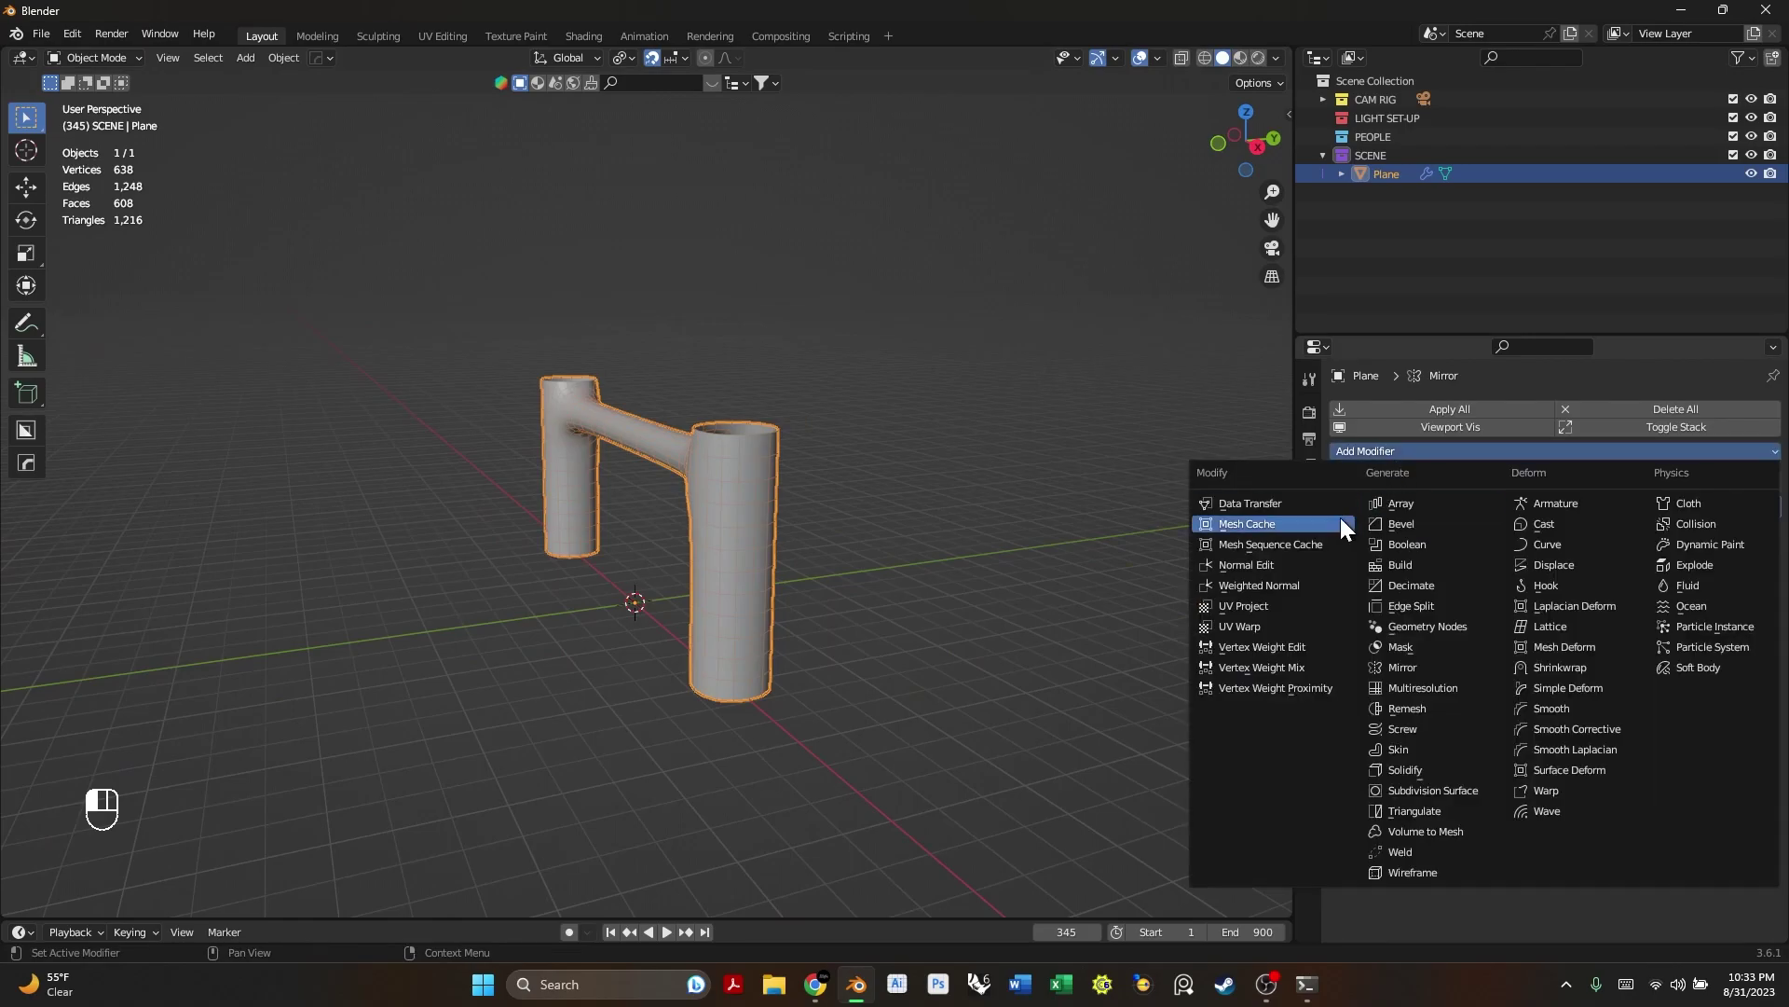
left_click(1416, 506)
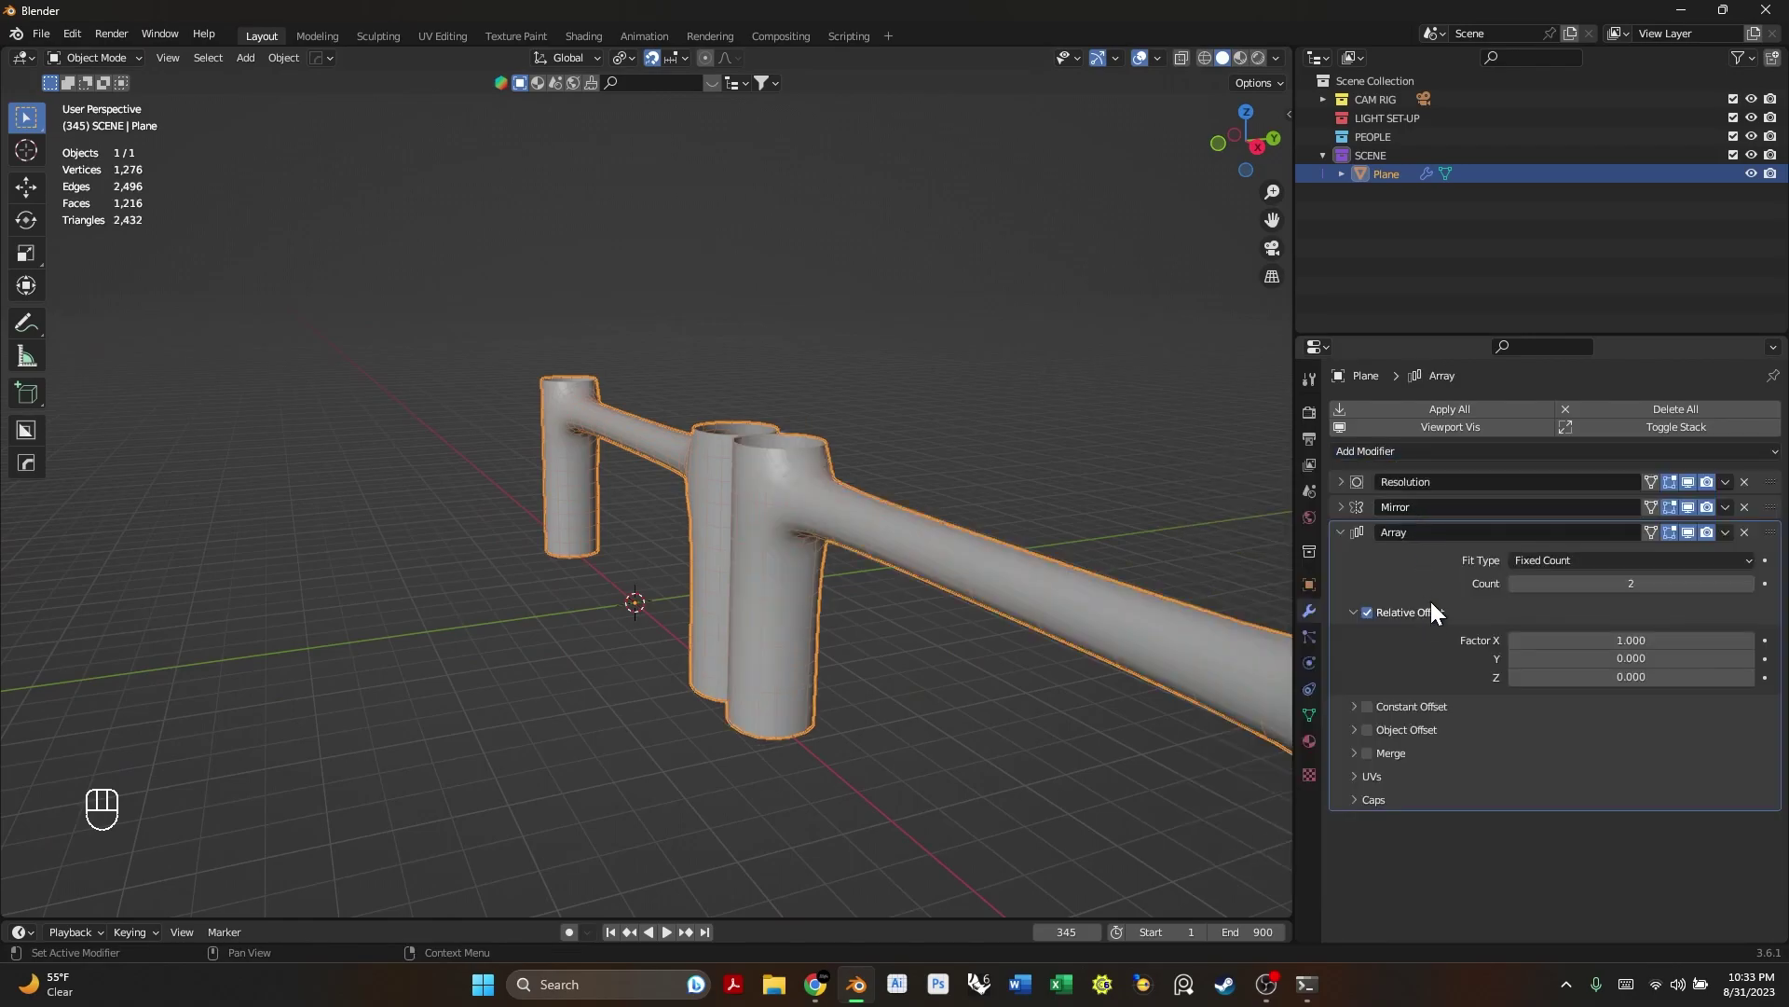
double_click(1415, 529)
type("Lentgh")
key("Return")
mouse_move(797, 577)
middle_mouse_down()
mouse_move(928, 618)
mouse_move(879, 563)
mouse_move(799, 600)
middle_mouse_up()
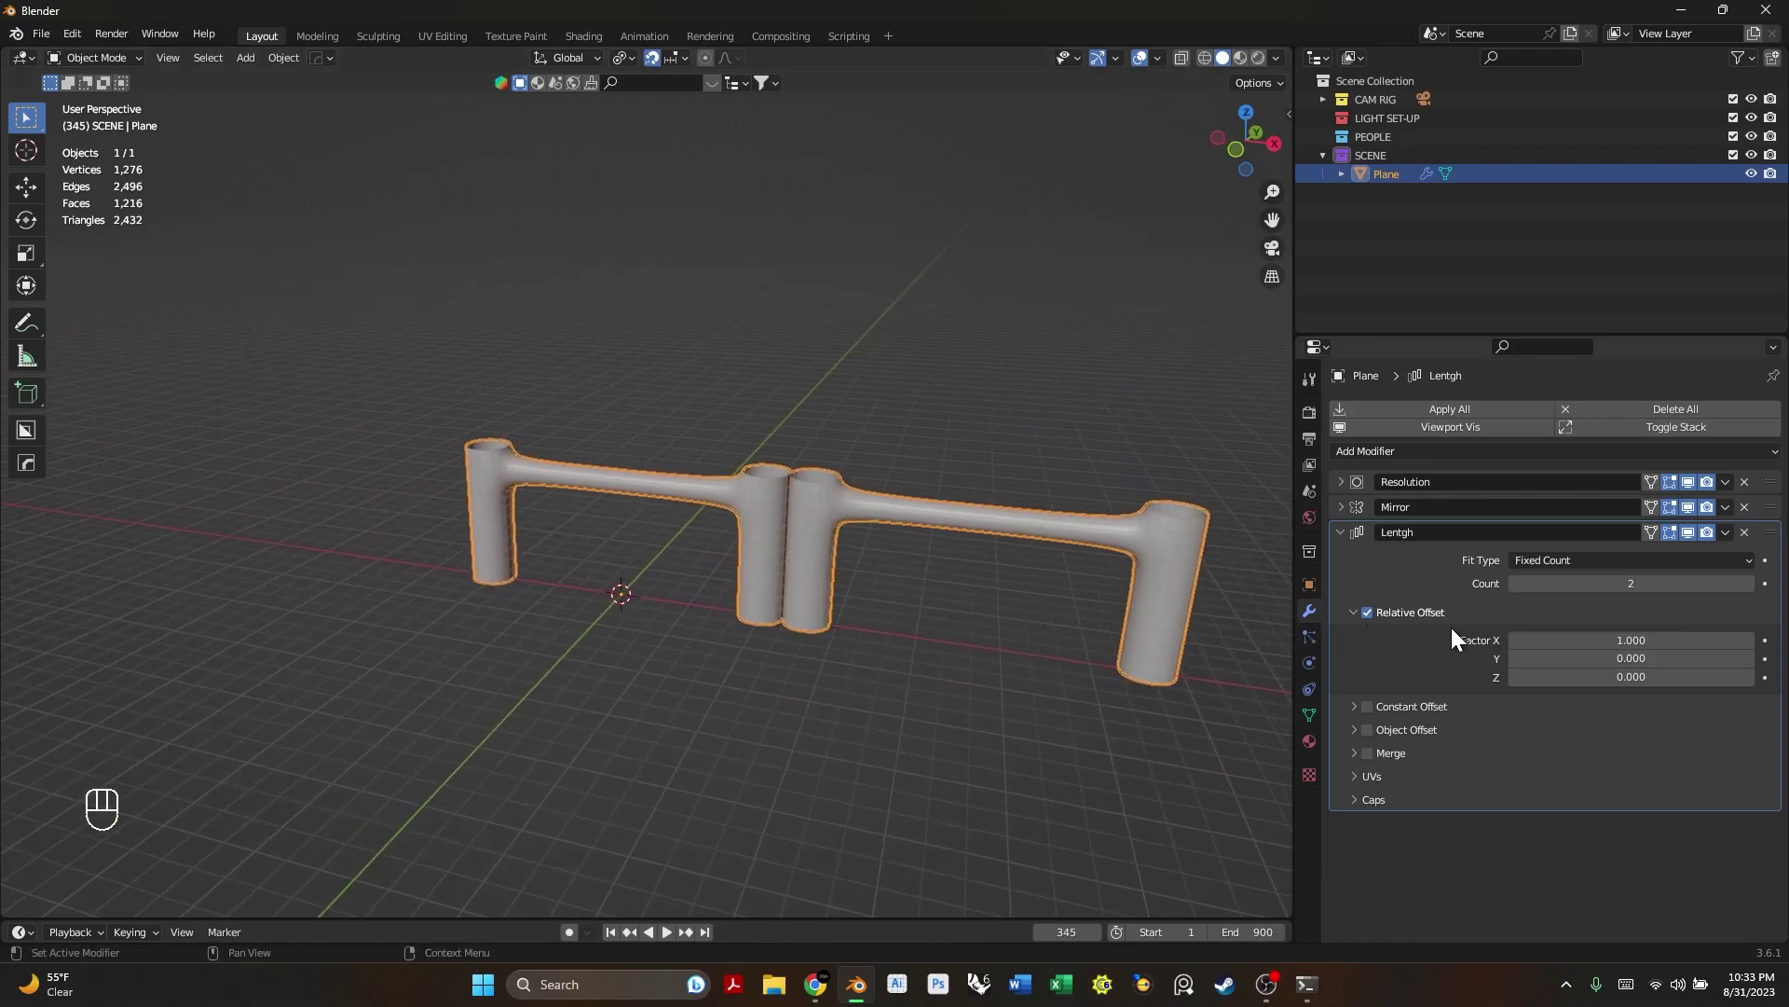
double_click(1420, 532)
type("Lentgh")
key("Return")
double_click(1421, 532)
type("Len")
key("Return")
- Set the array Count to 14
left_click(1660, 584)
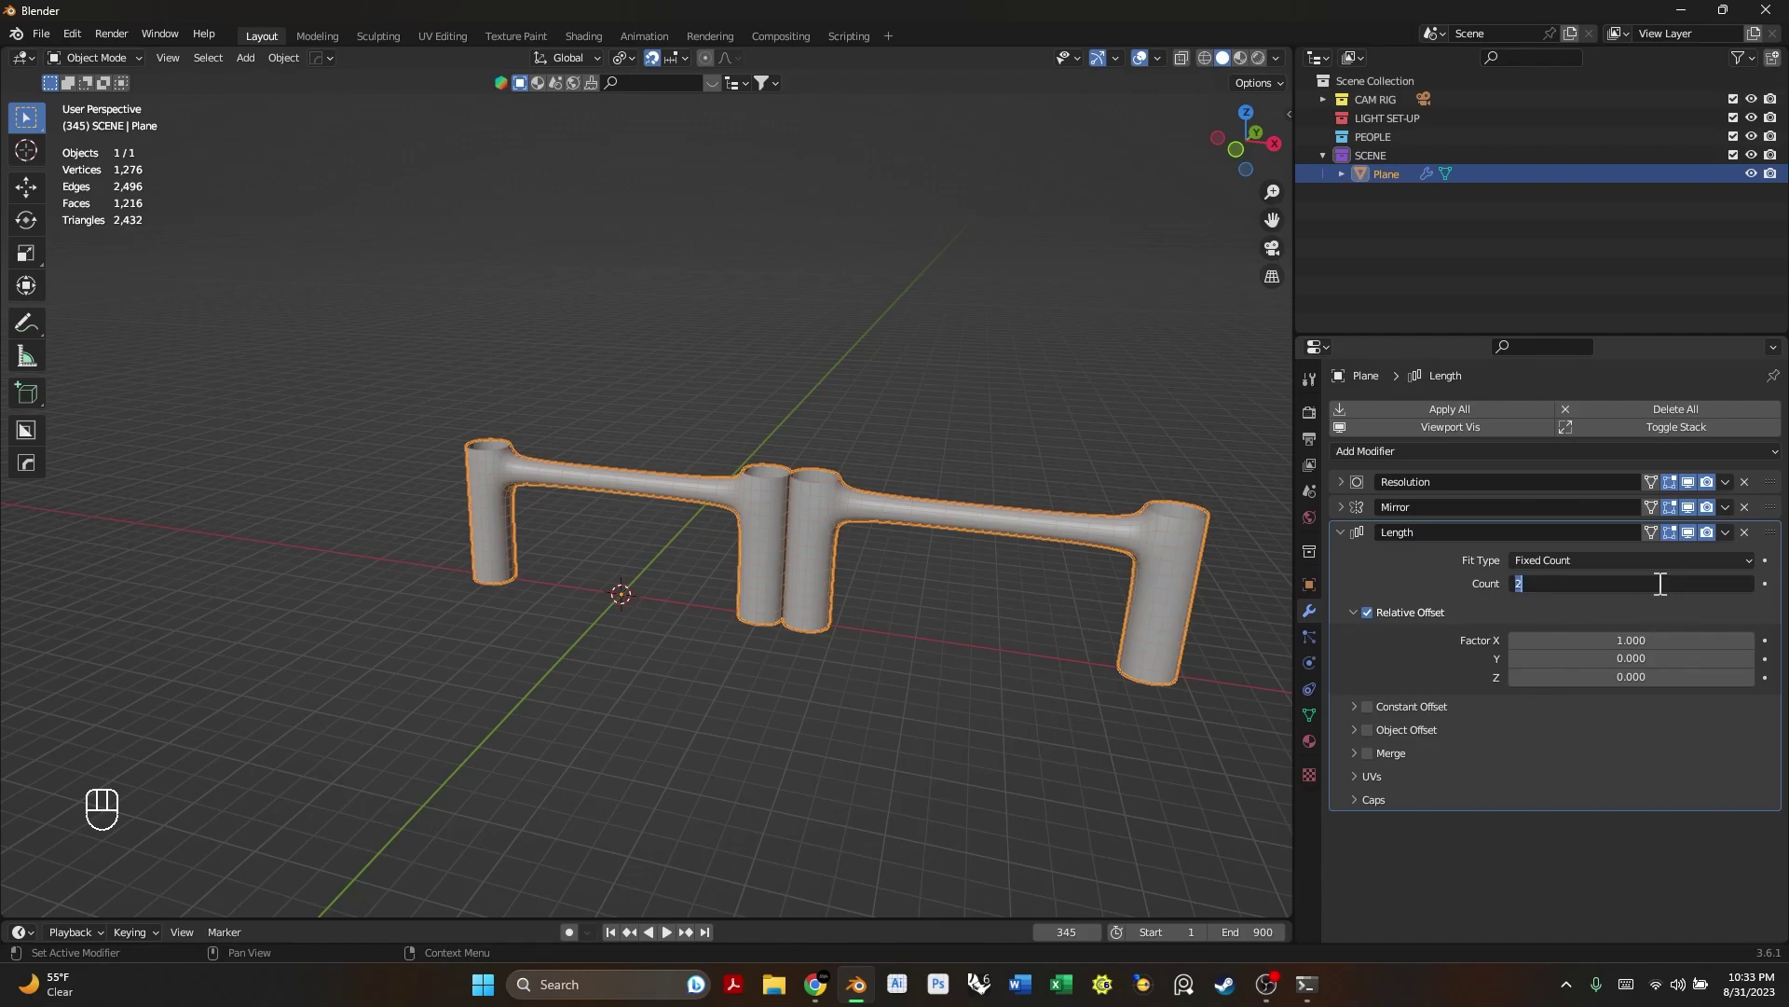
type("14")
key("Return")
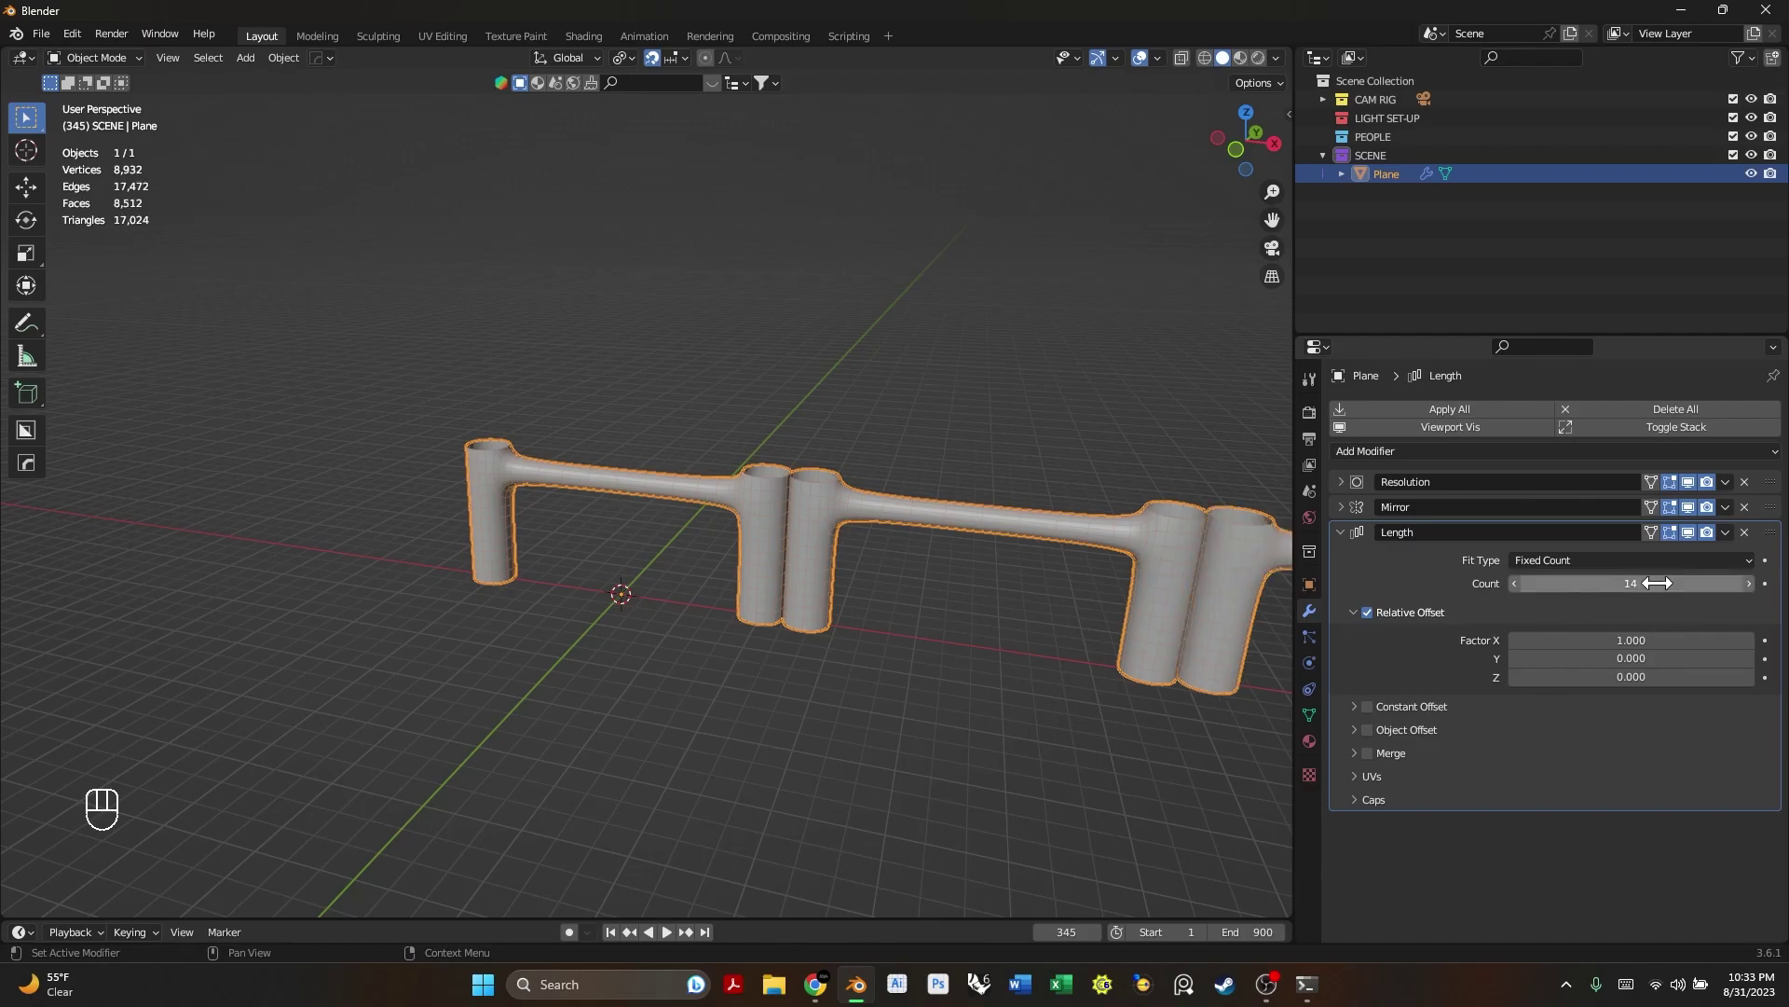
scroll(913, 416, "down", 3)
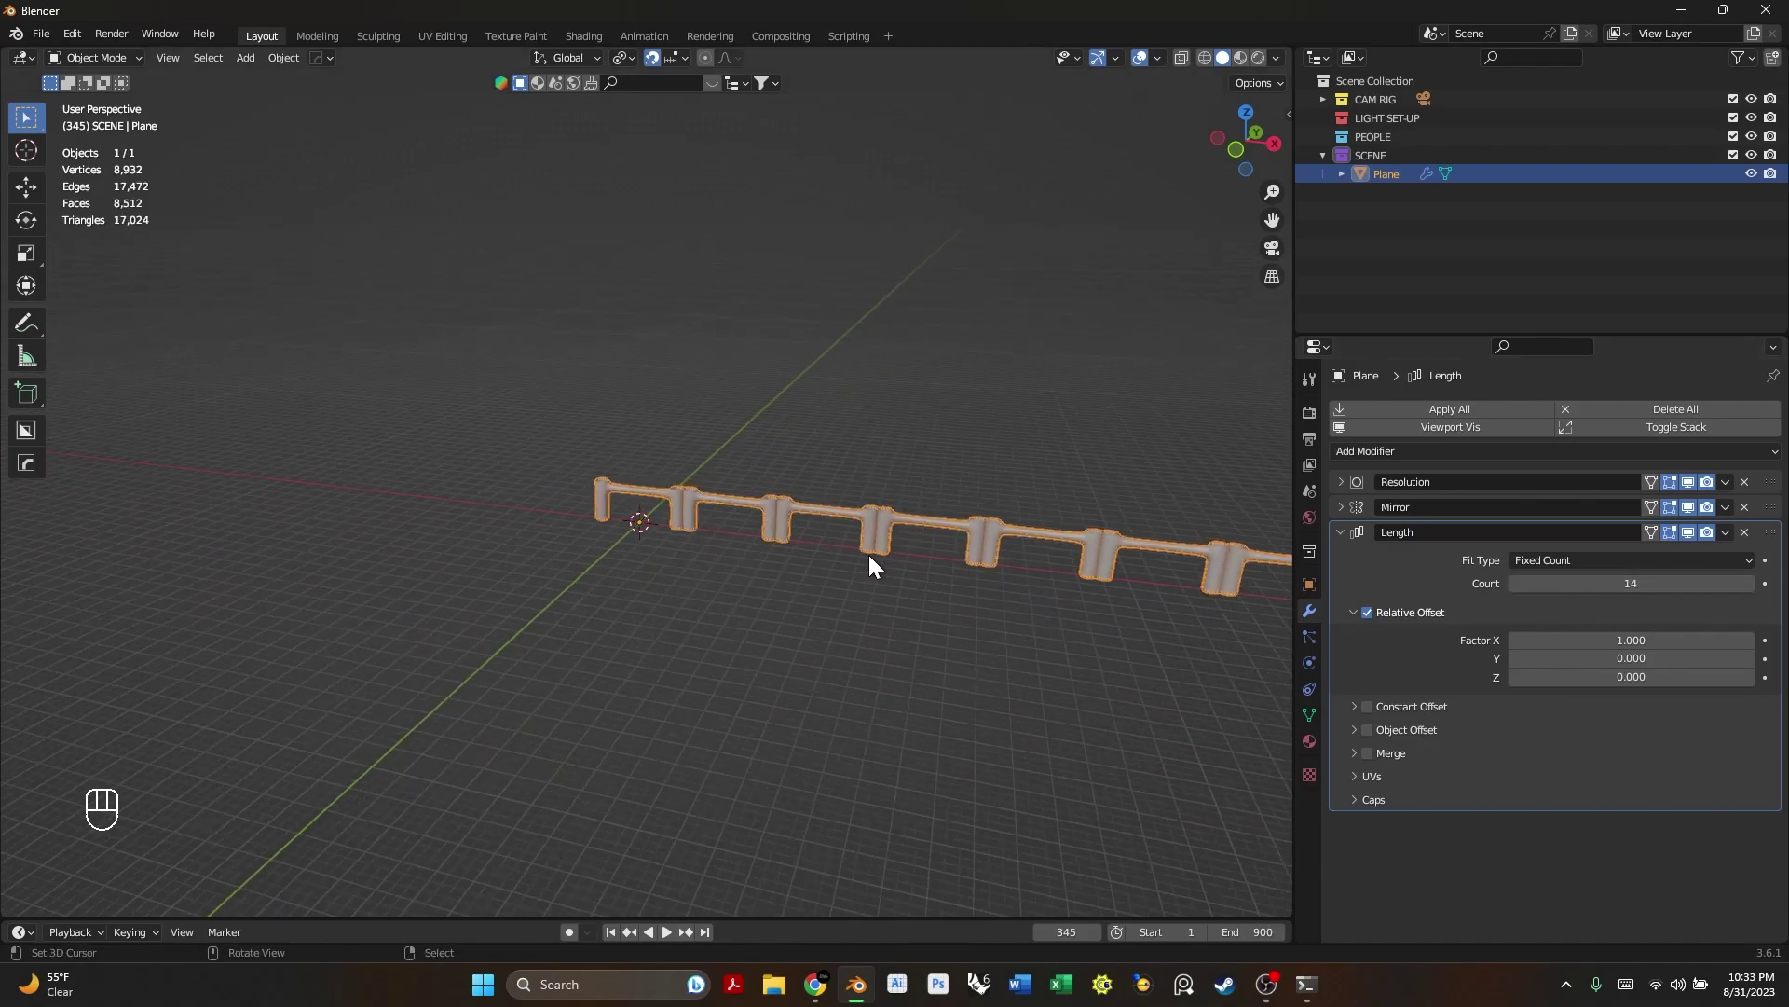
scroll(643, 514, "up", 5)
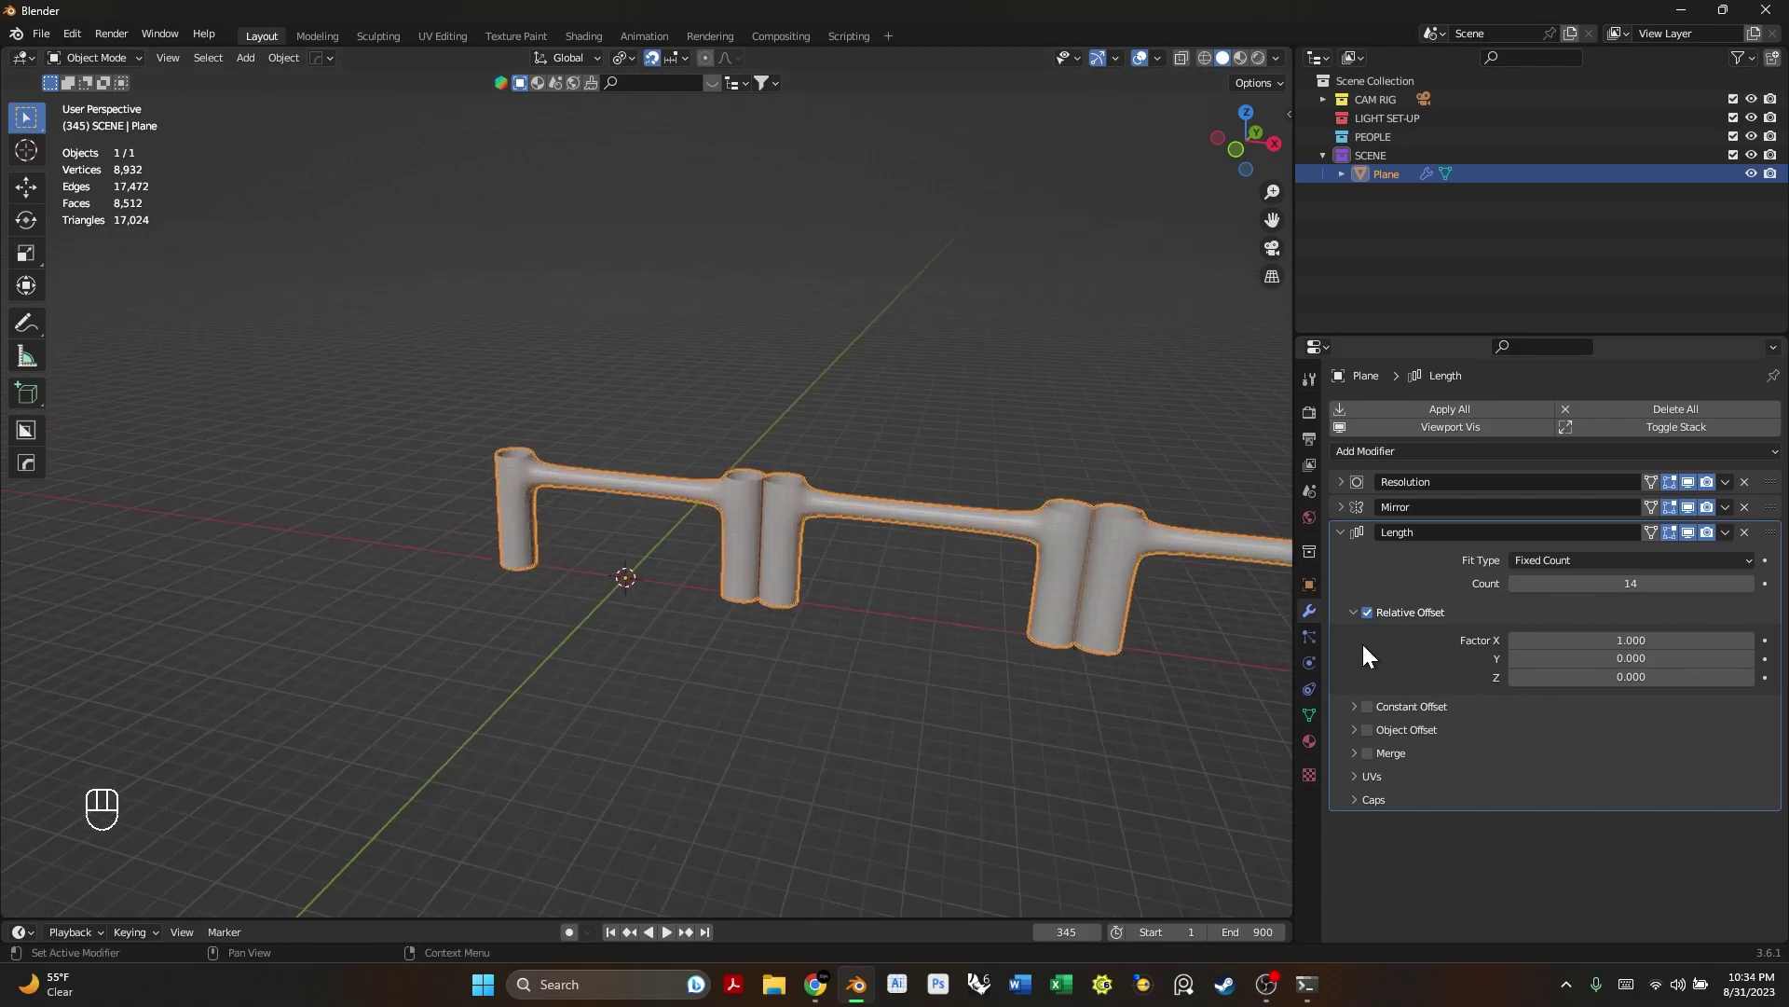
- Set Relative Offset X to 0 and Z to 1 so the copies stack upward
left_click(1606, 639)
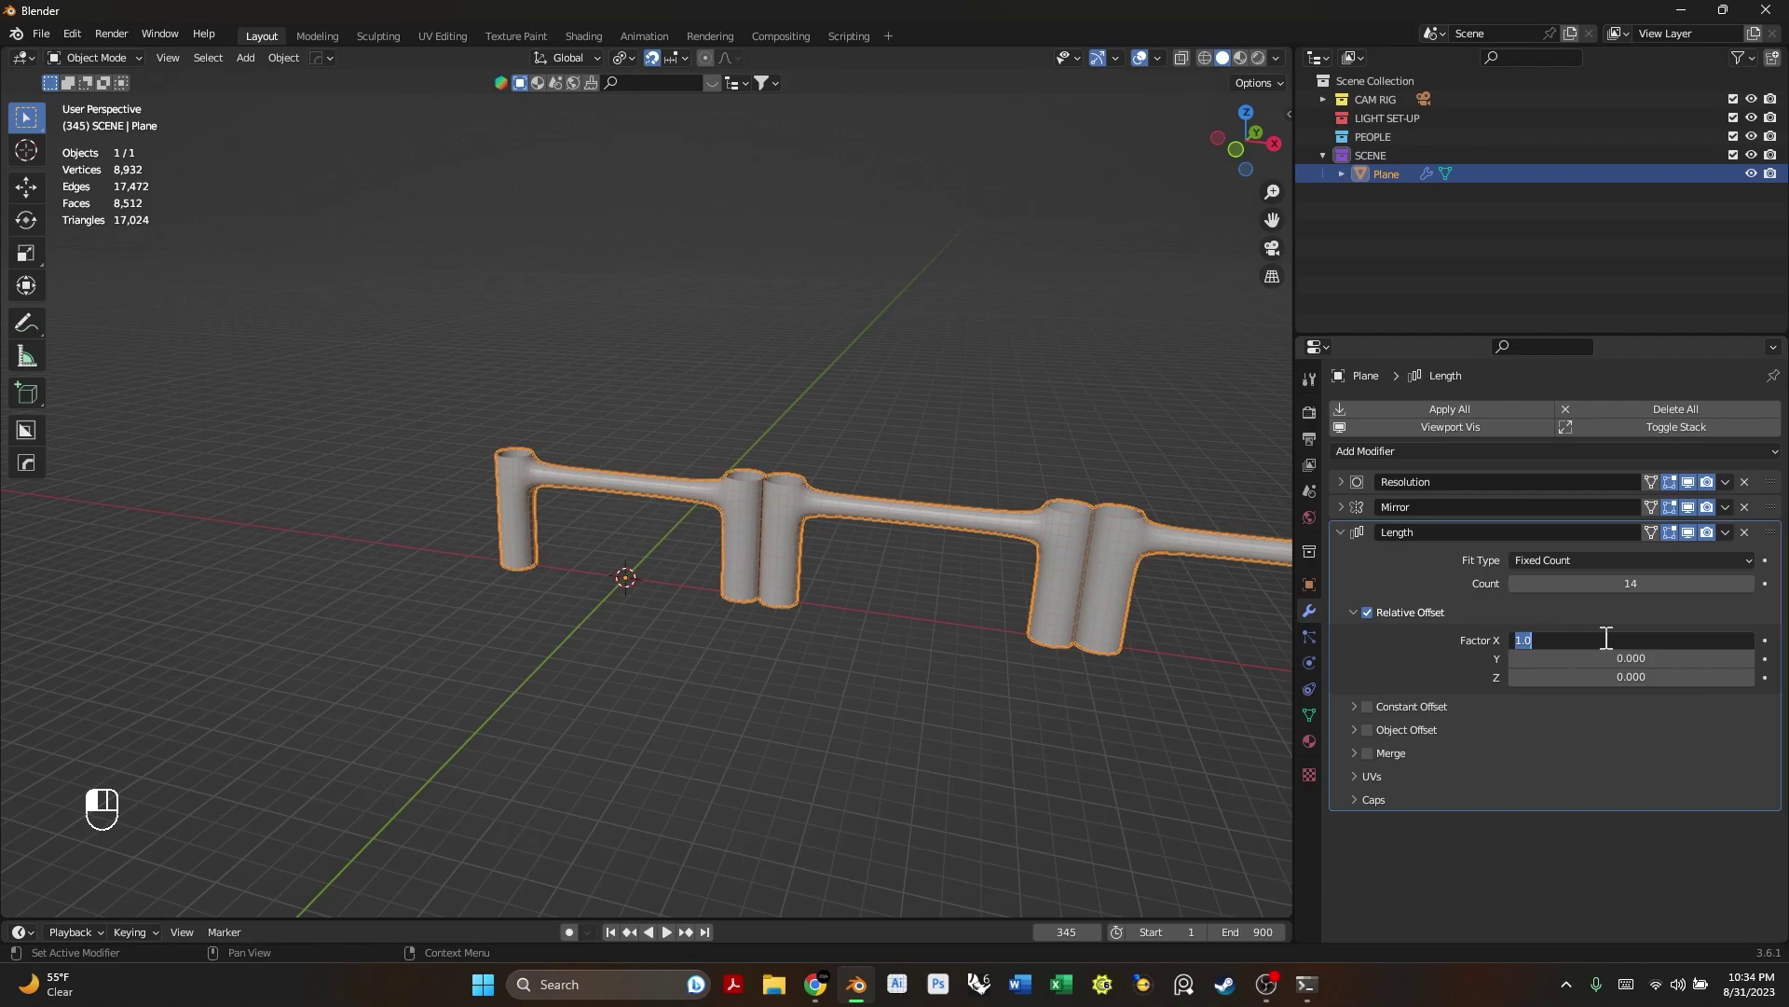
type("0")
key("Return")
left_click(1572, 678)
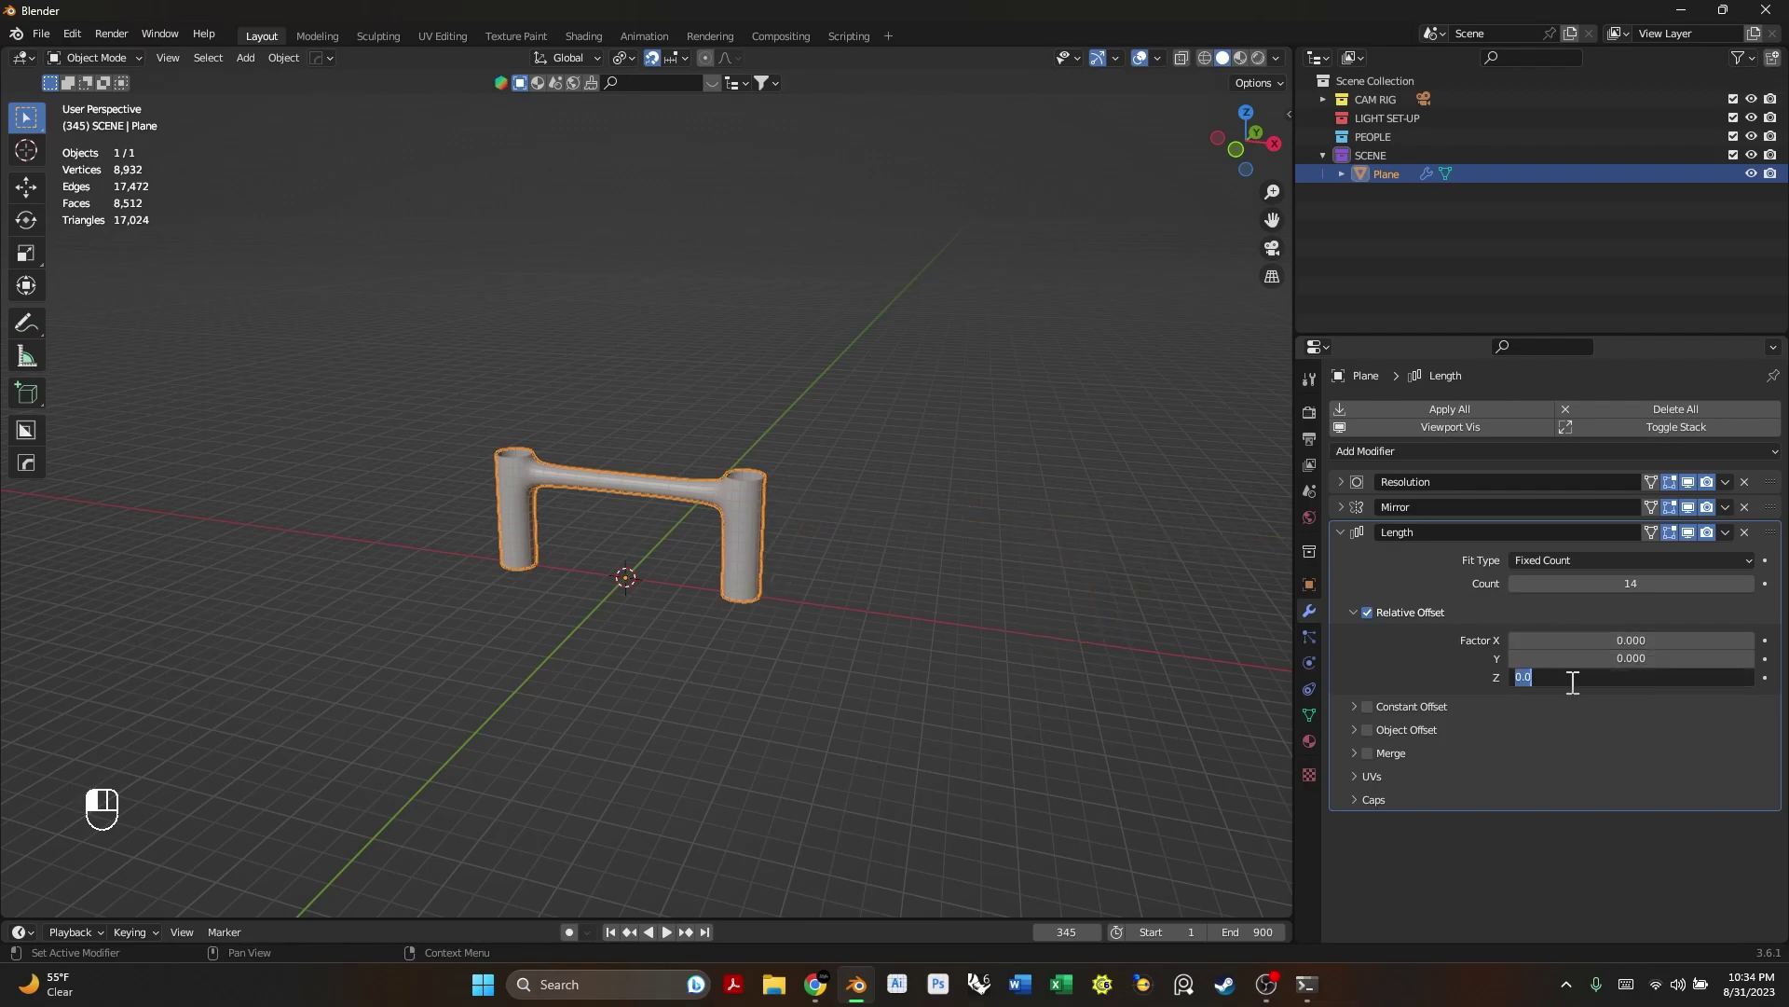
type("1")
key("Return")
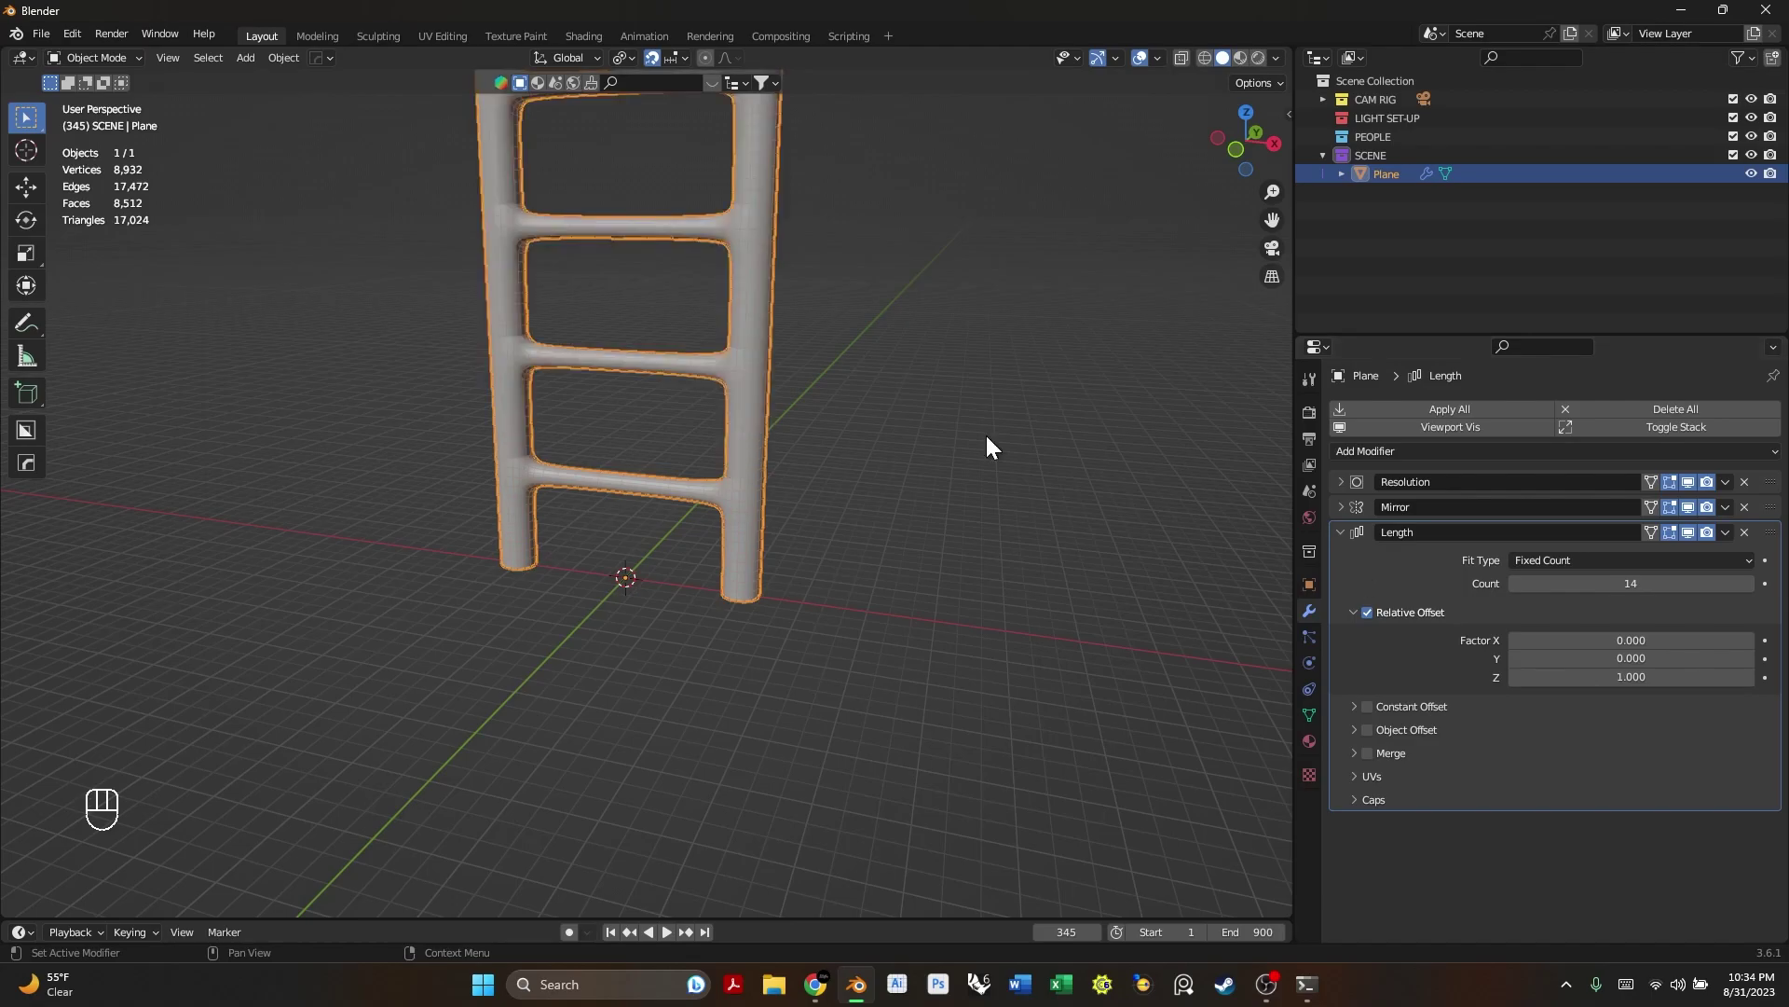
scroll(574, 309, "down", 4)
middle_click_drag(574, 310, 715, 472)
middle_click_drag(736, 653, 753, 577, "shift")
scroll(811, 552, "up", 3)
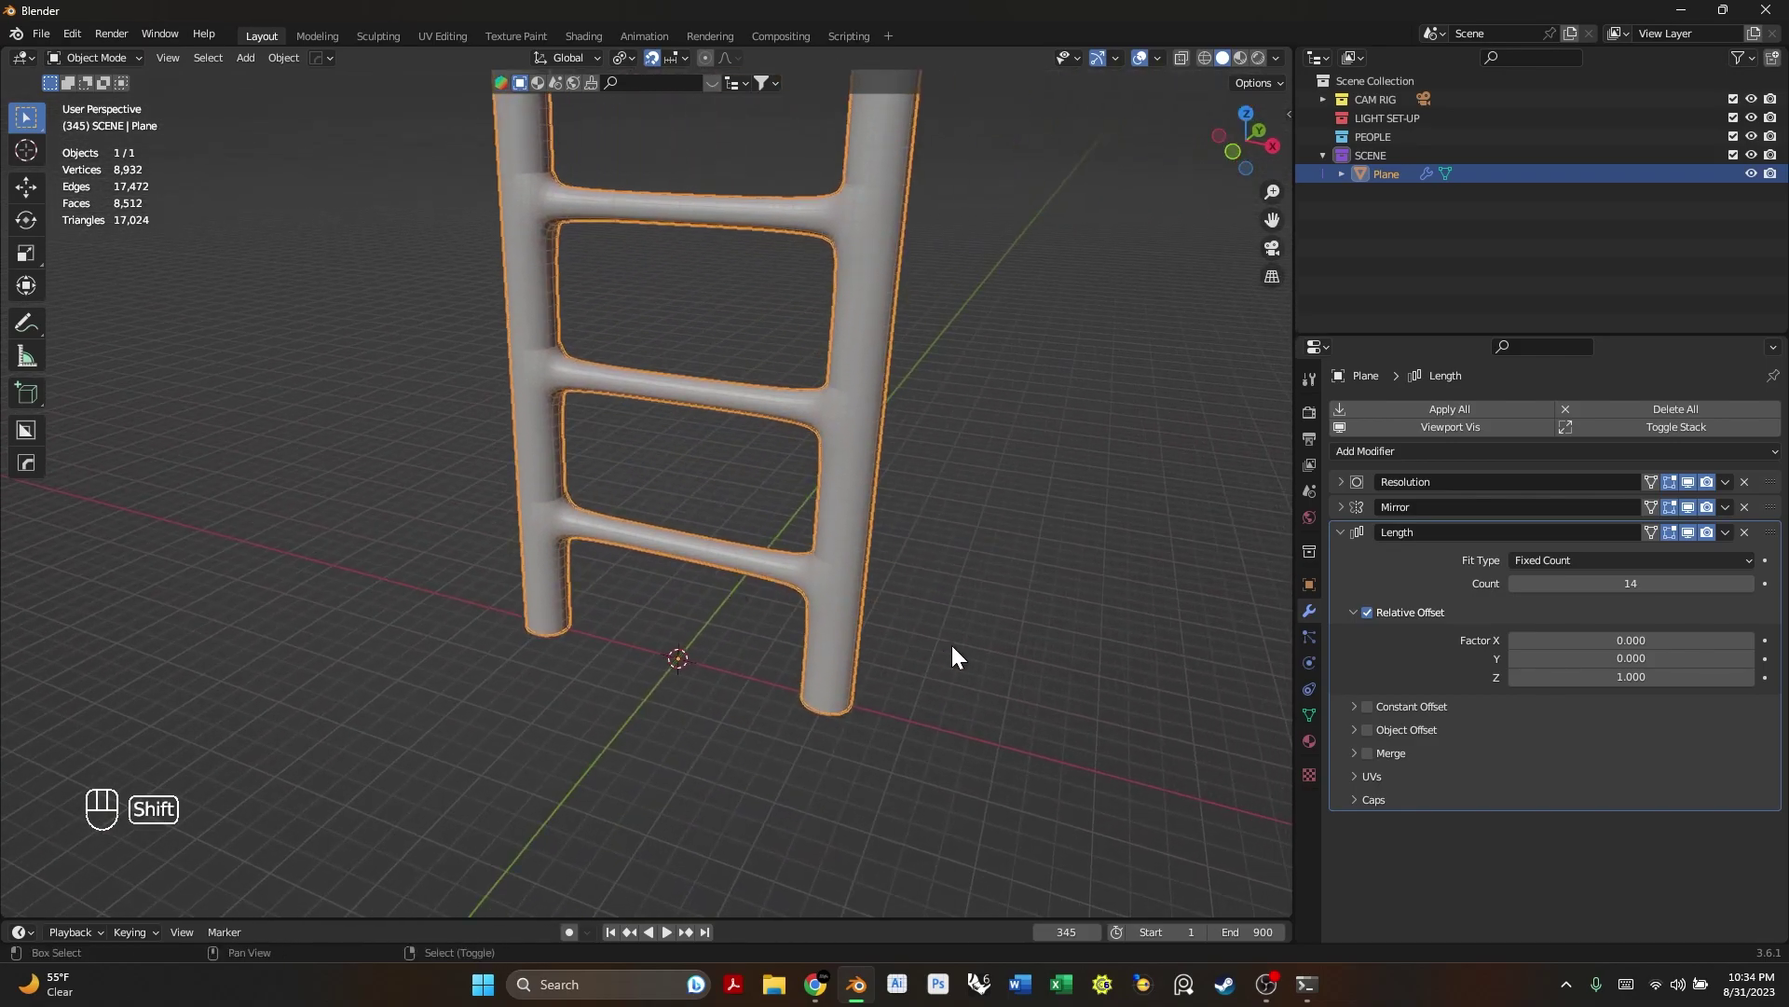
middle_click_drag(951, 641, 882, 623, "shift")
- Collapse the Length array and add a Simple Deform twist modifier
left_click(1343, 530)
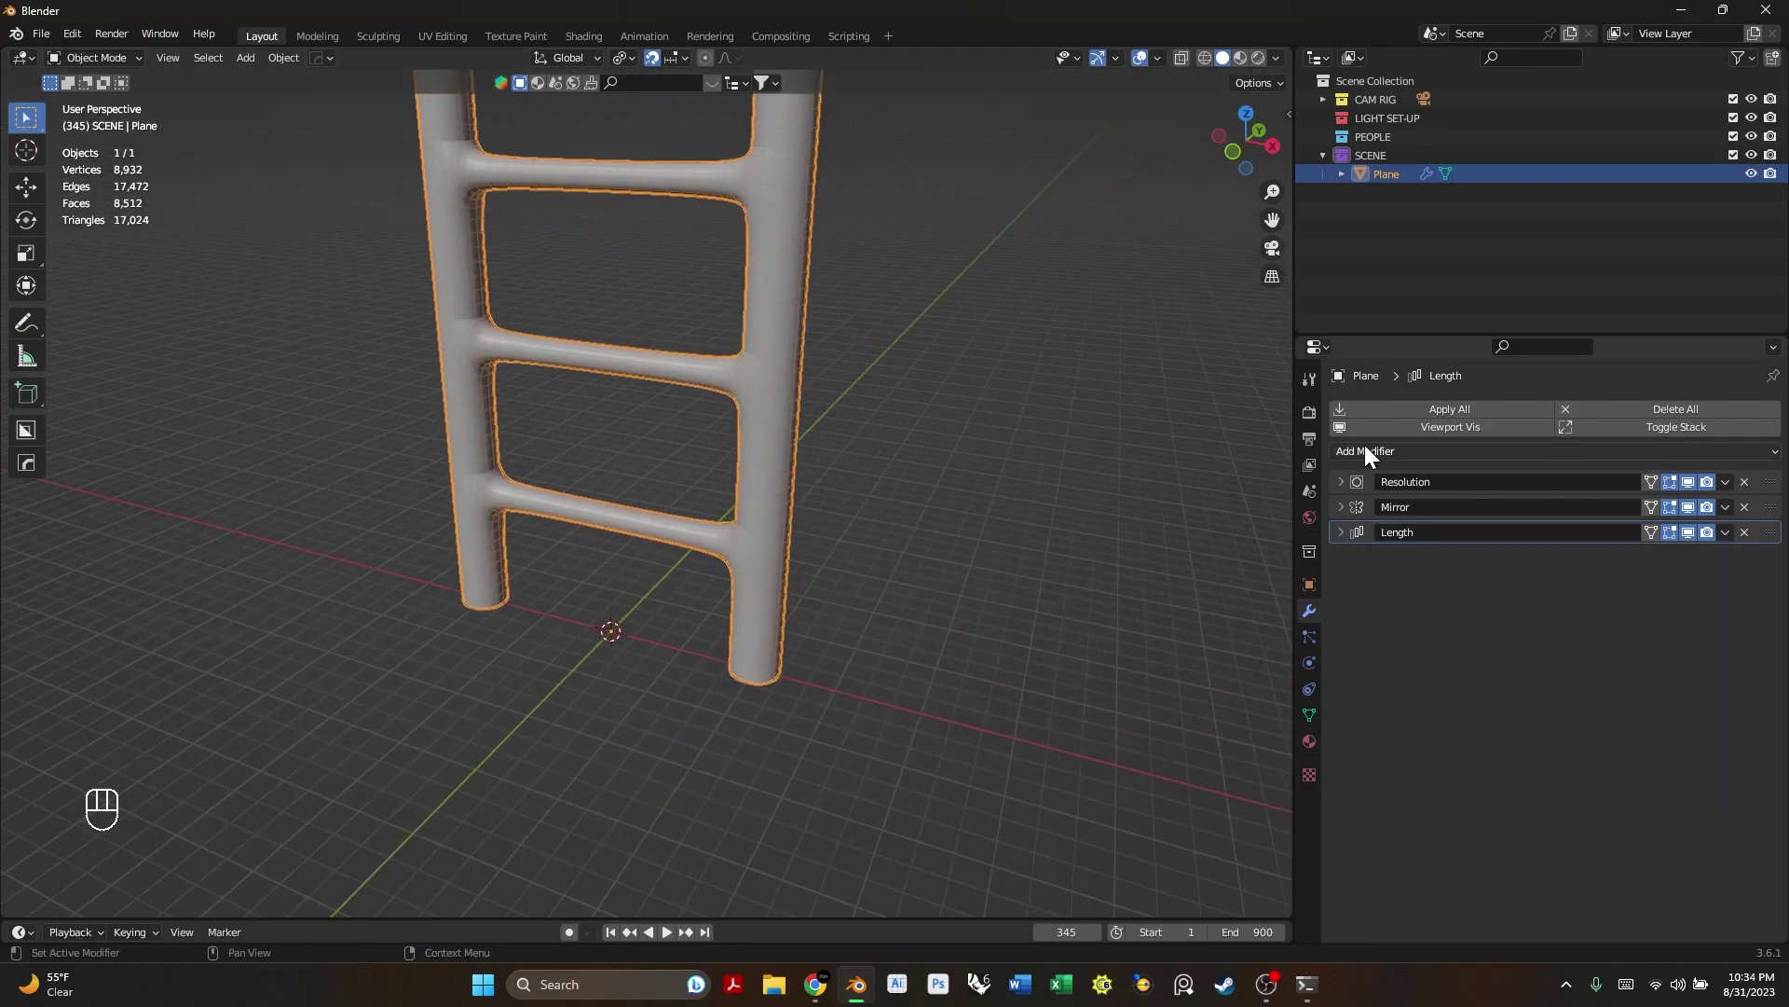
left_click(1366, 451)
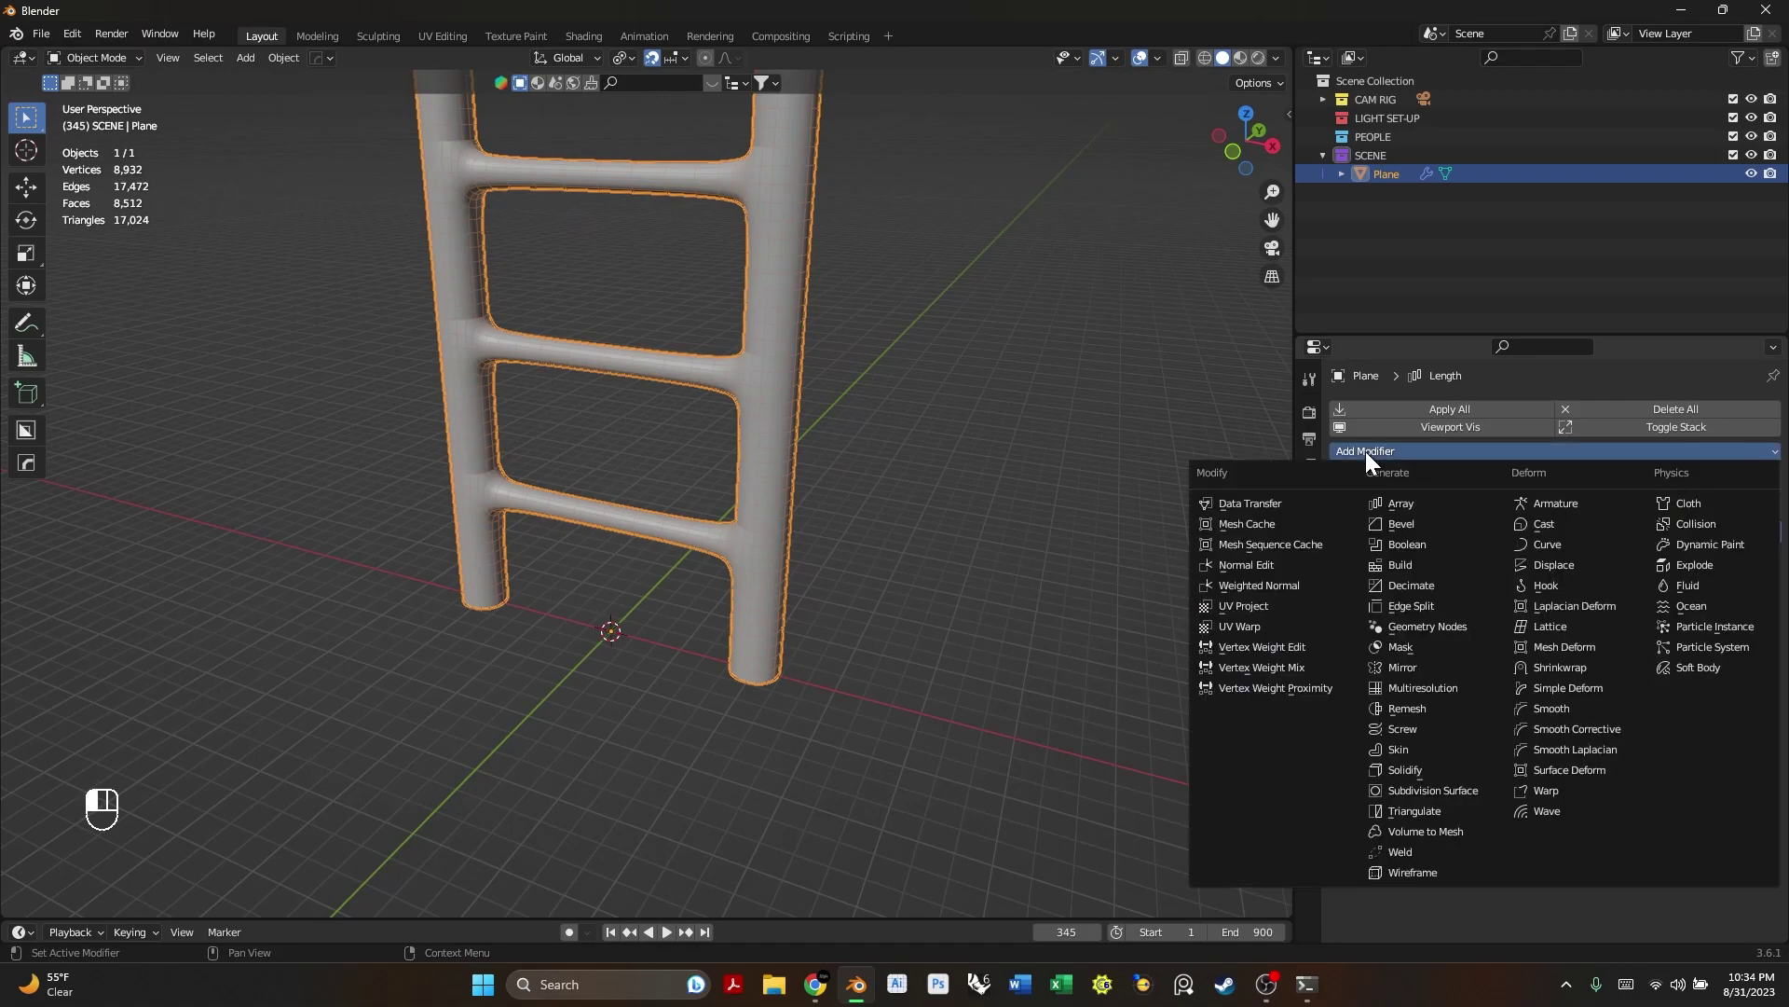
left_click(1583, 690)
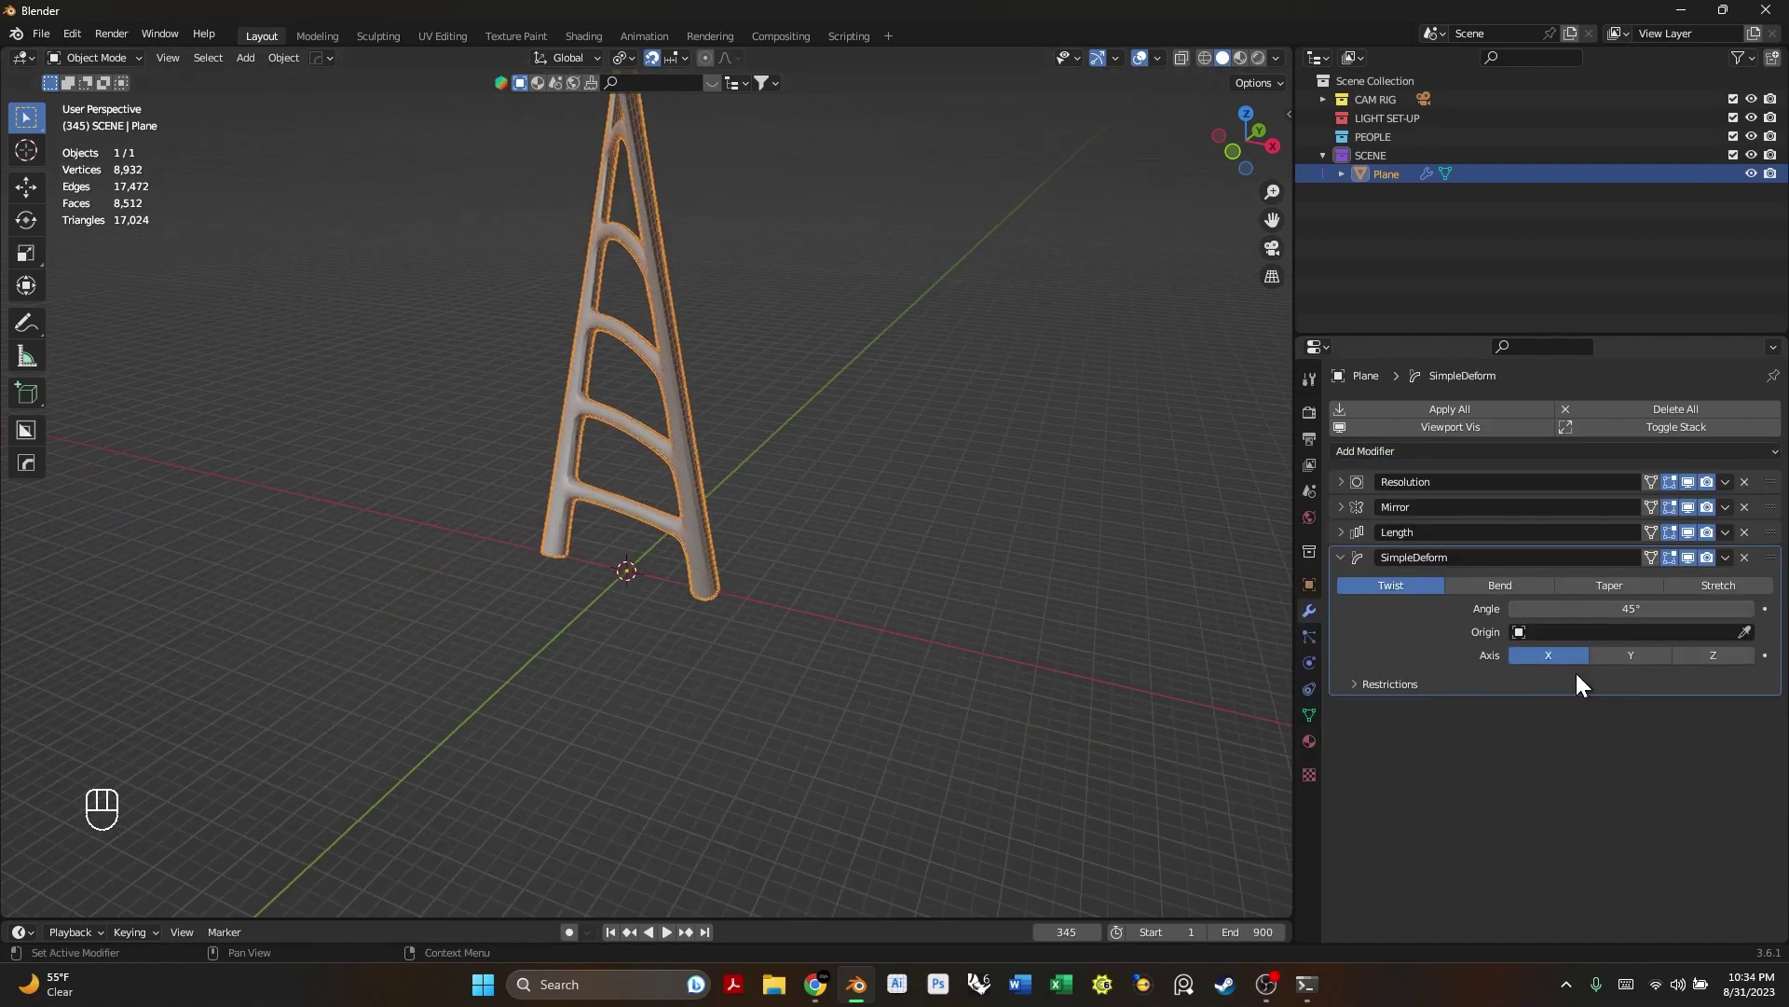
middle_click_drag(1212, 578, 994, 576)
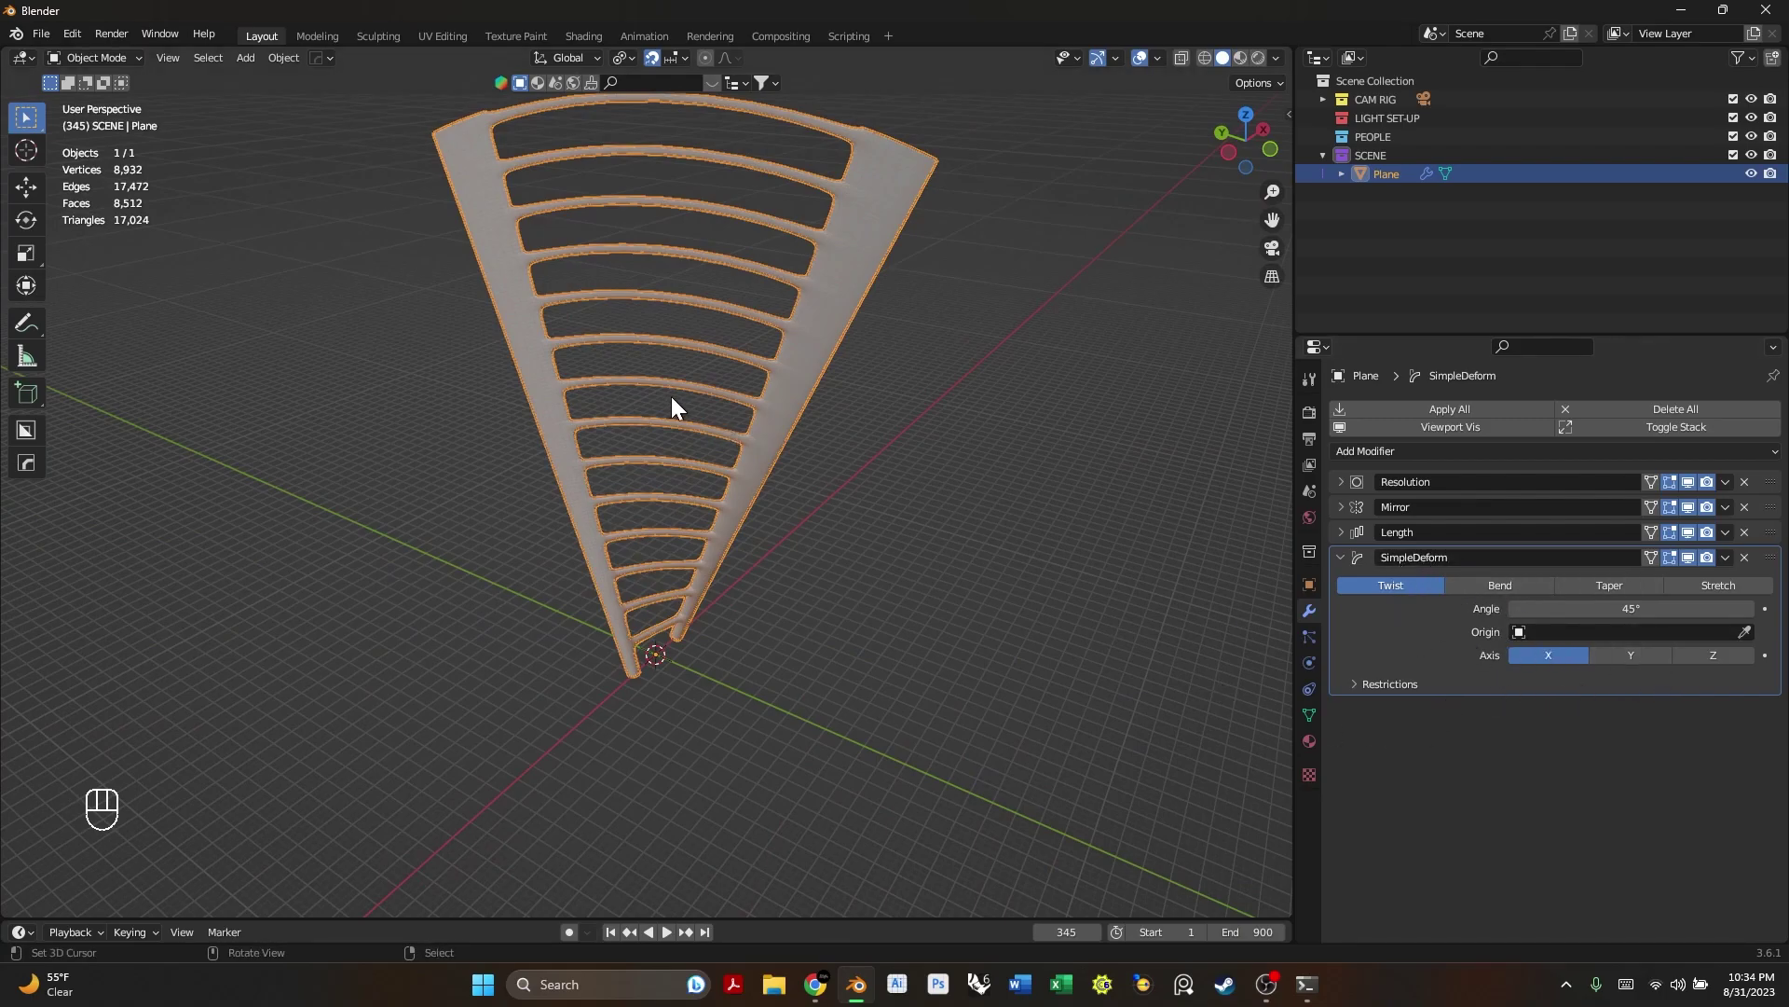
middle_click_drag(671, 395, 1073, 559)
scroll(988, 573, "down", 5)
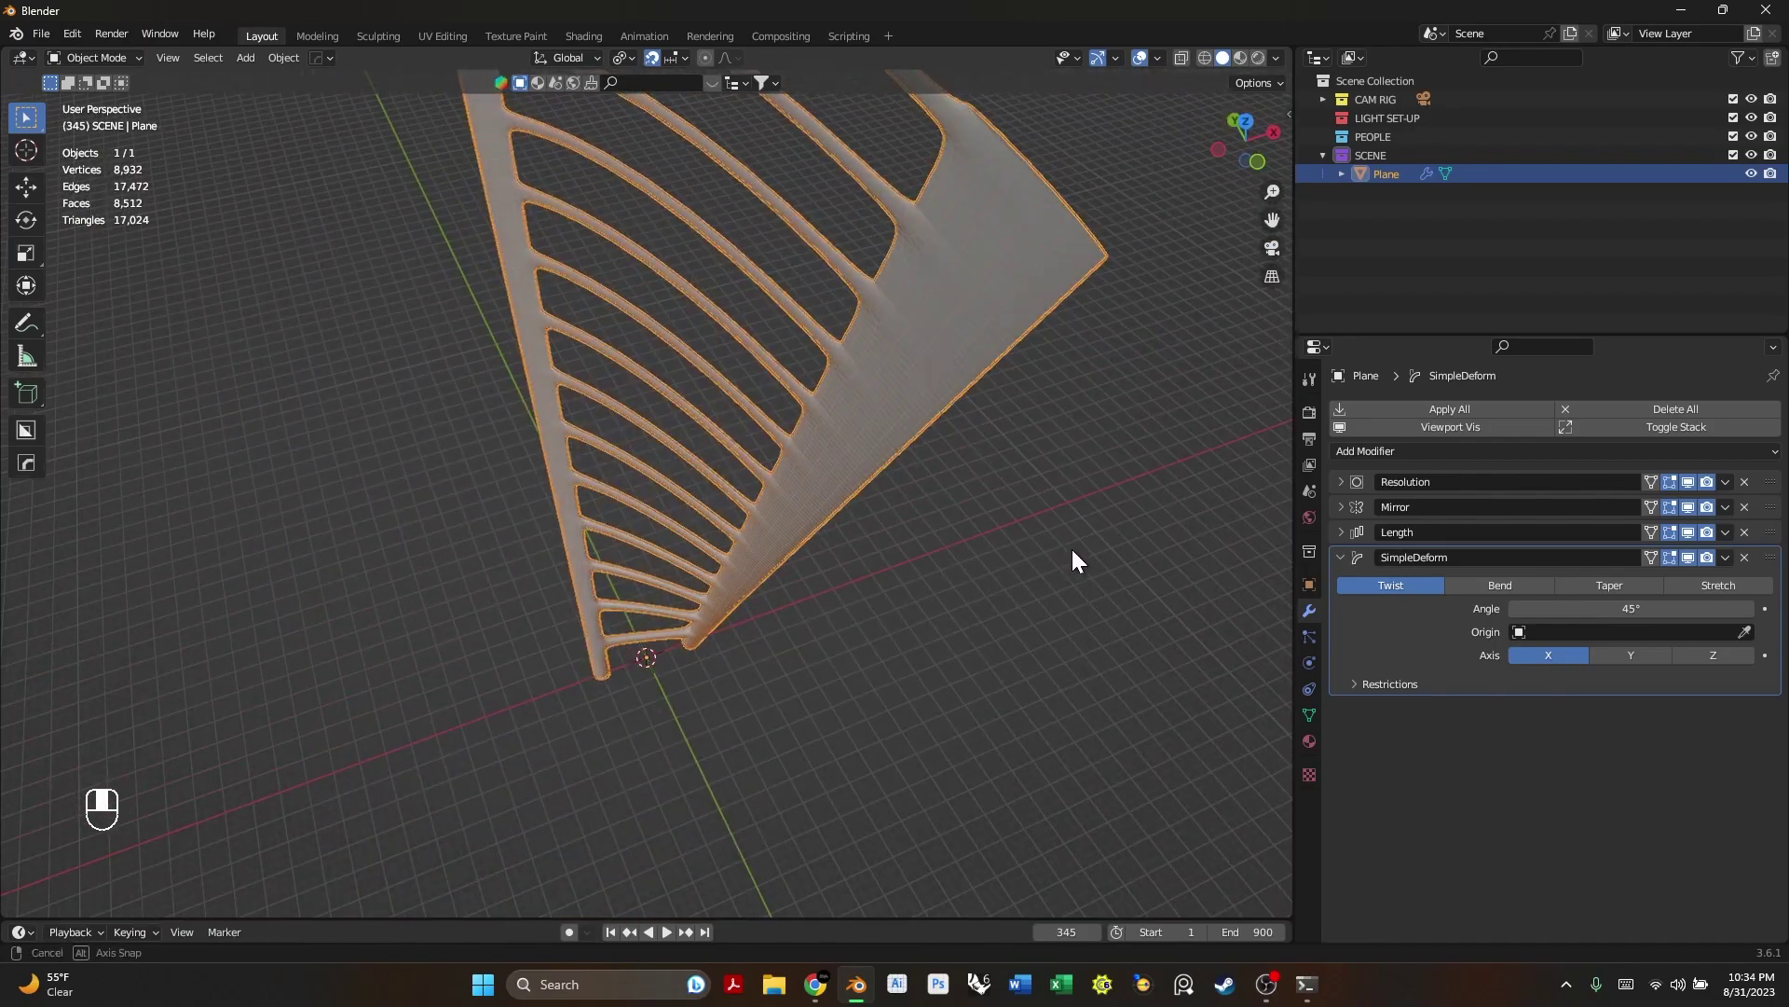
- Set the twist Axis to Z and the Angle to 360°
left_click(1715, 656)
middle_click_drag(633, 692, 671, 759)
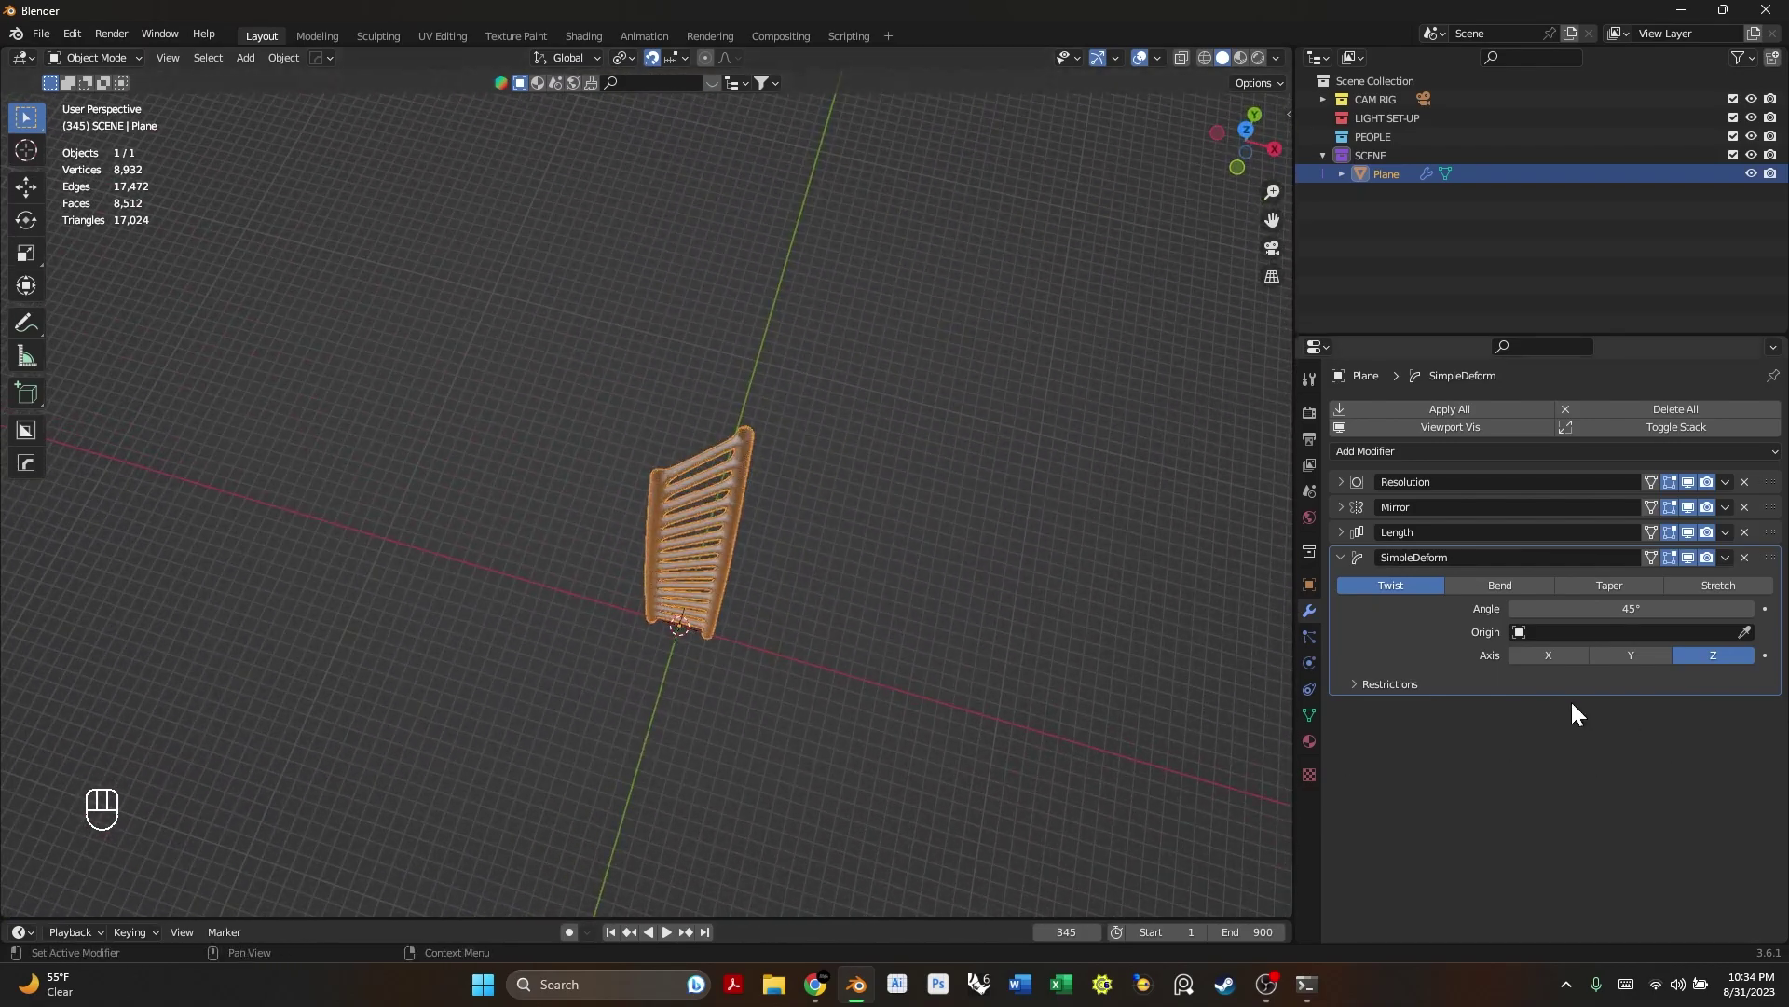
left_click(1561, 607)
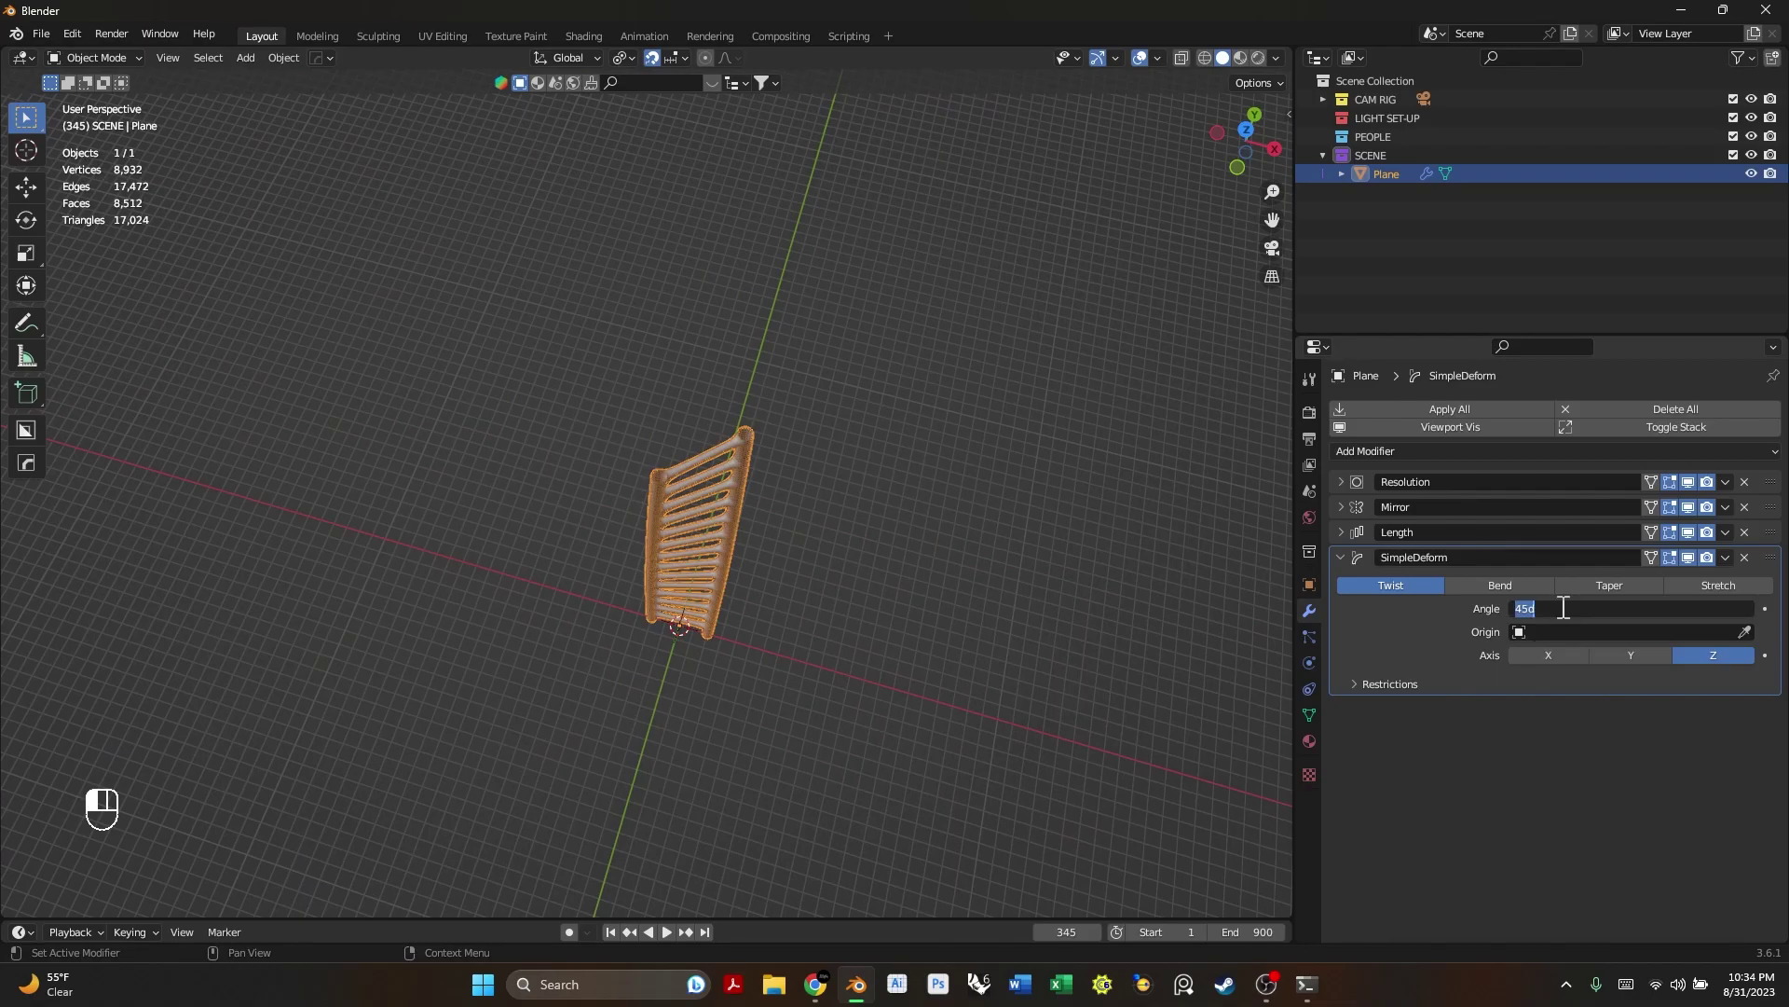
type("360")
key("Return")
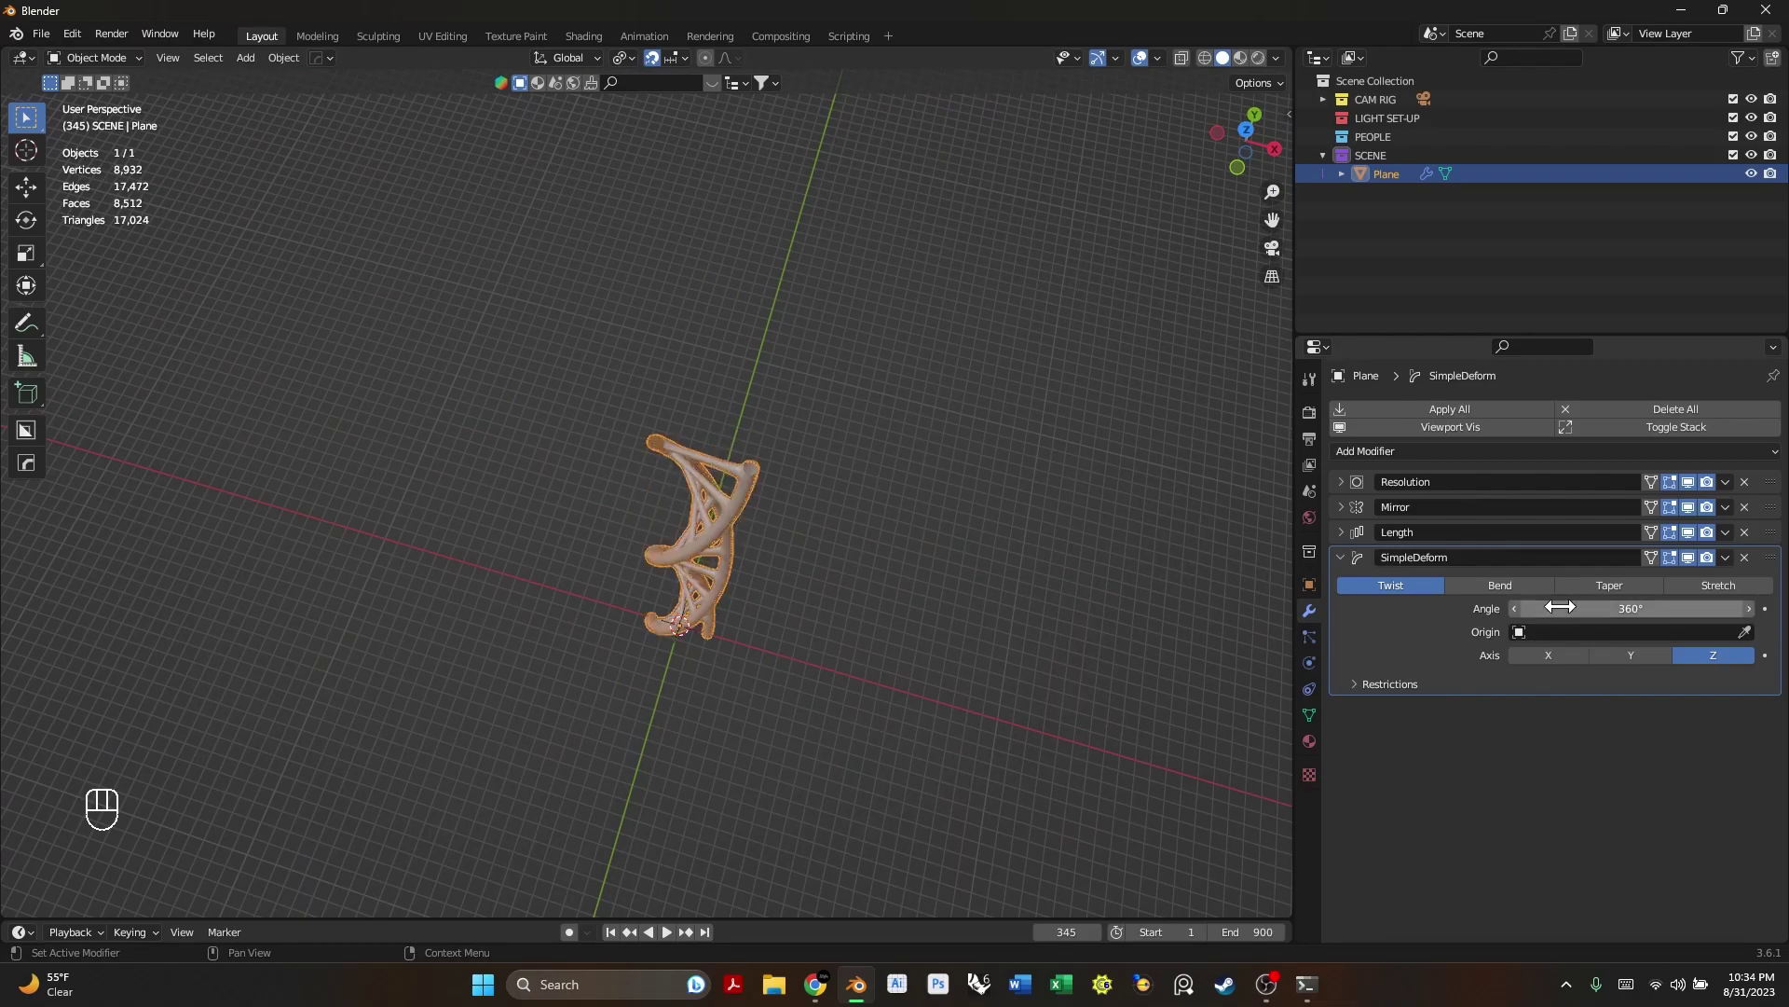
middle_click_drag(689, 596, 635, 404)
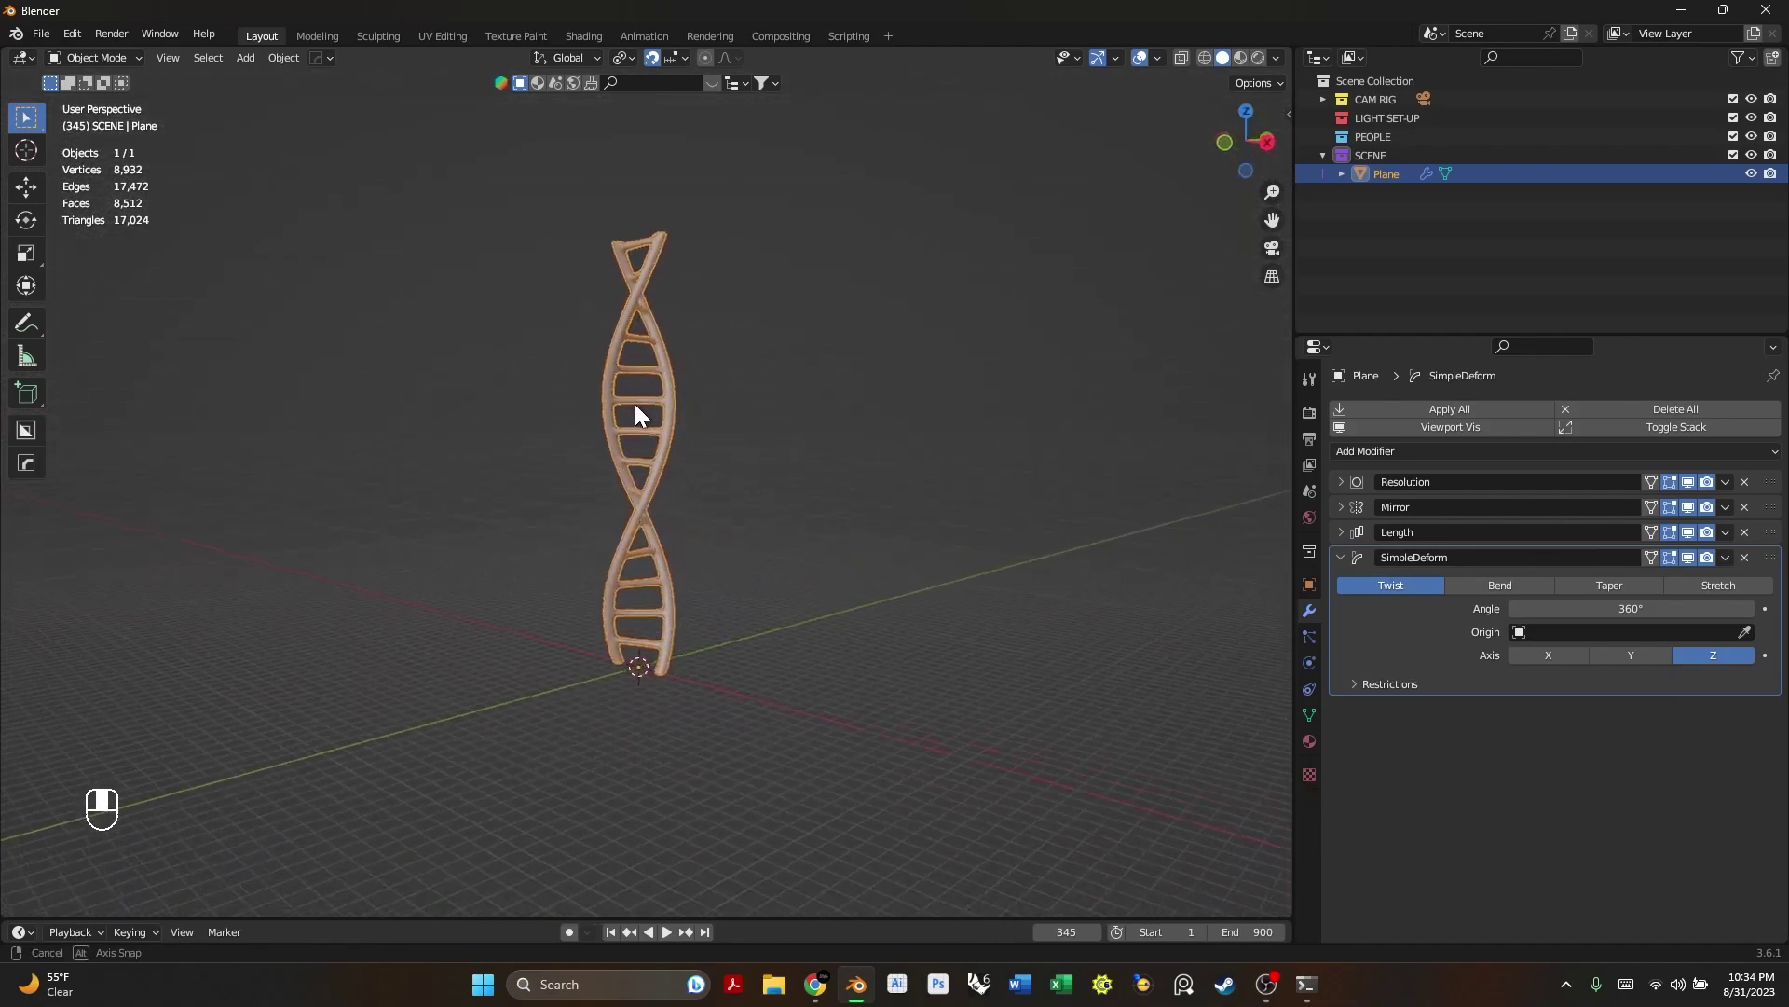
scroll(637, 468, "up", 3)
middle_click_drag(637, 468, 742, 552)
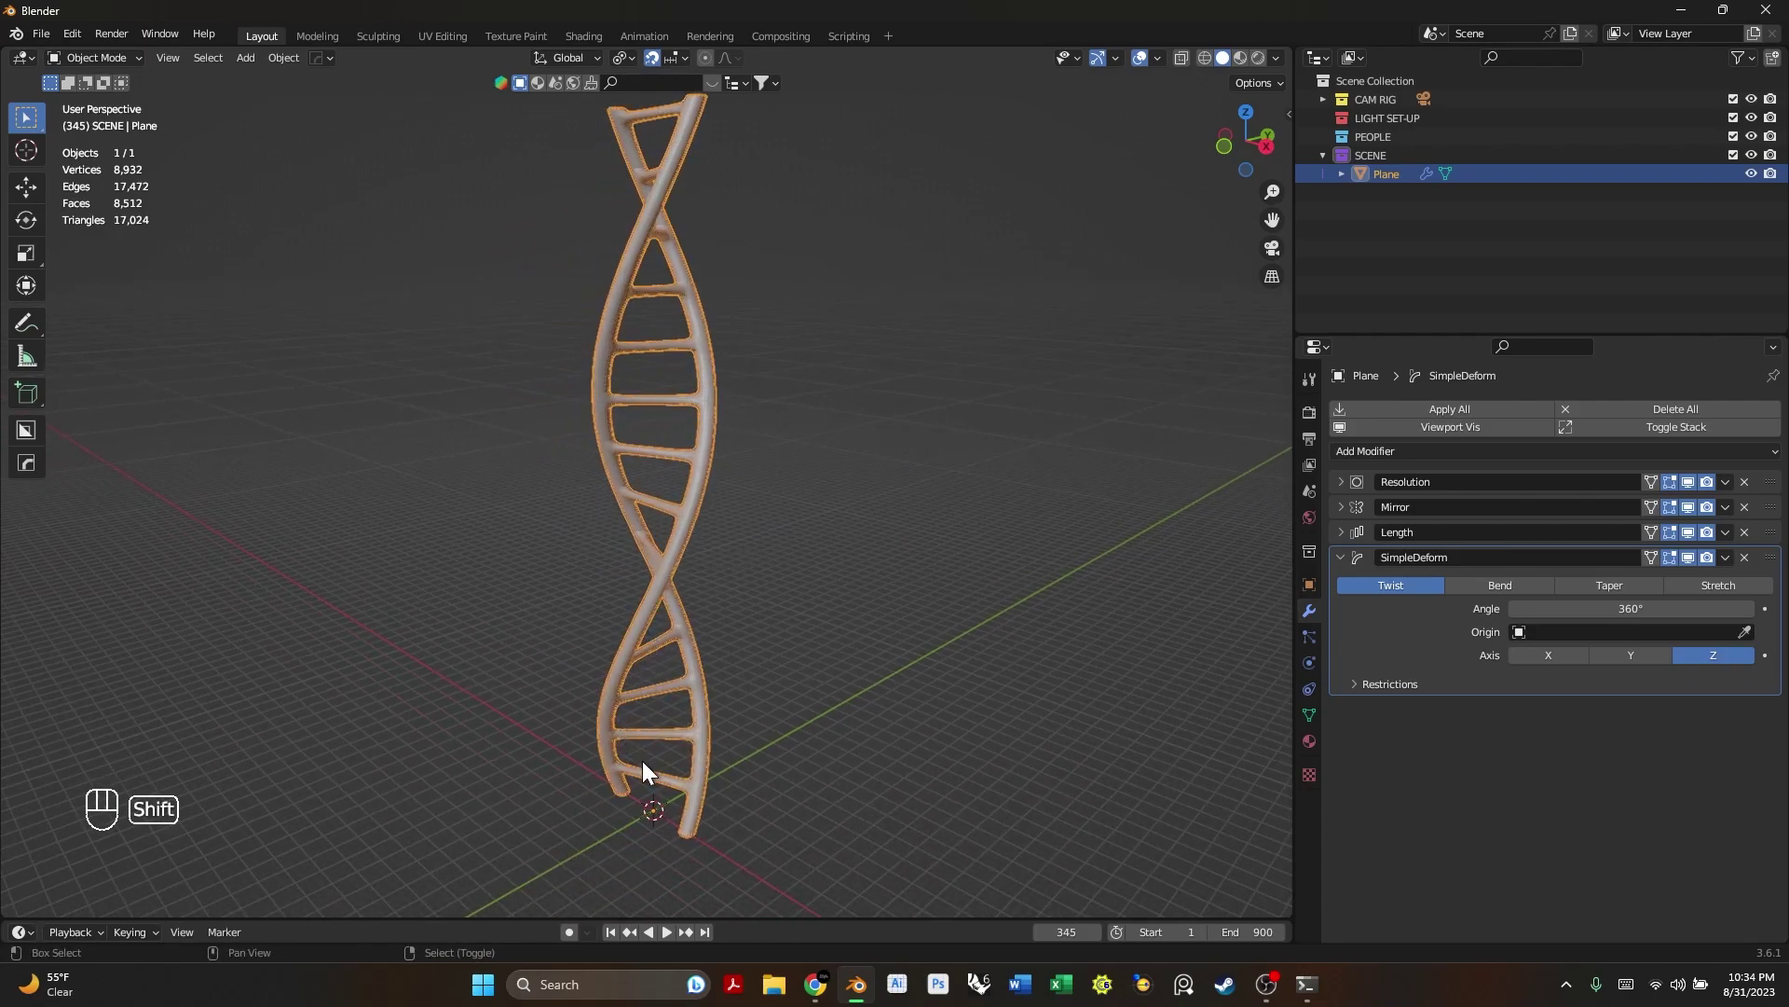
middle_click_drag(640, 771, 867, 573, "shift")
scroll(723, 606, "up", 6)
scroll(835, 440, "down", 5)
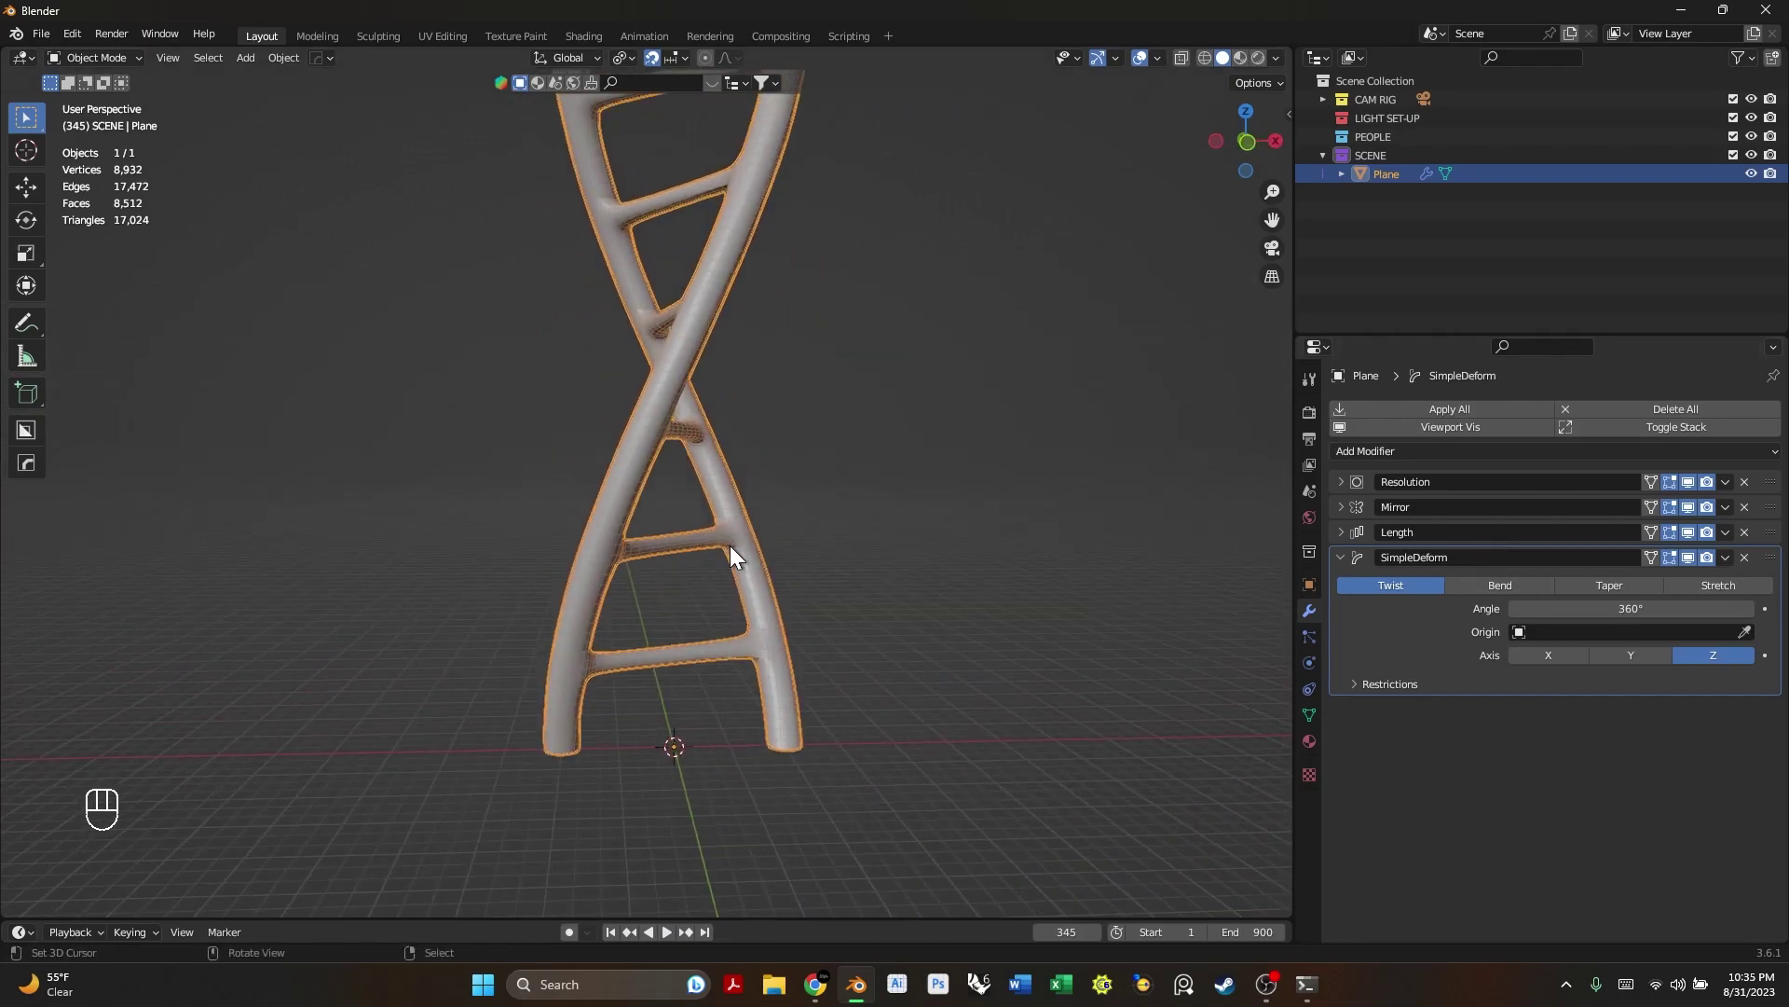
middle_click_drag(847, 423, 841, 578, "shift")
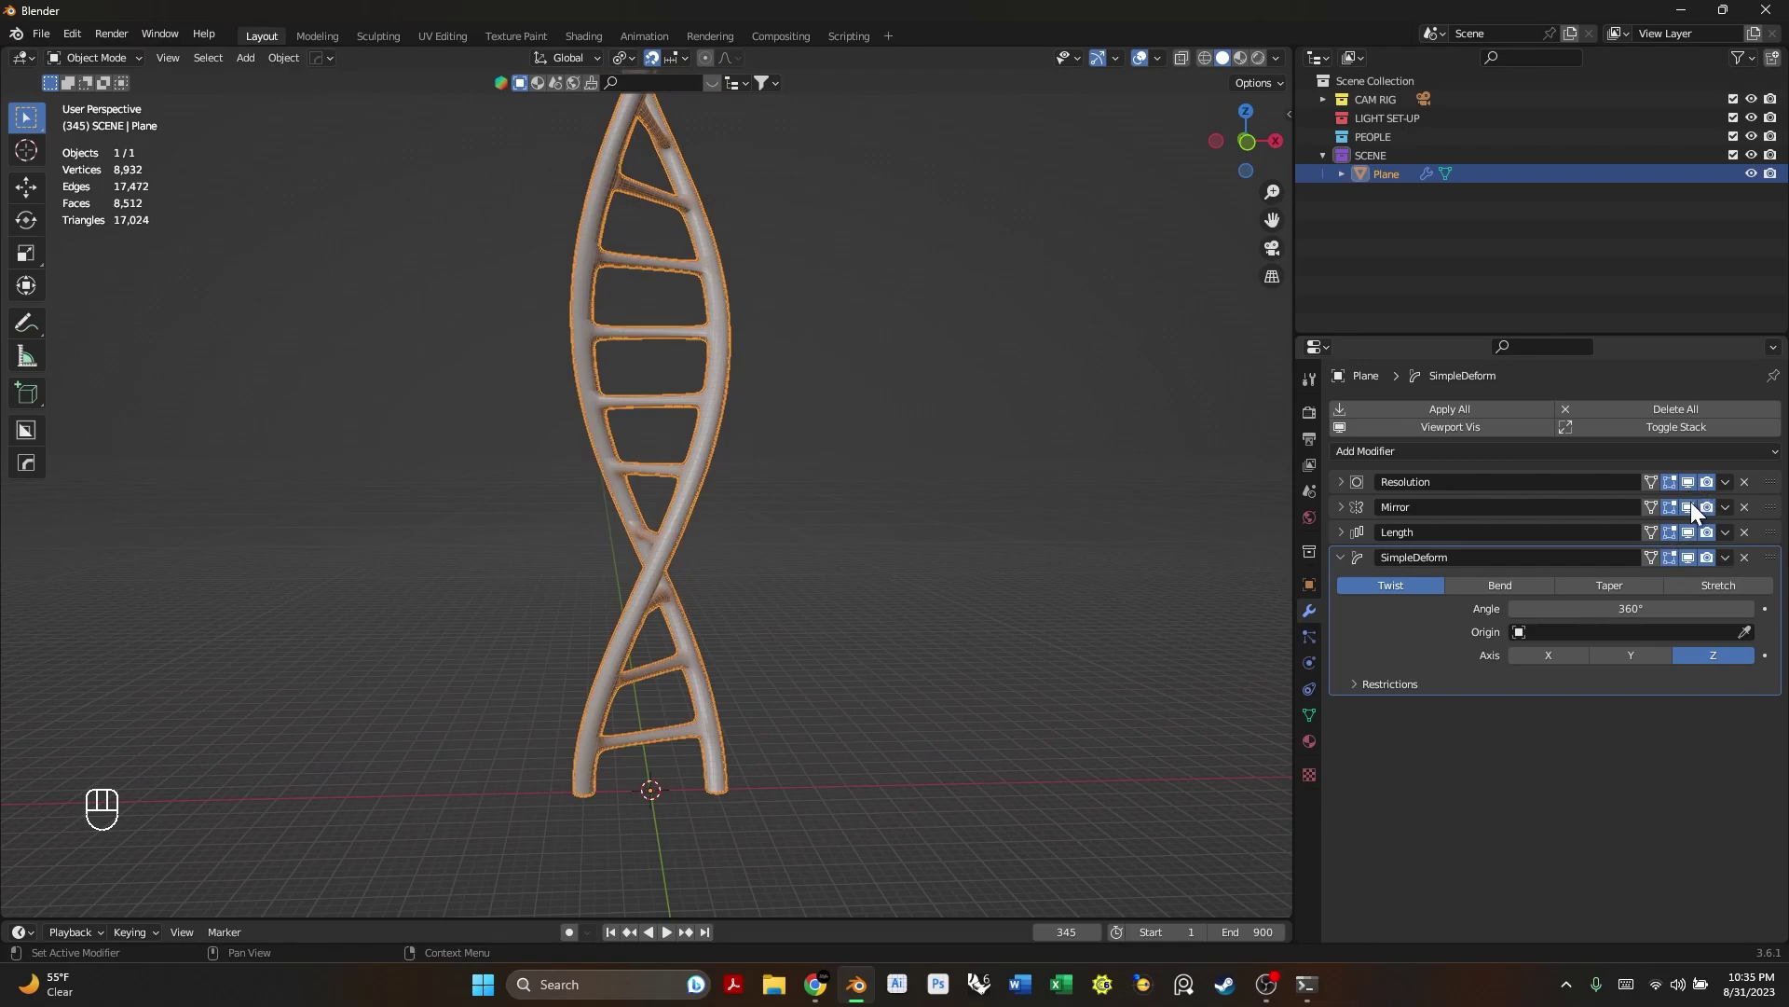
- Hide the twist, Length array, Mirror and Resolution modifiers in the viewport to reveal the base piece
left_click(1689, 557)
left_click(1685, 532)
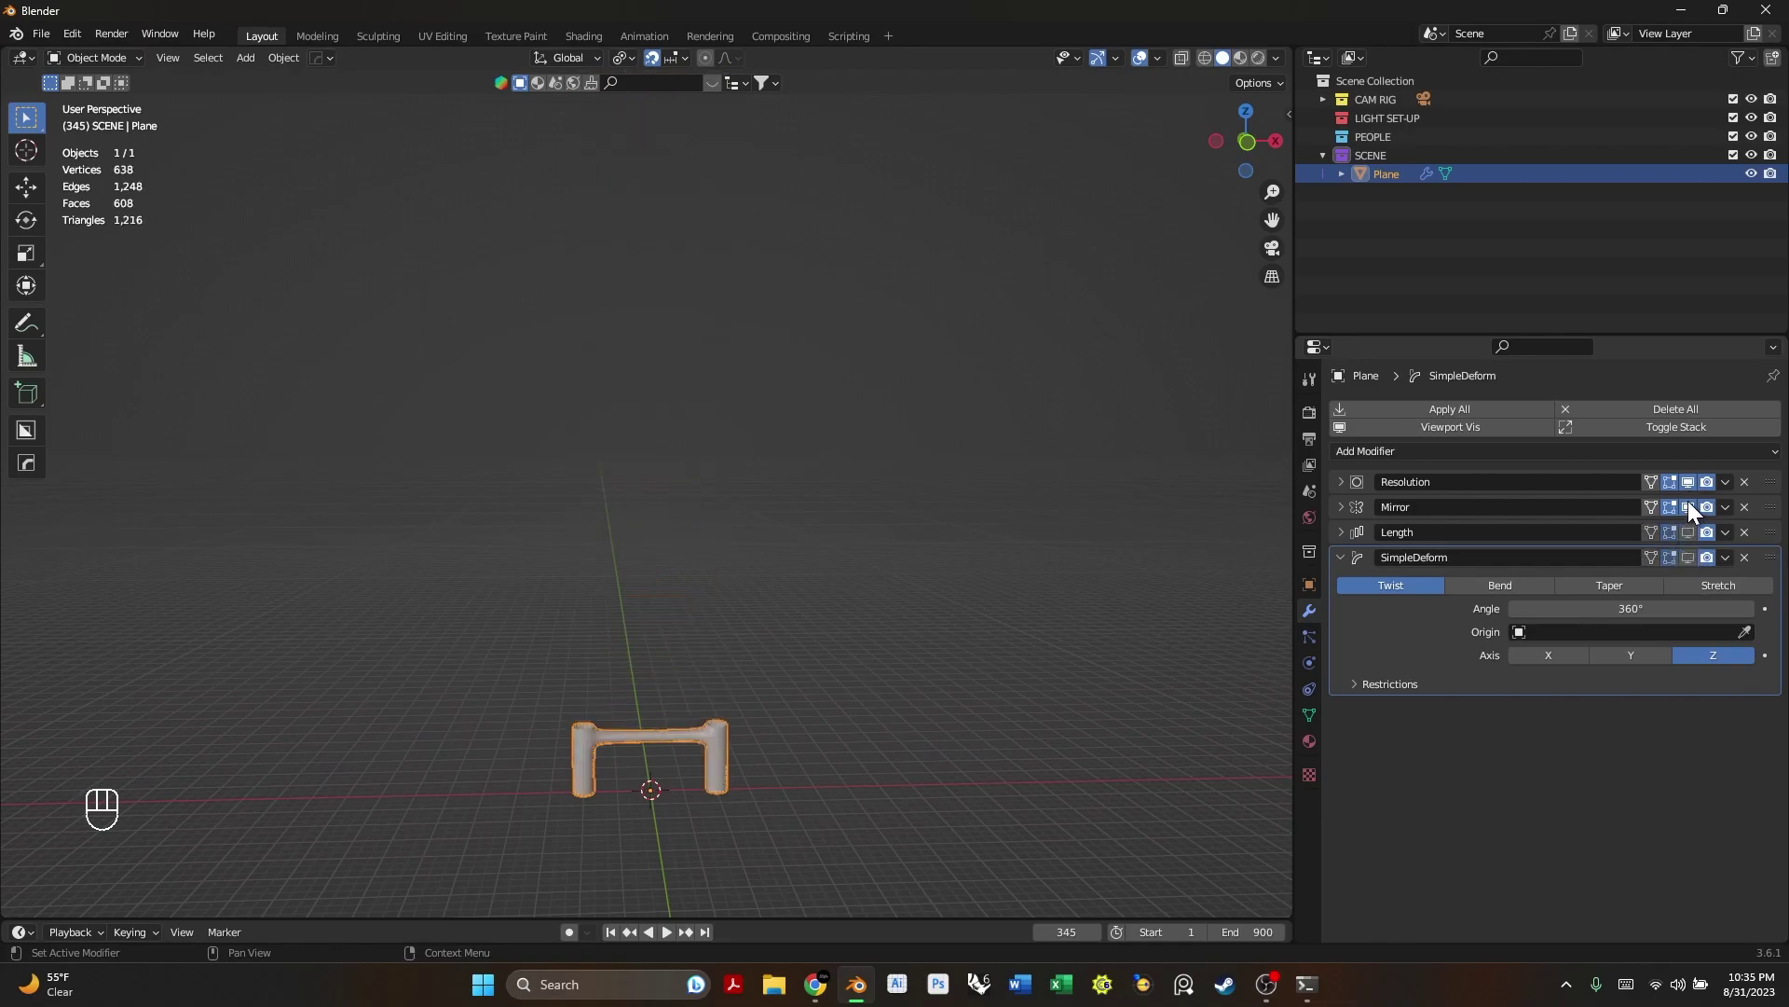
left_click(1687, 506)
left_click(1685, 482)
middle_click_drag(779, 756, 661, 628, "shift")
scroll(649, 629, "up", 5)
scroll(662, 615, "up", 6)
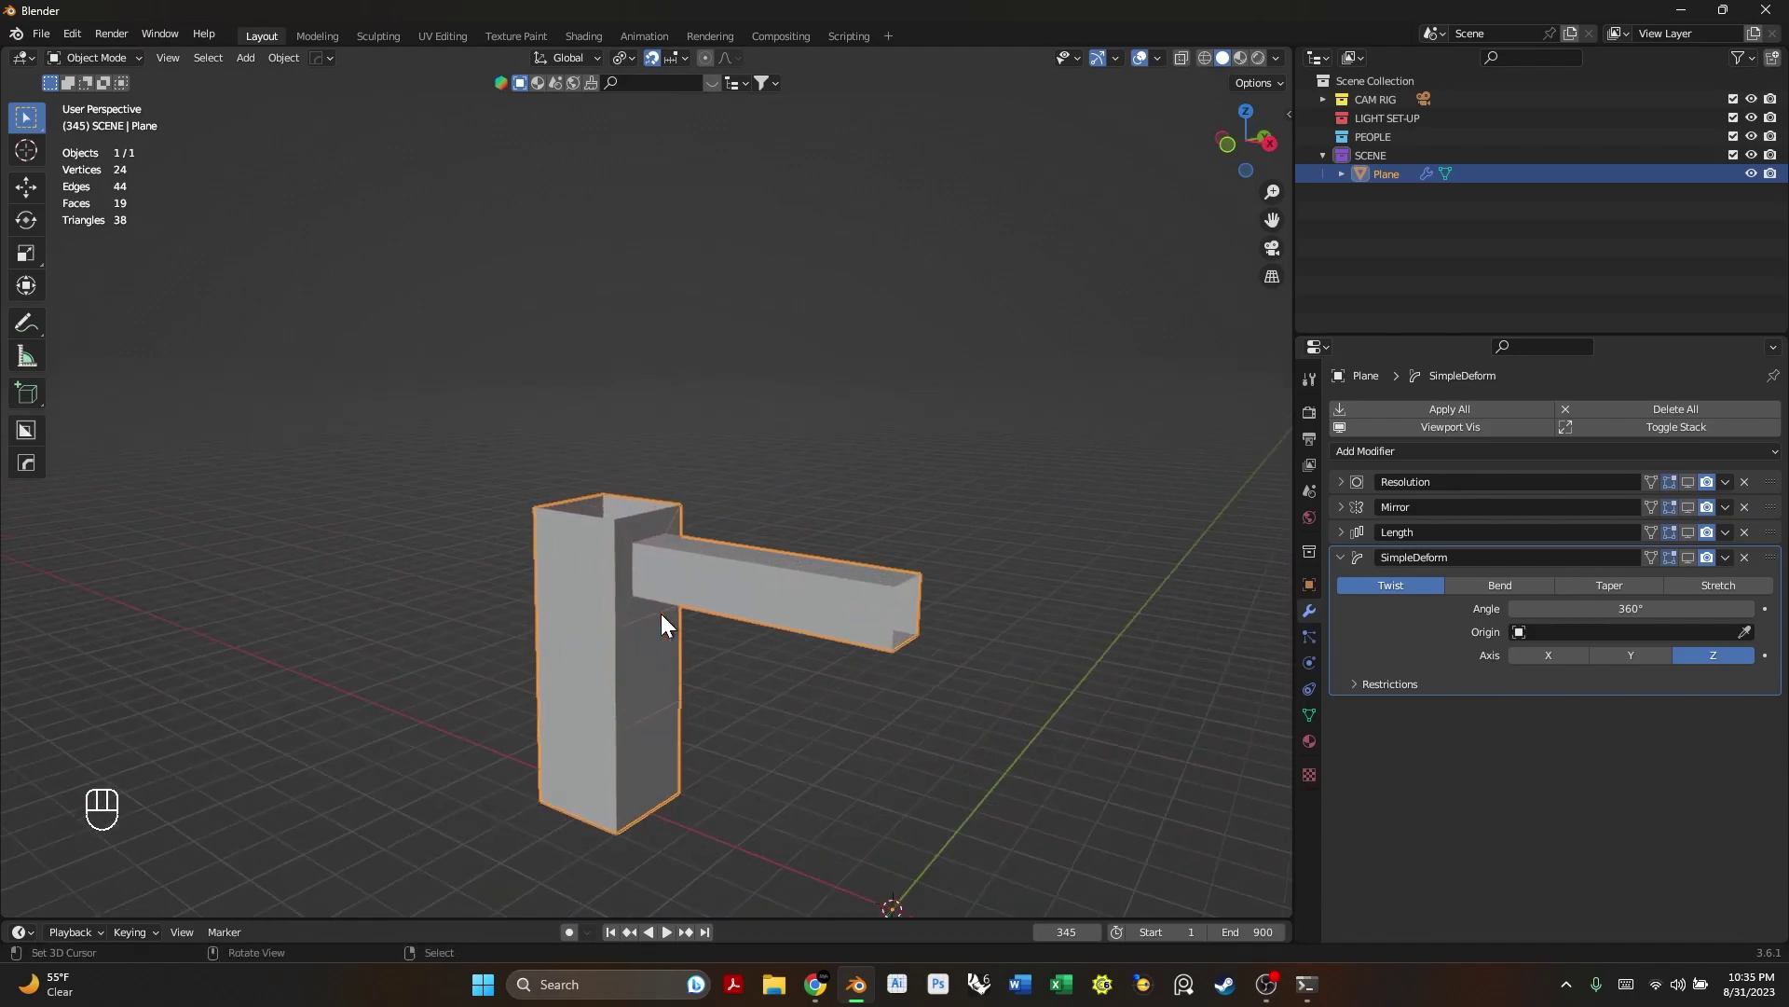
- Re-enable all four modifiers and enter Edit Mode on the 24-vertex L-shaped cage
left_click(1688, 481)
left_click(1688, 506)
left_click(1688, 532)
left_click(1688, 558)
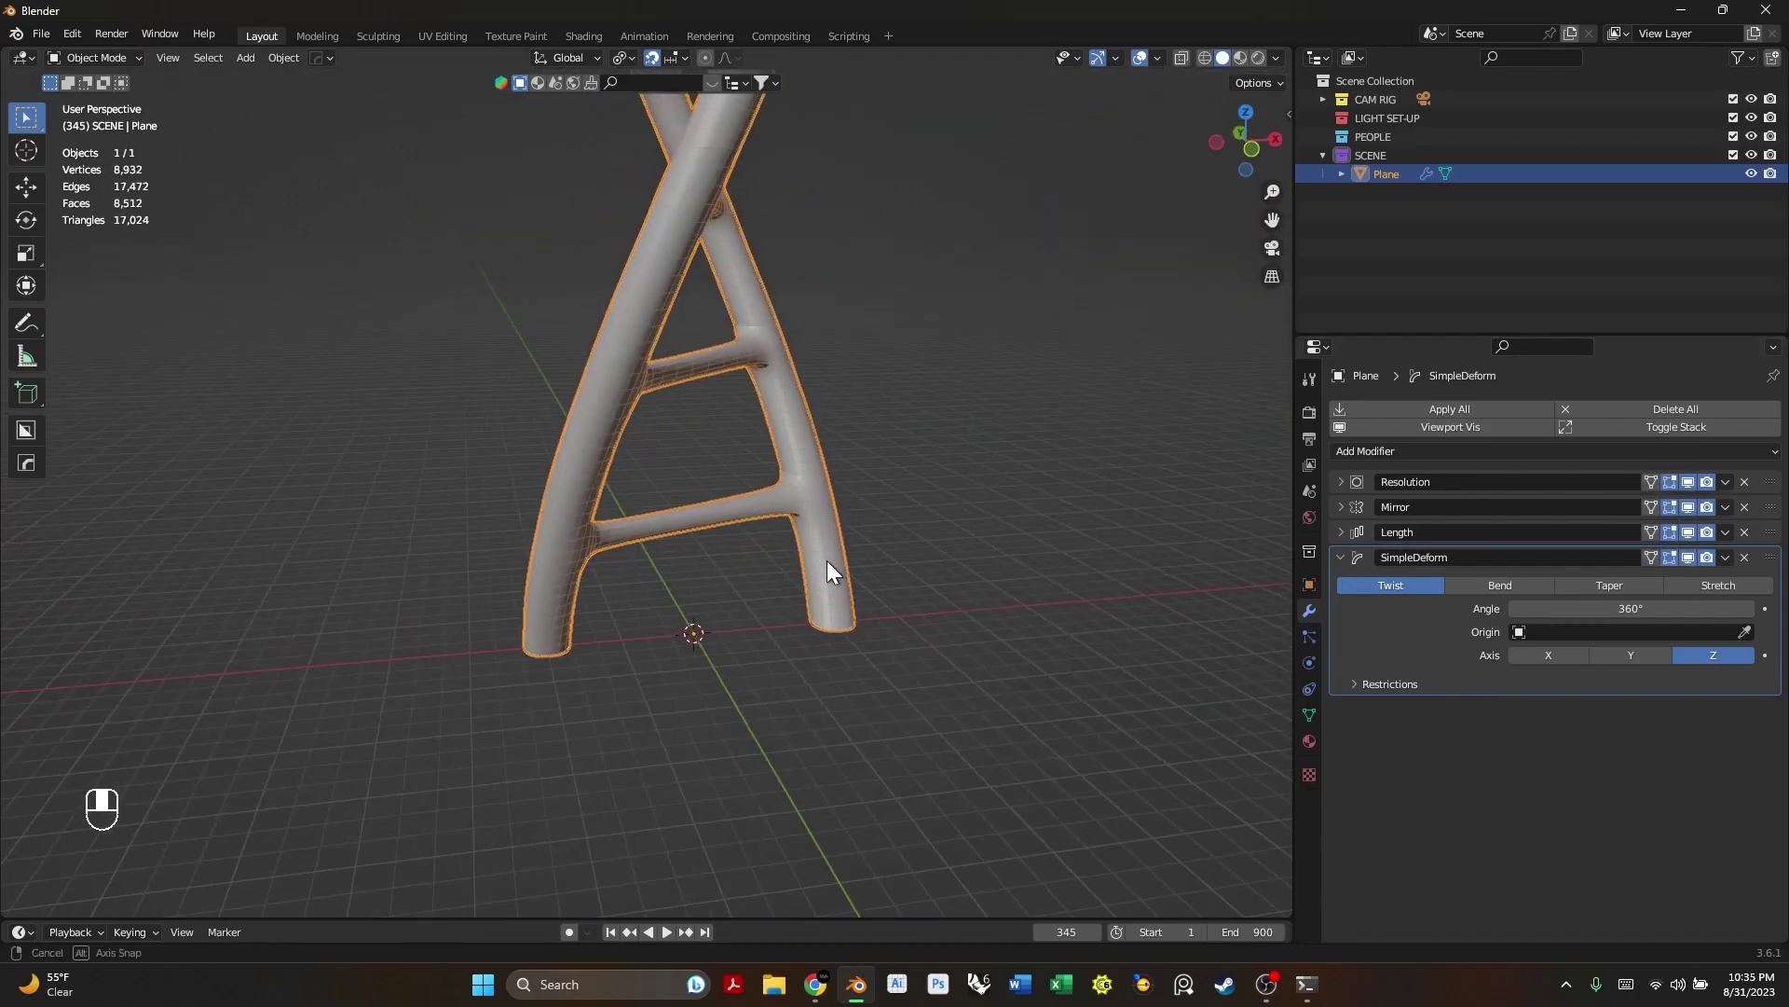
middle_click_drag(567, 612, 758, 630)
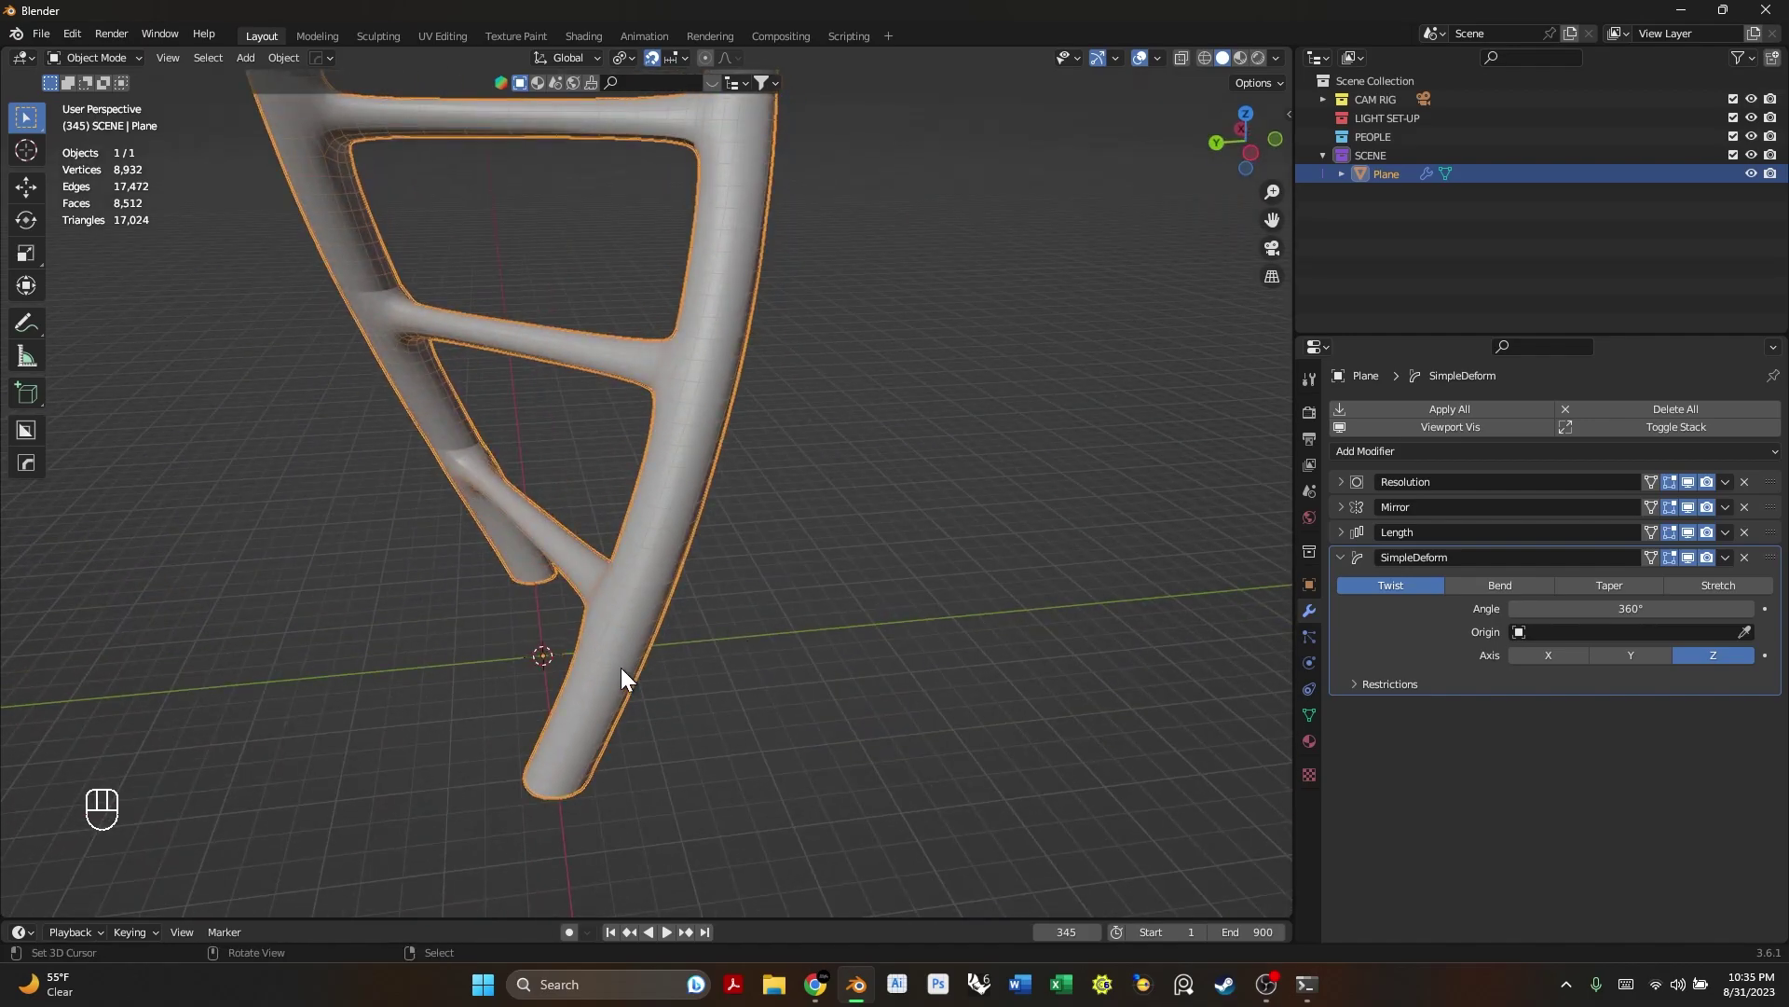
middle_click_drag(620, 668, 683, 618)
scroll(684, 619, "up", 4)
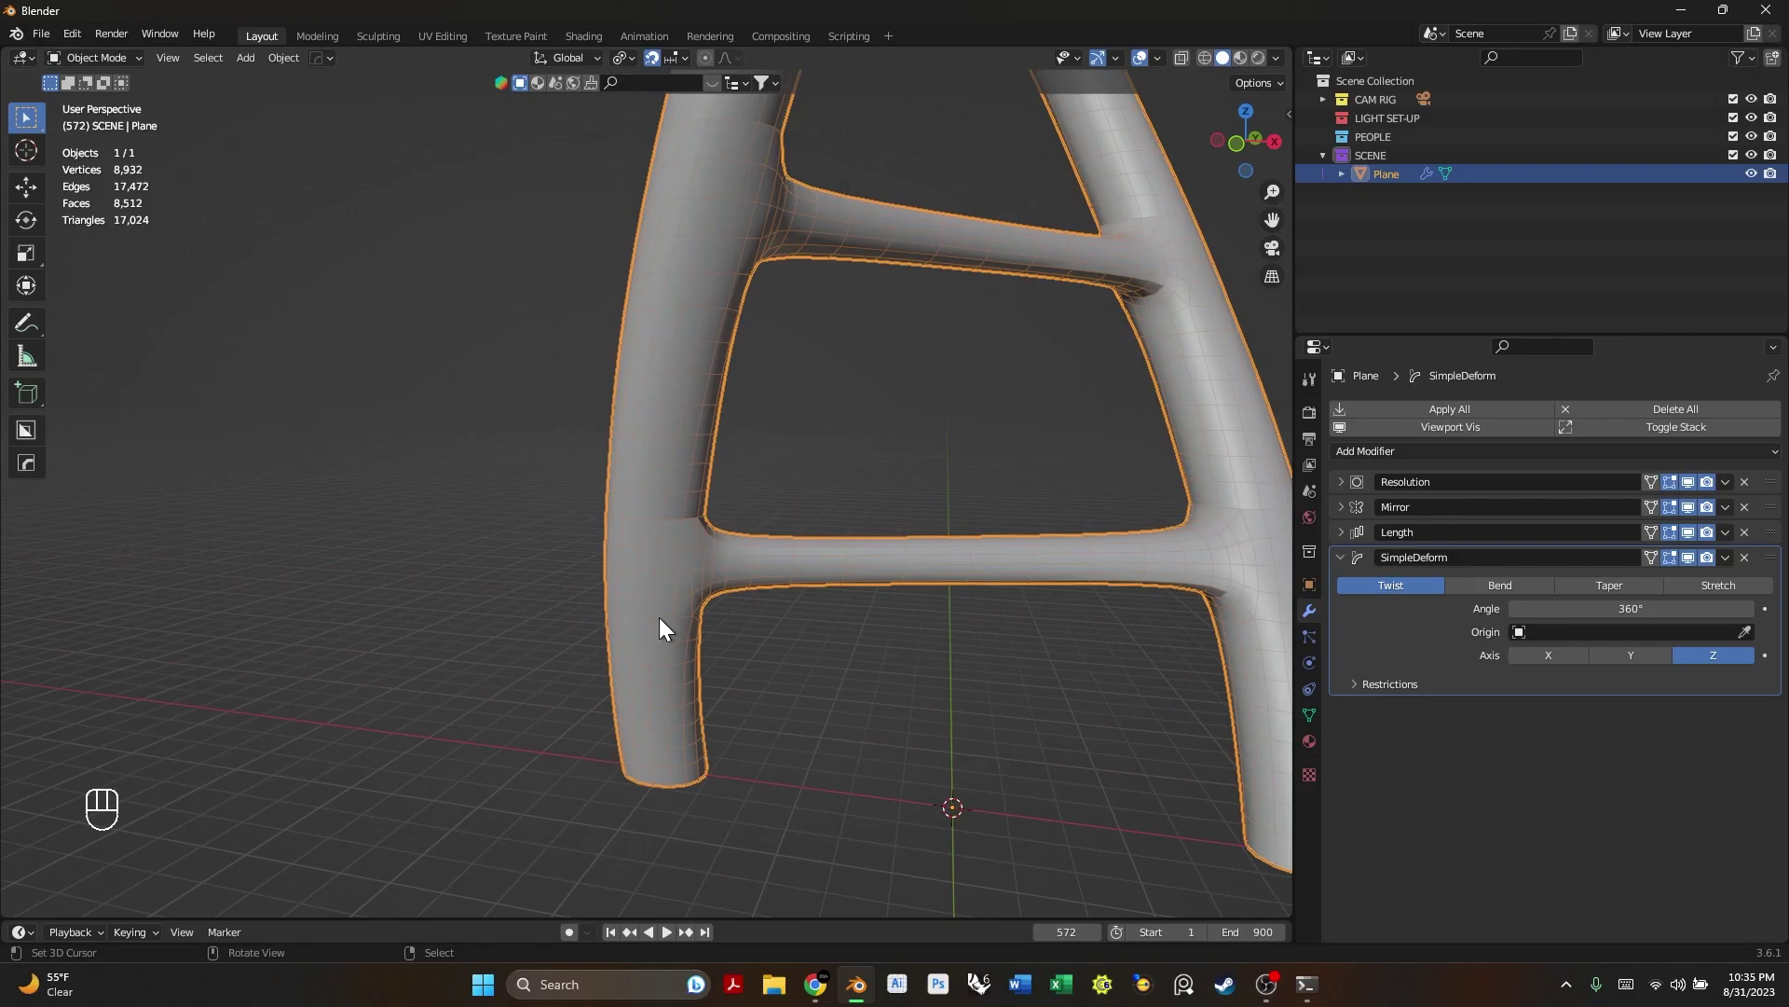
key("Tab")
middle_click_drag(819, 599, 696, 1002)
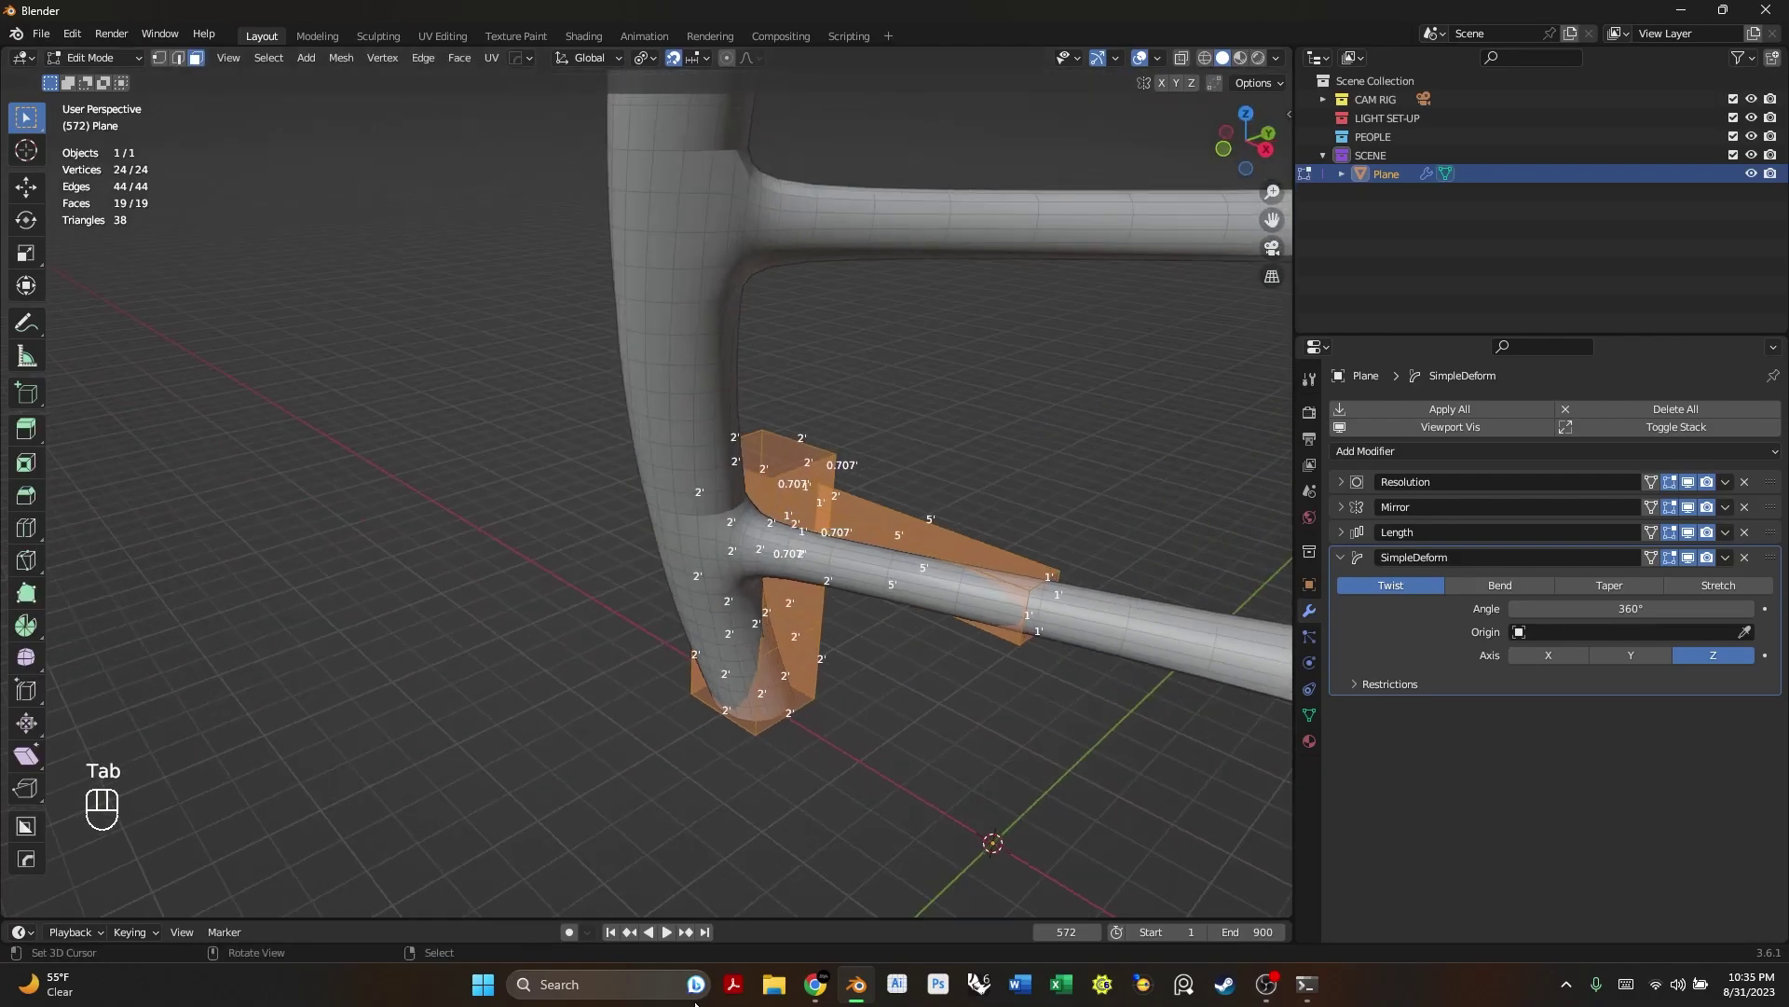
left_click(829, 985)
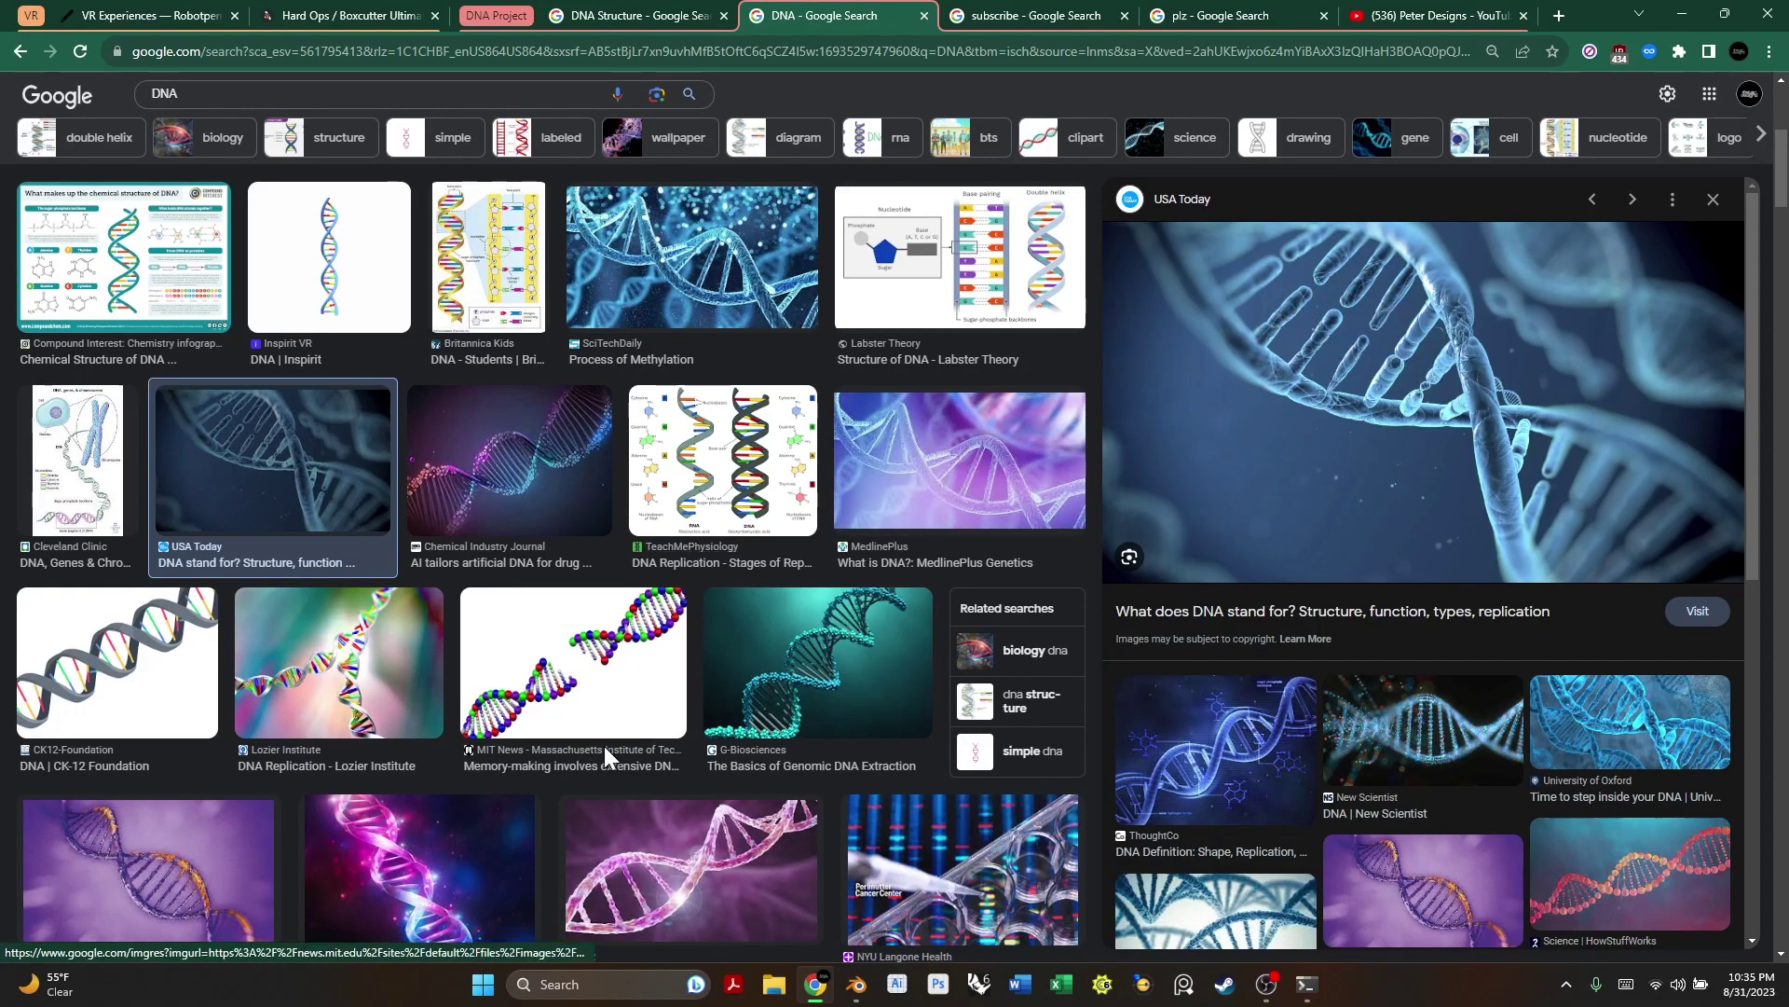
left_click(701, 869)
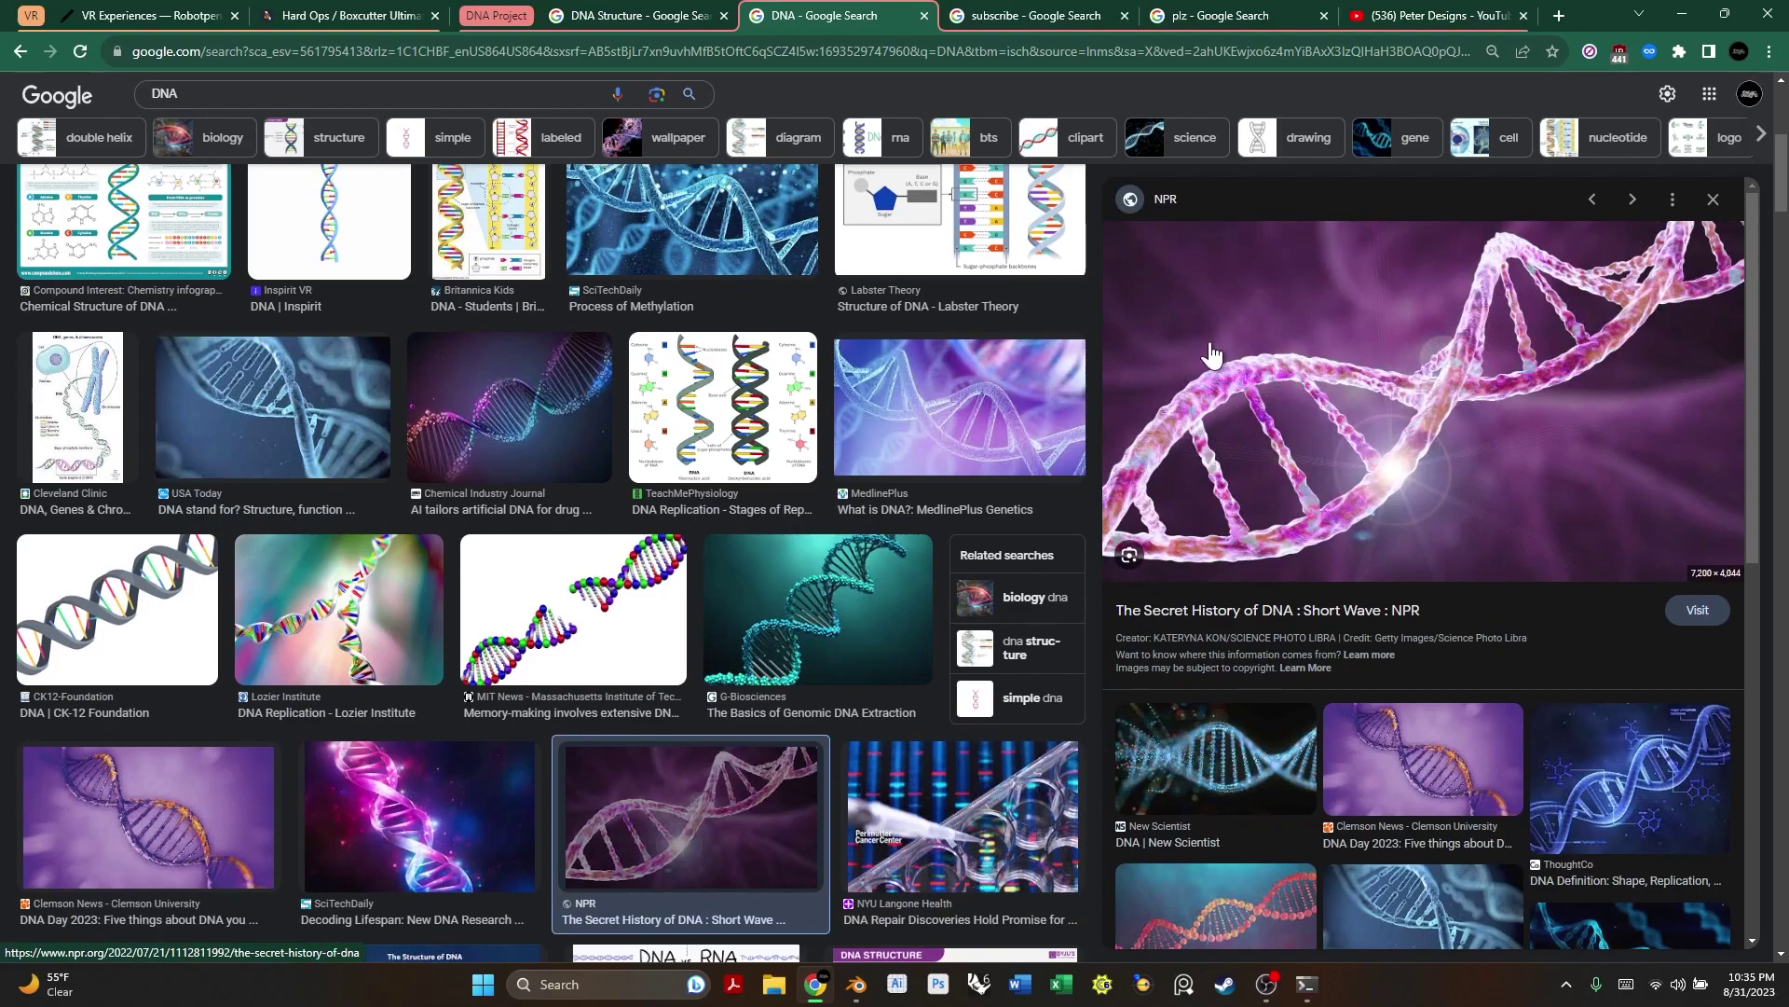
- Back in Blender, collapse SimpleDeform, expand the Mirror modifier and turn off Merge
left_click(1683, 15)
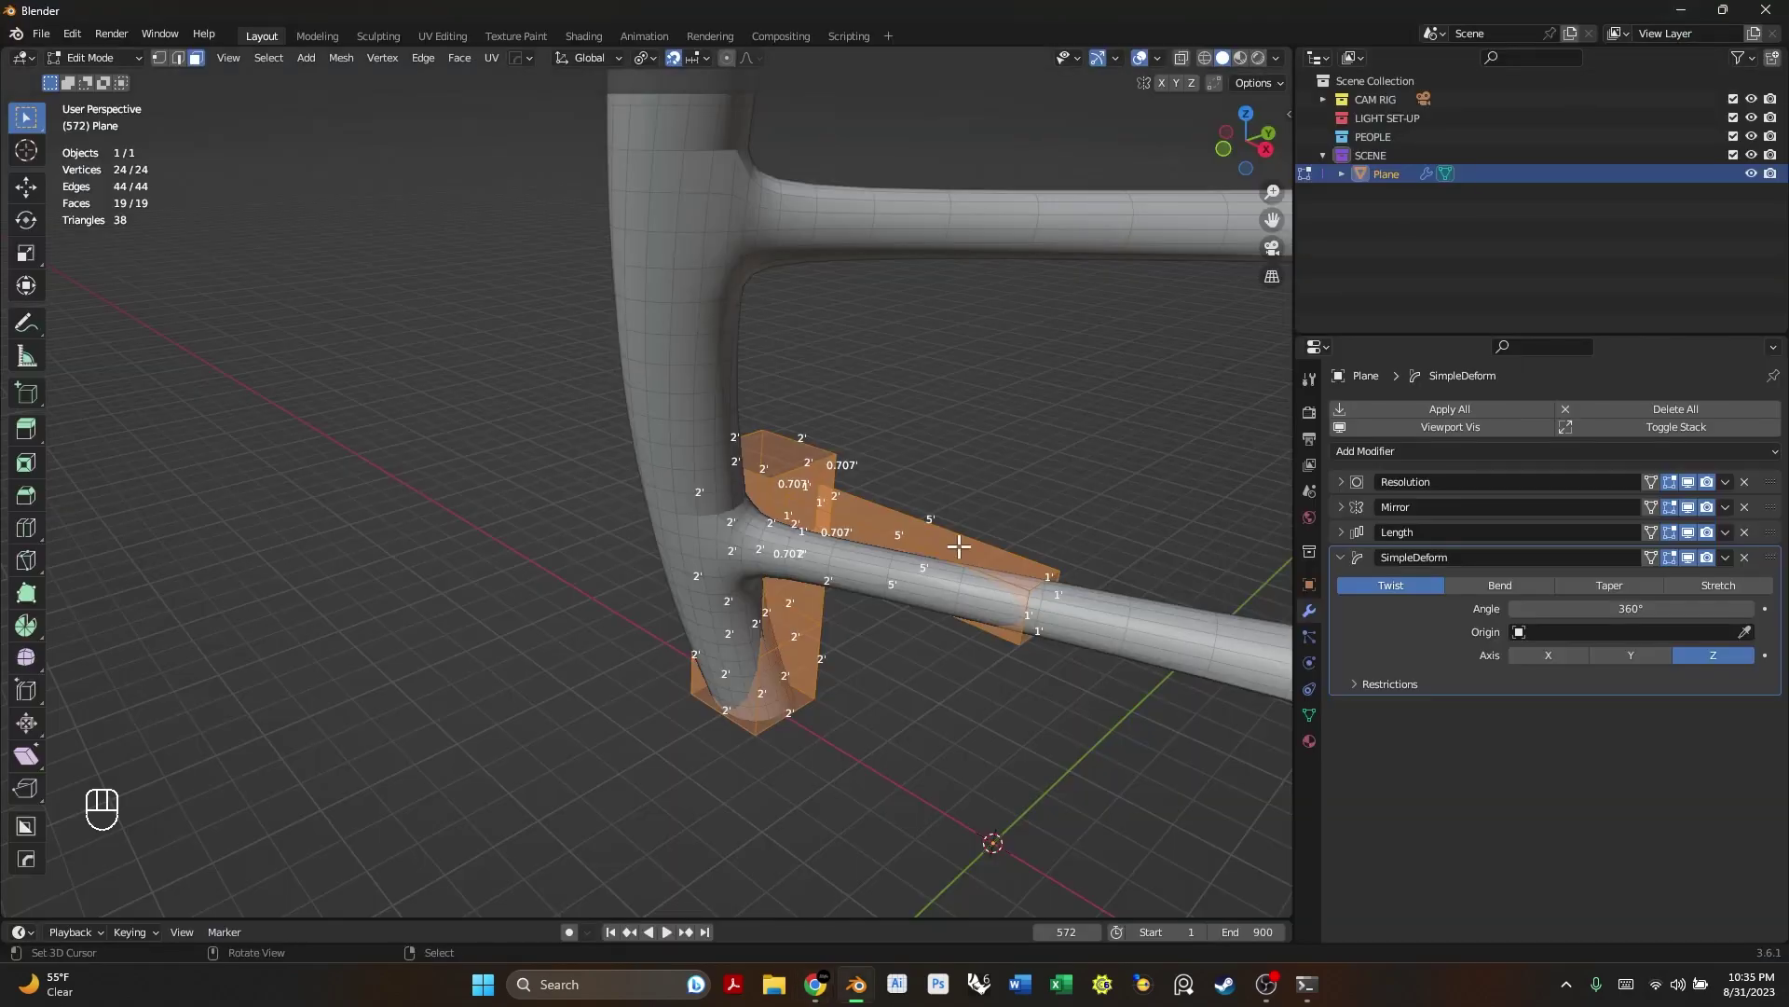
middle_click_drag(1007, 513, 760, 473, "shift")
left_click(1340, 558)
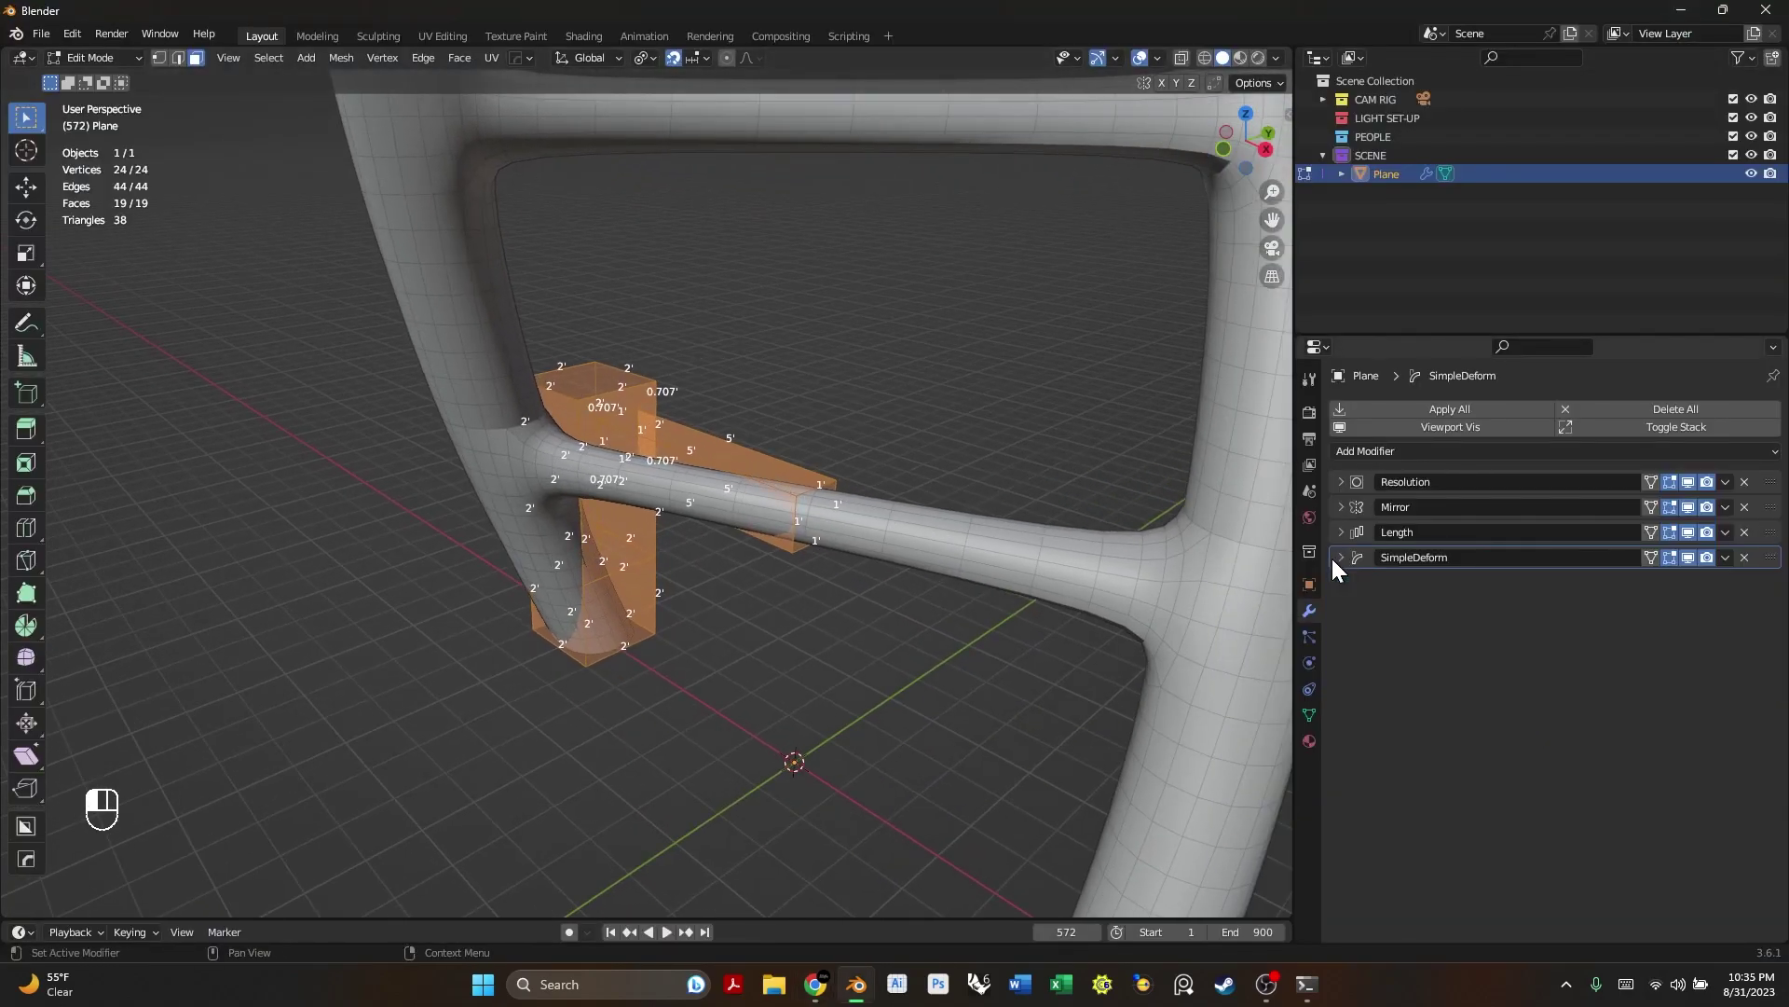
left_click(1340, 507)
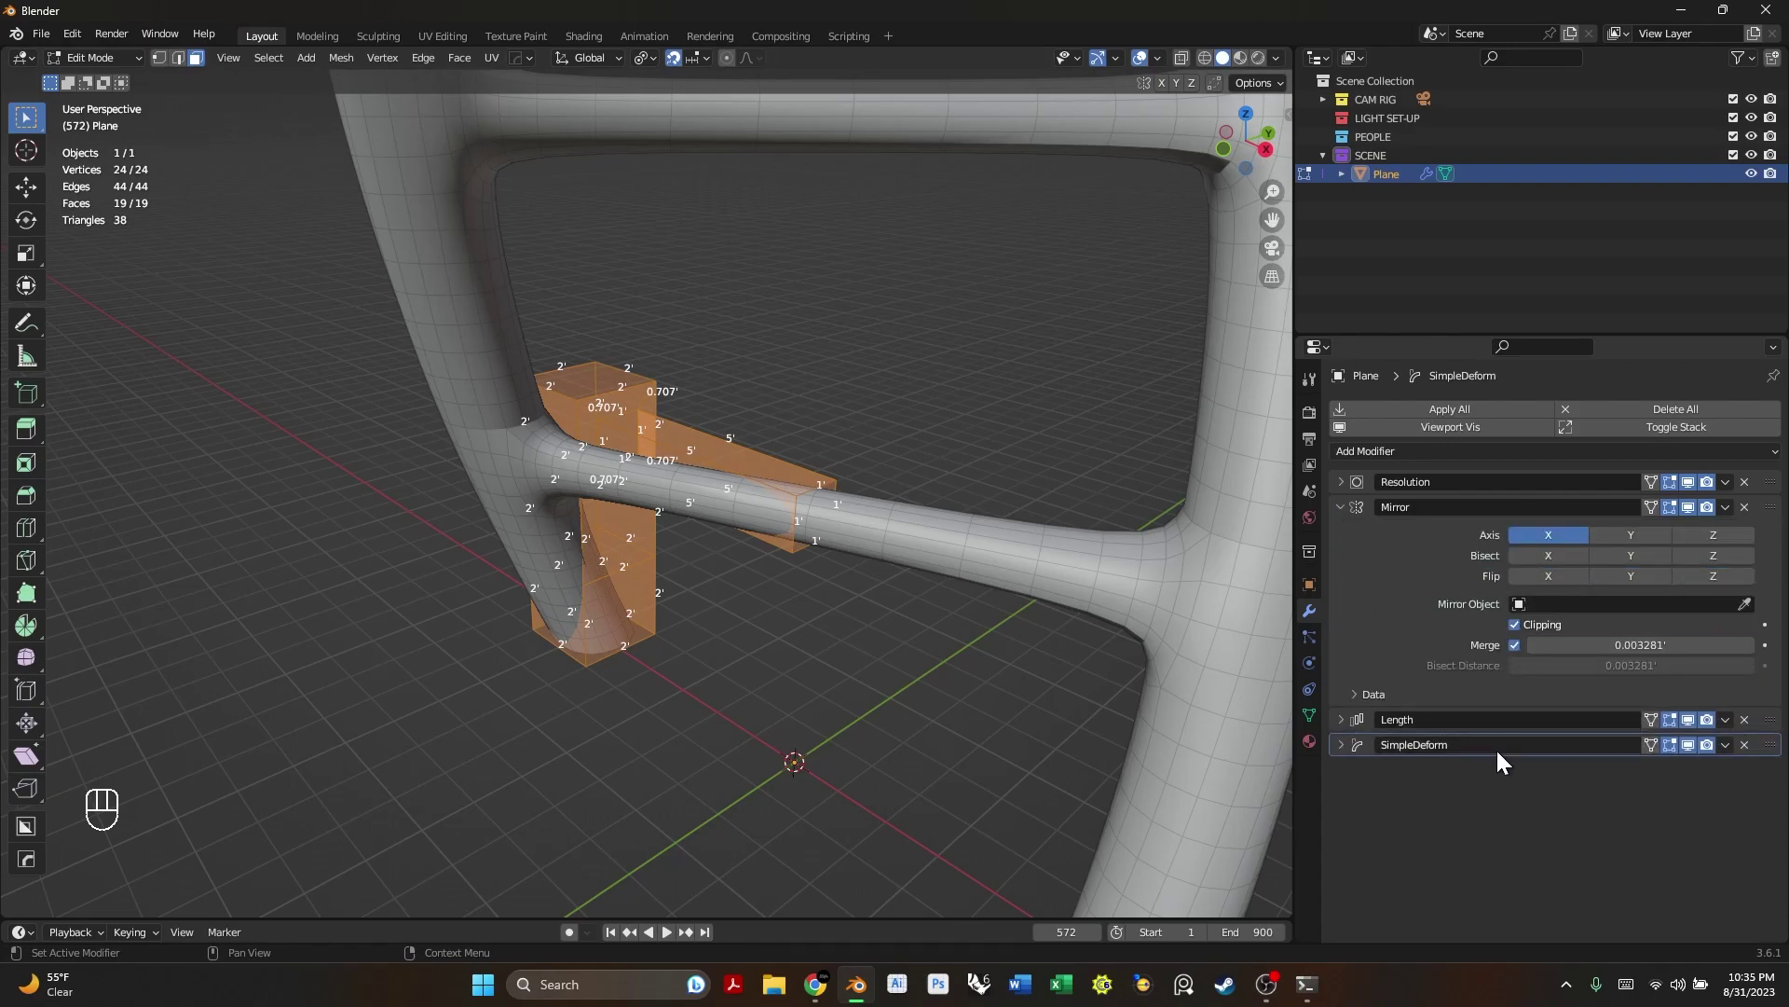
left_click(1514, 644)
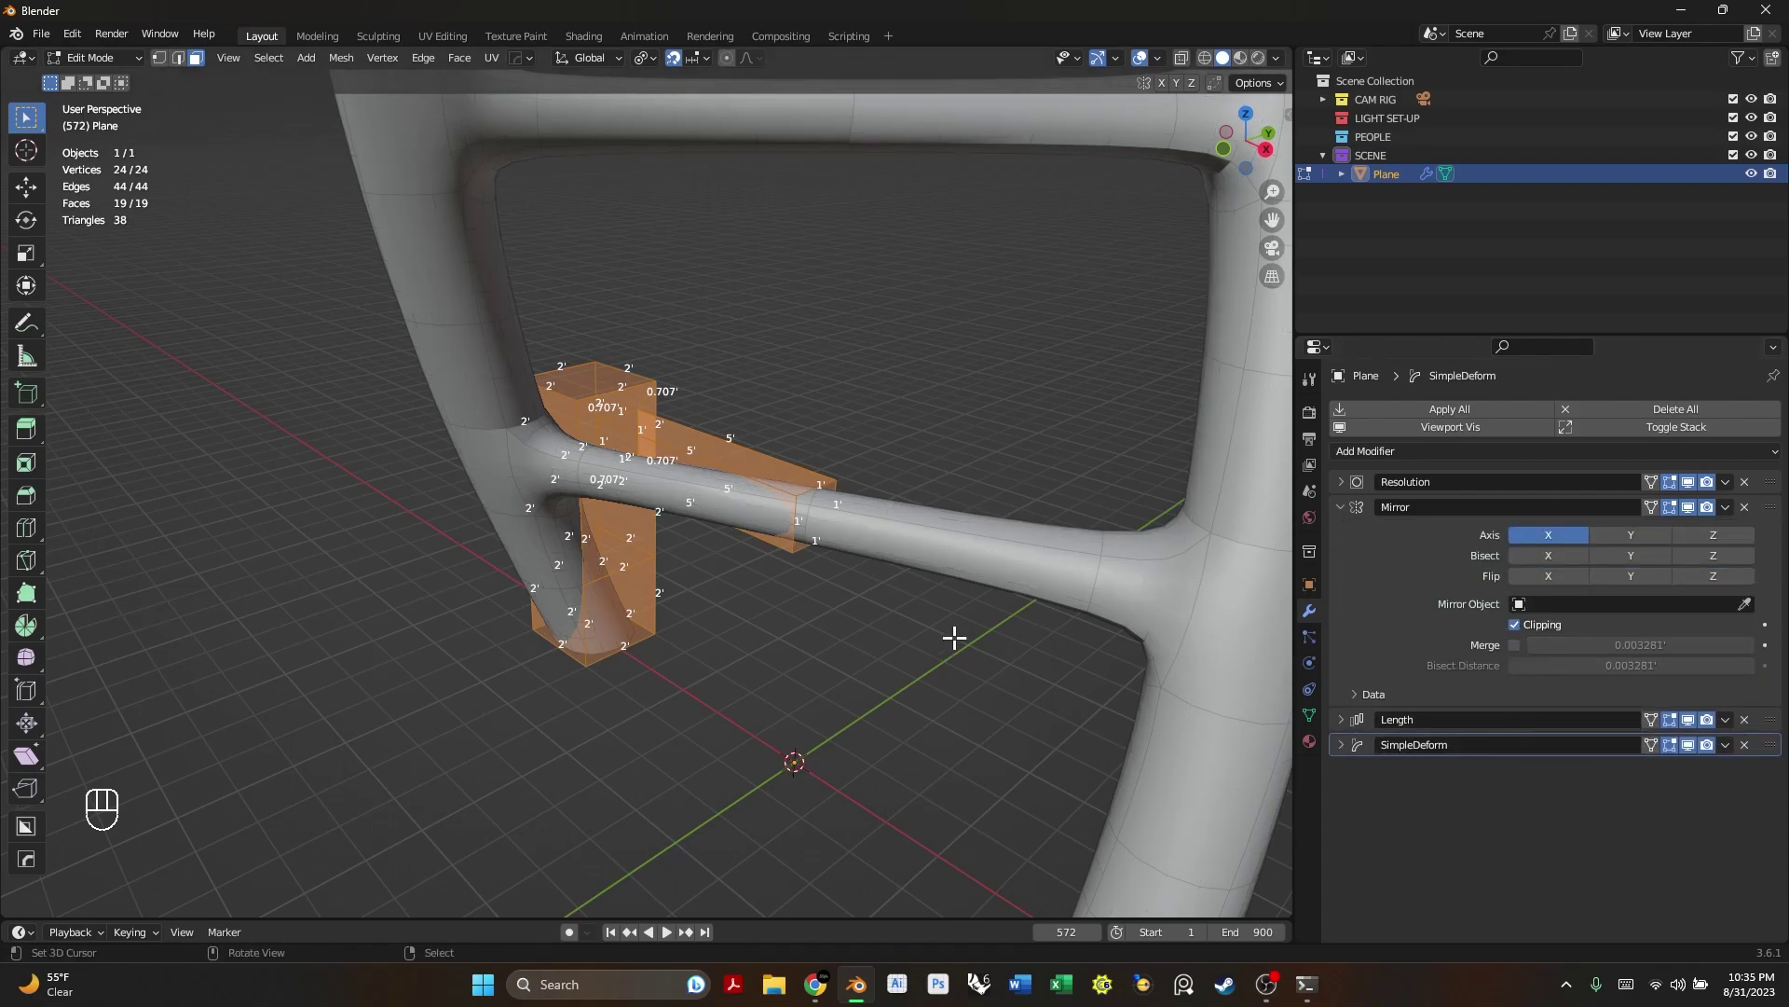
middle_click_drag(951, 634, 887, 640)
scroll(897, 598, "up", 3)
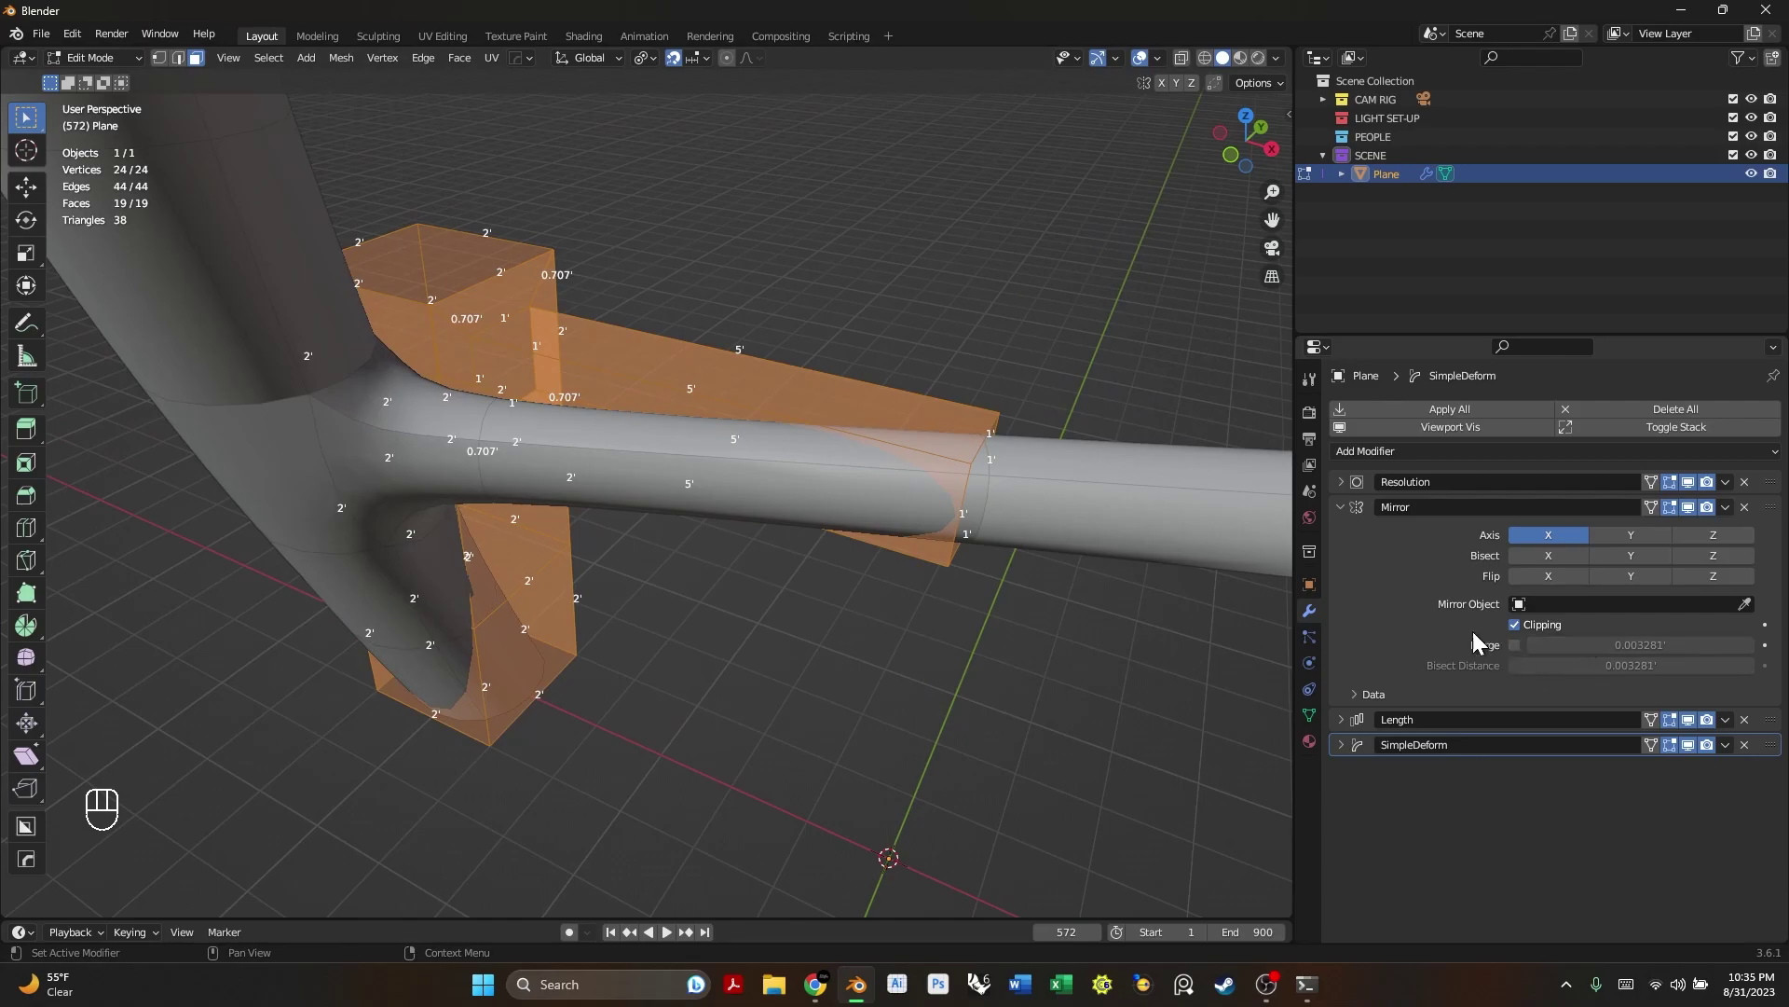
- Switch to edge selection and turn off Clipping in the Mirror modifier
key("2")
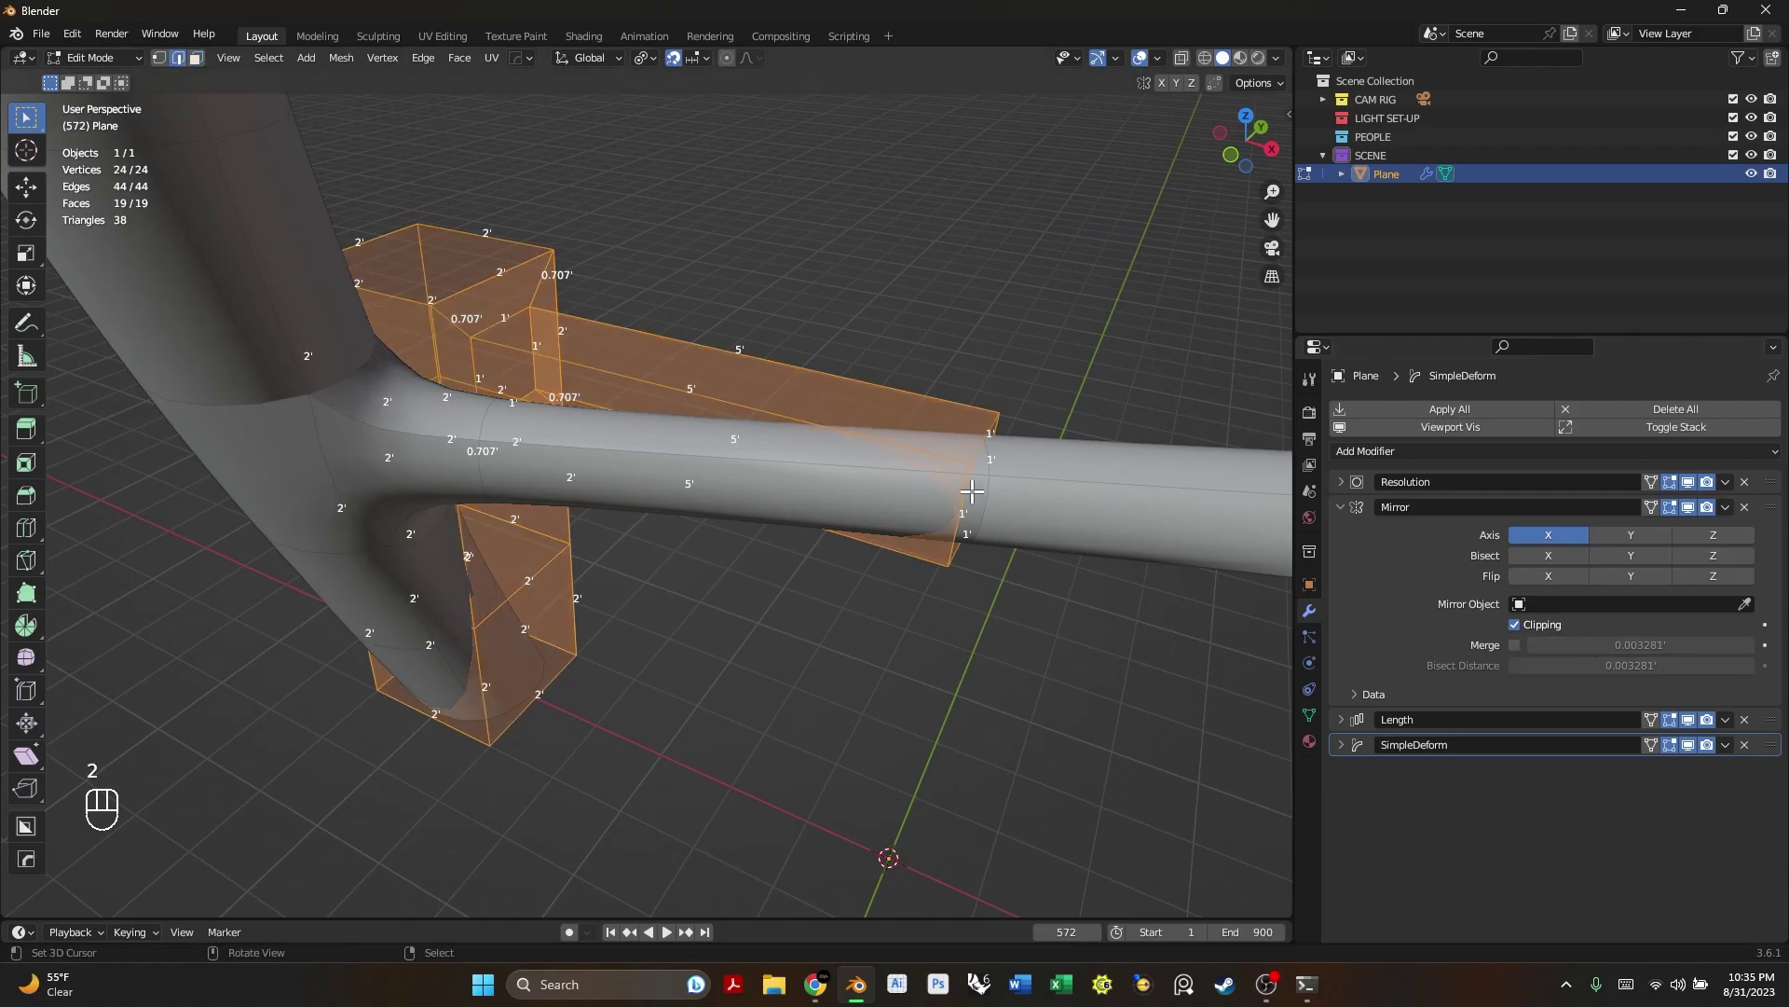
scroll(972, 491, "down", 5)
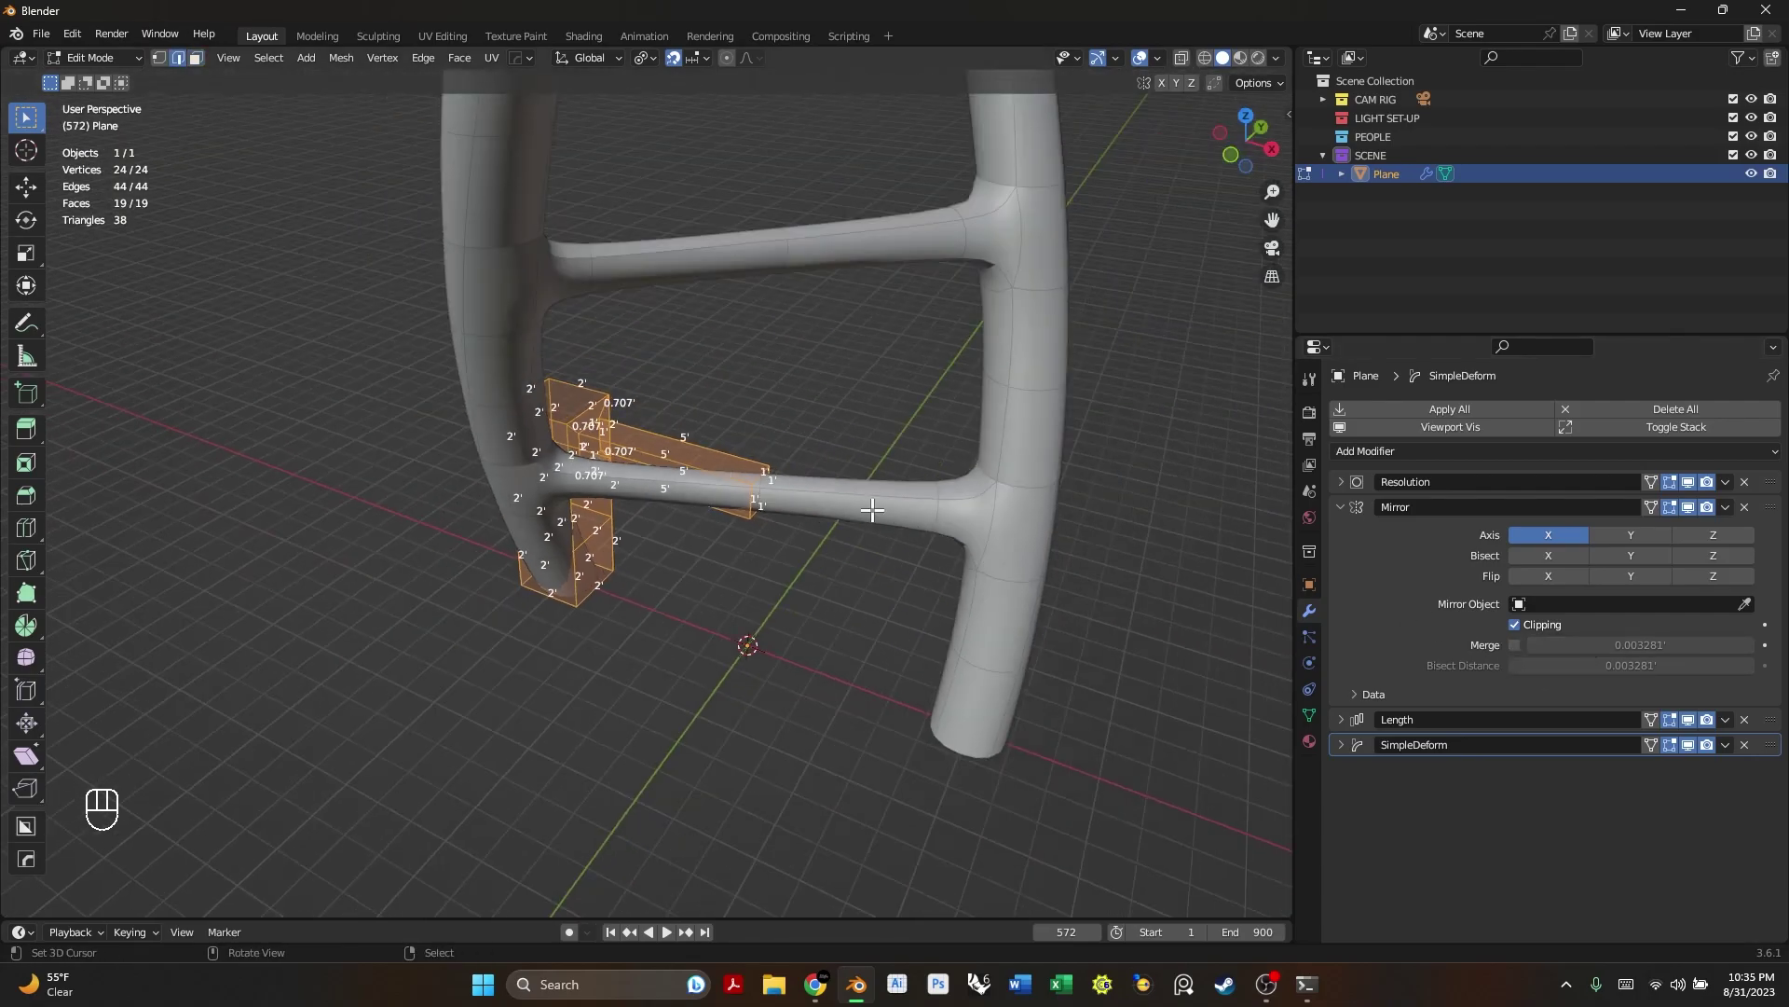
middle_click_drag(872, 509, 907, 531)
scroll(918, 545, "up", 2)
key("g")
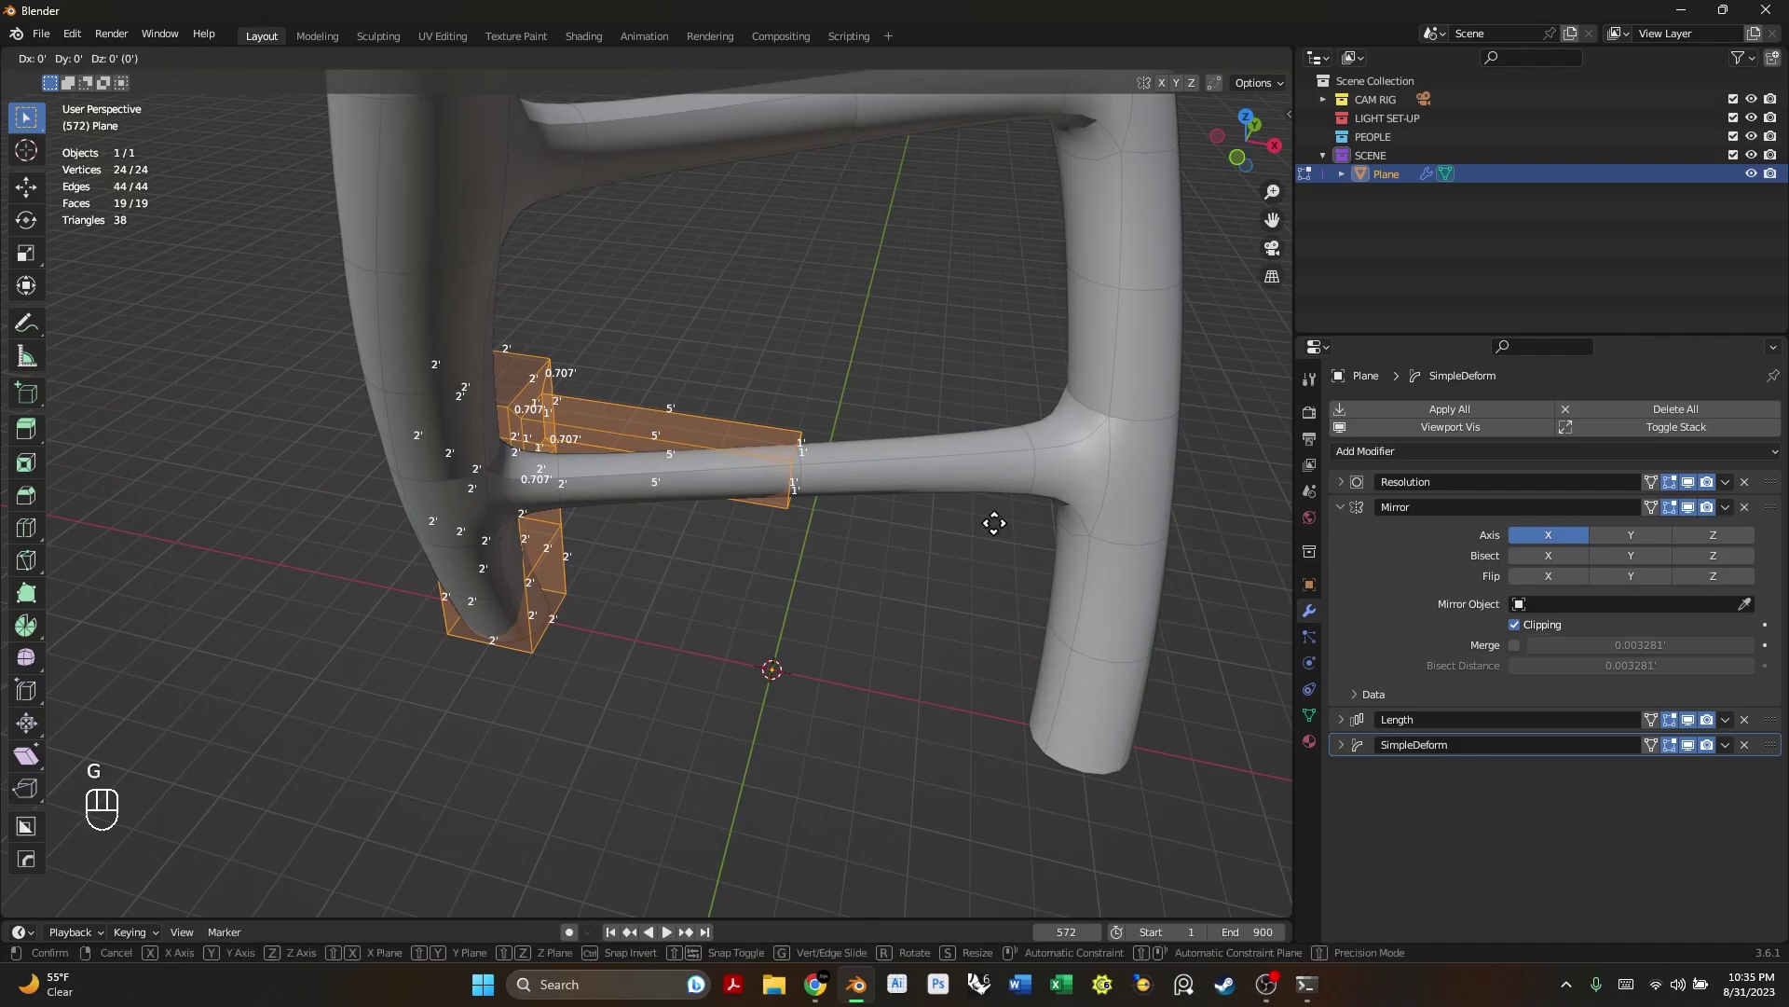
key("Escape")
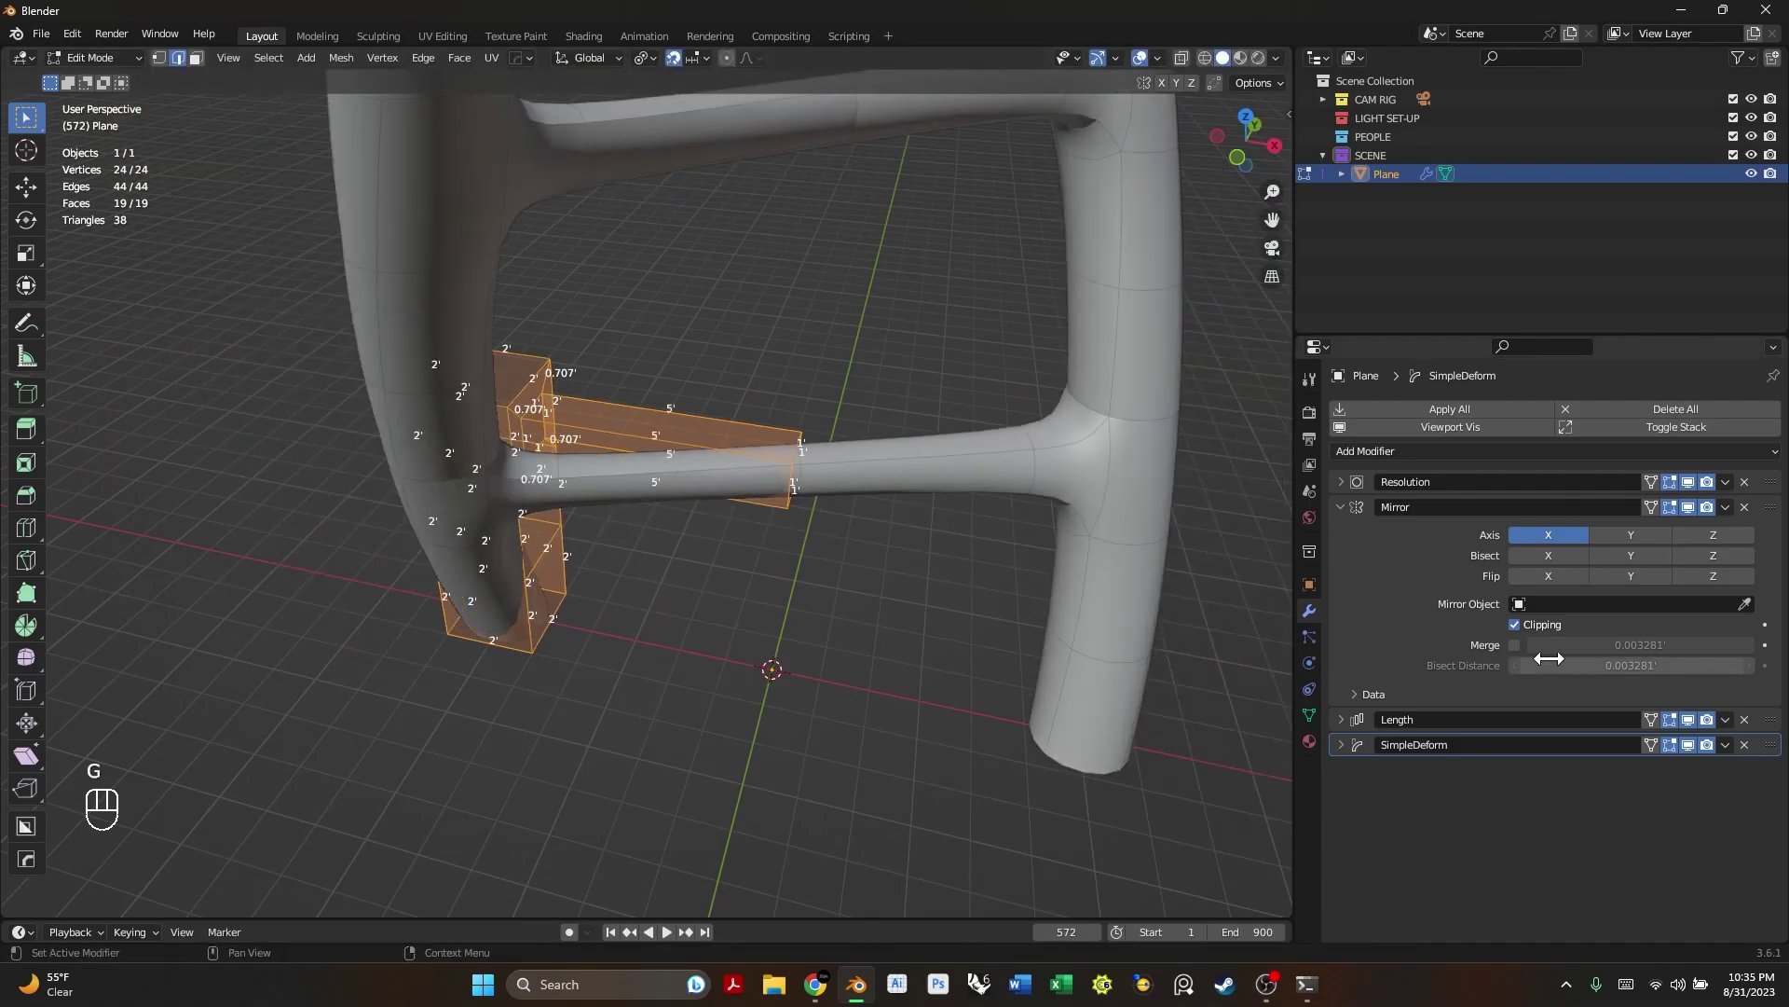
left_click(1510, 634)
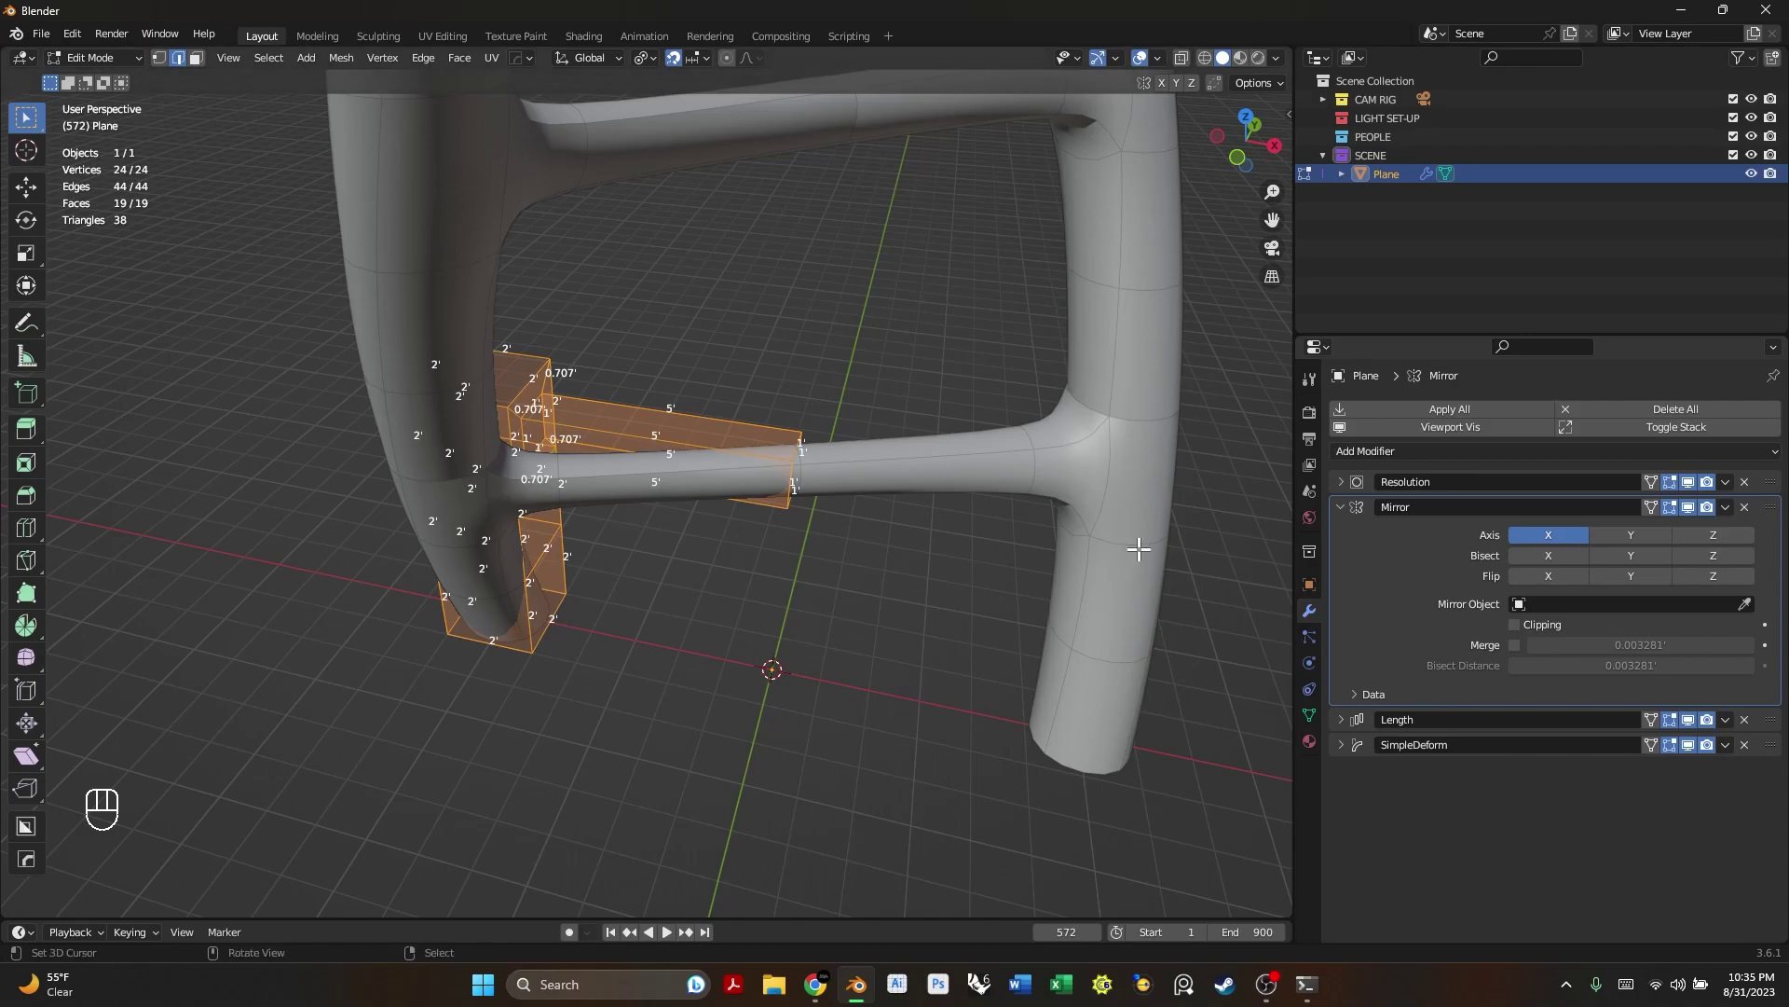
- Move the base mesh outward along X so each mirrored rung is split by a gap
key("g")
key("y")
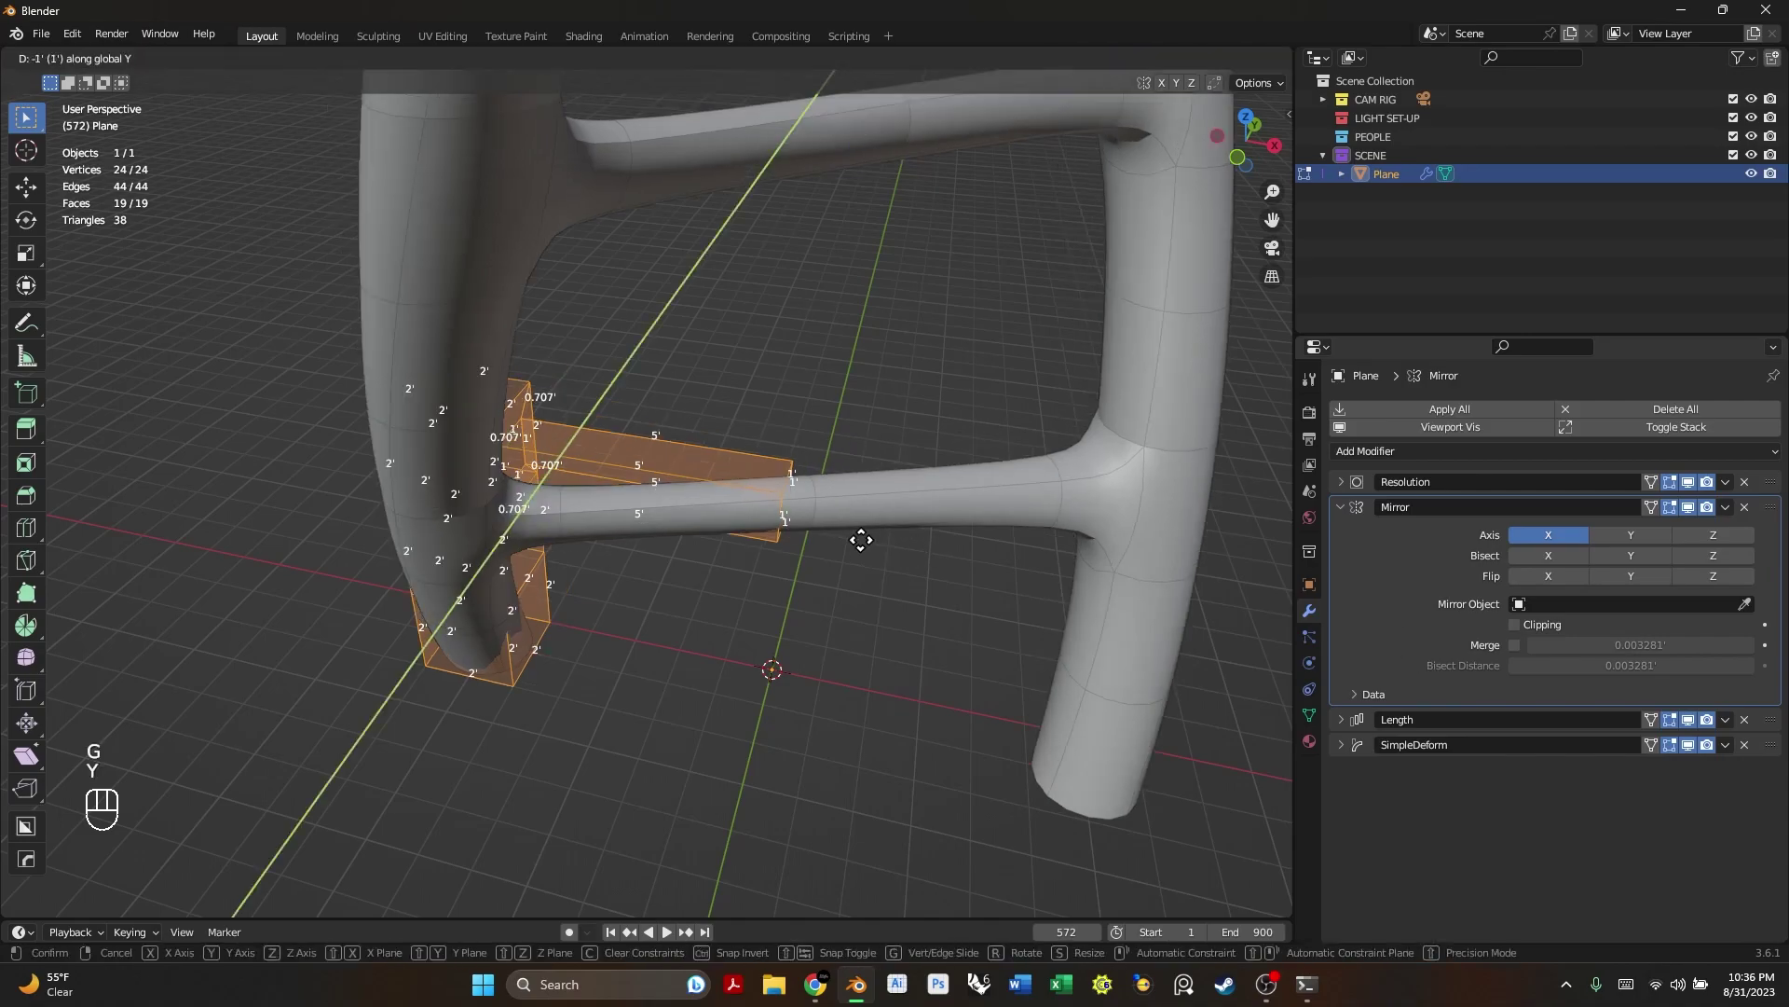
key("x")
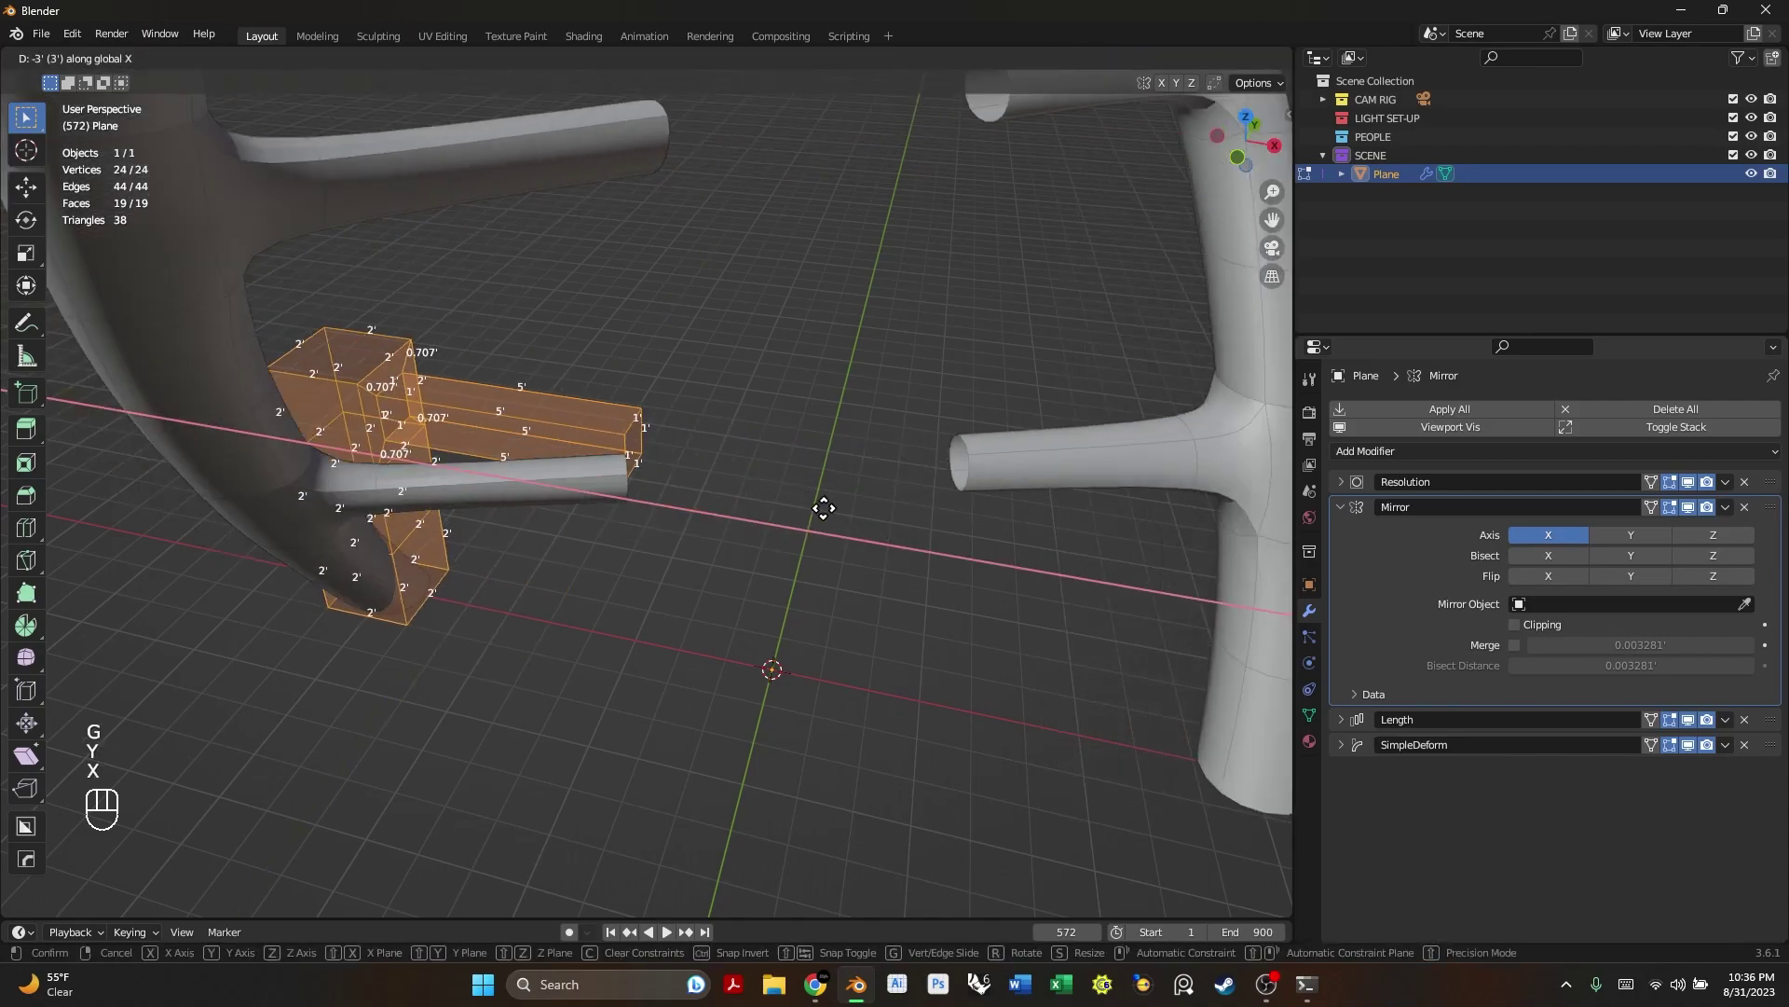
right_click(942, 501)
key("g")
key("x")
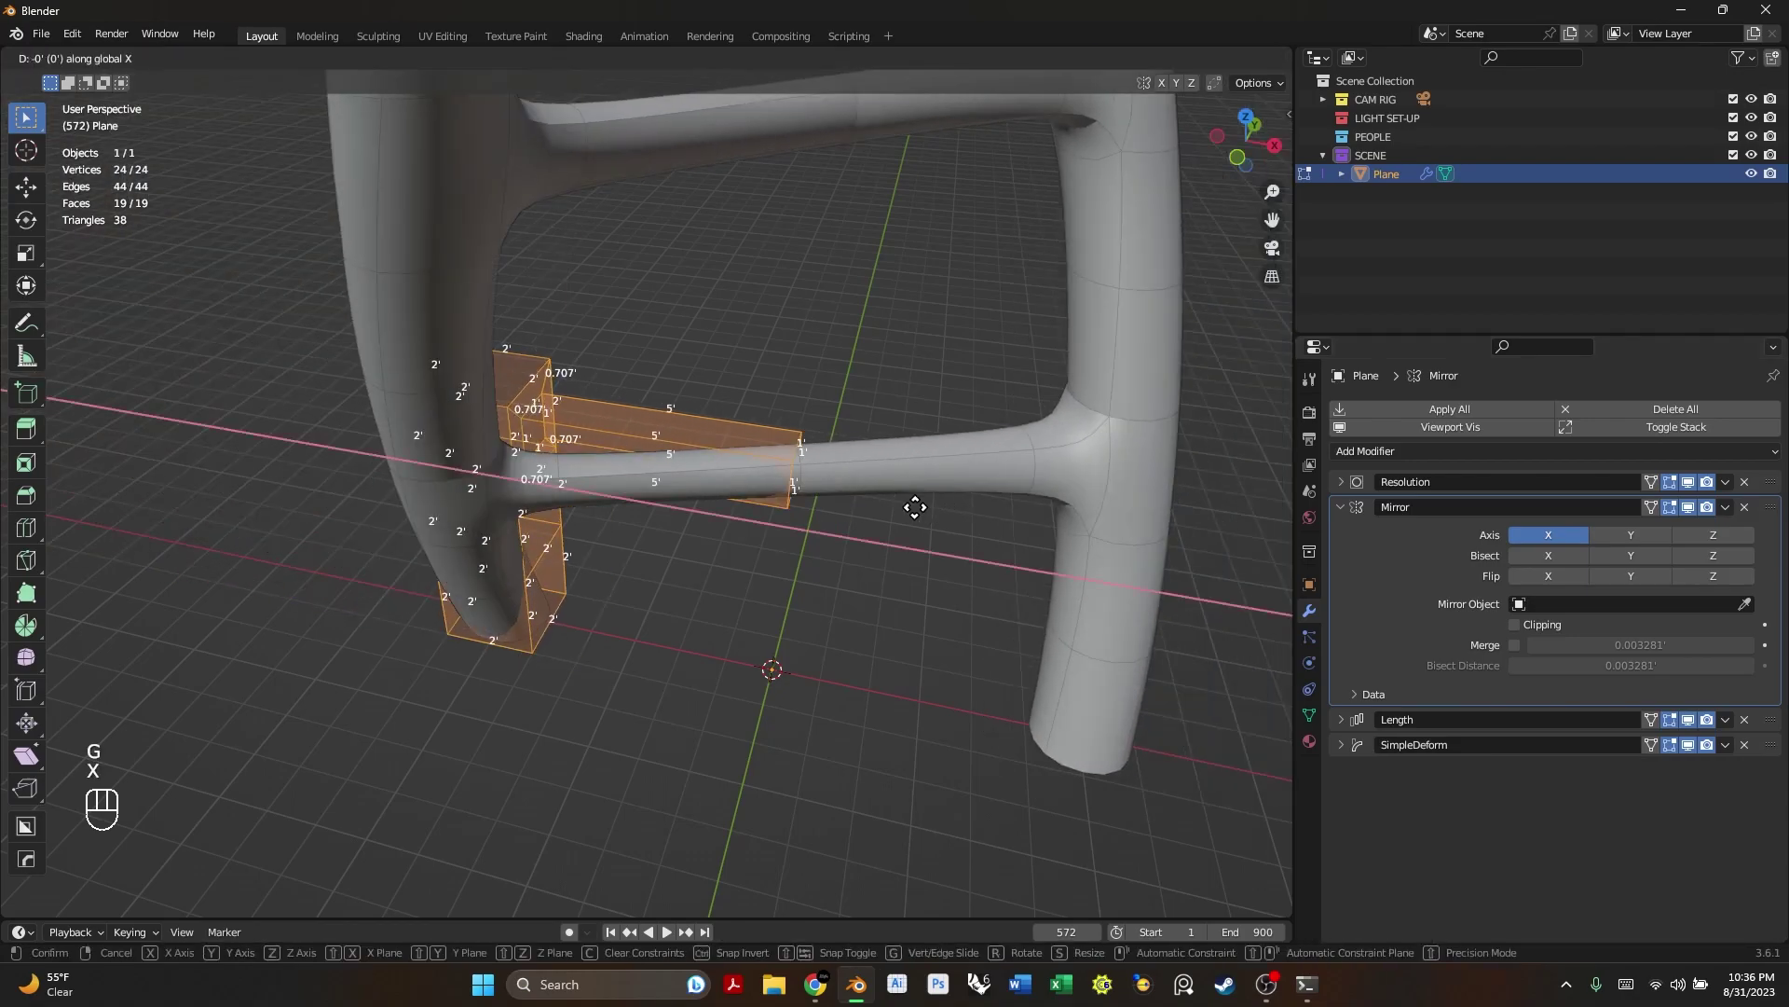
left_click(909, 499)
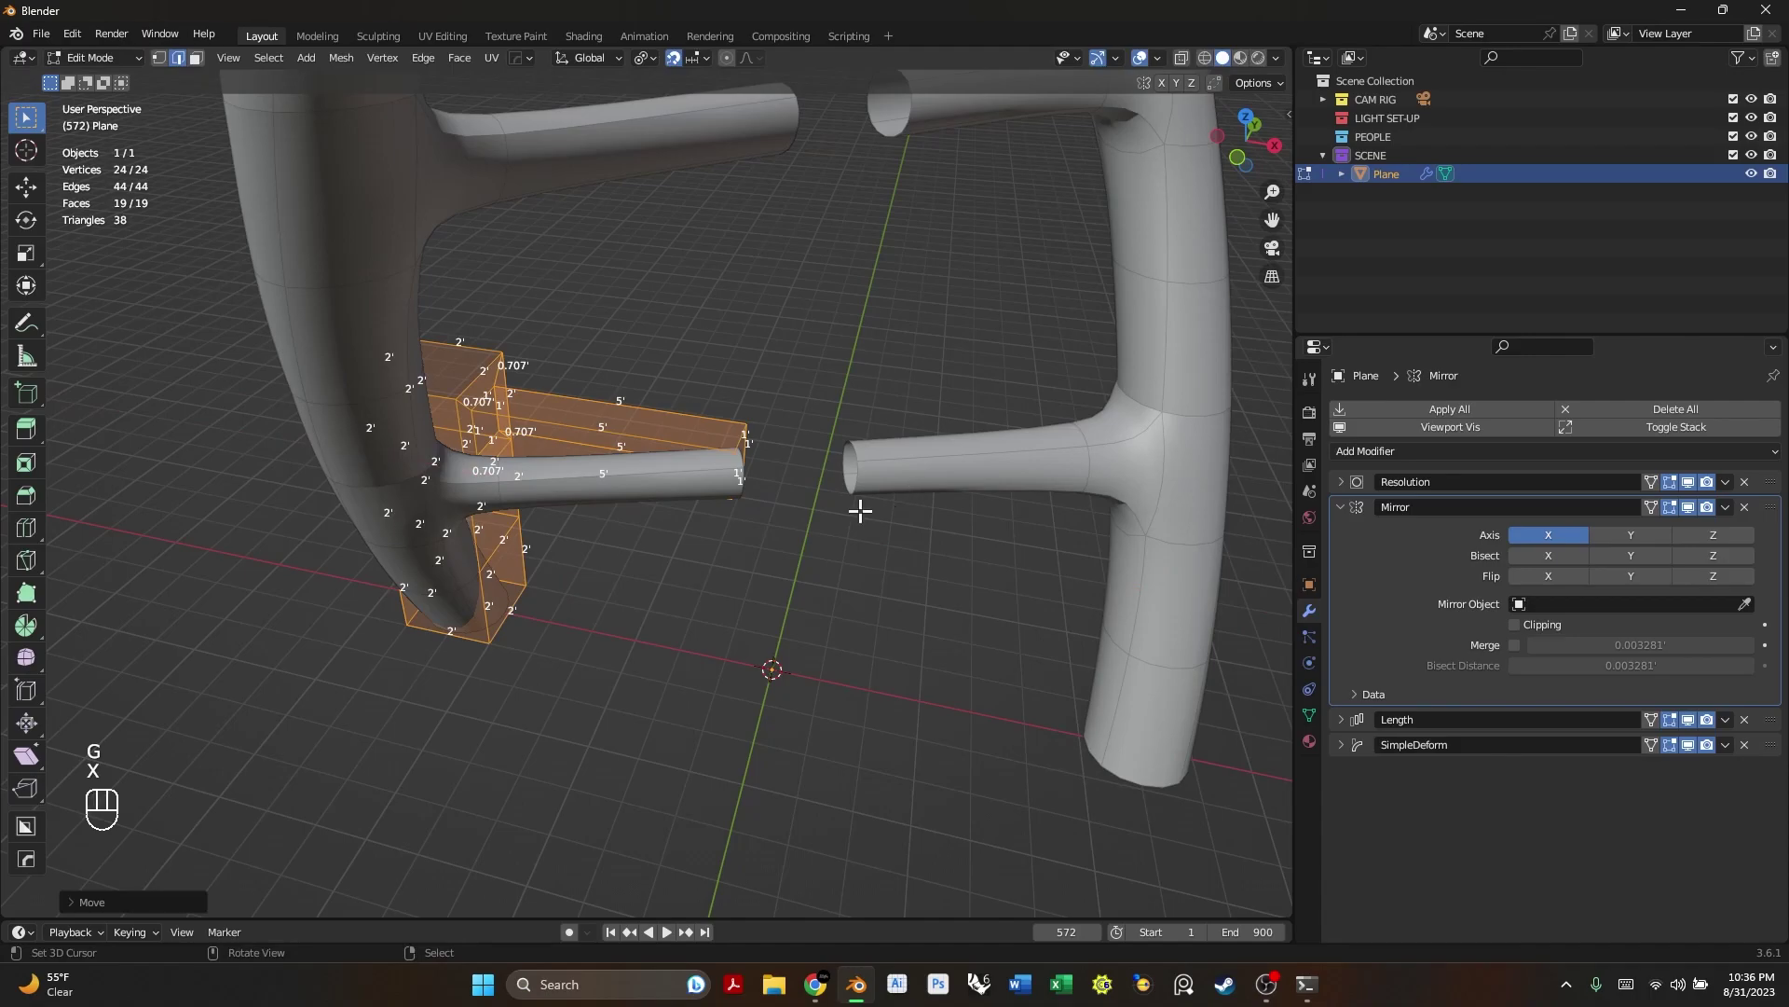
- Orbit around the full helix to inspect the split rungs near the bottom
scroll(643, 432, "down", 5)
middle_click_drag(643, 432, 692, 531)
scroll(832, 538, "up", 5)
middle_click_drag(833, 538, 587, 512)
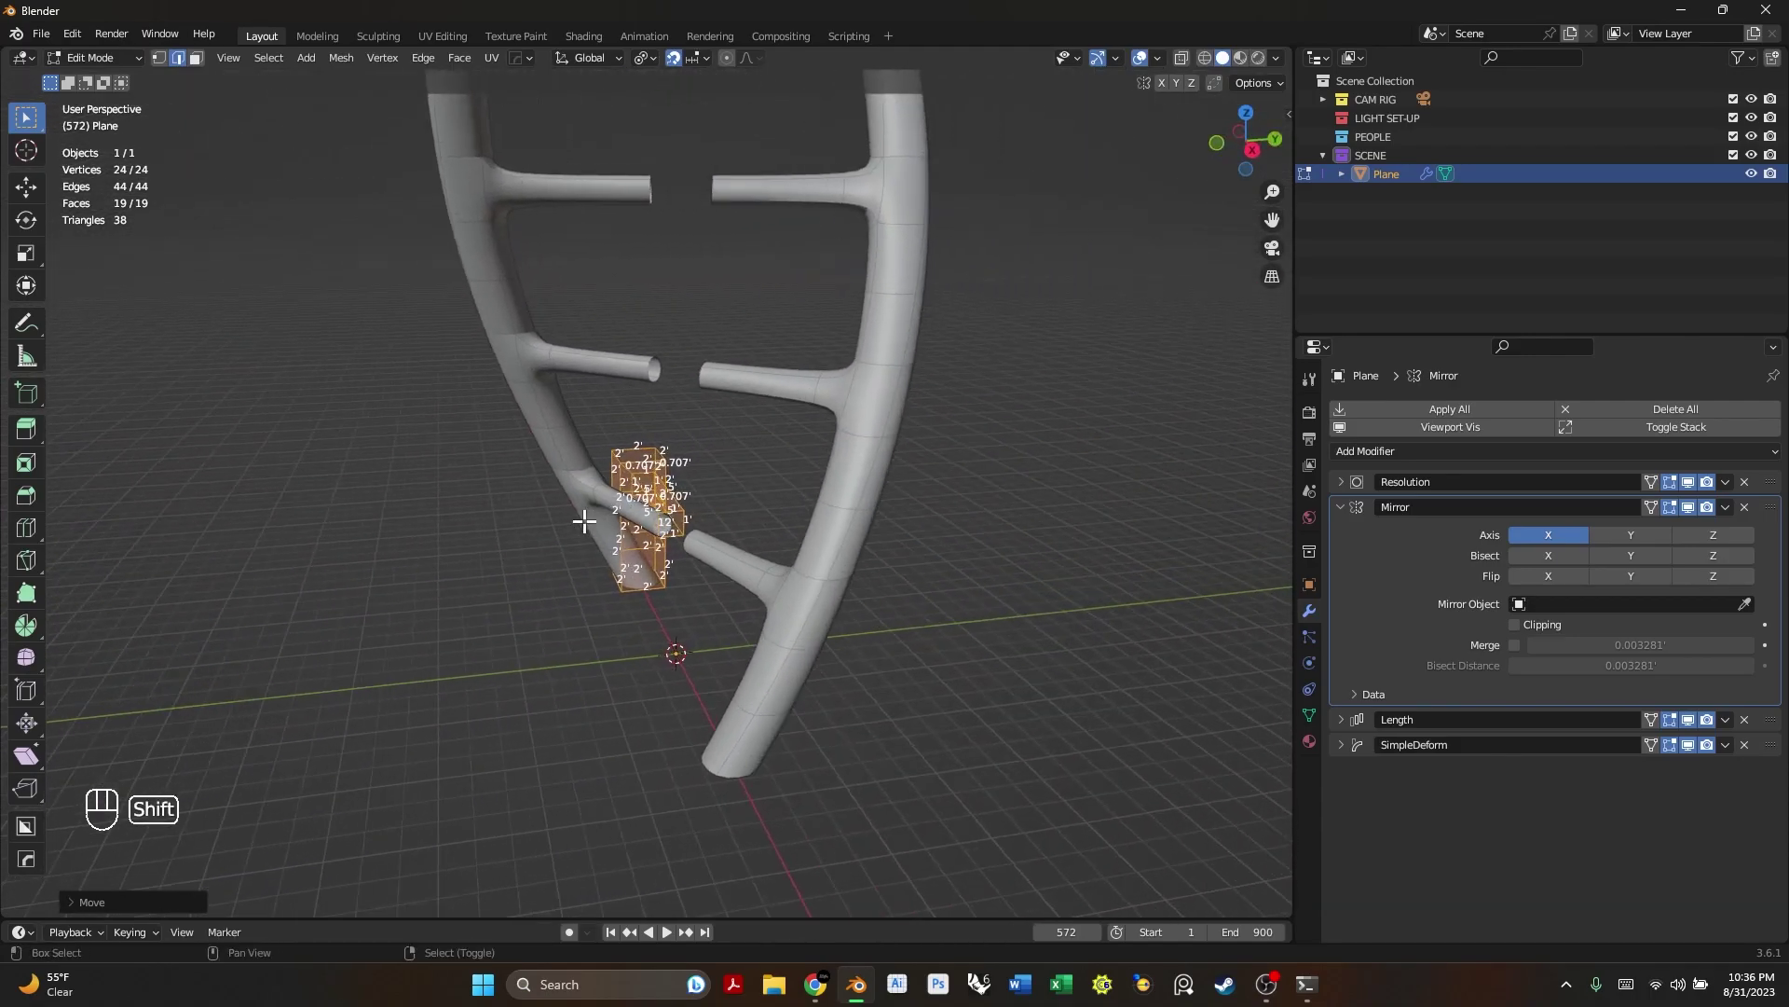
scroll(703, 547, "up", 4)
middle_click_drag(703, 547, 769, 473)
- Select the open end of the split rung and fill it with a cap face, giving 20 faces
key("KP_Decimal")
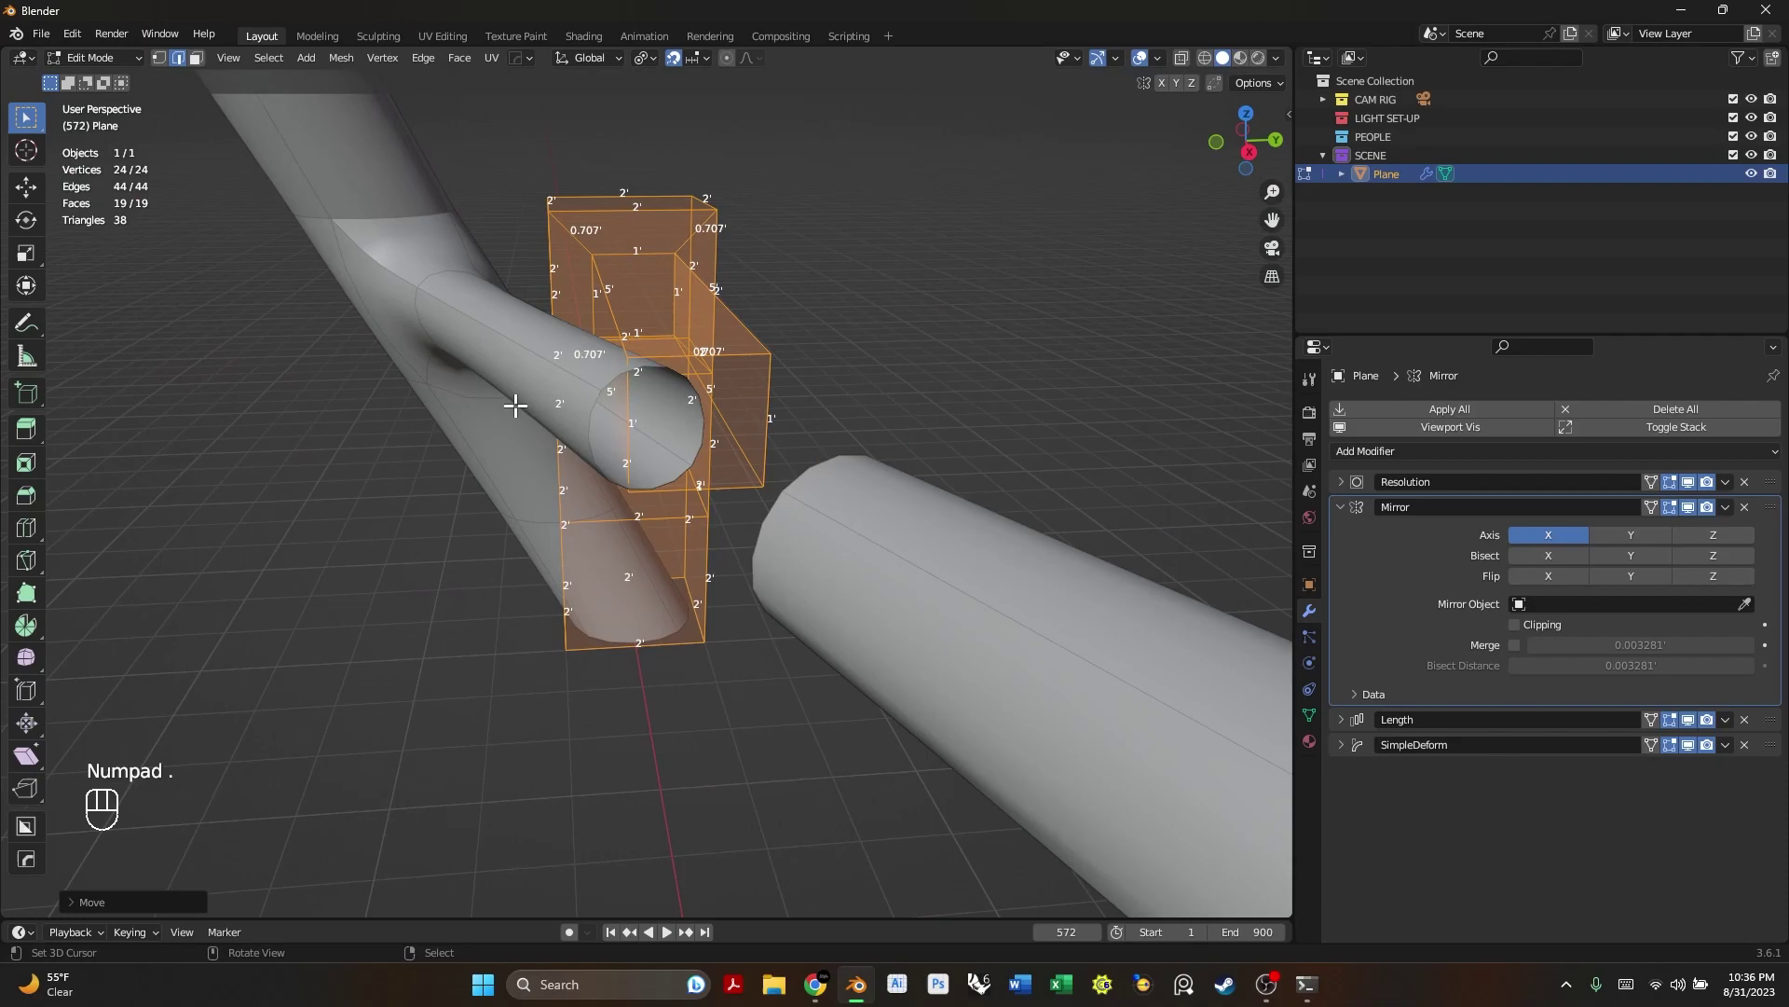
left_click(717, 361)
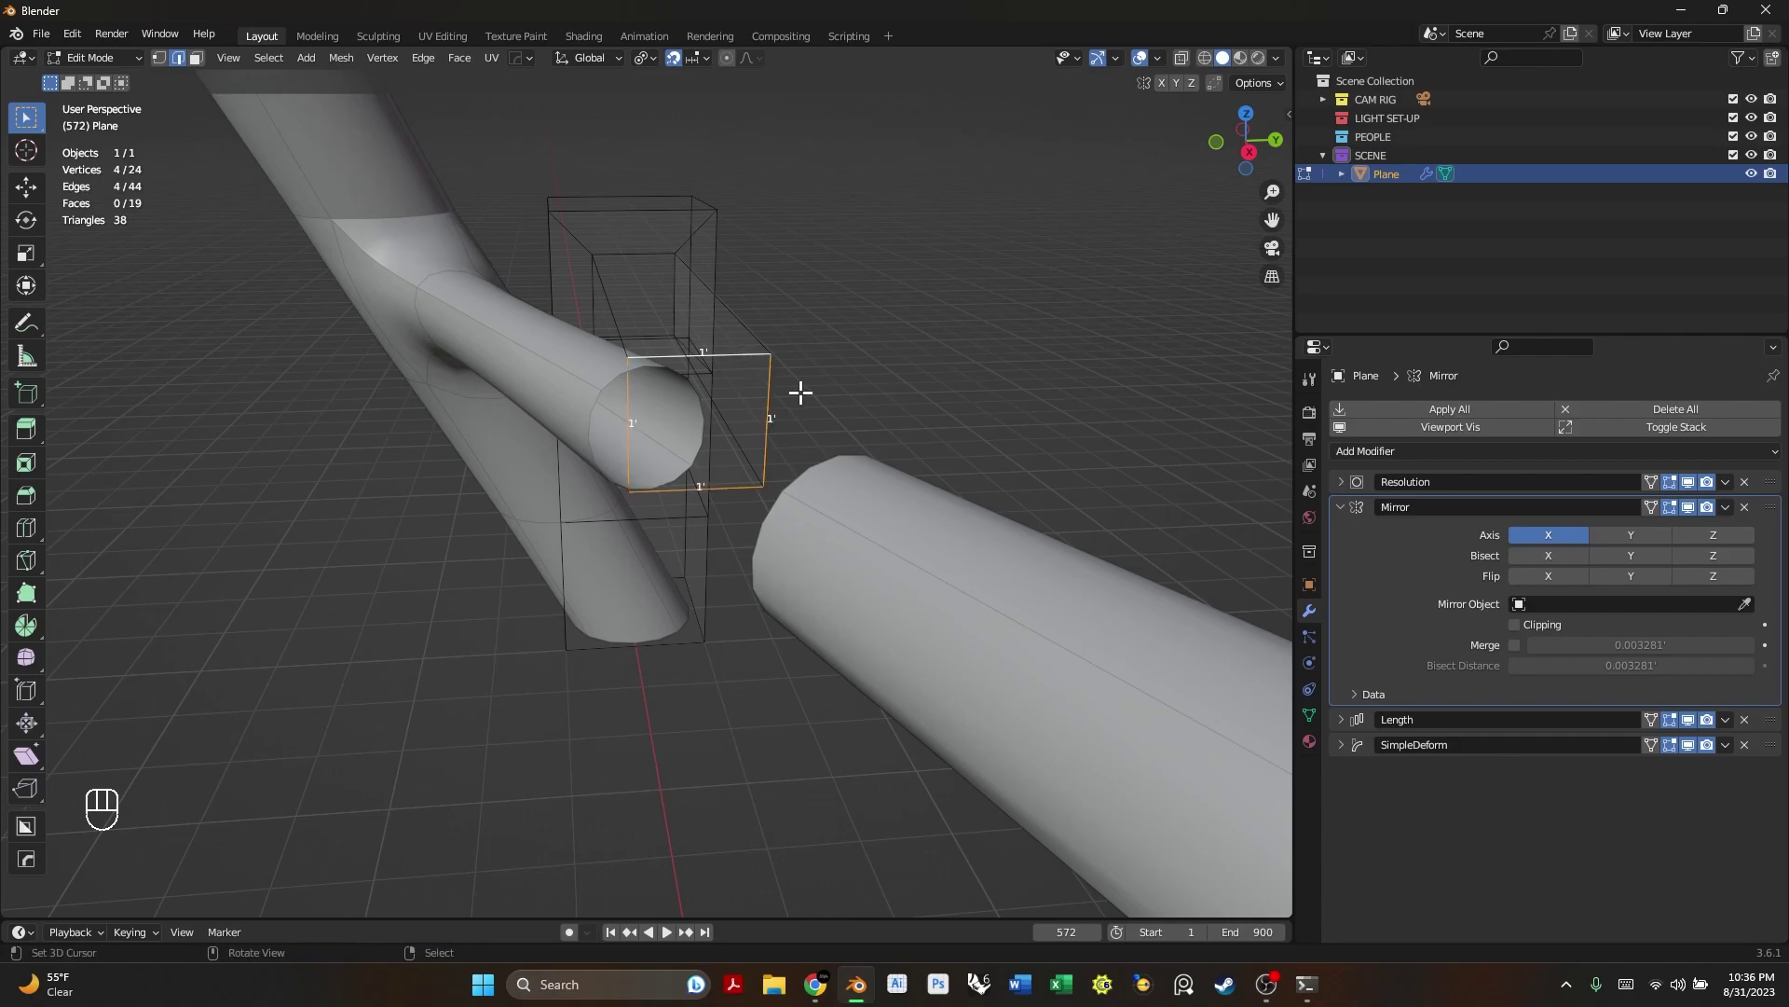
key("f")
middle_click_drag(675, 423, 959, 451)
- Try Resolution viewport subdivision level 3 on the rung tip, then set it back to 2
middle_click_drag(774, 461, 918, 410)
scroll(881, 399, "up", 4)
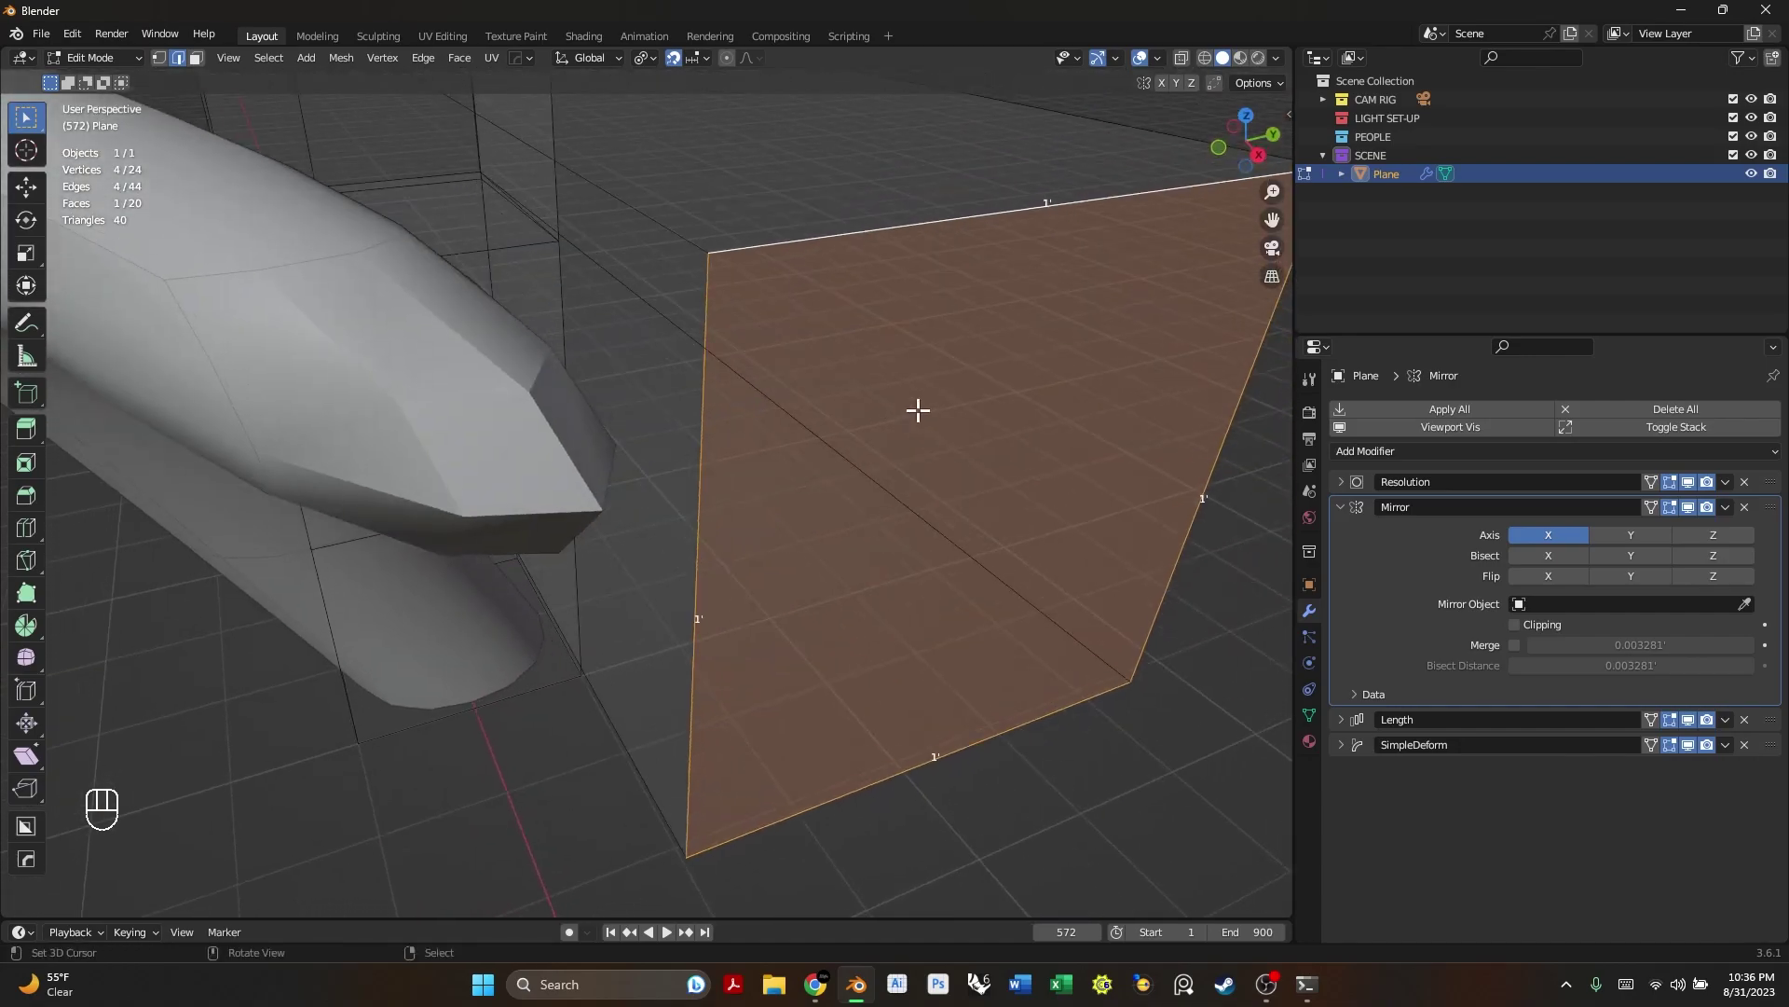
scroll(363, 458, "down", 3)
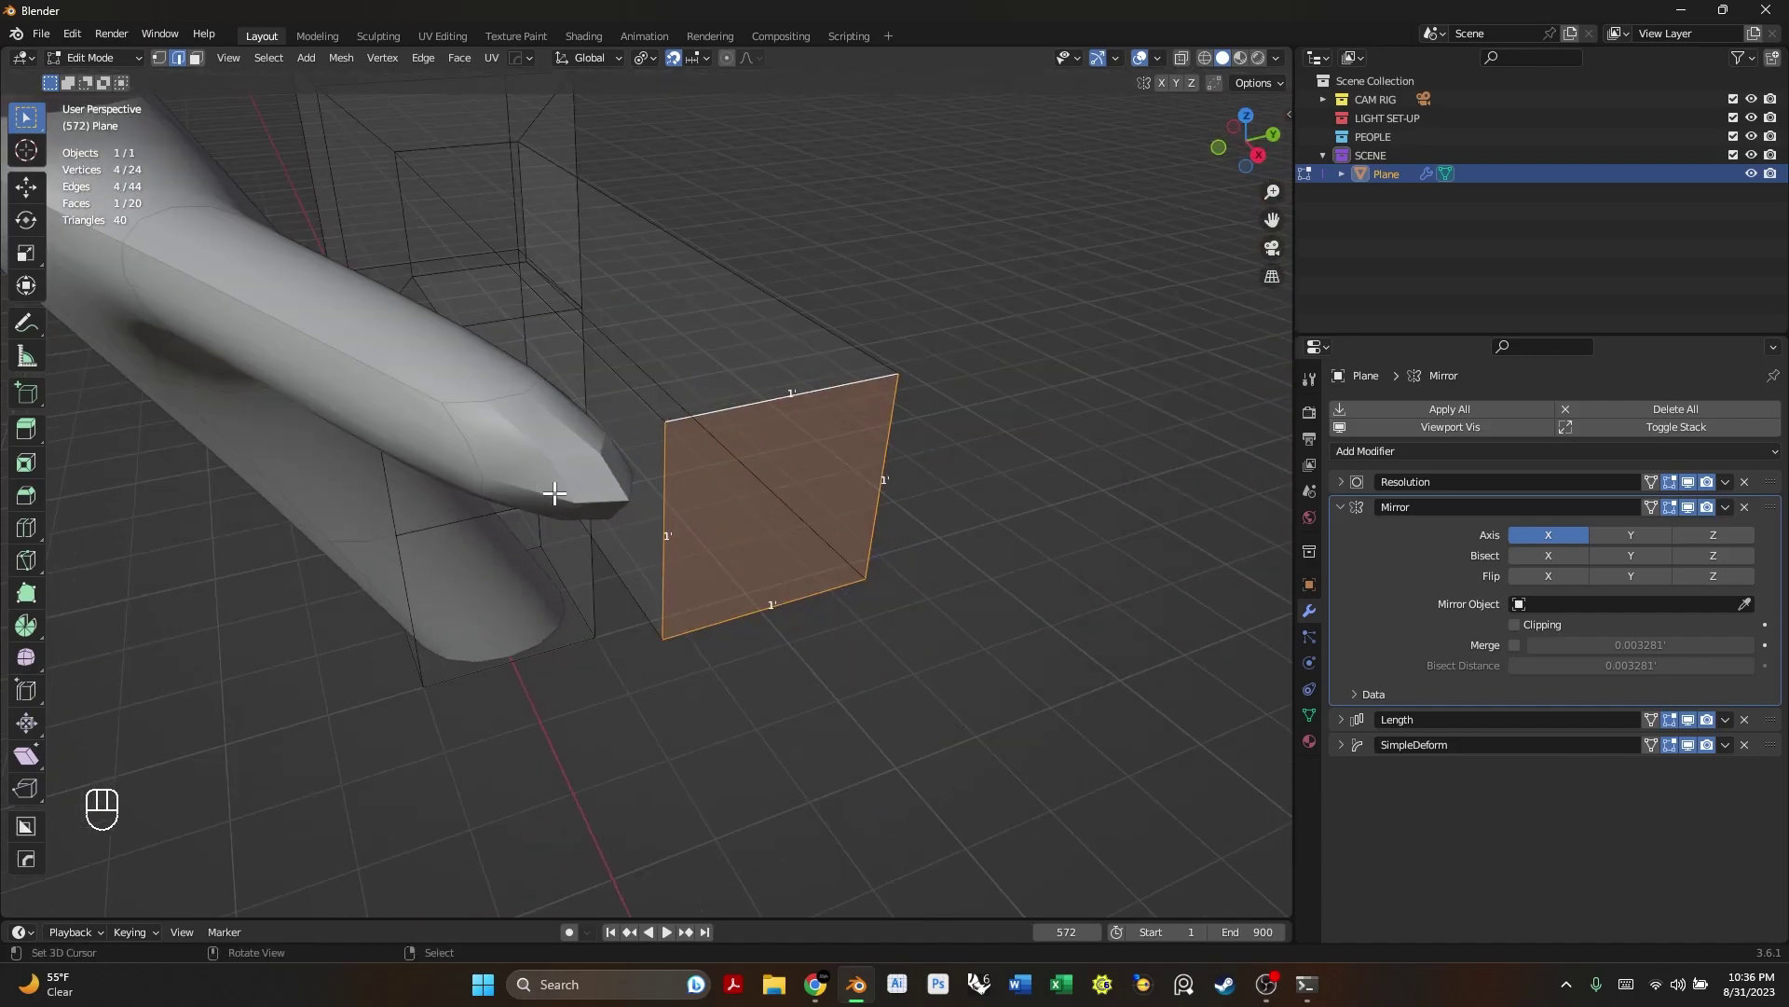
left_click(1340, 482)
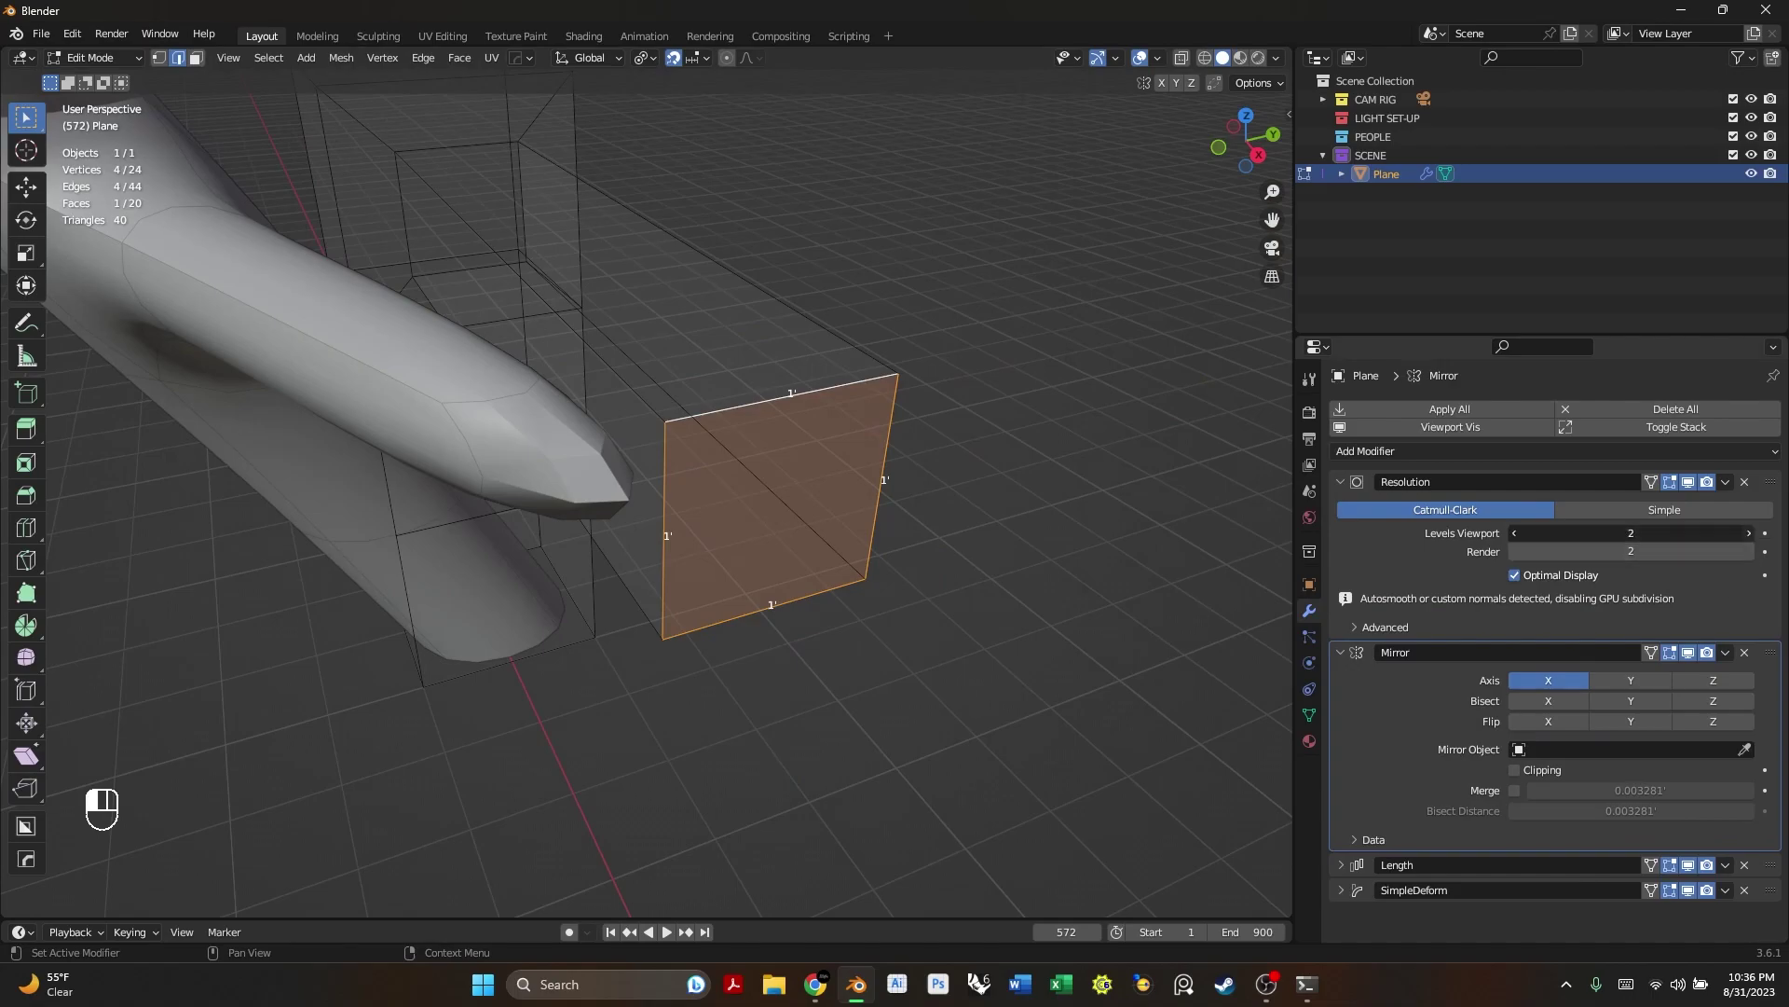
left_click(1746, 533)
middle_click_drag(764, 522, 807, 471)
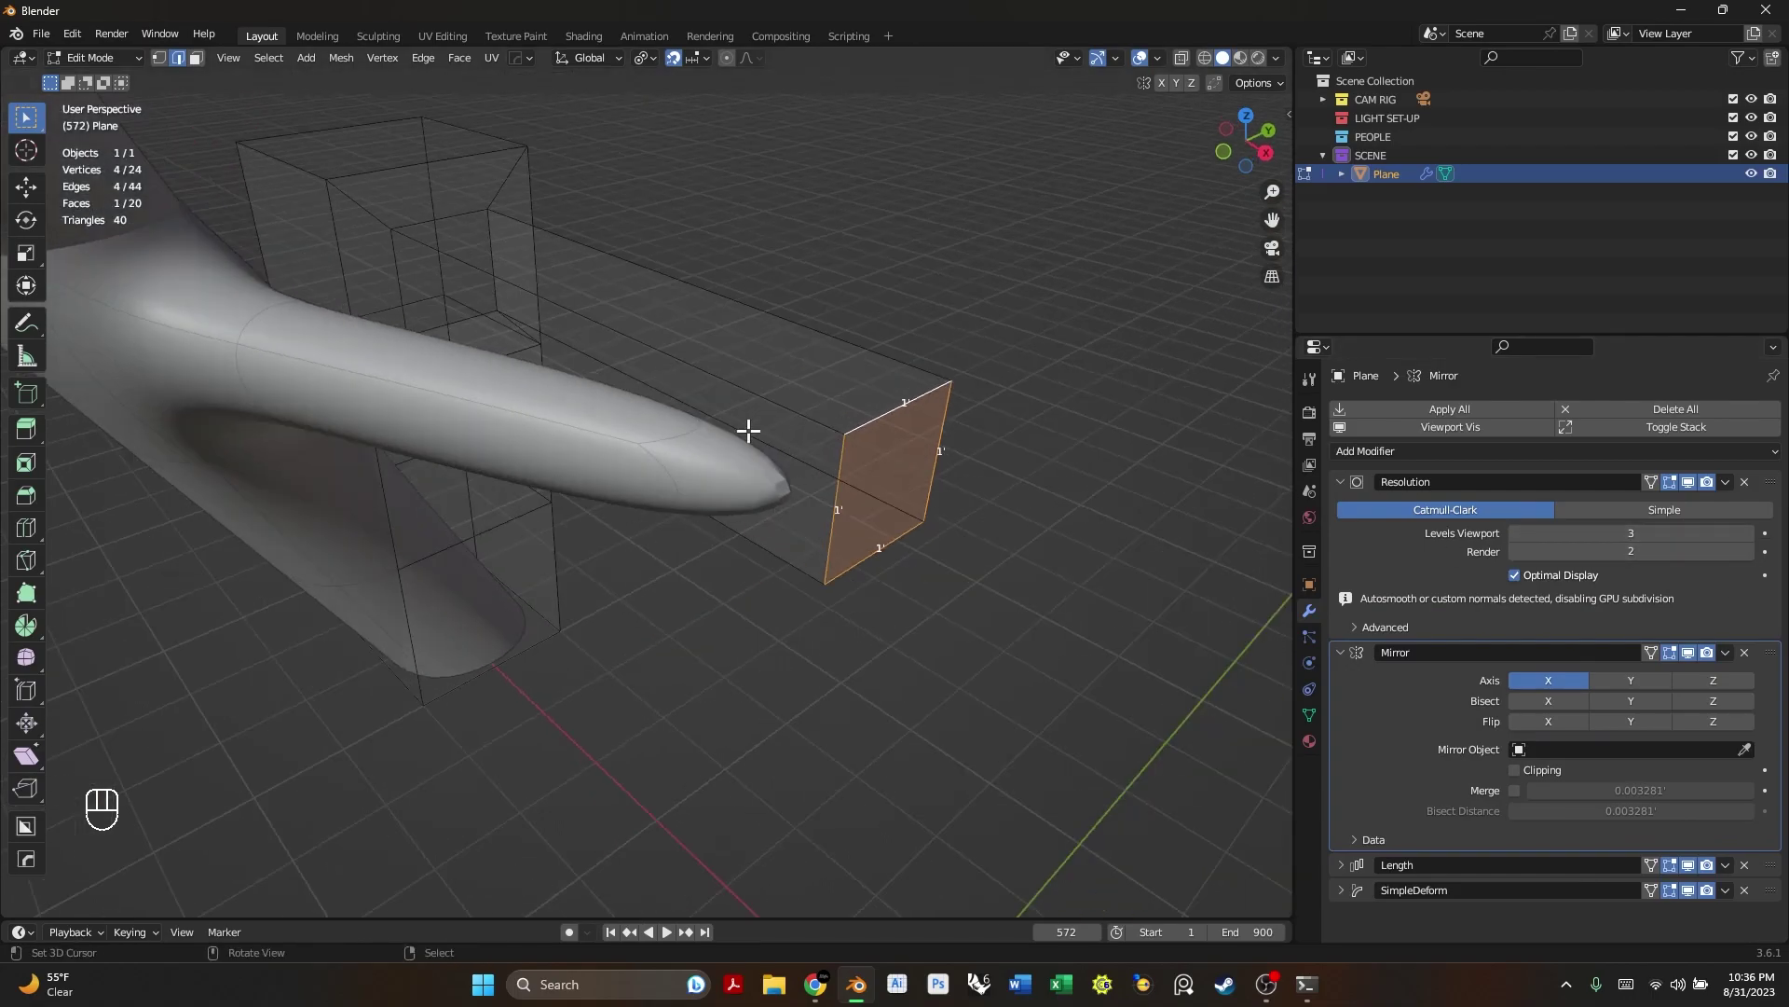
scroll(702, 494, "up", 2)
scroll(897, 516, "up", 3)
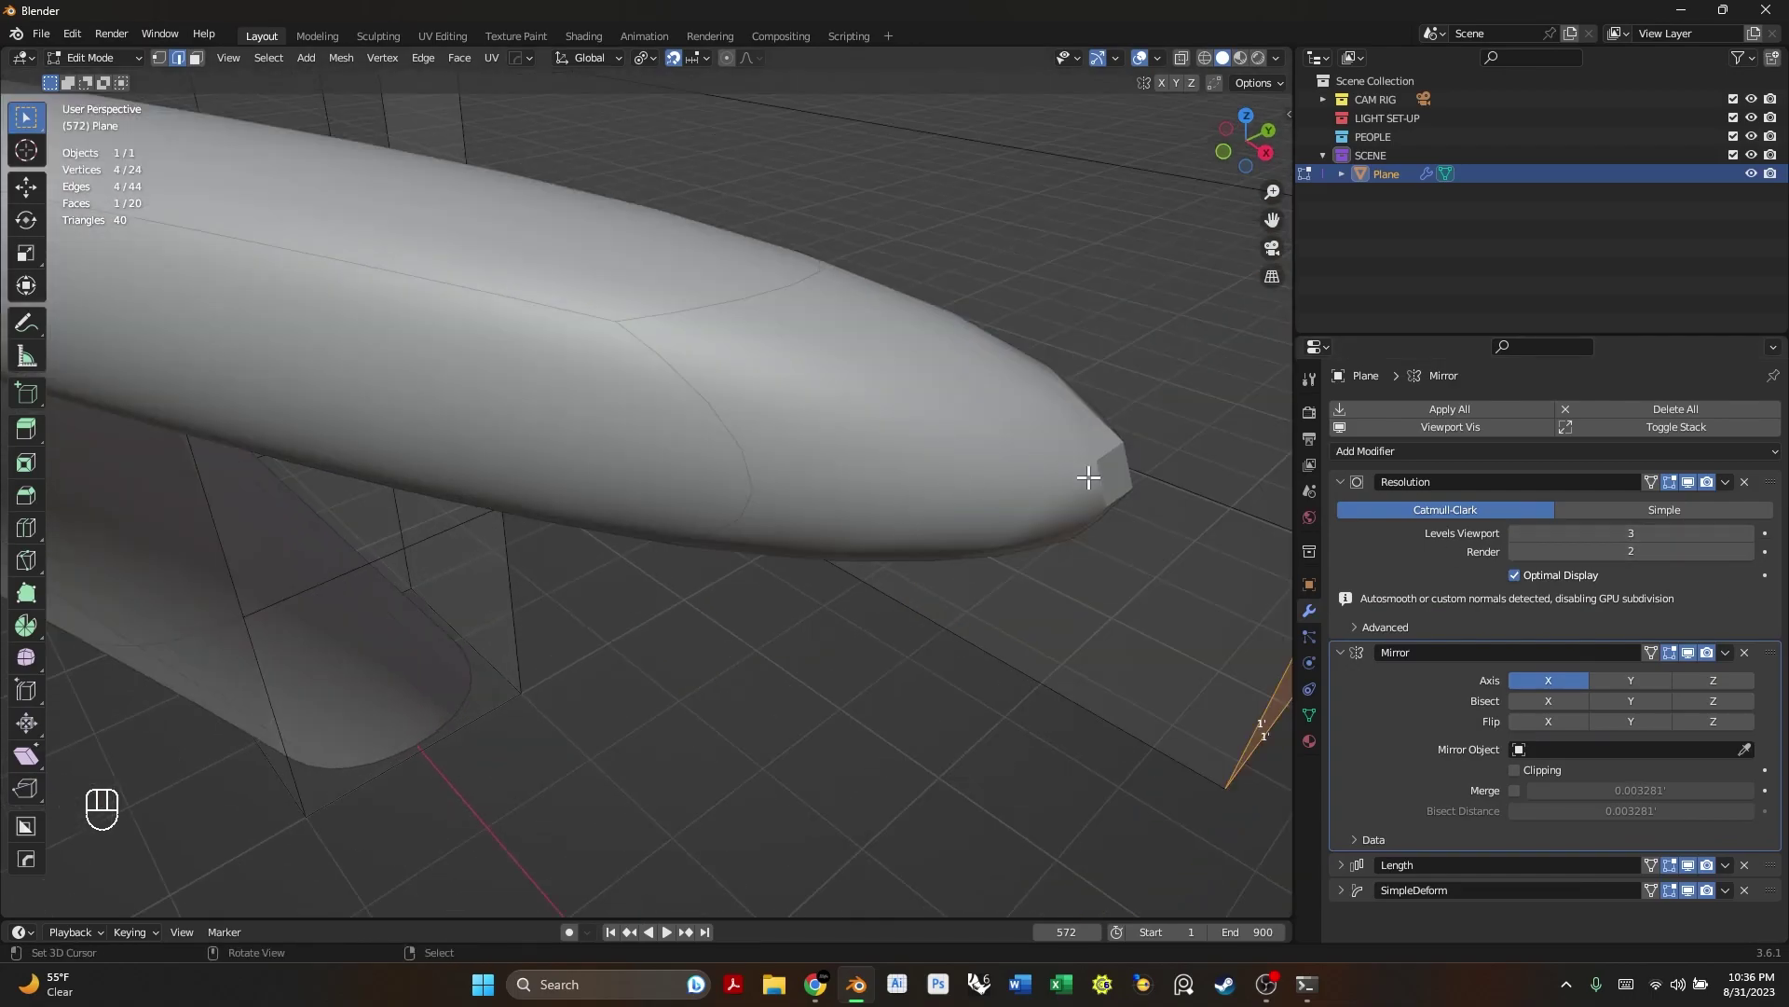
middle_click_drag(1087, 472, 1020, 485)
scroll(589, 491, "down", 5)
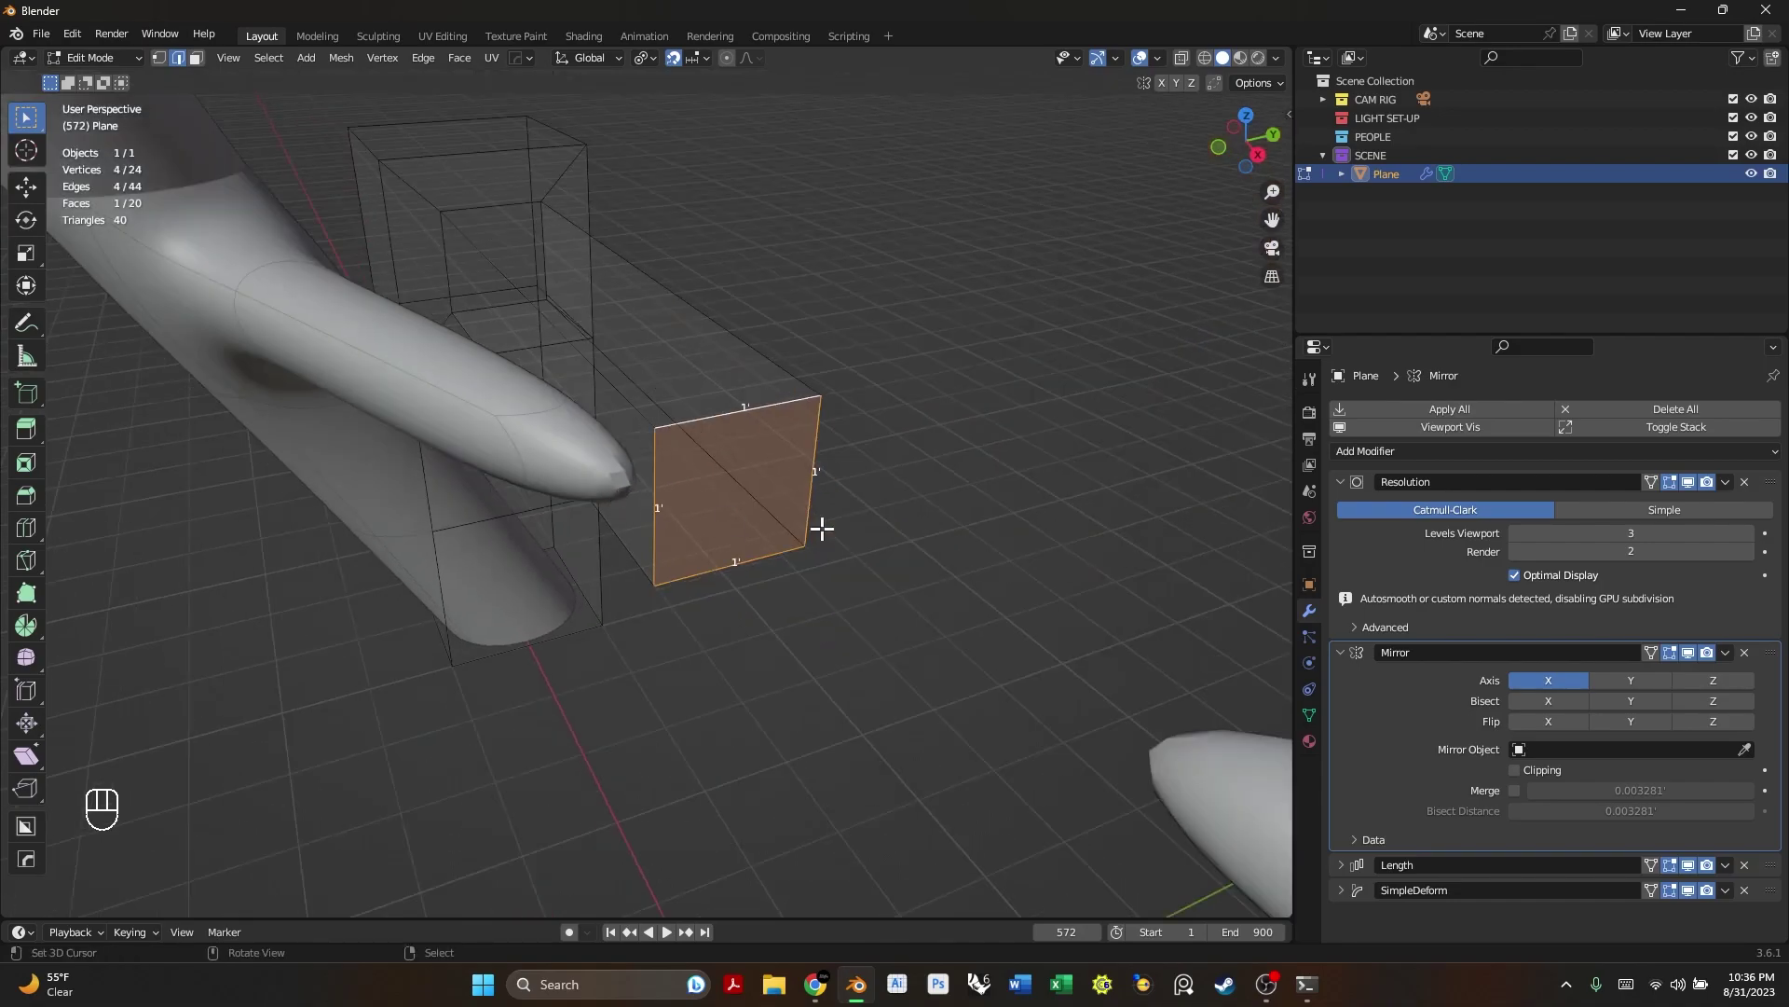
left_click(1514, 533)
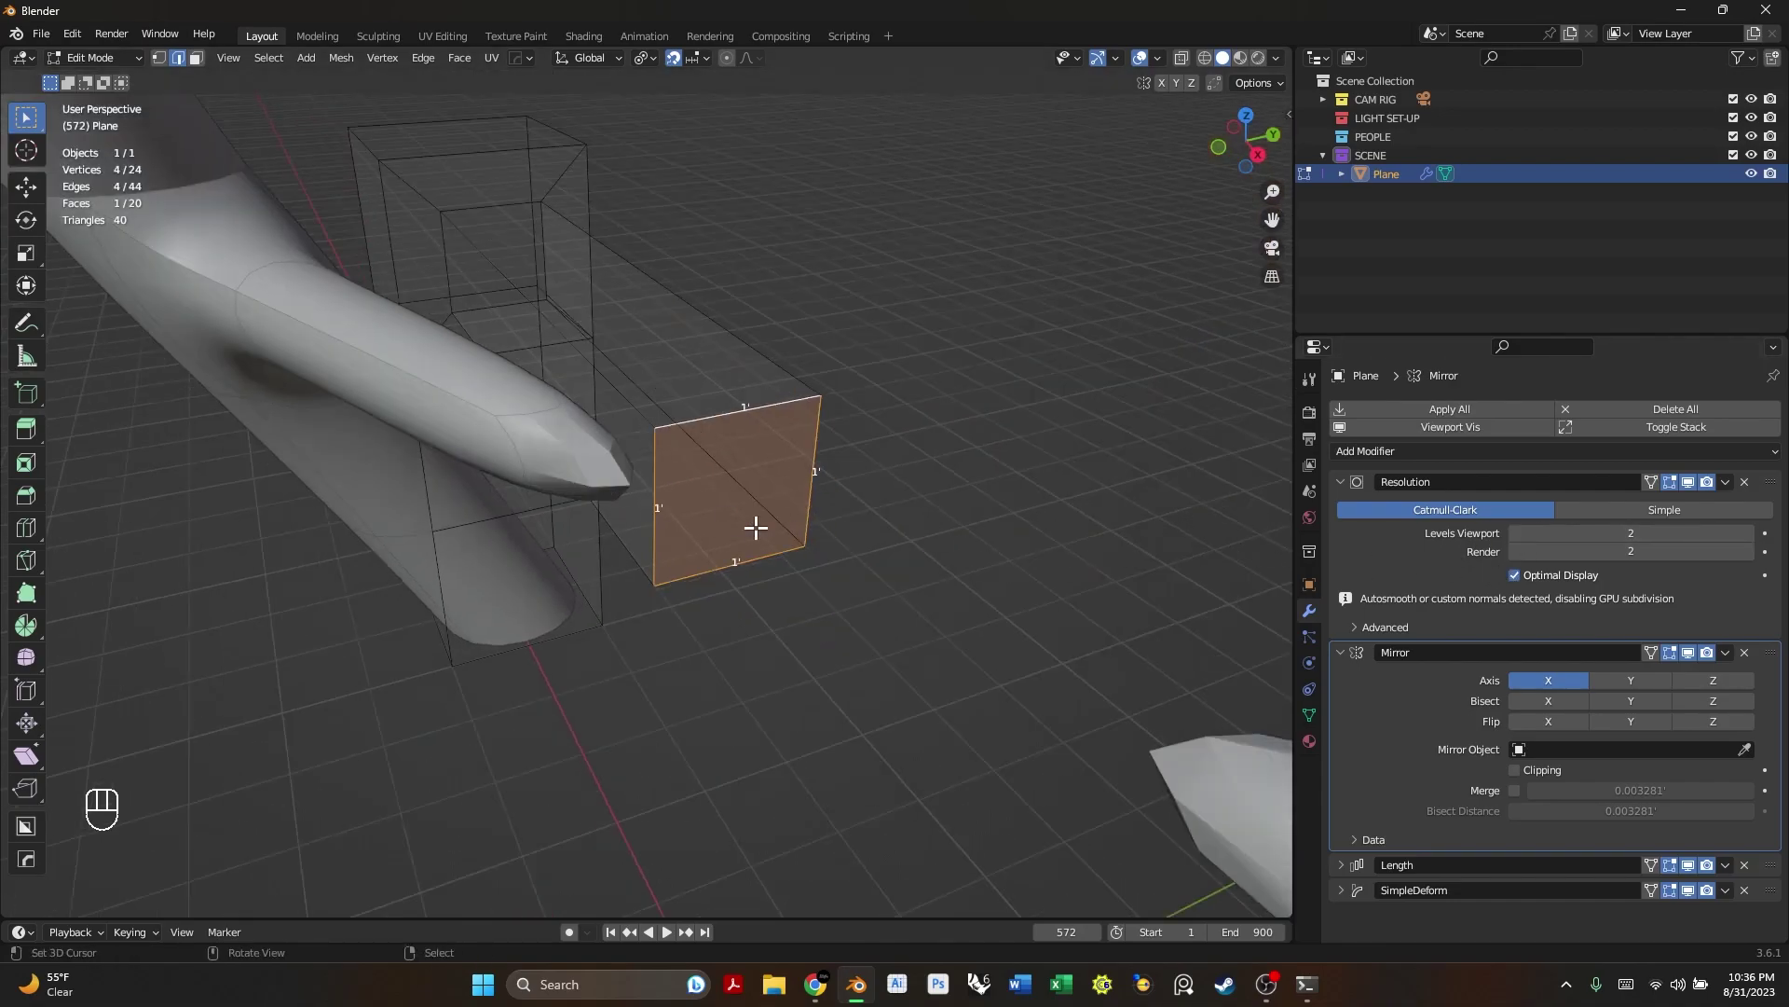
- Add a loop cut across the rung slid toward the capped end, reaching 28 vertices
middle_click_drag(755, 528, 883, 531)
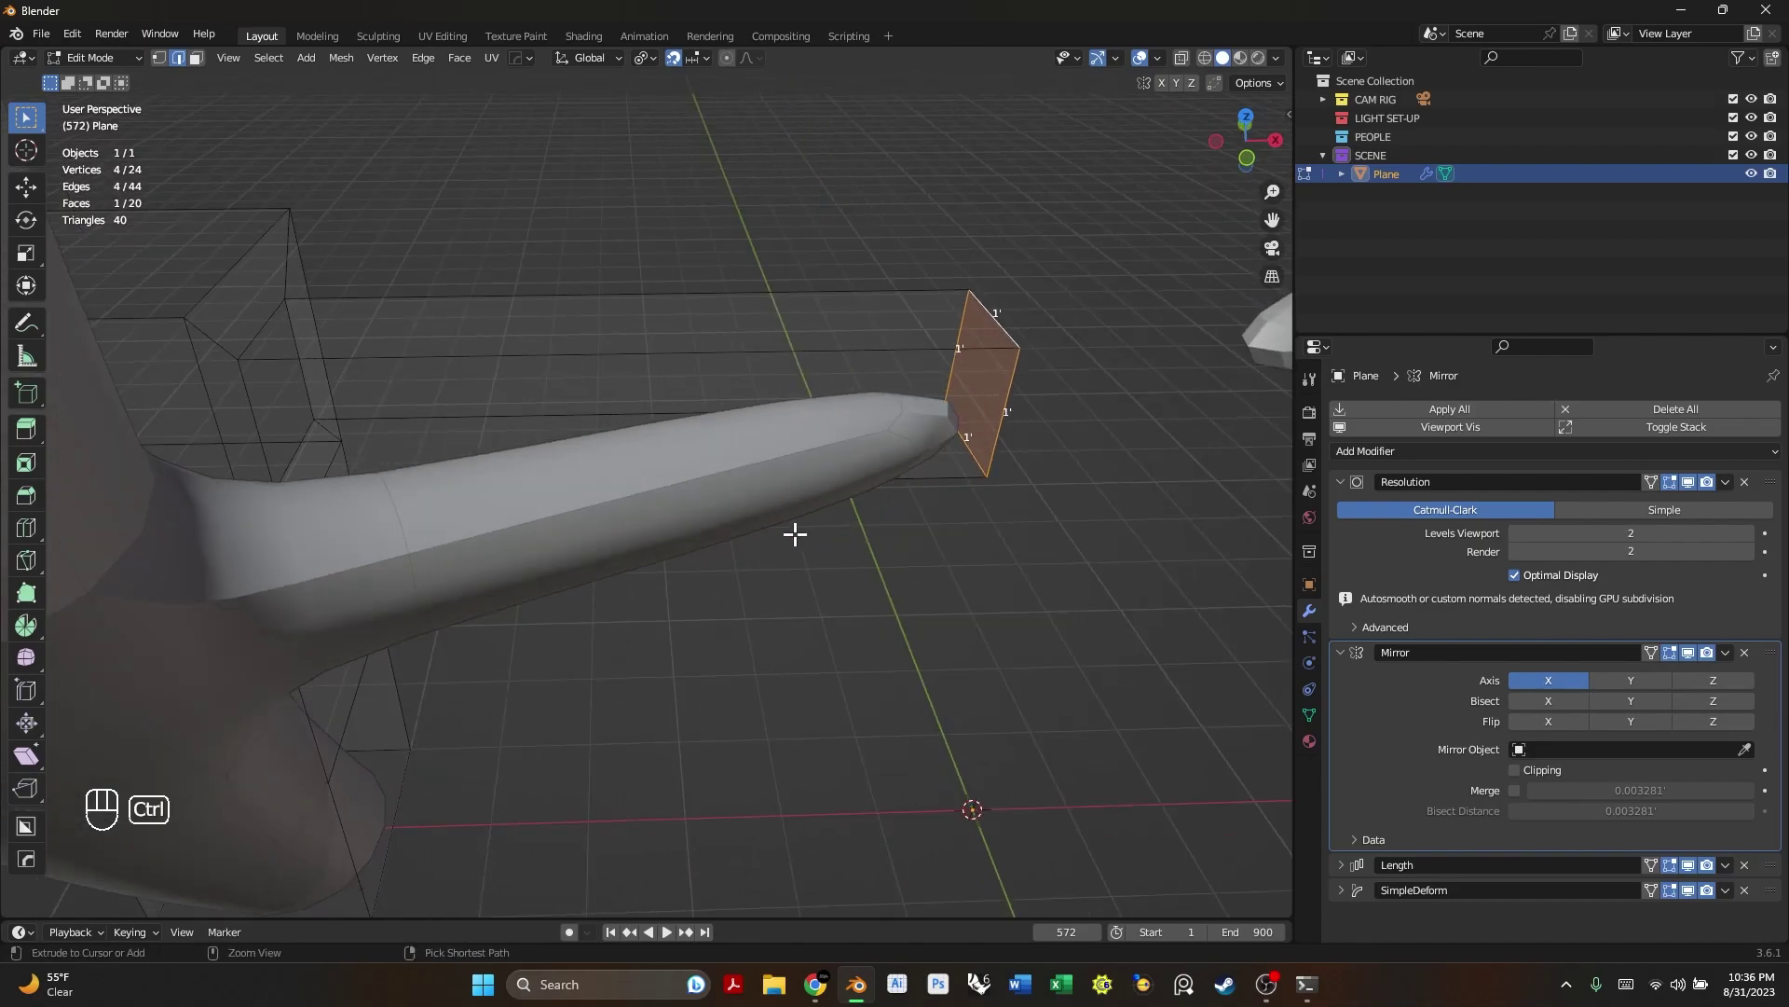
key("ctrl+r")
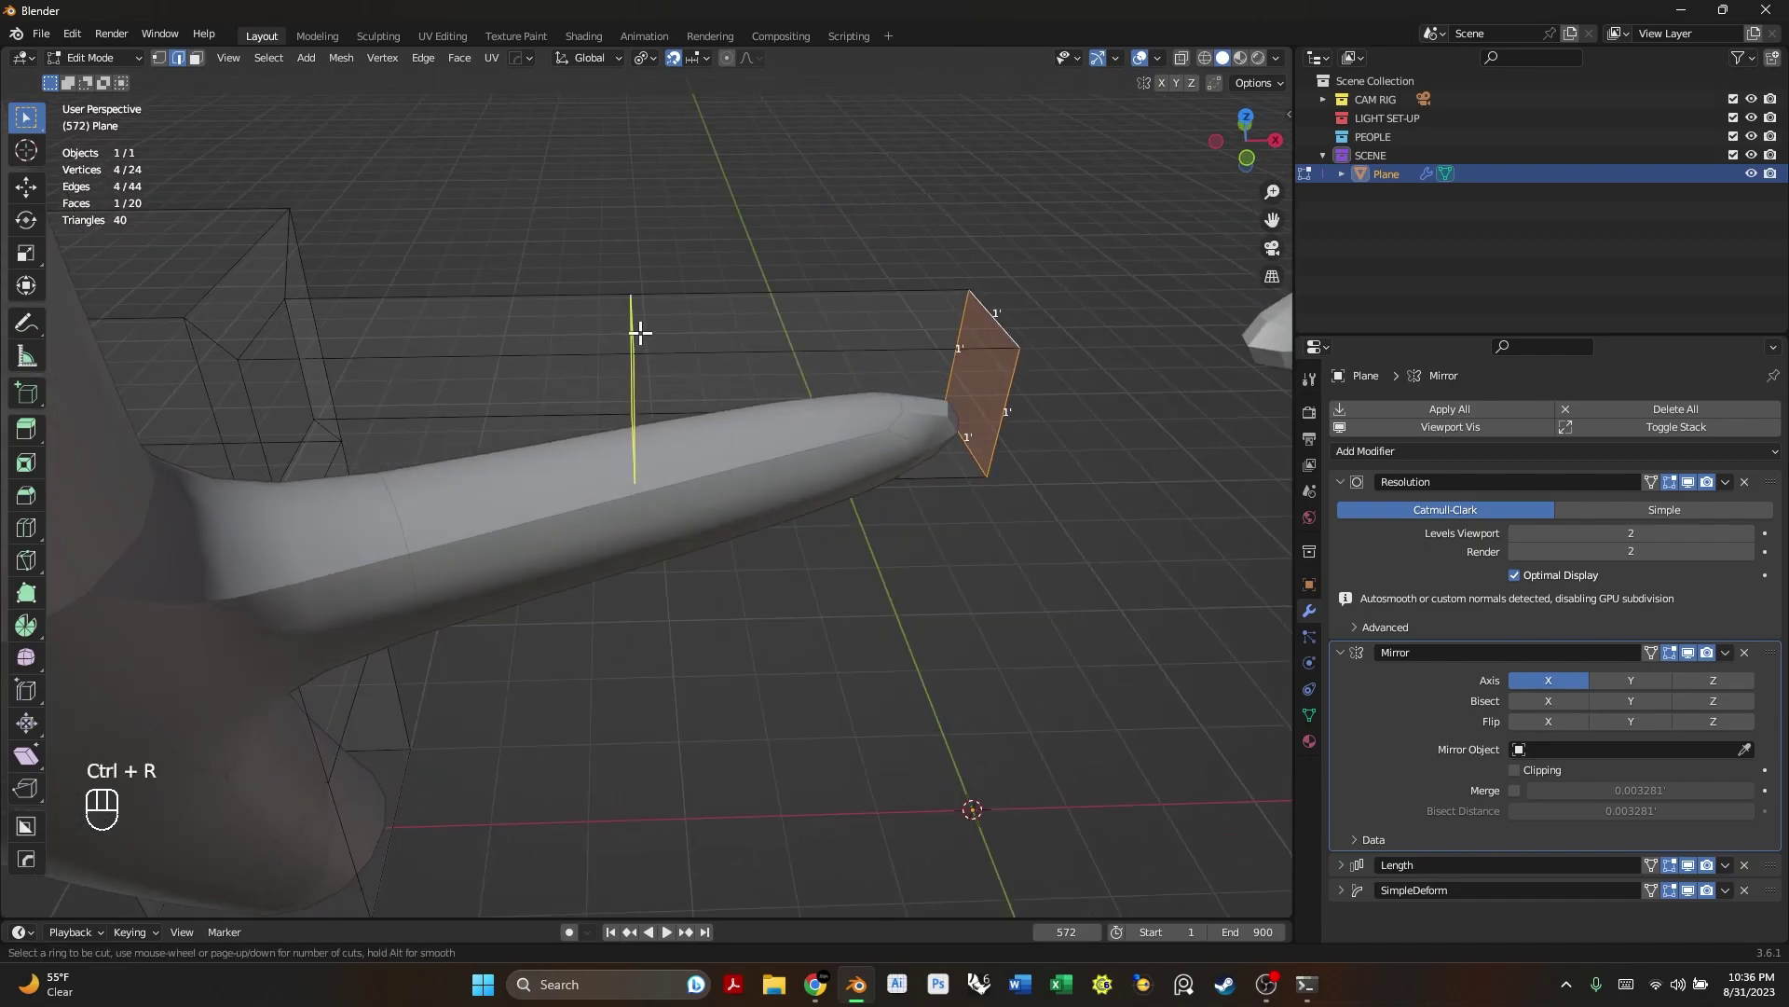
left_click(639, 332)
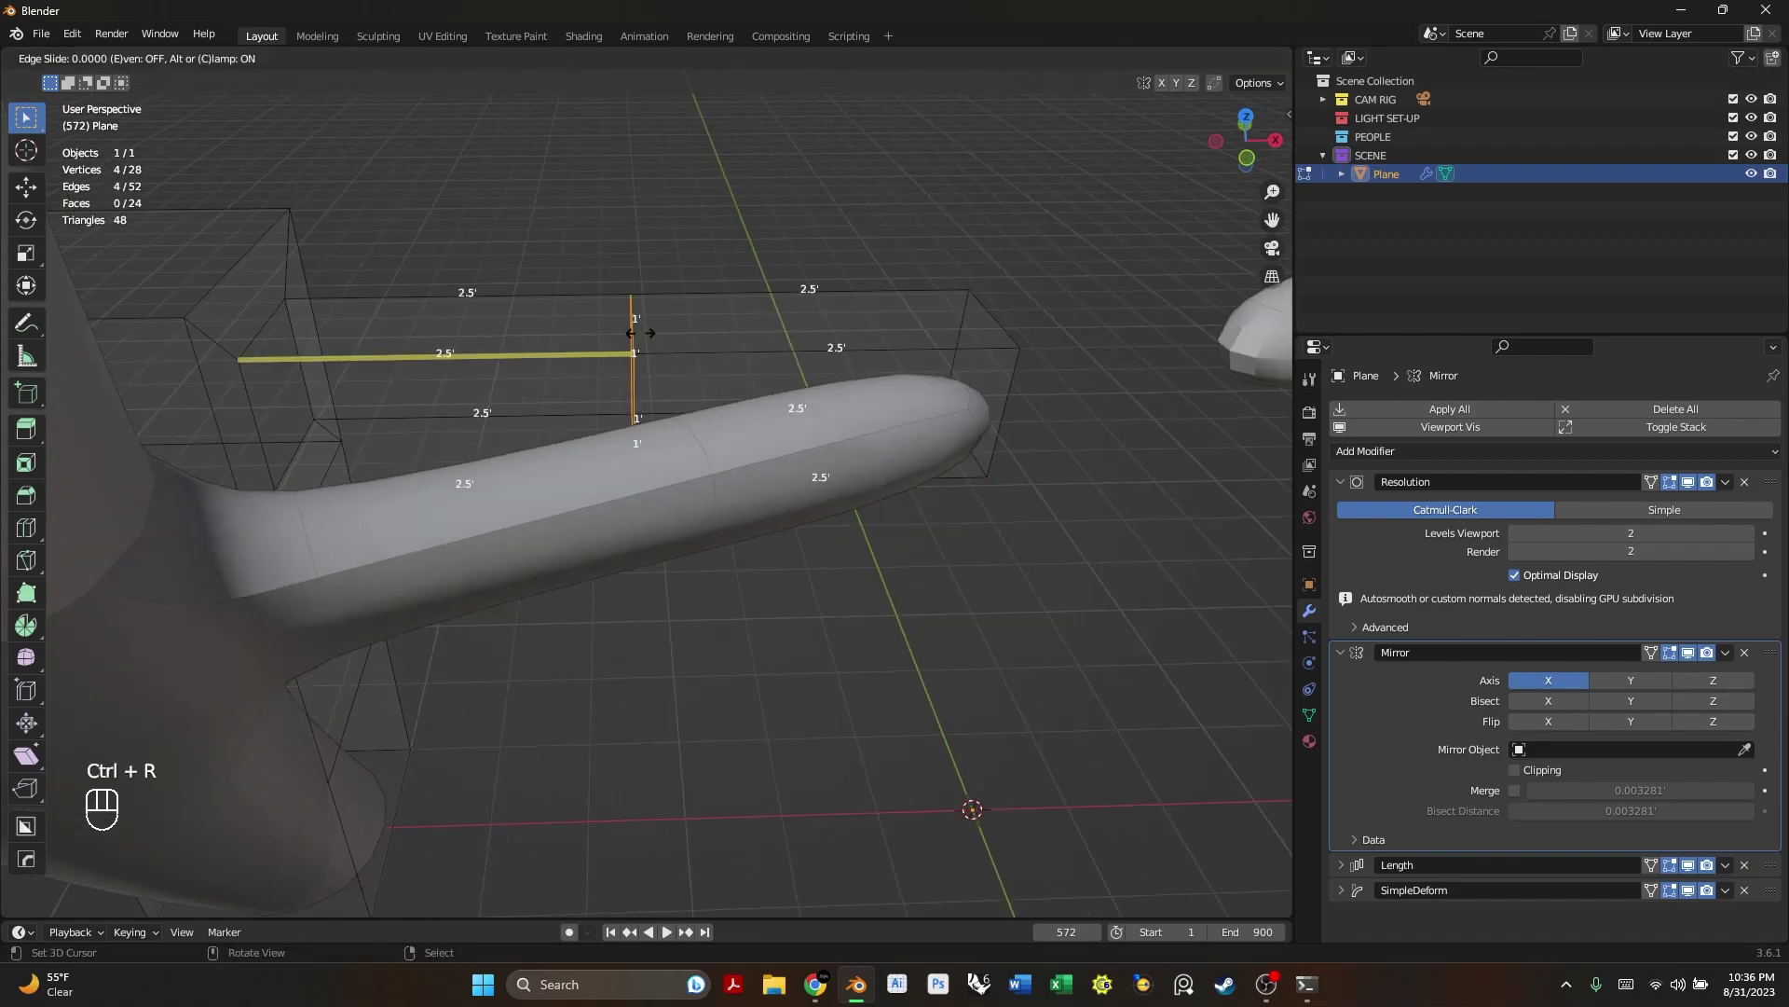
left_click(969, 321)
- Preview the rounded rung tips in Object Mode, then return to Edit Mode
key("Tab")
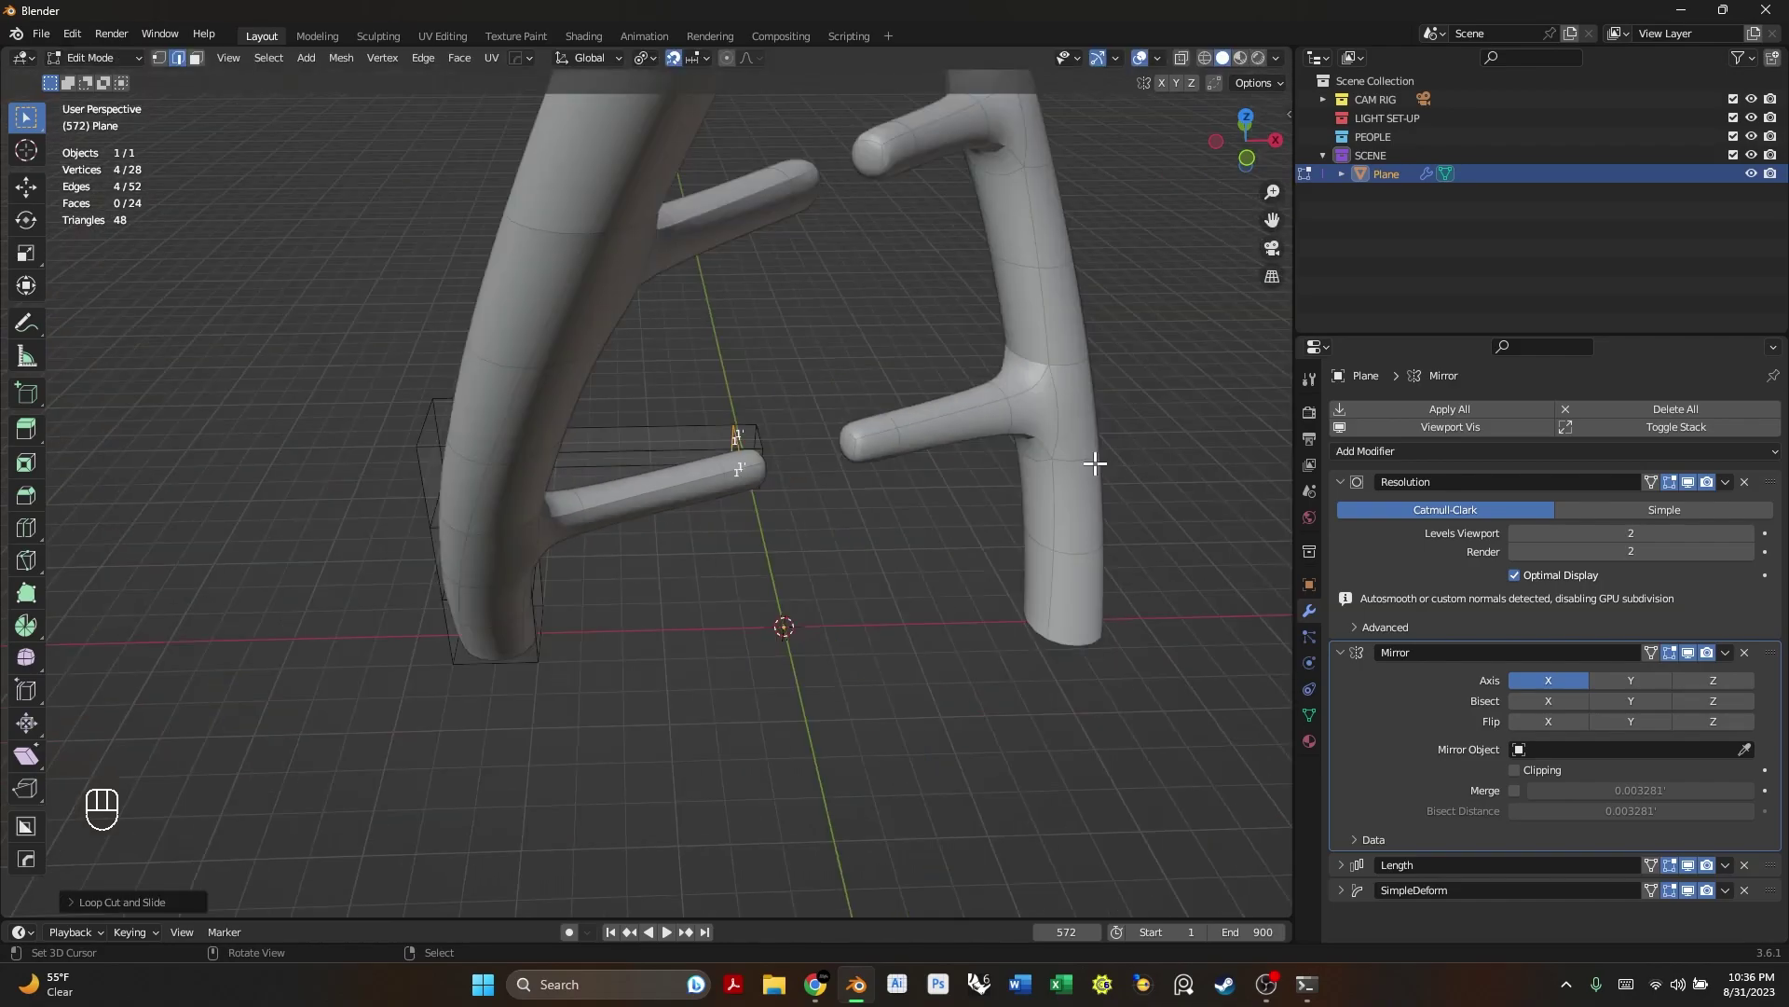
middle_click_drag(994, 481, 878, 504)
scroll(878, 504, "up", 4)
middle_click_drag(579, 555, 787, 501)
key("Tab")
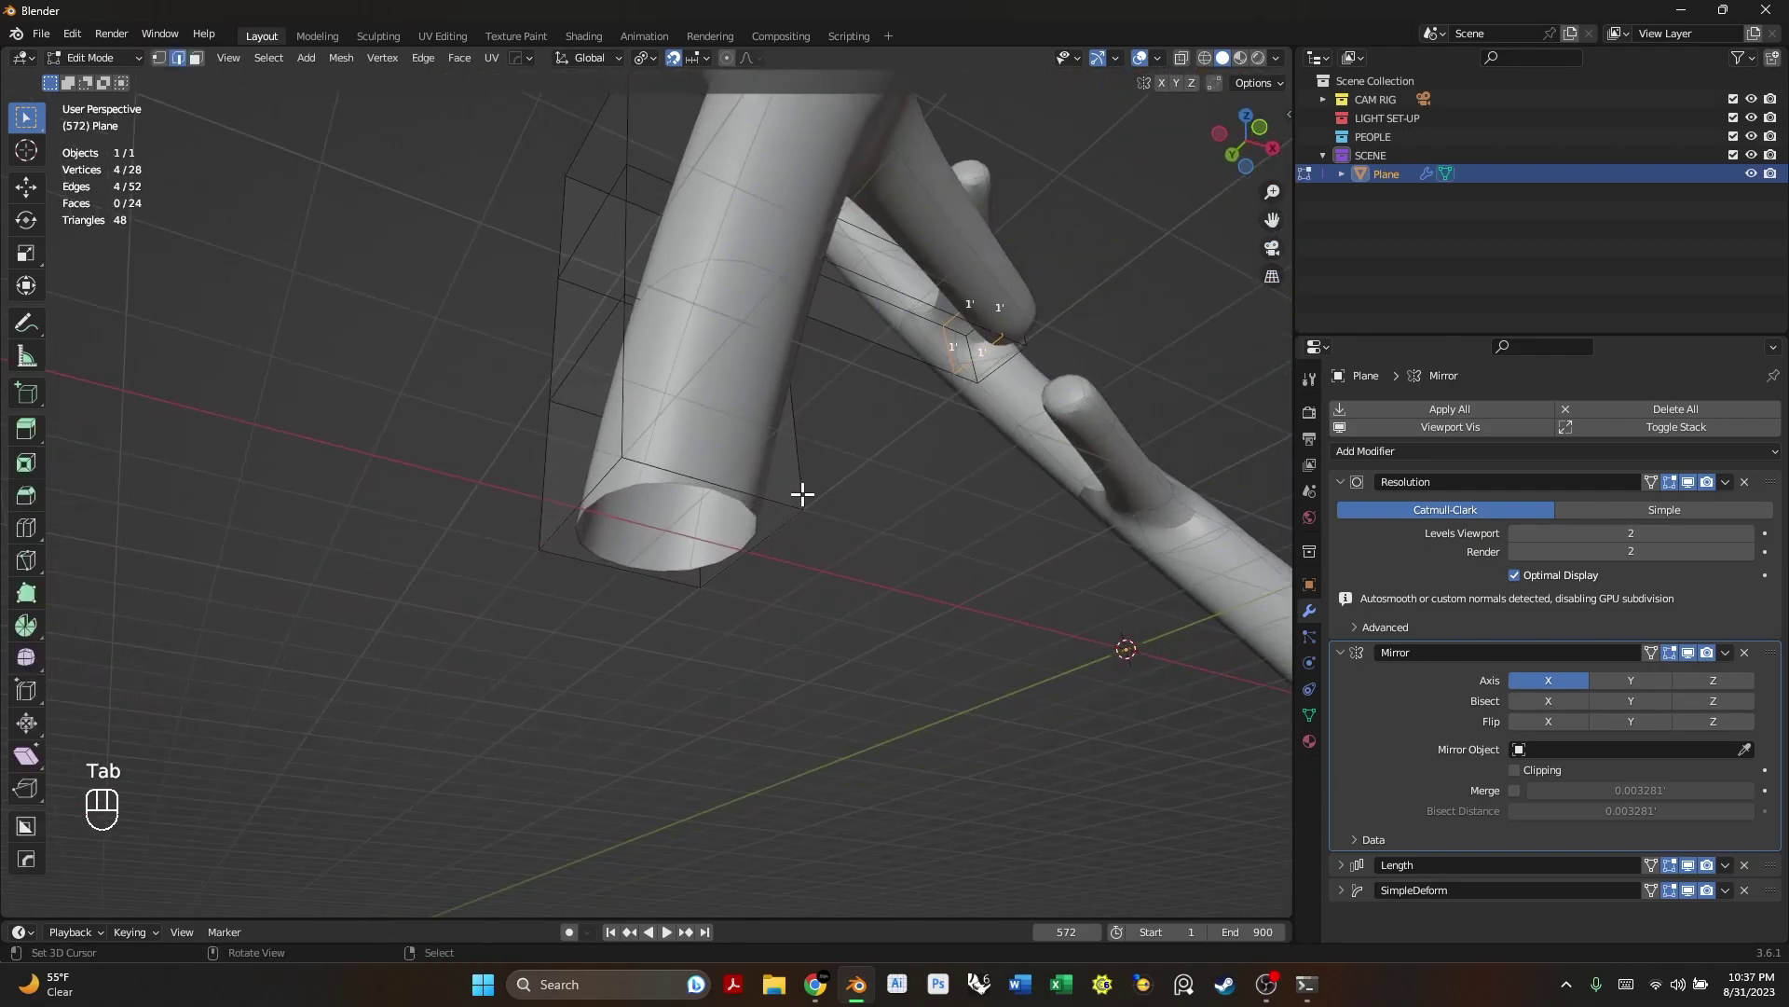
- Return to Object Mode, collapse the Mirror panel and view the full 11,200-vertex twisted helix
scroll(766, 500, "down", 5)
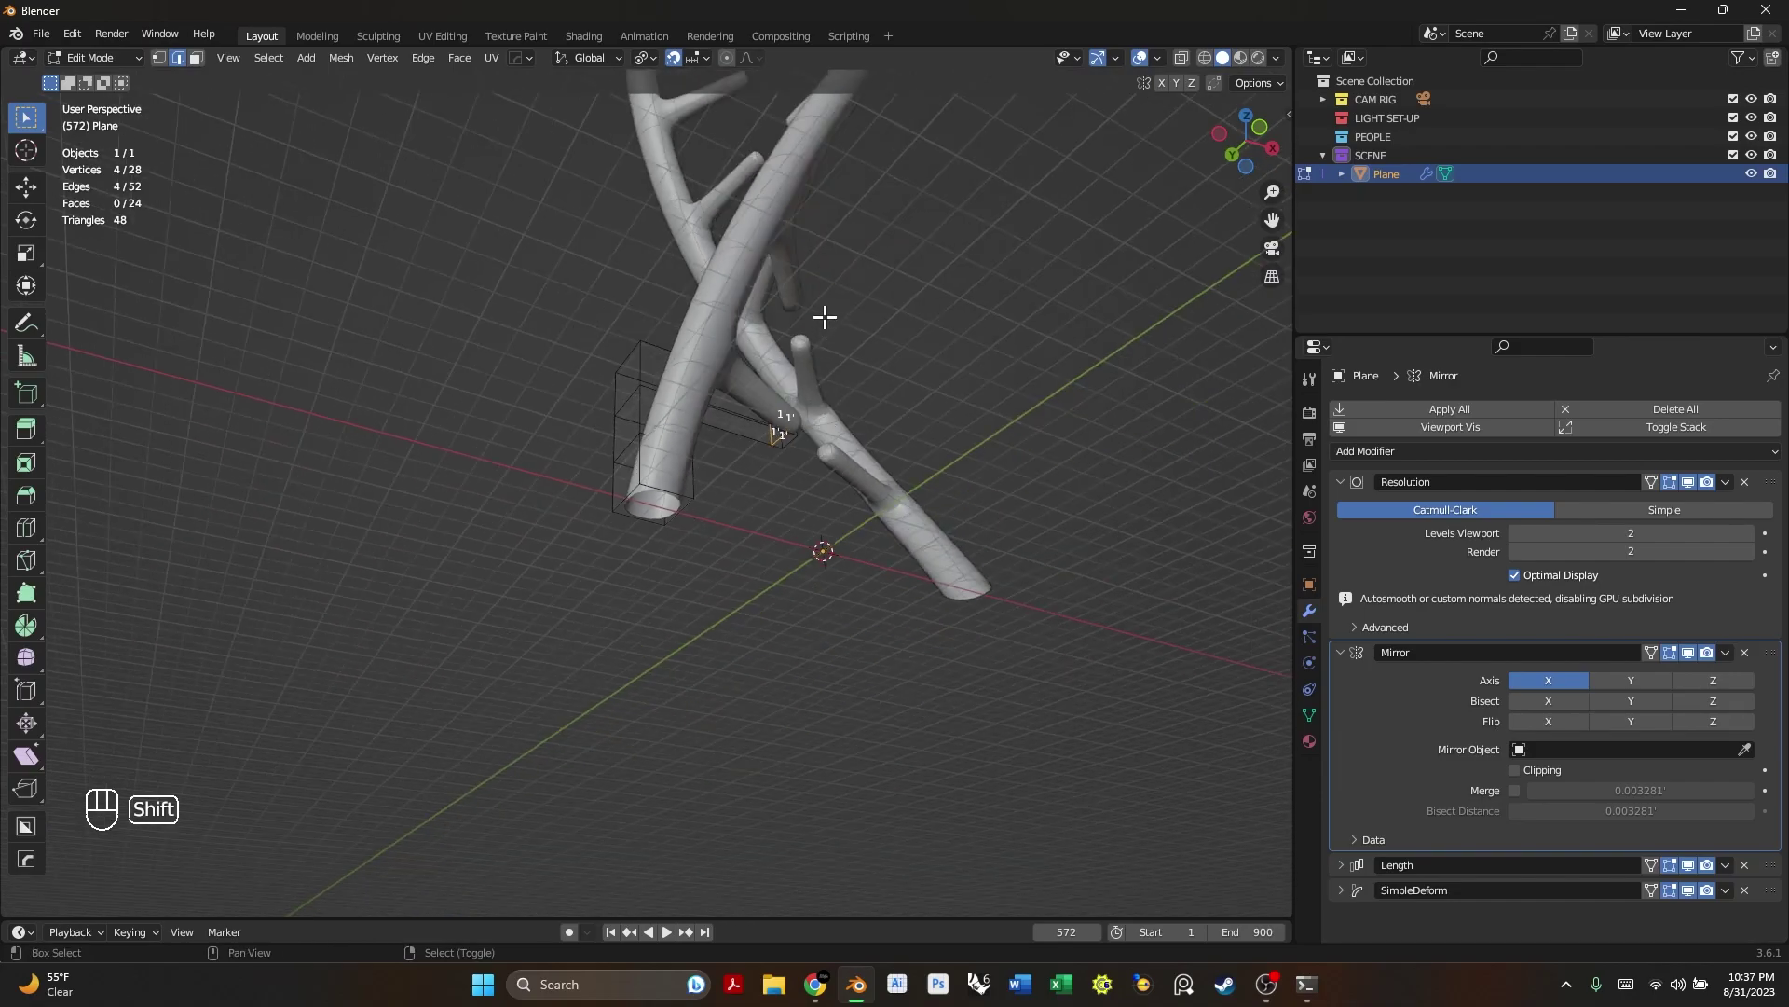
middle_click_drag(823, 311, 1328, 656, "shift")
key("Tab")
scroll(760, 371, "down", 4)
middle_click_drag(761, 371, 705, 566)
scroll(751, 496, "down", 2)
scroll(692, 496, "up", 2)
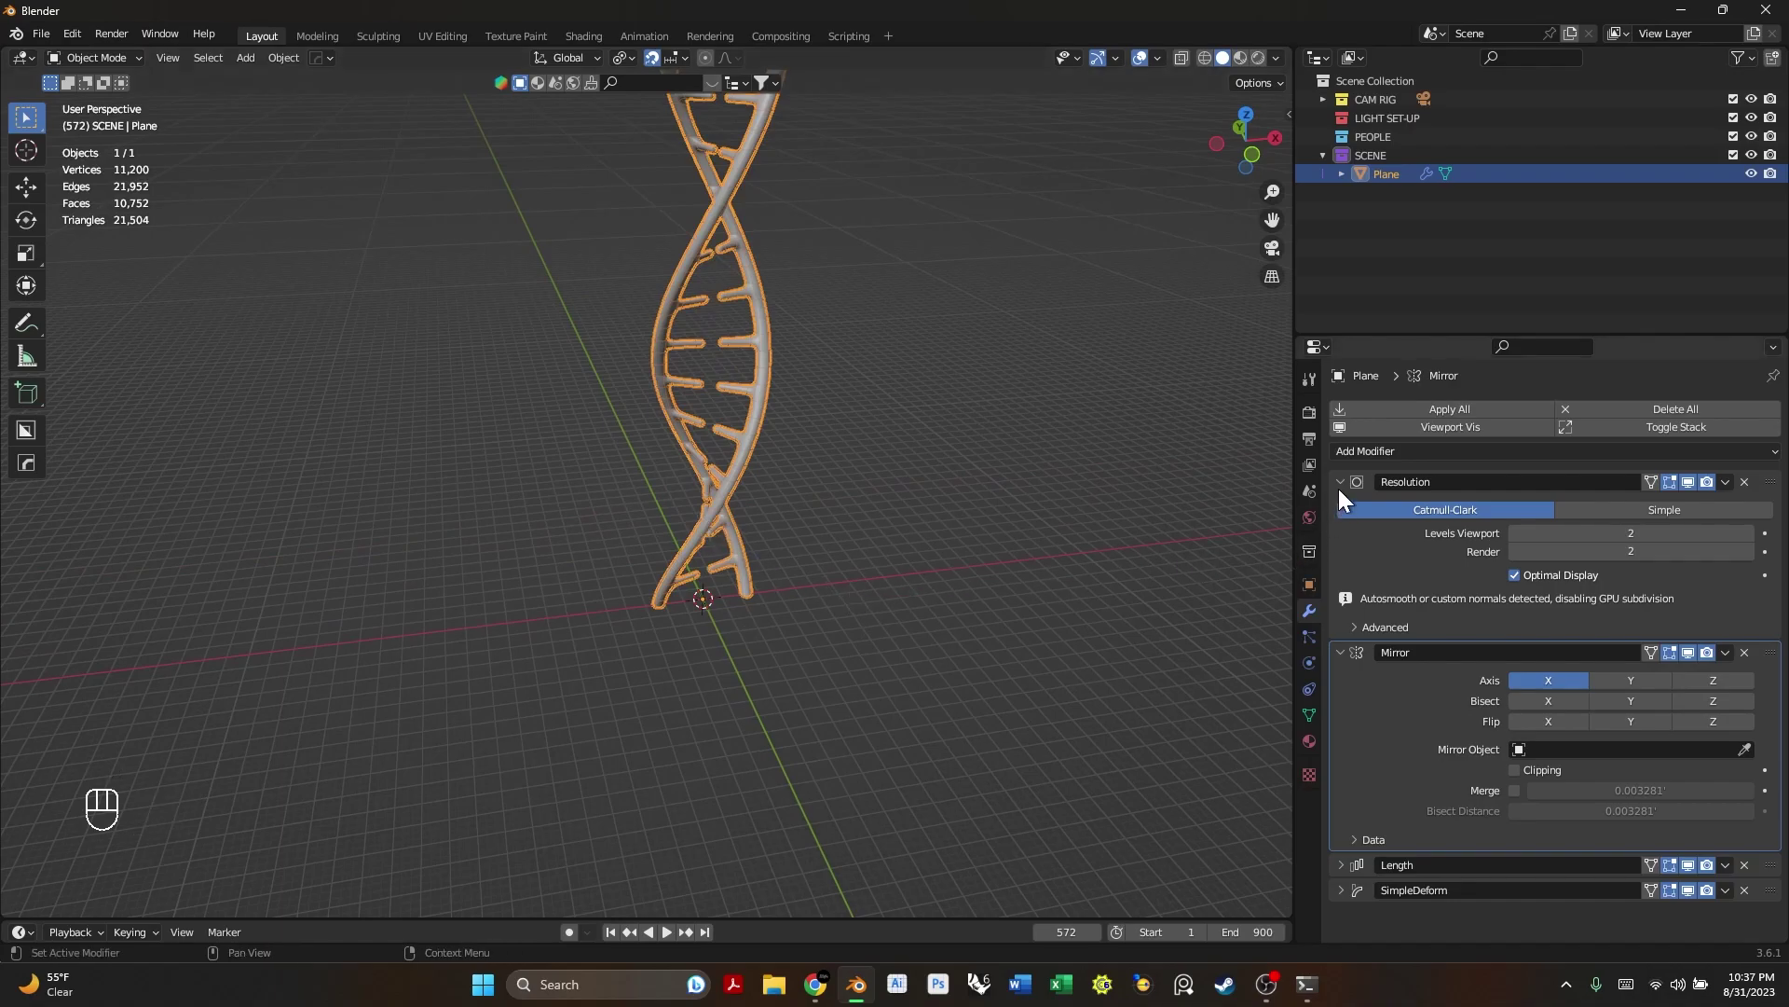
left_click(1340, 652)
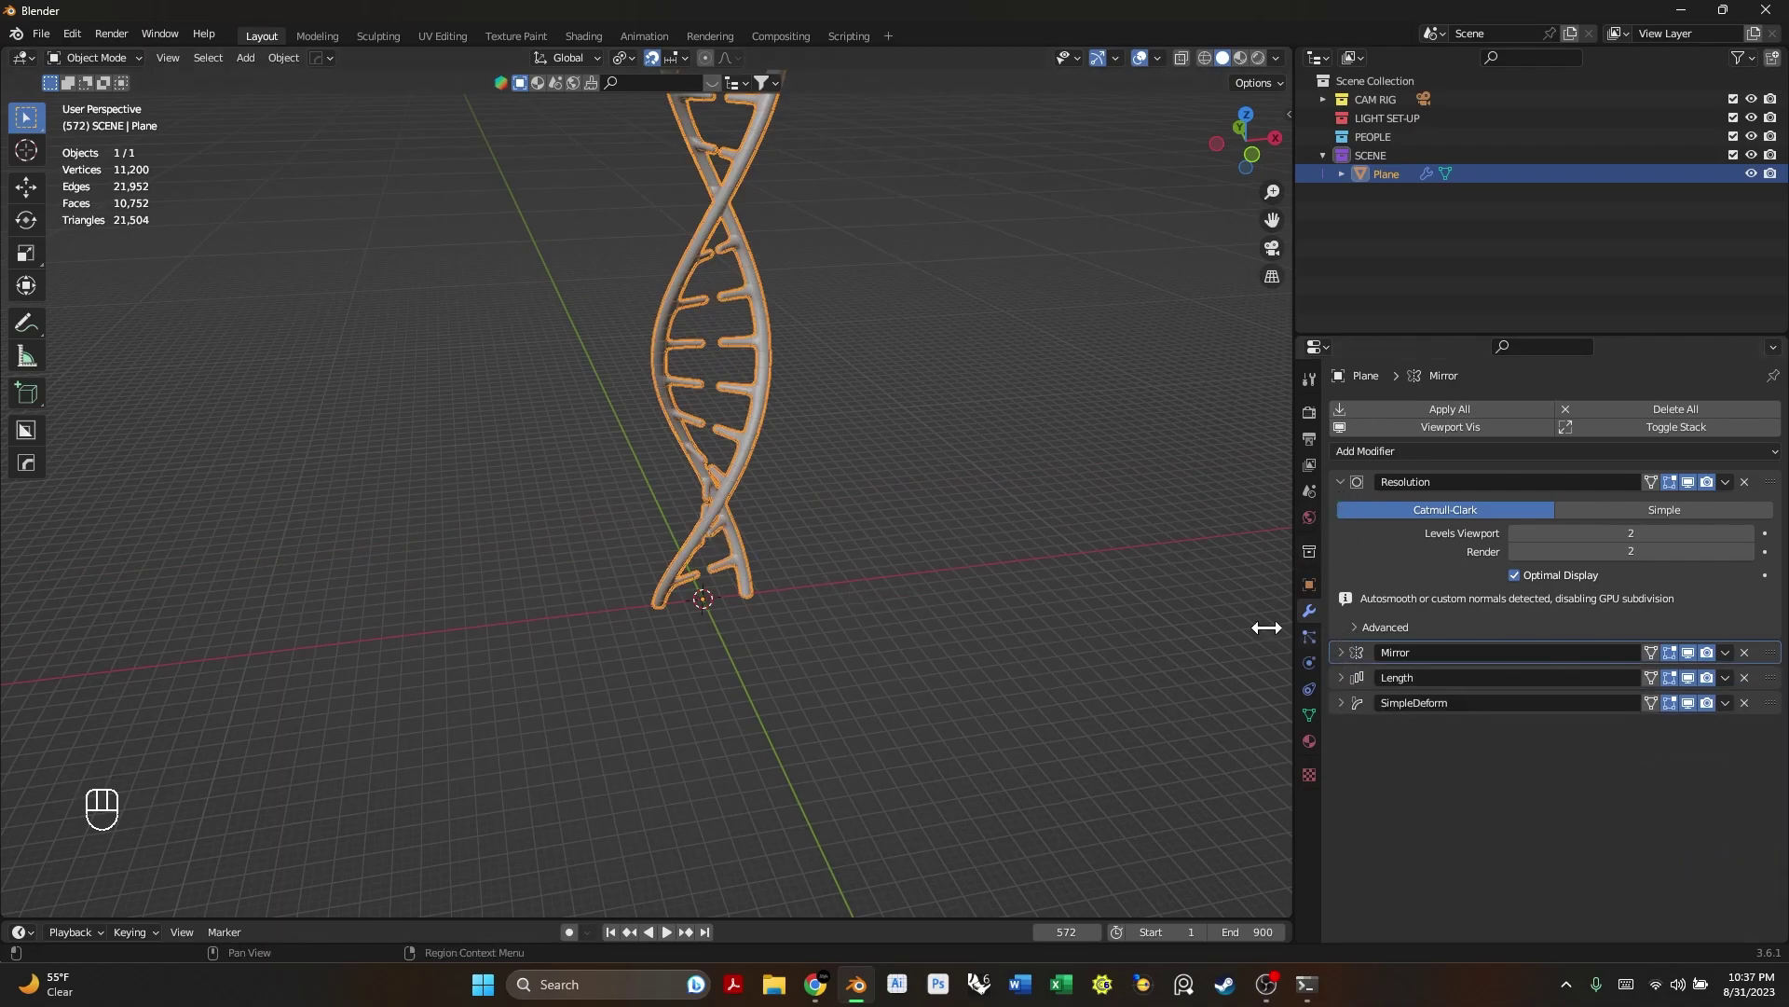
middle_click_drag(753, 417, 734, 492)
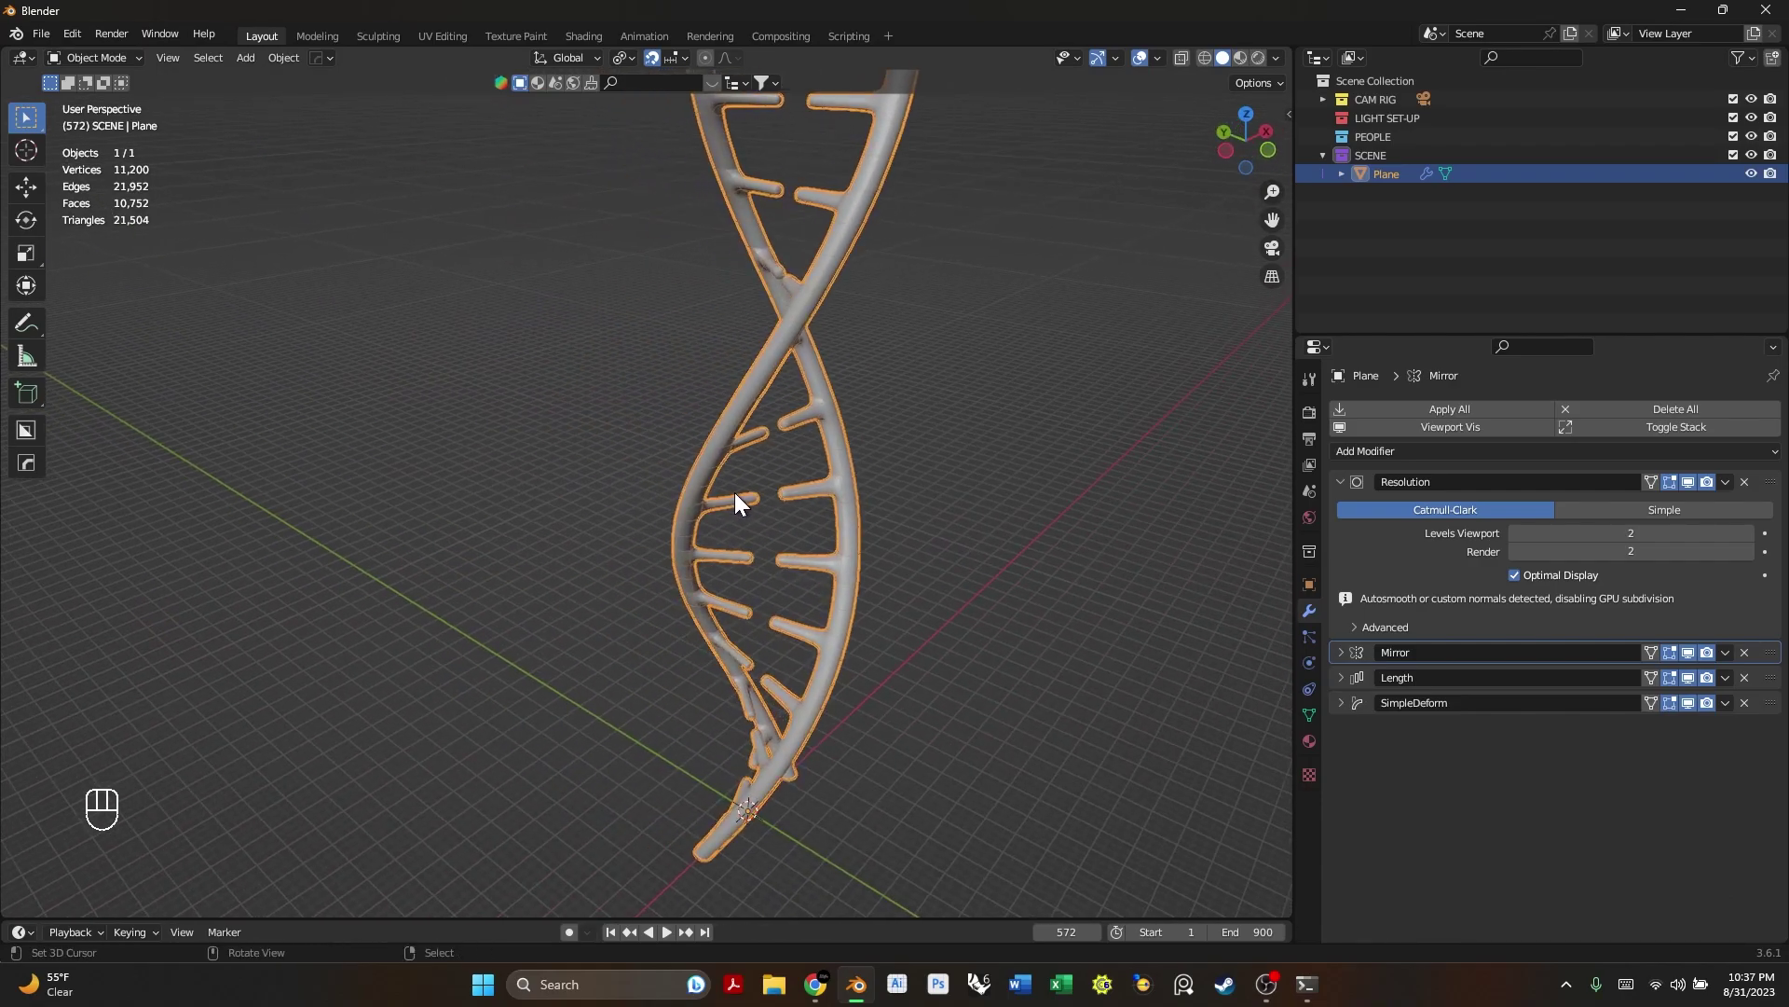